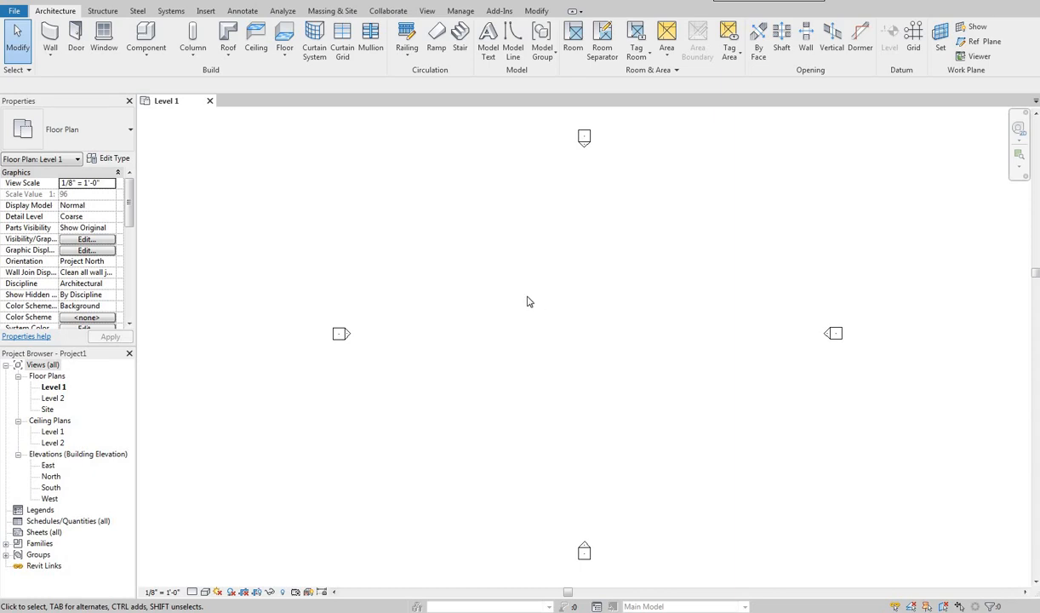
# Start the Wall tool and choose the wall type Exterior - Brick and CMU on MTL. Stud
pyautogui.moveTo(553, 300); pyautogui.dragTo(524, 286, button='middle')
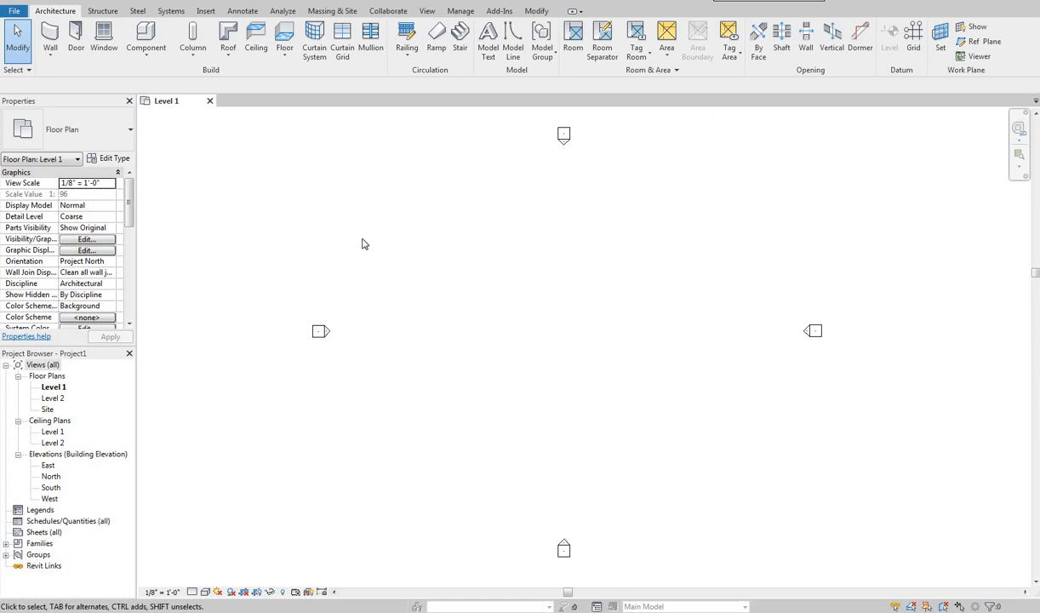
pyautogui.moveTo(567, 320); pyautogui.dragTo(559, 323, button='middle')
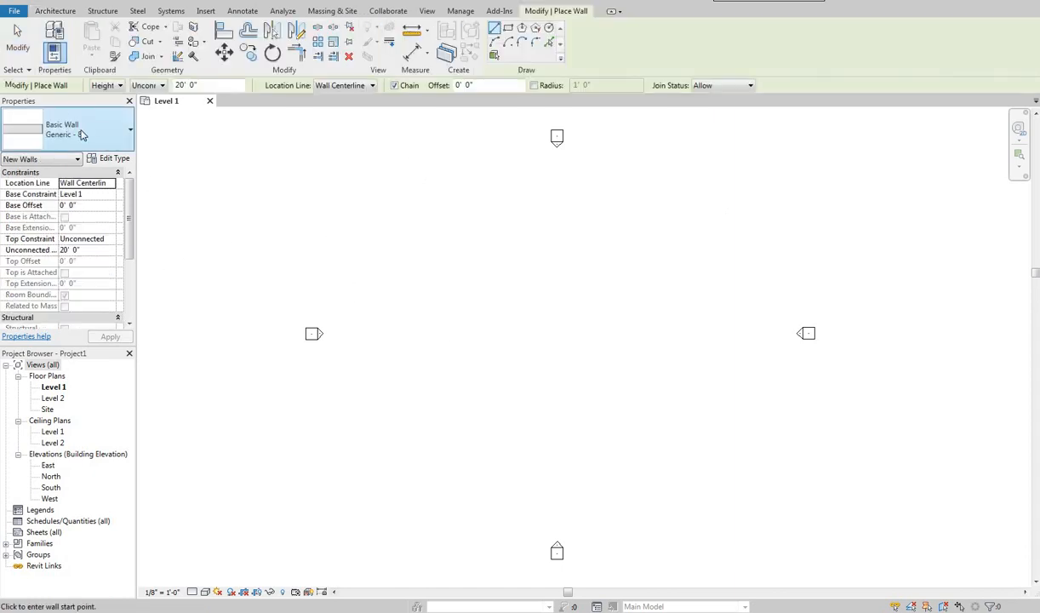
pyautogui.click(83, 134)
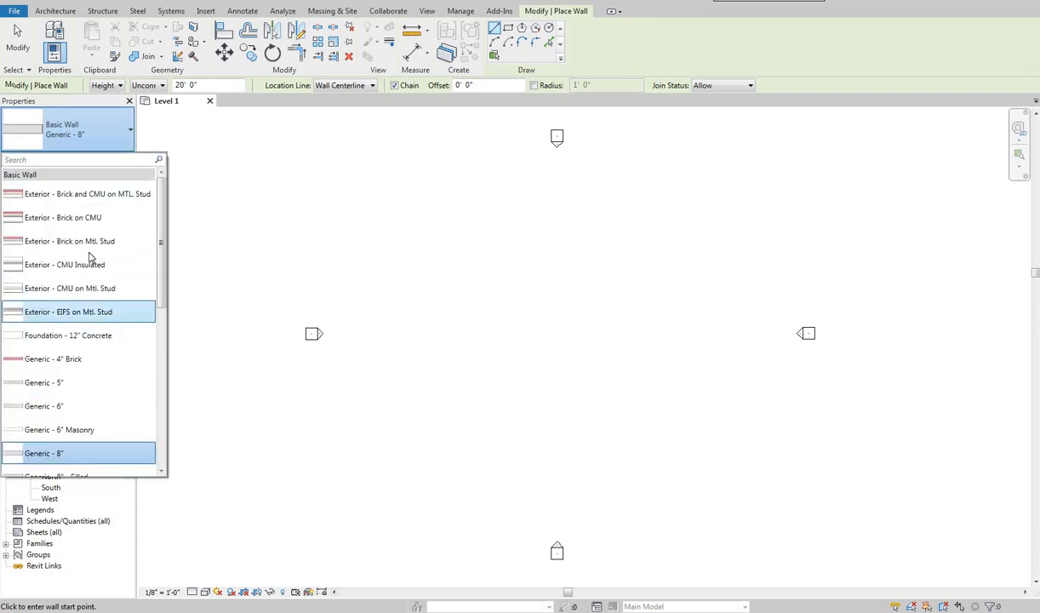
pyautogui.scroll(-5, 100, 316)
pyautogui.scroll(6, 100, 234)
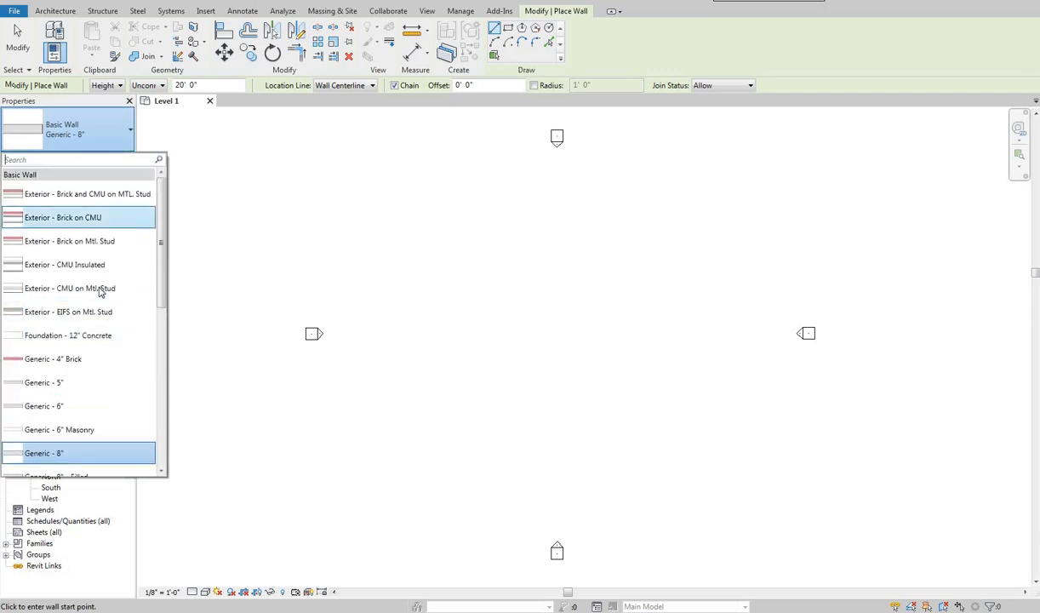
pyautogui.scroll(-3, 100, 239)
pyautogui.scroll(3, 112, 411)
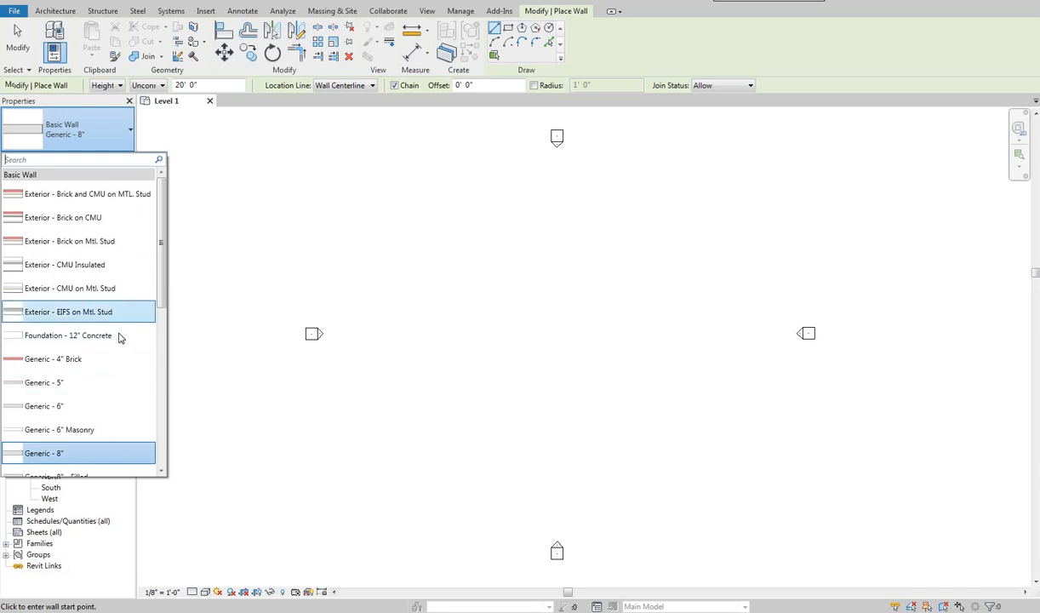
pyautogui.scroll(-2, 123, 336)
pyautogui.scroll(2, 136, 336)
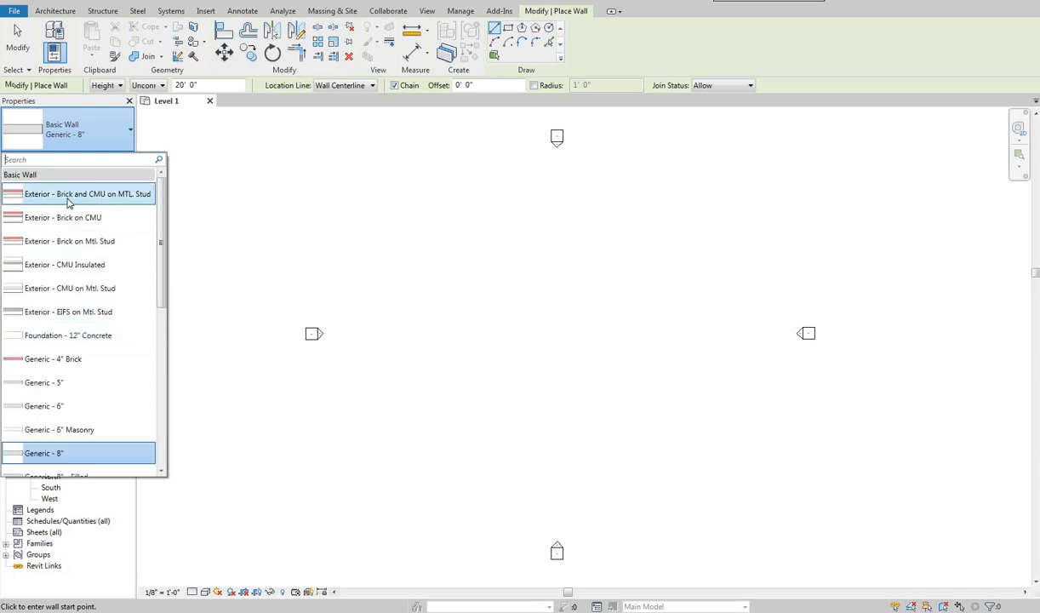
pyautogui.moveTo(91, 197)
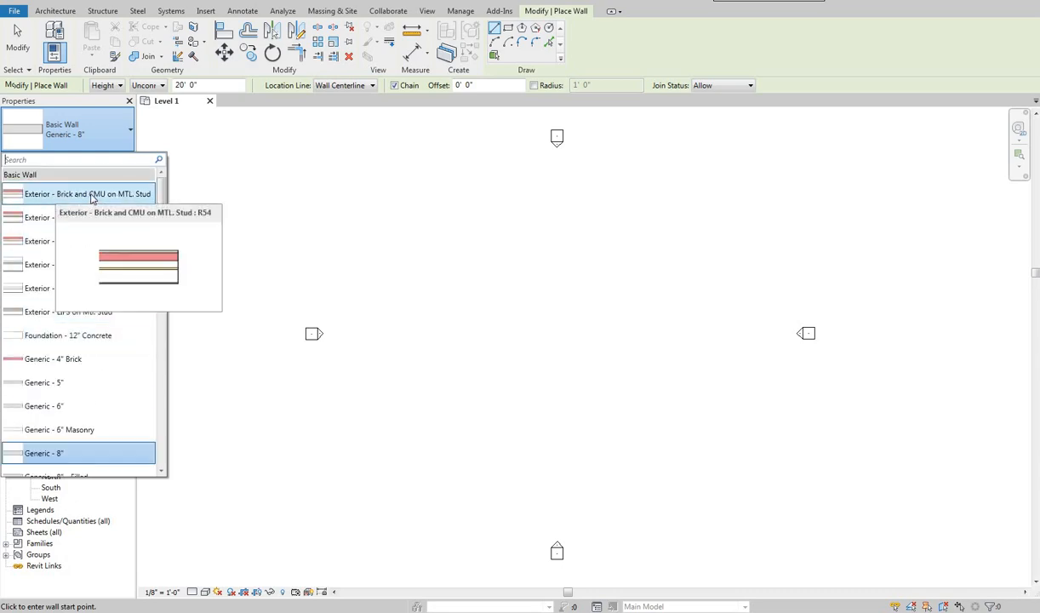
pyautogui.click(142, 200)
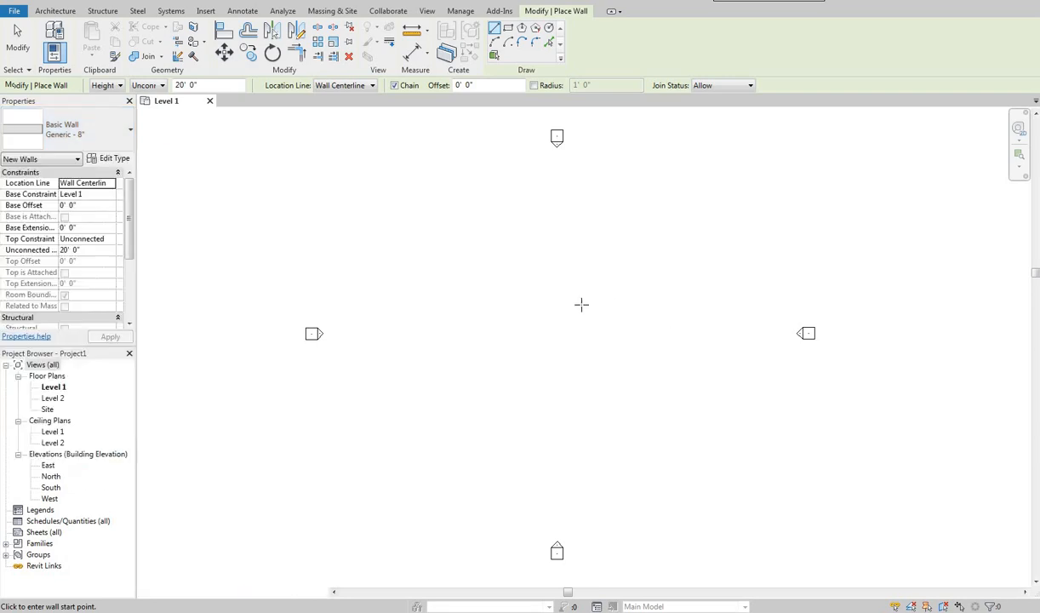
# Draw one horizontal wall about 41'-6" long between the elevation markers on Level 1 and end the Wall command
pyautogui.moveTo(532, 297); pyautogui.dragTo(511, 327, button='middle')
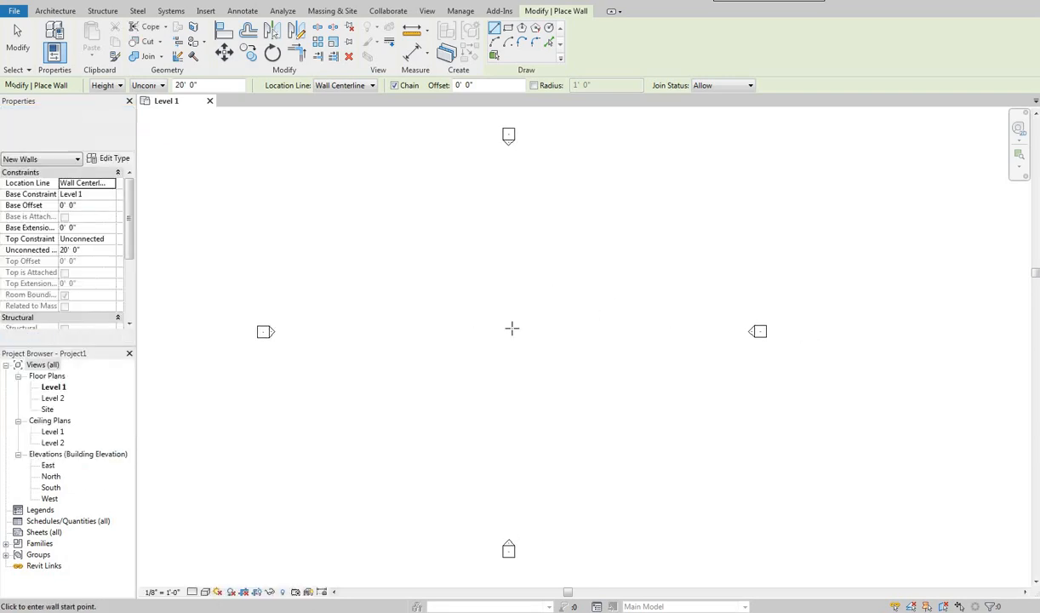
pyautogui.scroll(3, 503, 311)
pyautogui.scroll(-2, 501, 322)
pyautogui.moveTo(421, 338); pyautogui.dragTo(385, 322, button='middle')
pyautogui.click(386, 325)
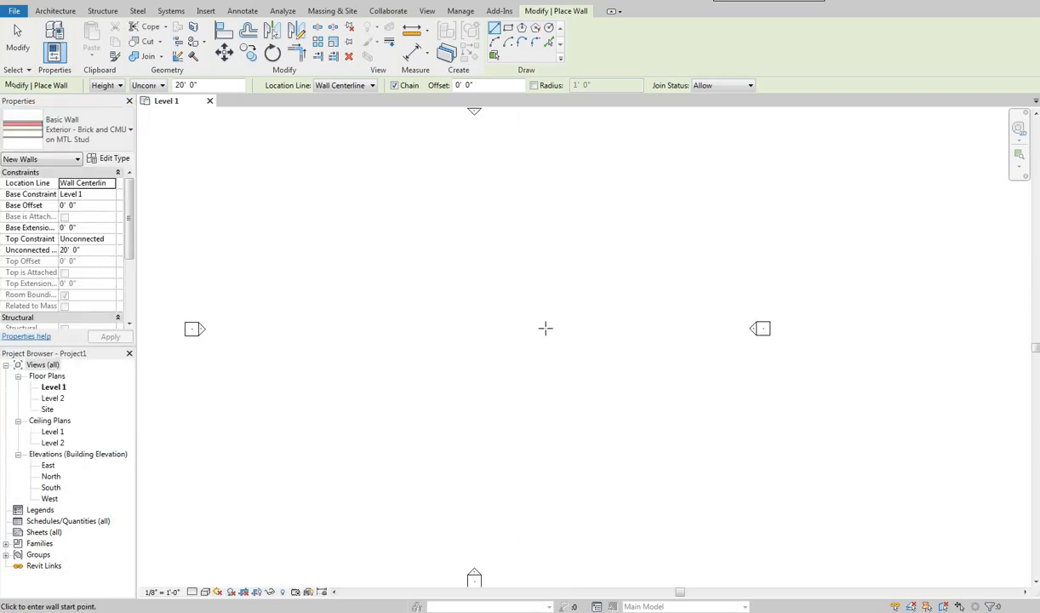
pyautogui.click(527, 325)
pyautogui.scroll(5, 460, 317)
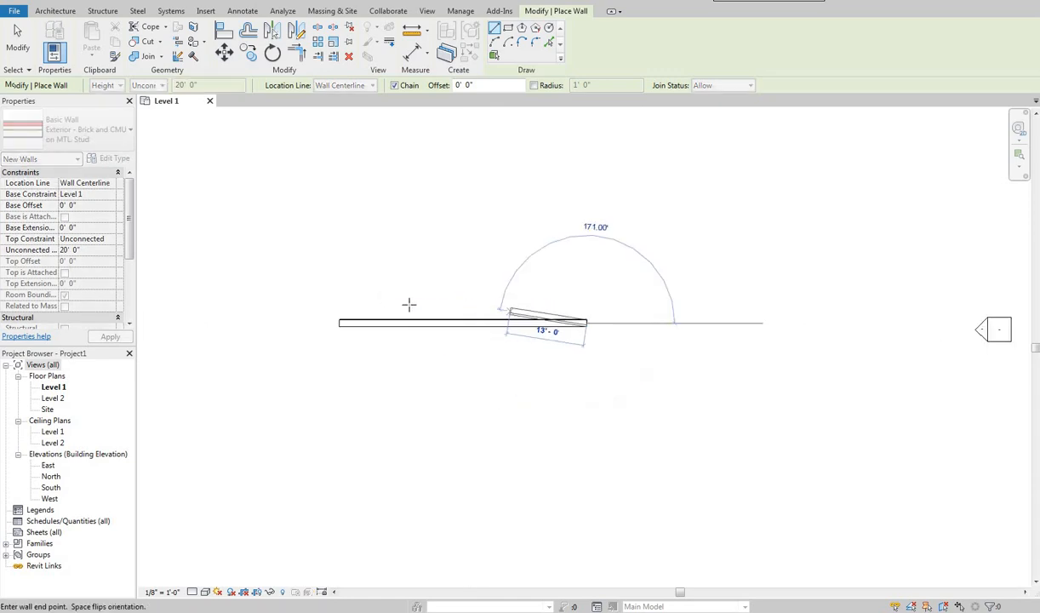
pyautogui.rightClick(405, 289)
pyautogui.click(437, 297)
pyautogui.scroll(2, 366, 288)
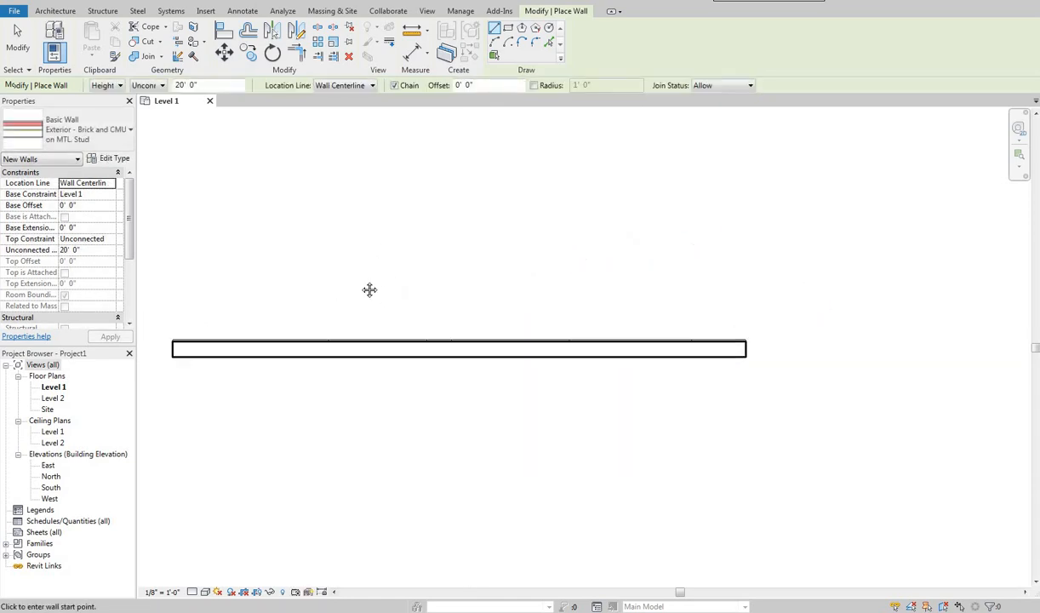
pyautogui.rightClick(360, 265)
pyautogui.press('Escape')
pyautogui.press('Escape')
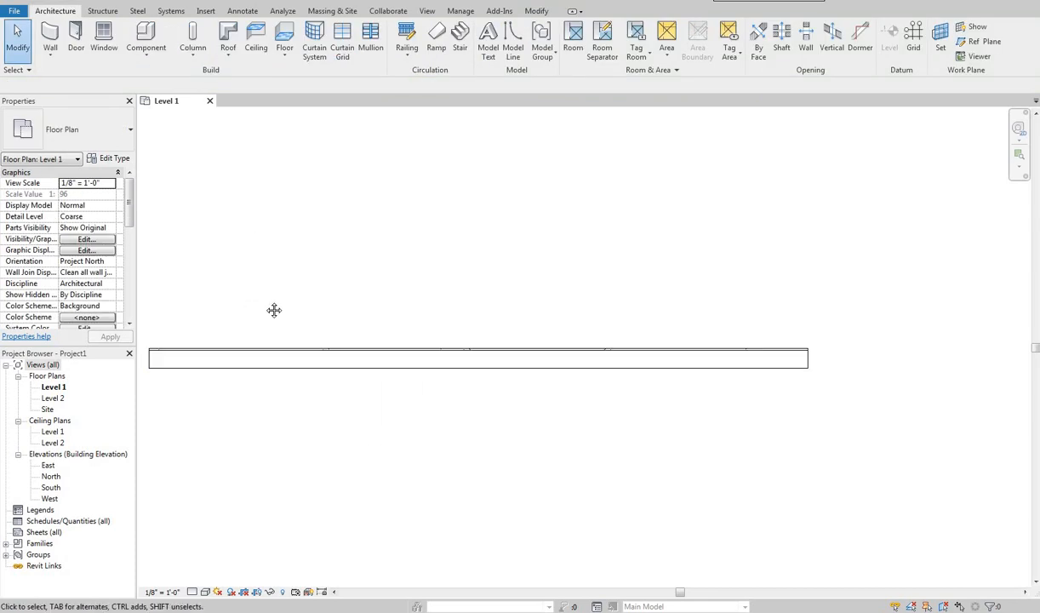
# Examine the wall's linework in the plan and compare it with the layered preview of its wall type
pyautogui.moveTo(184, 355); pyautogui.dragTo(204, 348, button='middle')
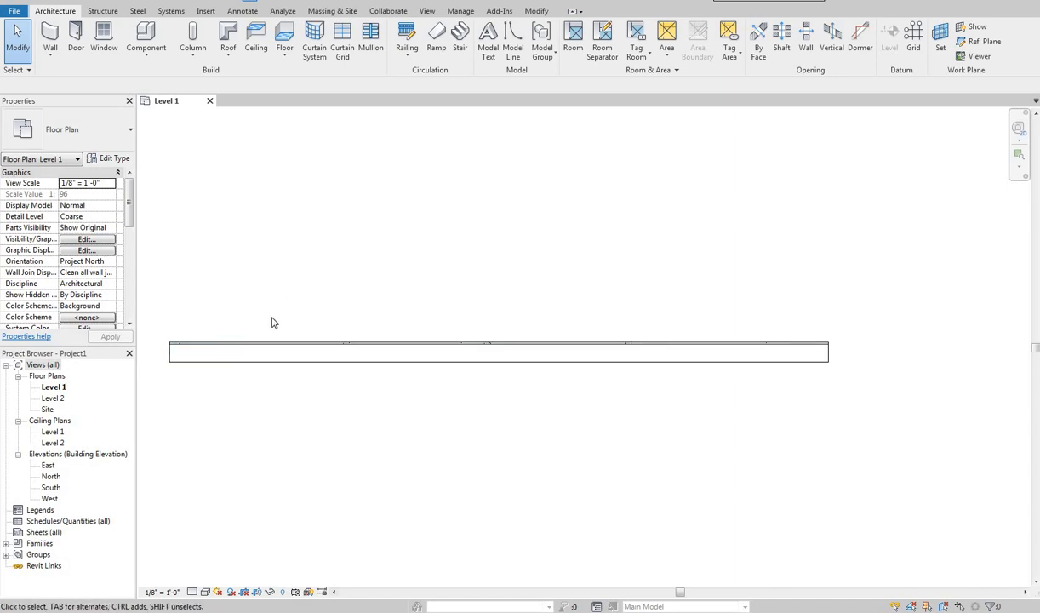
pyautogui.scroll(3, 170, 349)
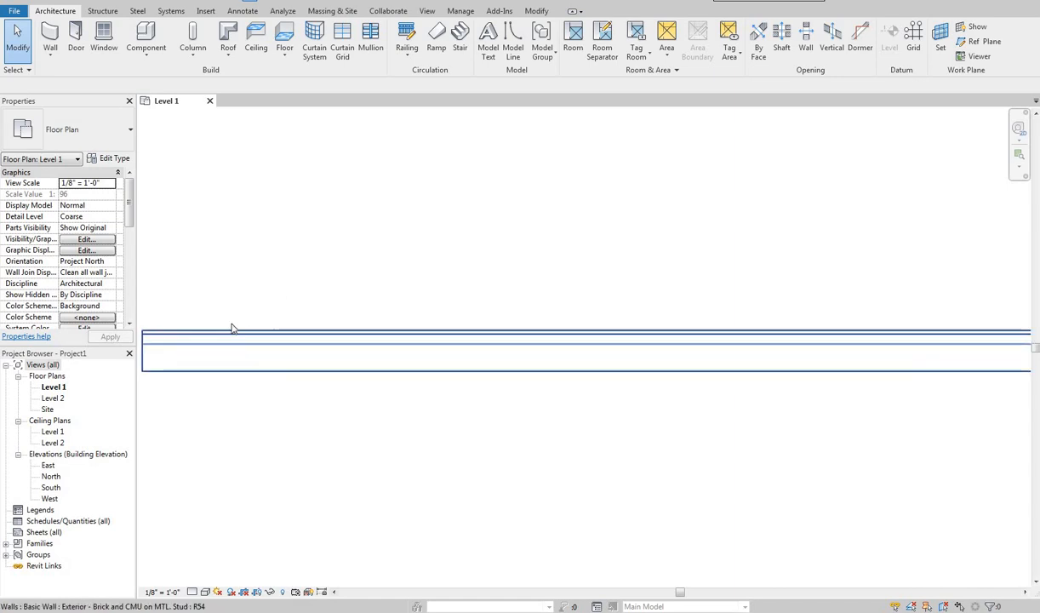
pyautogui.moveTo(213, 326); pyautogui.dragTo(204, 325, button='middle')
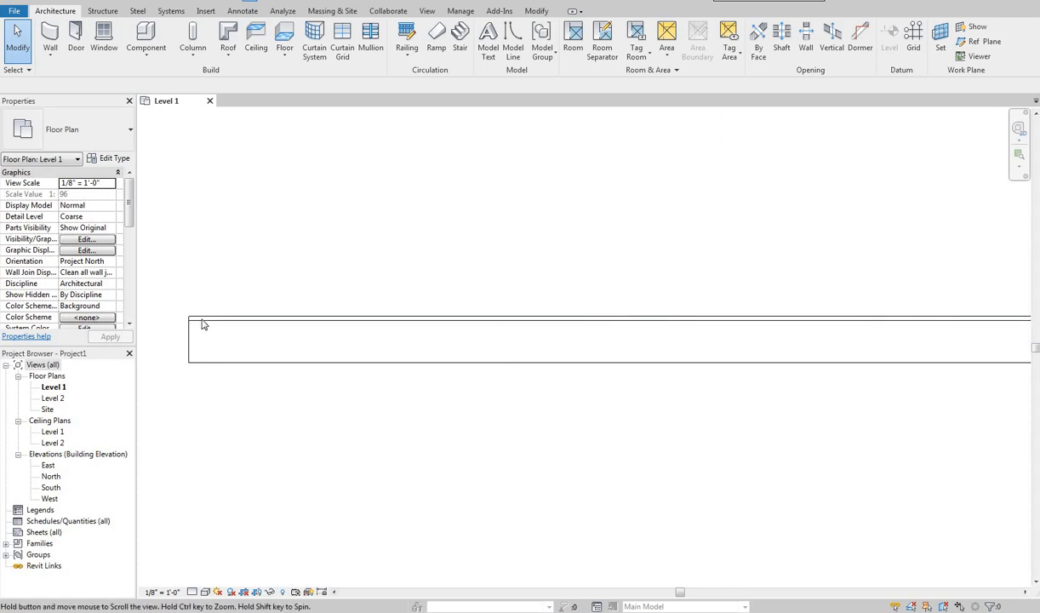
pyautogui.scroll(-1, 392, 393)
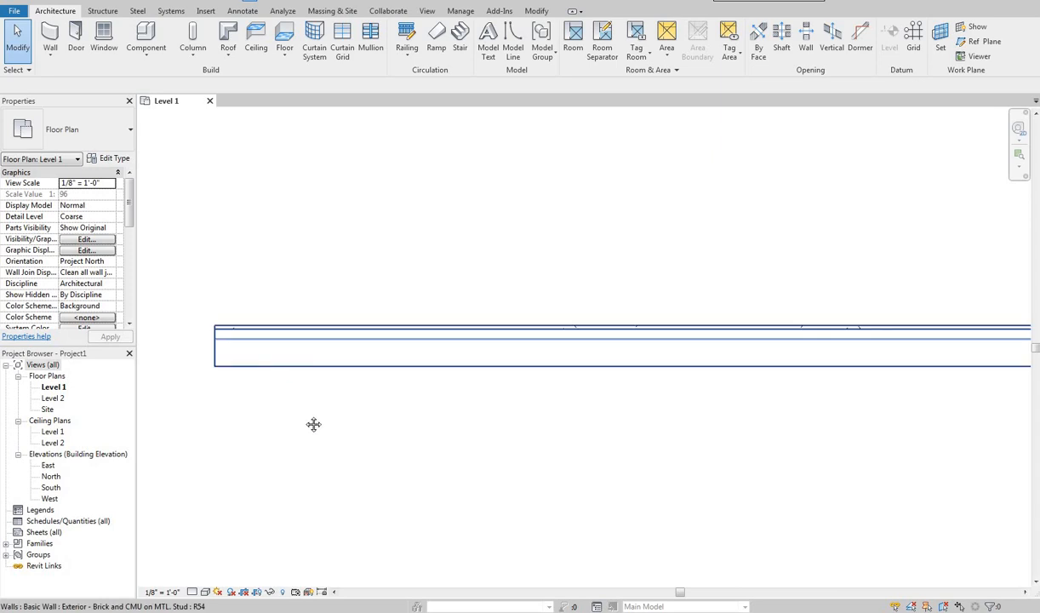
pyautogui.moveTo(560, 405); pyautogui.dragTo(386, 399, button='middle')
pyautogui.scroll(-2, 557, 404)
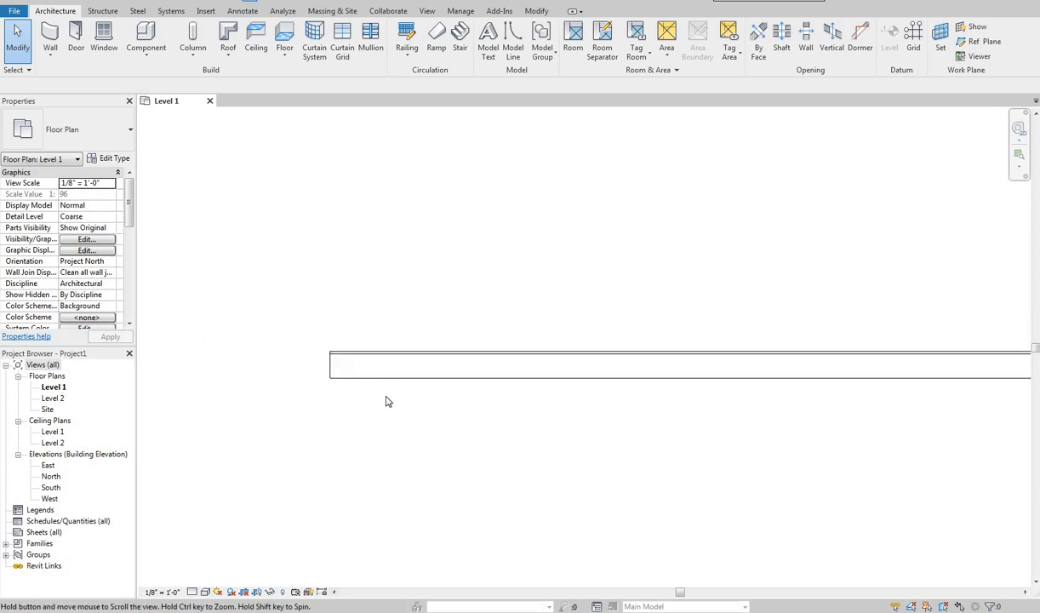
pyautogui.click(50, 36)
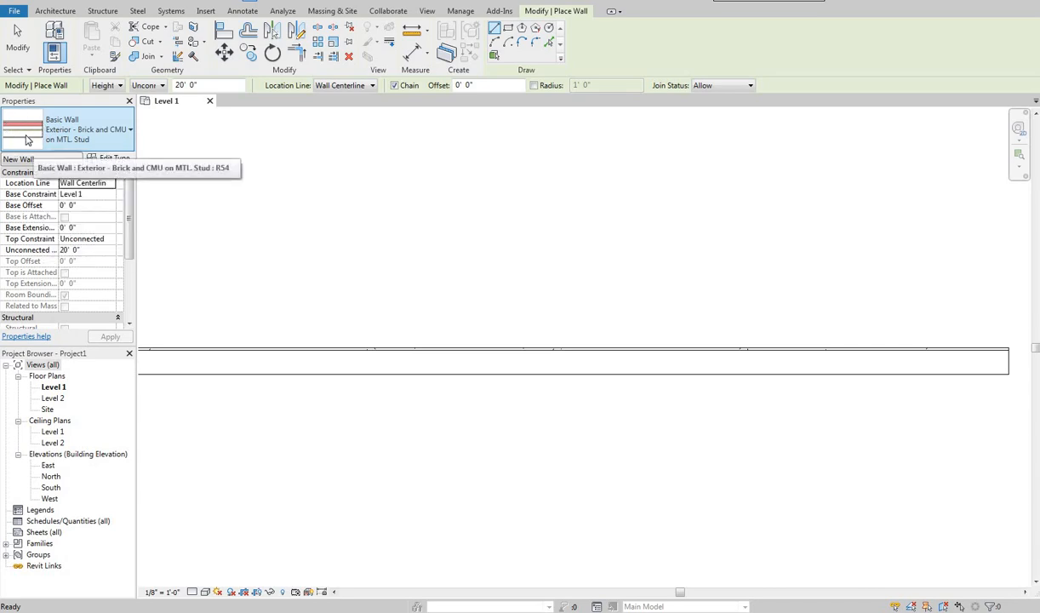
pyautogui.scroll(-2, 309, 293)
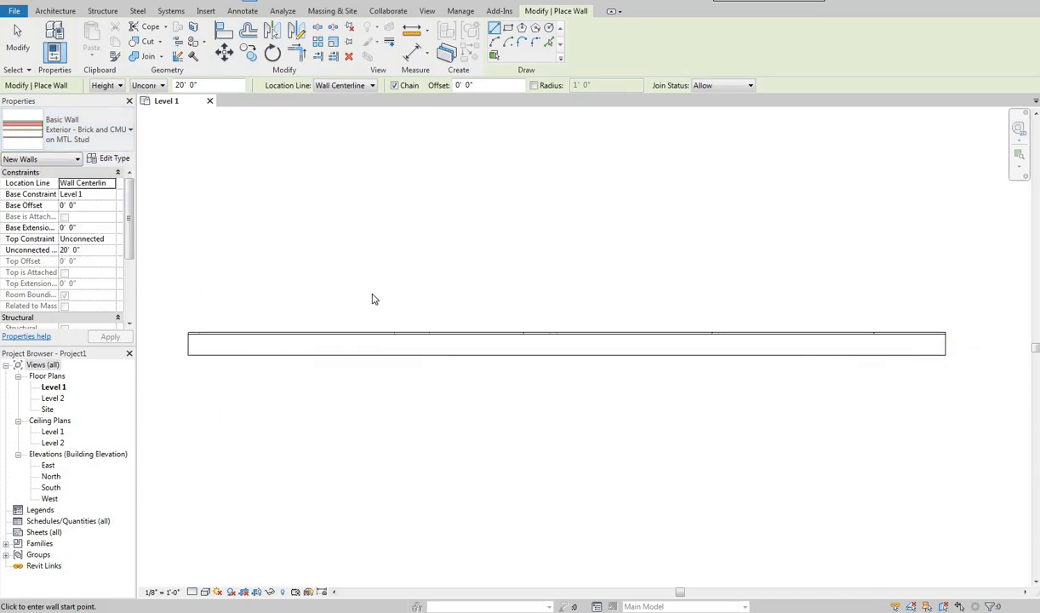
pyautogui.rightClick(308, 290)
pyautogui.click(340, 296)
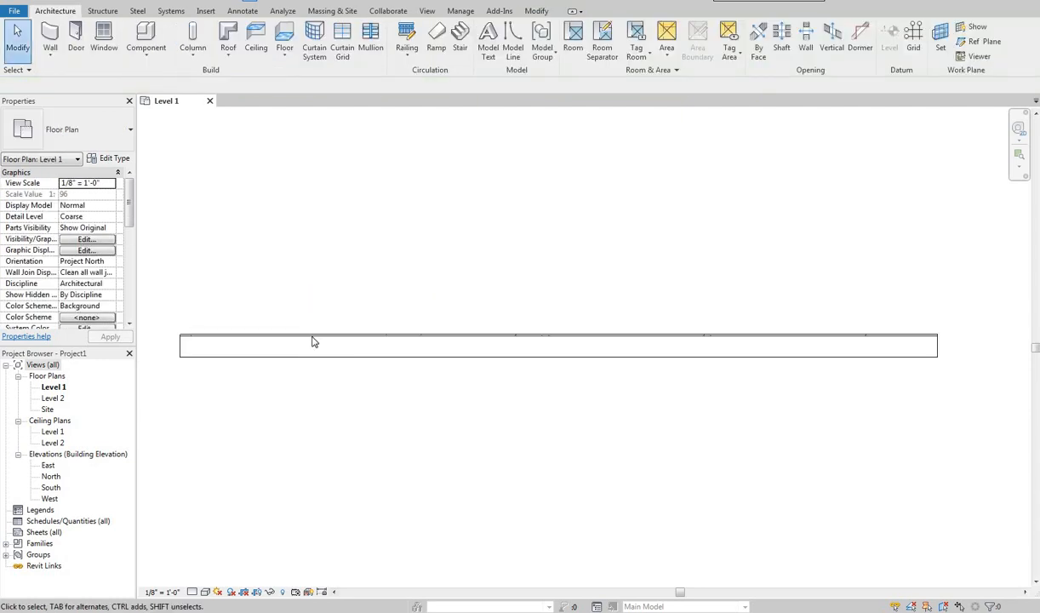
# Set the Level 1 plan's detail level to Fine and inspect the layers at the wall's end
pyautogui.click(192, 592)
pyautogui.click(208, 578)
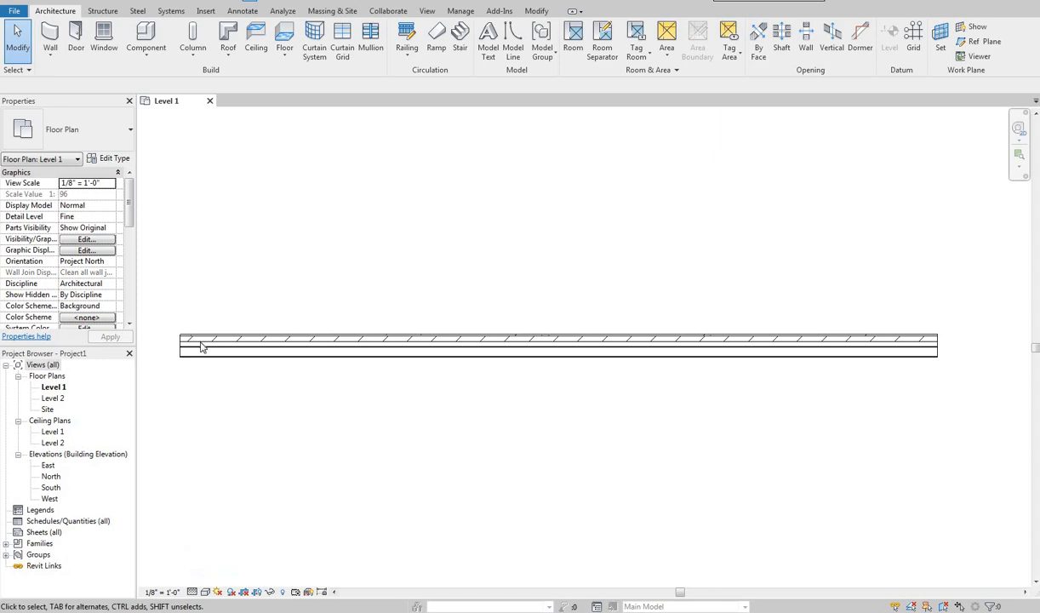
pyautogui.scroll(1, 212, 324)
pyautogui.scroll(2, 213, 324)
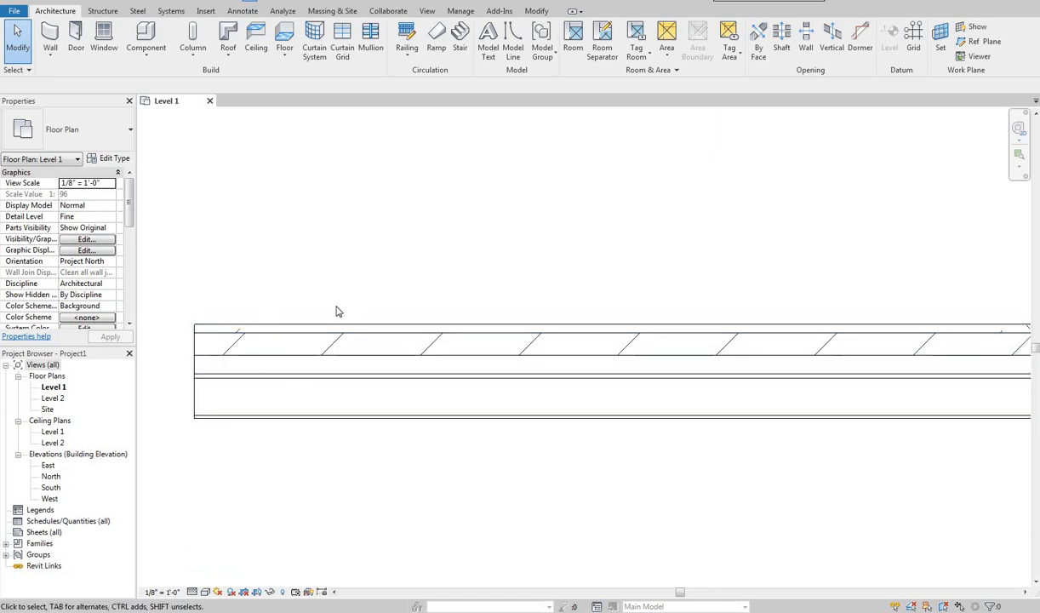
pyautogui.scroll(-2, 237, 337)
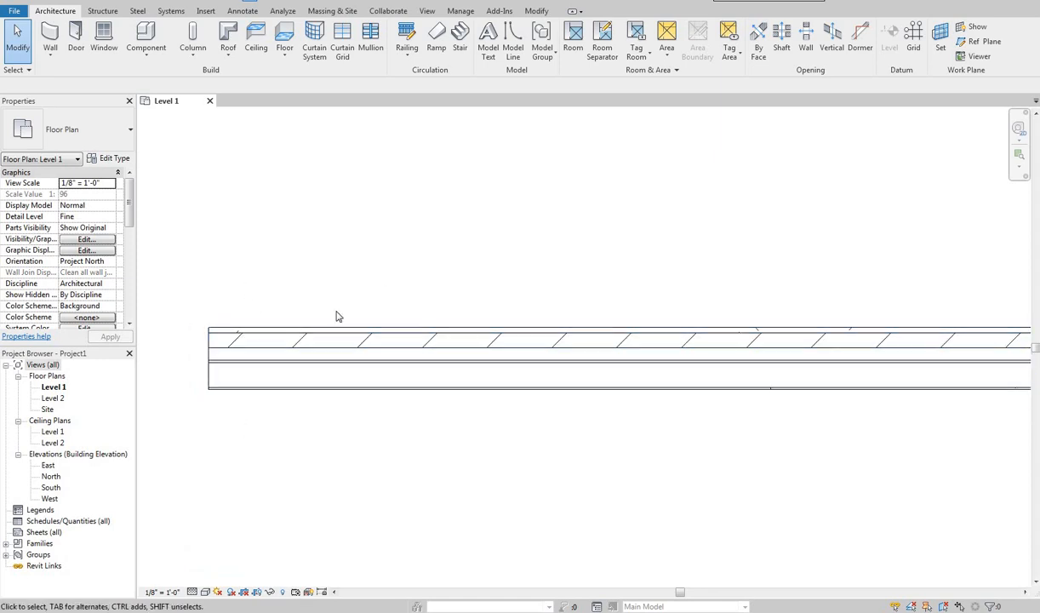
pyautogui.moveTo(336, 312); pyautogui.dragTo(324, 308, button='middle')
pyautogui.moveTo(432, 451); pyautogui.dragTo(383, 430, button='middle')
pyautogui.scroll(-1, 383, 430)
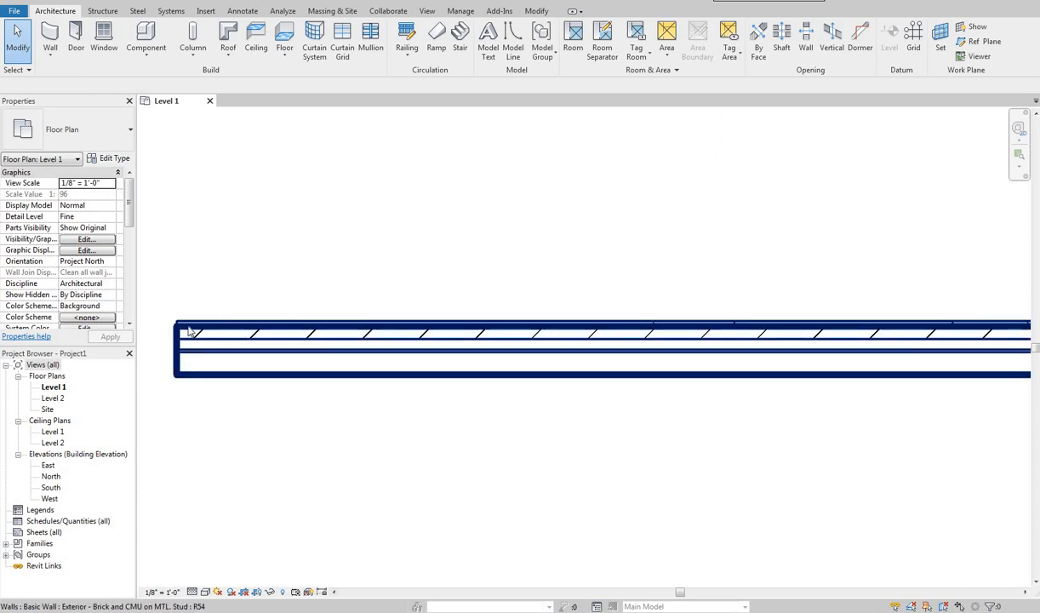
# Switch the plan view back to thin line display
pyautogui.middleClick(276, 428)
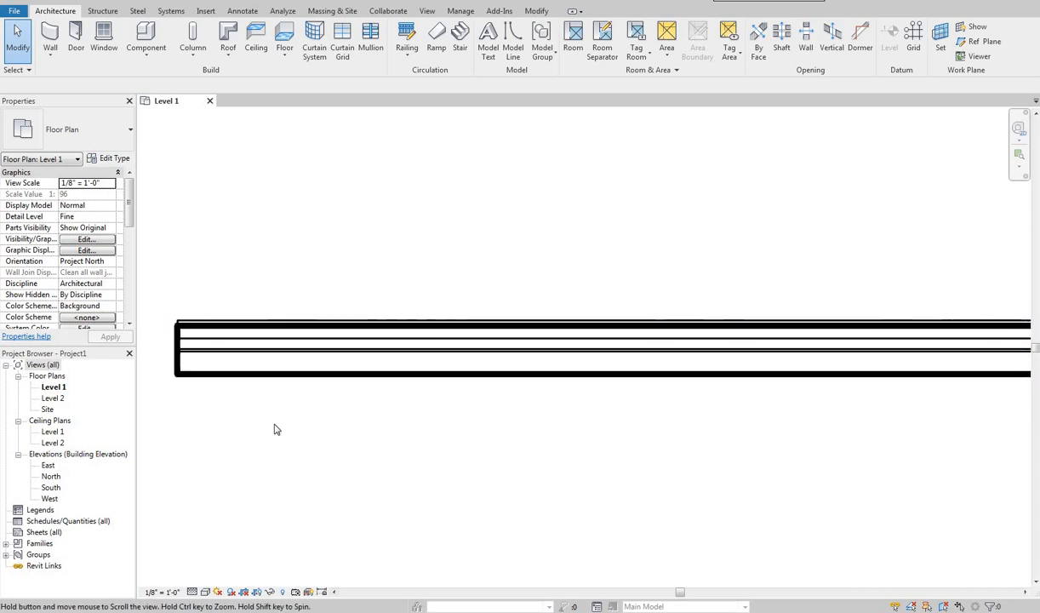
pyautogui.press('t')
pyautogui.press('l')
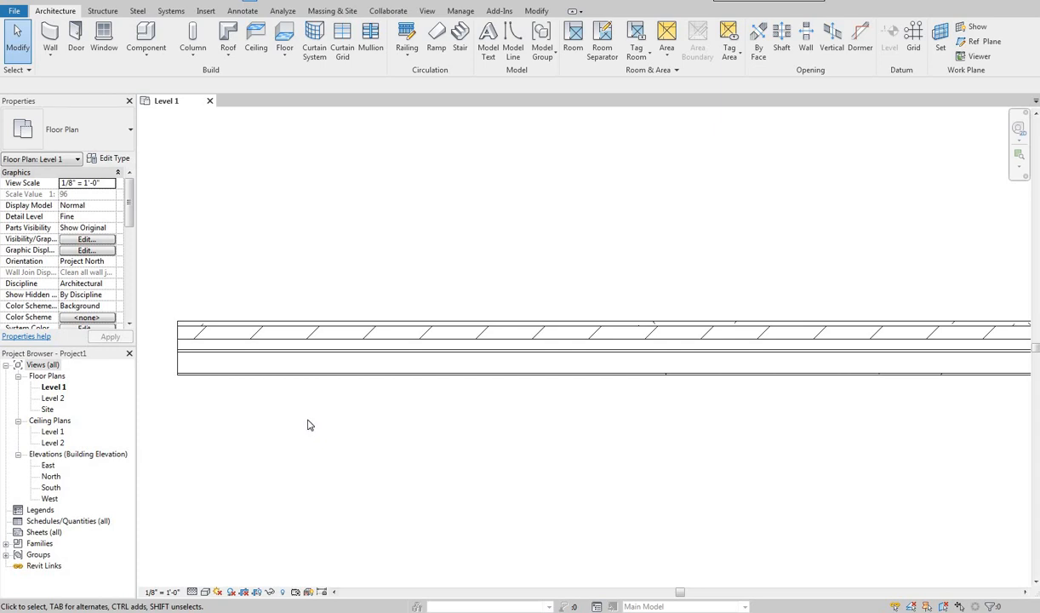
# Select the wall and review the available Location Line options in its properties, keeping Wall Centerline
pyautogui.moveTo(485, 443); pyautogui.dragTo(457, 436, button='middle')
pyautogui.scroll(-2, 497, 444)
pyautogui.moveTo(533, 441); pyautogui.dragTo(422, 425, button='middle')
pyautogui.scroll(-2, 423, 425)
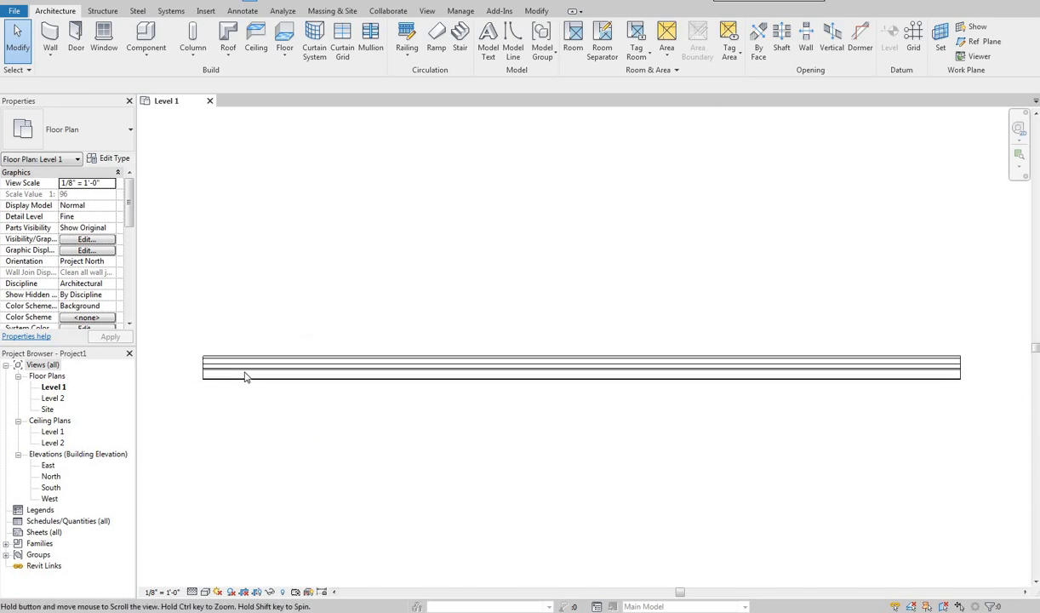
pyautogui.click(317, 432)
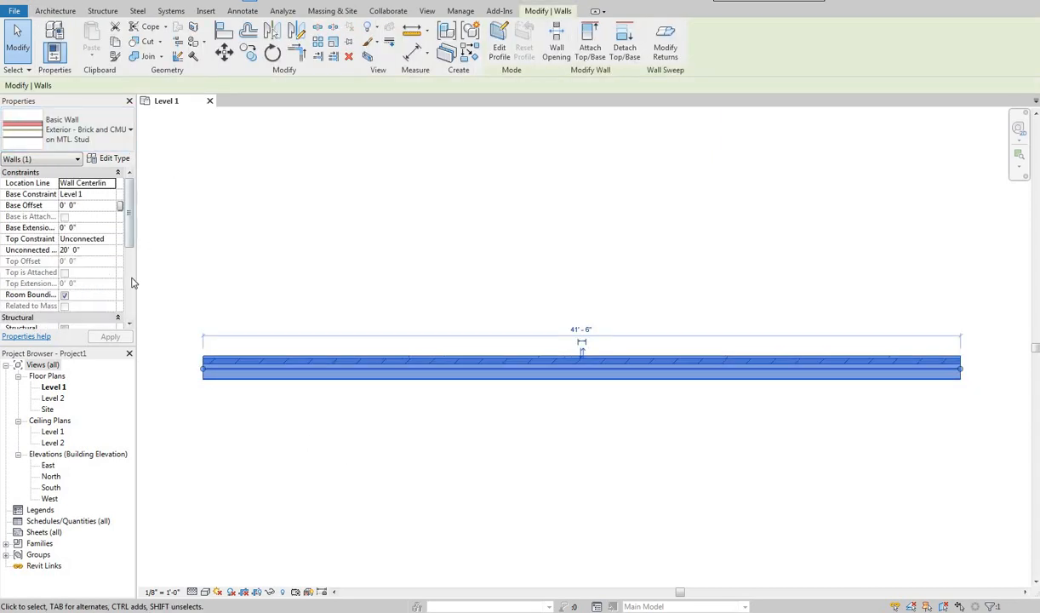
pyautogui.moveTo(288, 275); pyautogui.dragTo(301, 303, button='middle')
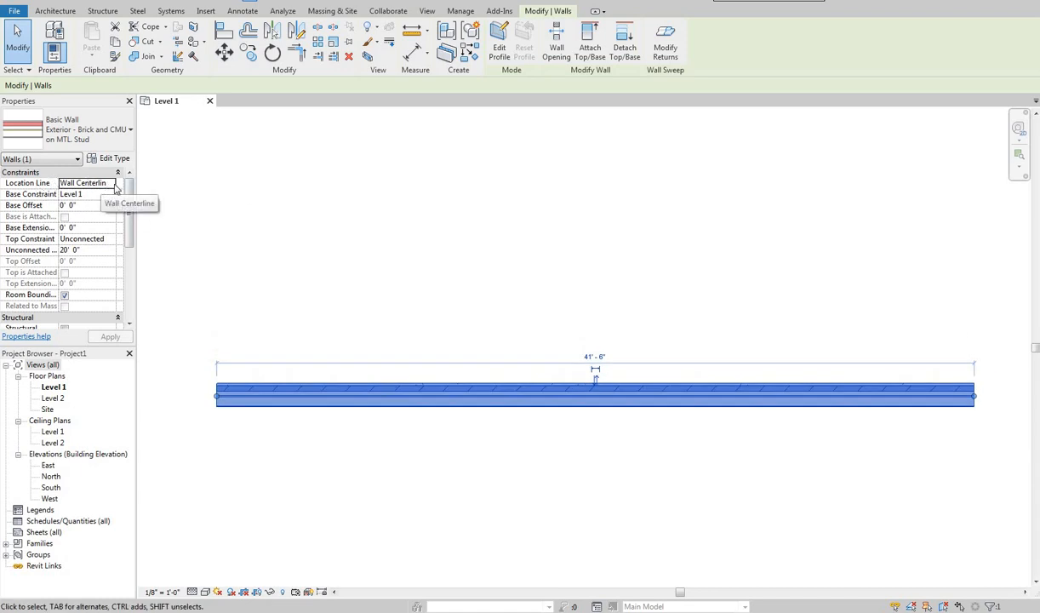
pyautogui.click(111, 186)
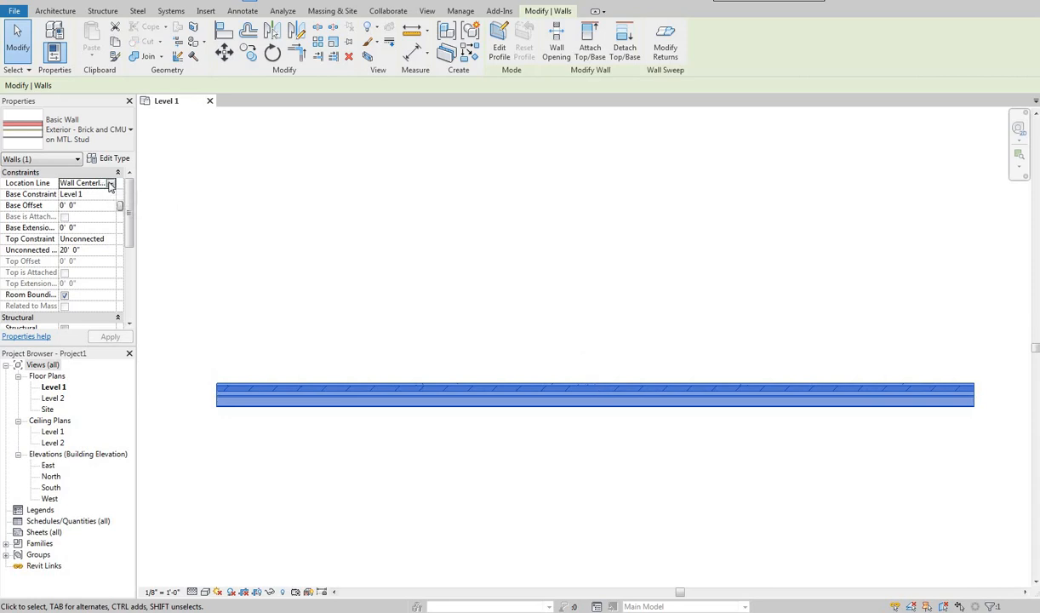
pyautogui.click(110, 185)
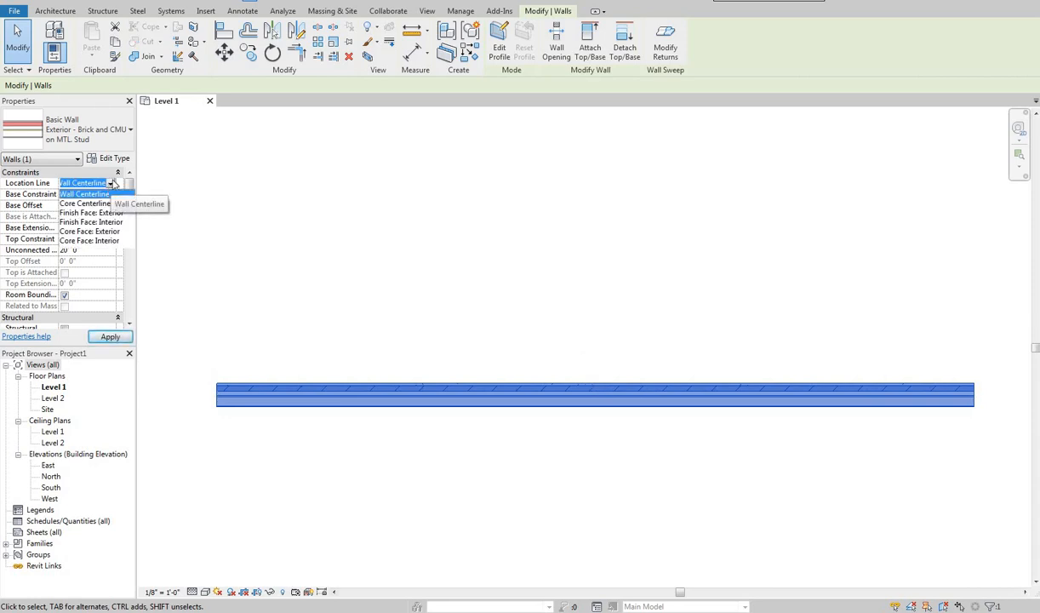
pyautogui.click(282, 398)
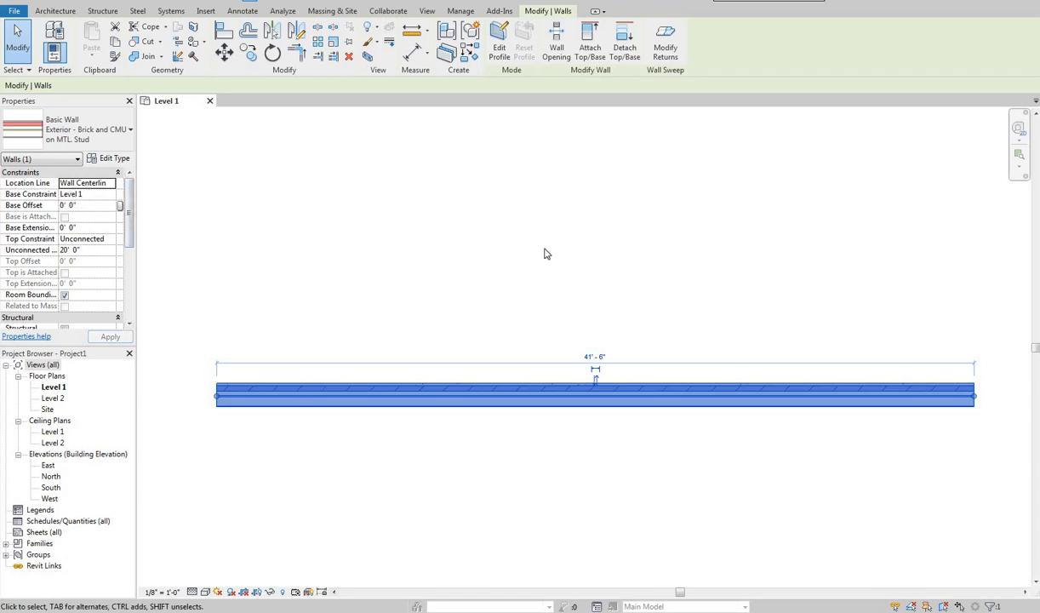
pyautogui.click(73, 185)
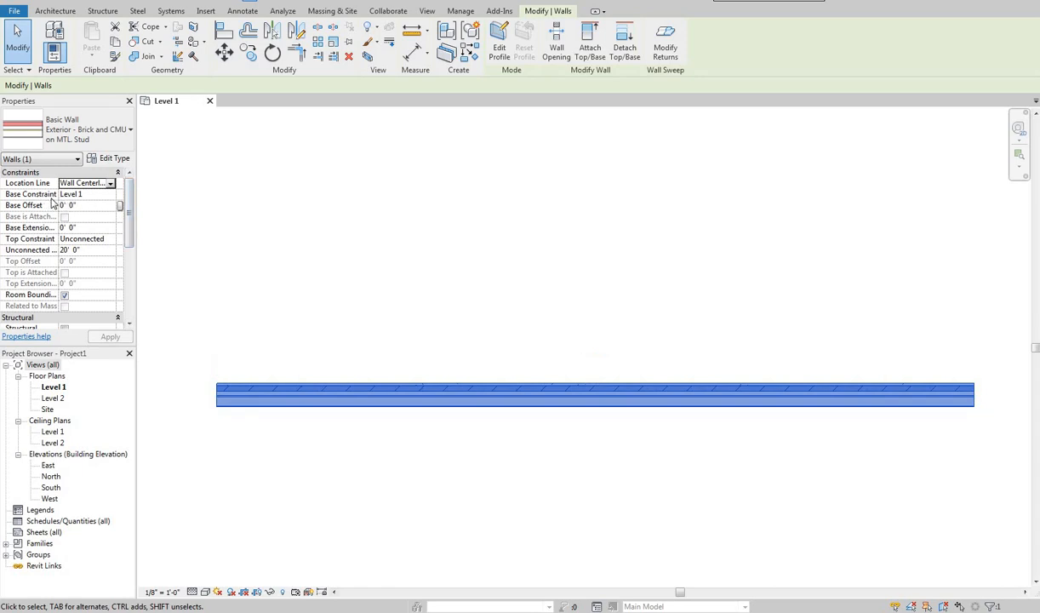
pyautogui.moveTo(350, 326); pyautogui.dragTo(332, 333, button='middle')
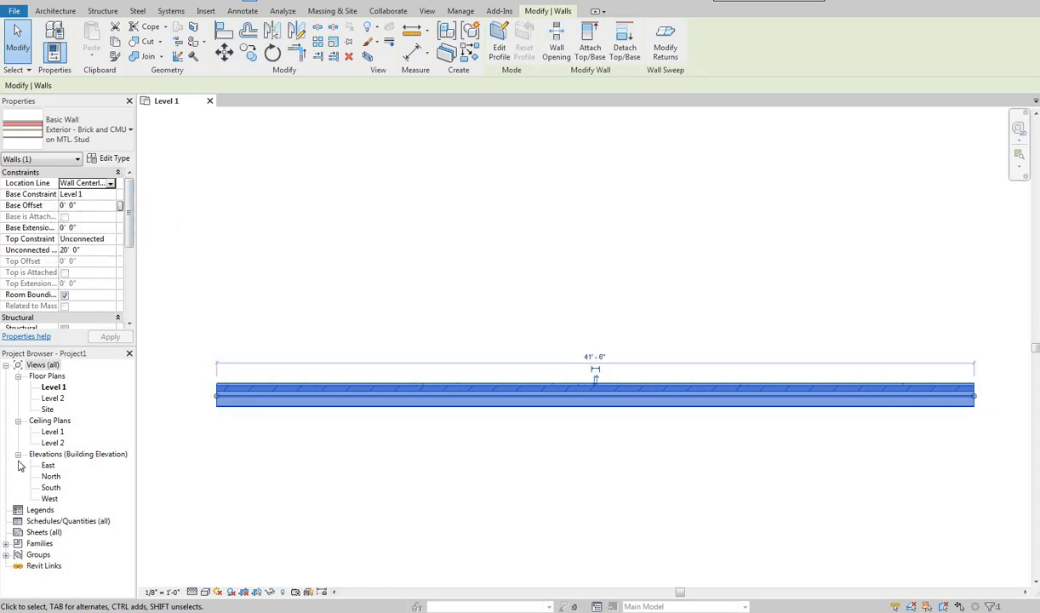
# Open the South elevation, clear the wall selection and frame the wall with both levels
pyautogui.doubleClick(51, 487)
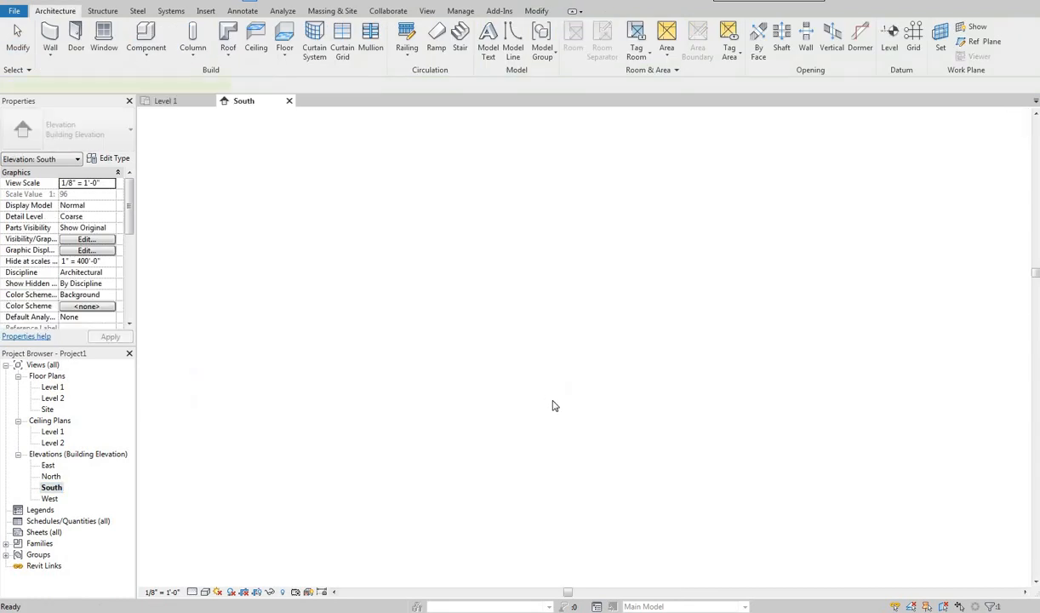
pyautogui.scroll(6, 596, 417)
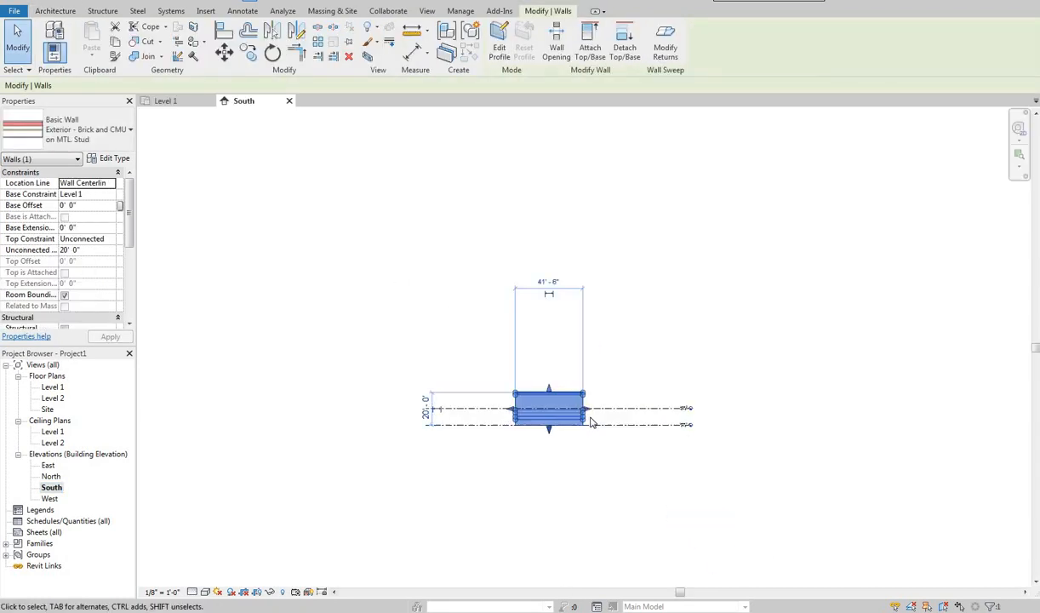
pyautogui.press('Escape')
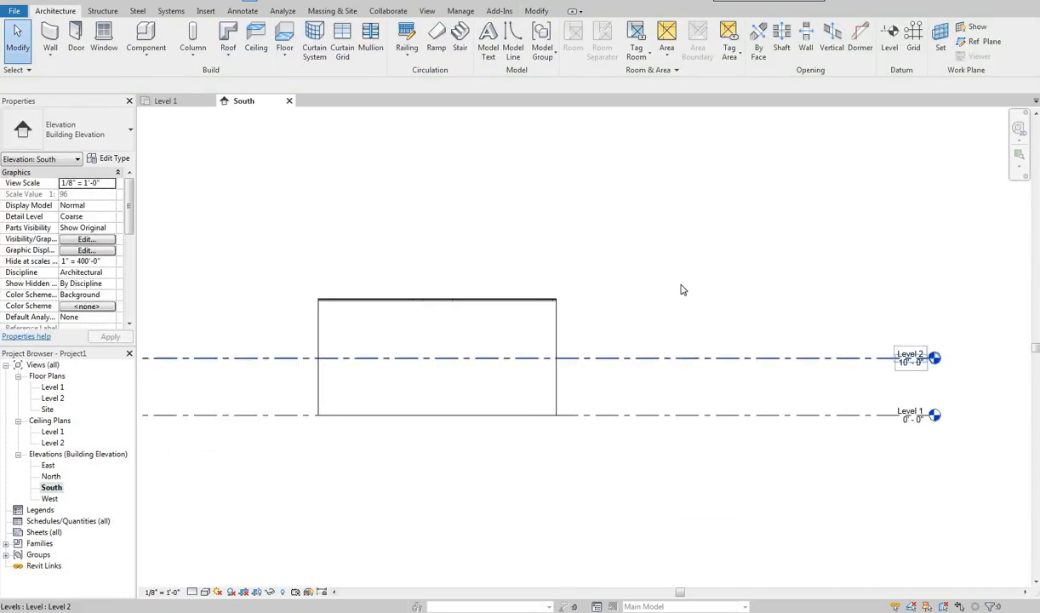
pyautogui.scroll(-2, 671, 313)
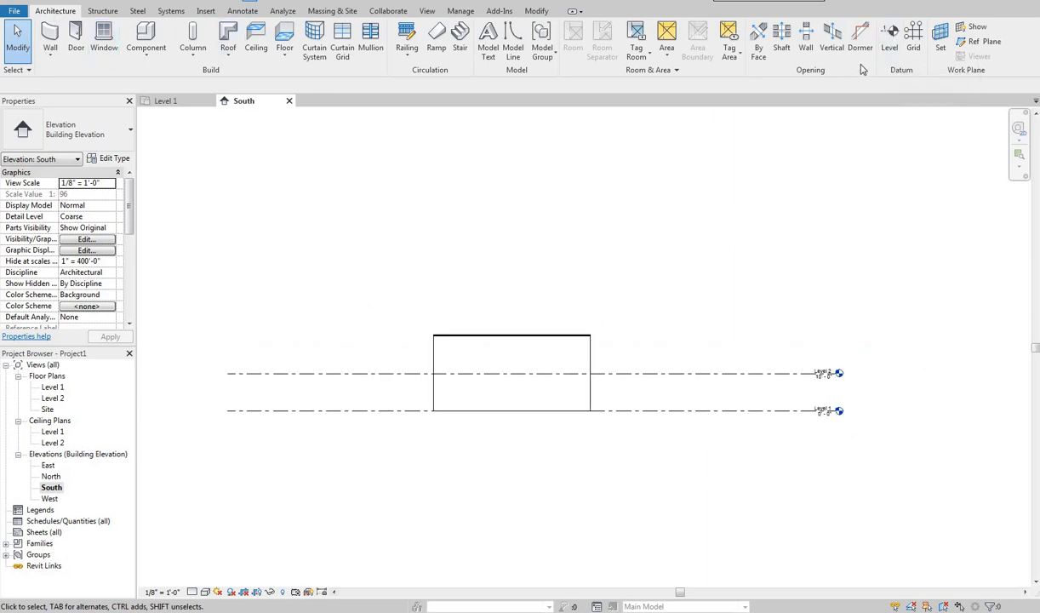
# Add a third level at 22' 0" above the wall, aligned with the ends of the existing levels
pyautogui.press('l')
pyautogui.press('l')
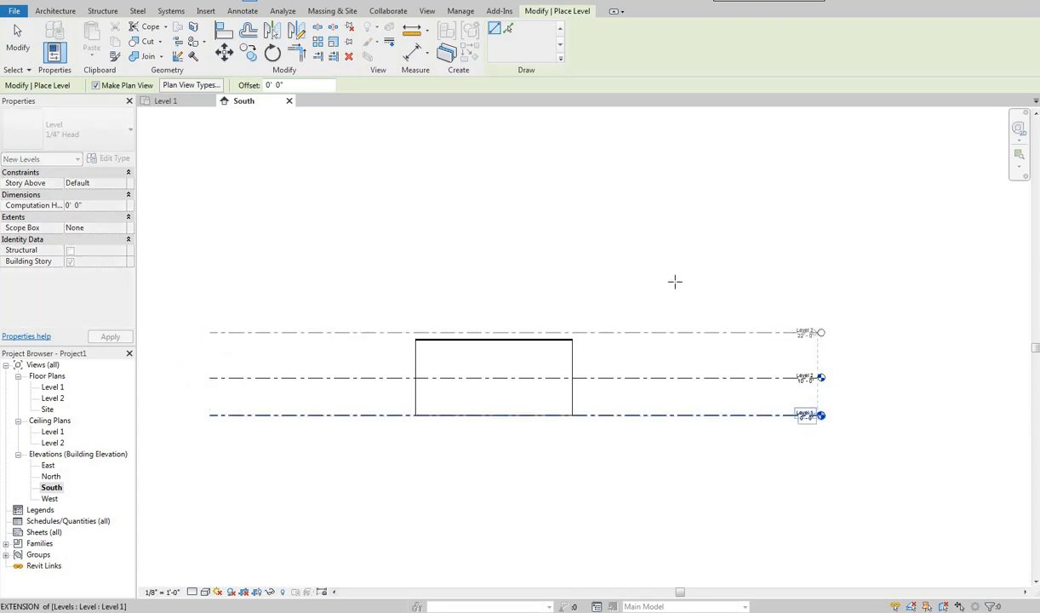
pyautogui.click(820, 332)
pyautogui.rightClick(703, 282)
pyautogui.click(724, 290)
pyautogui.rightClick(675, 282)
pyautogui.click(696, 292)
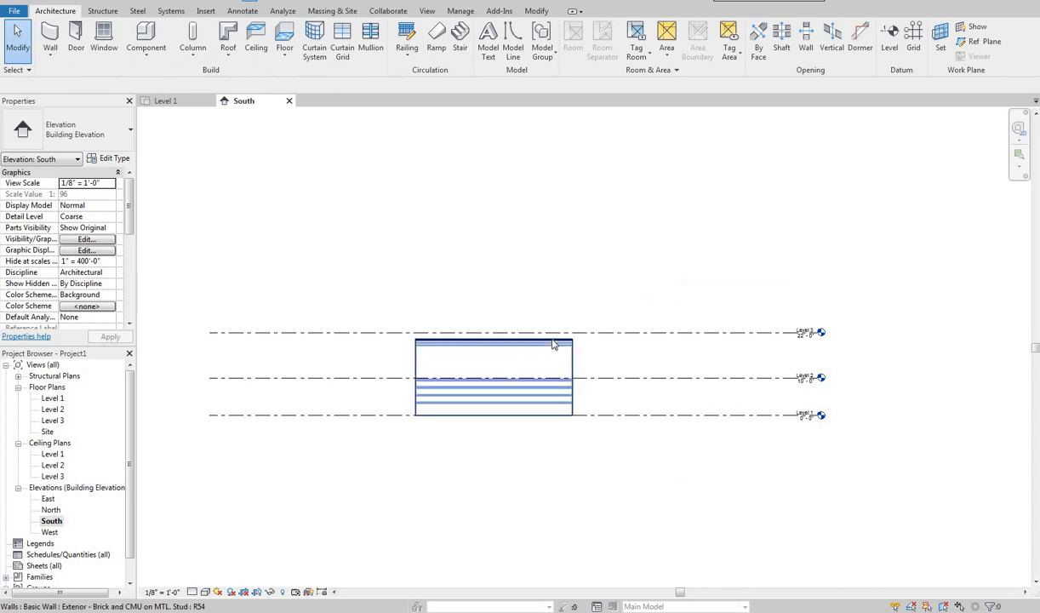
# Select the wall in the South elevation and set its Base Offset to 0' 6" from Level 1
pyautogui.click(513, 346)
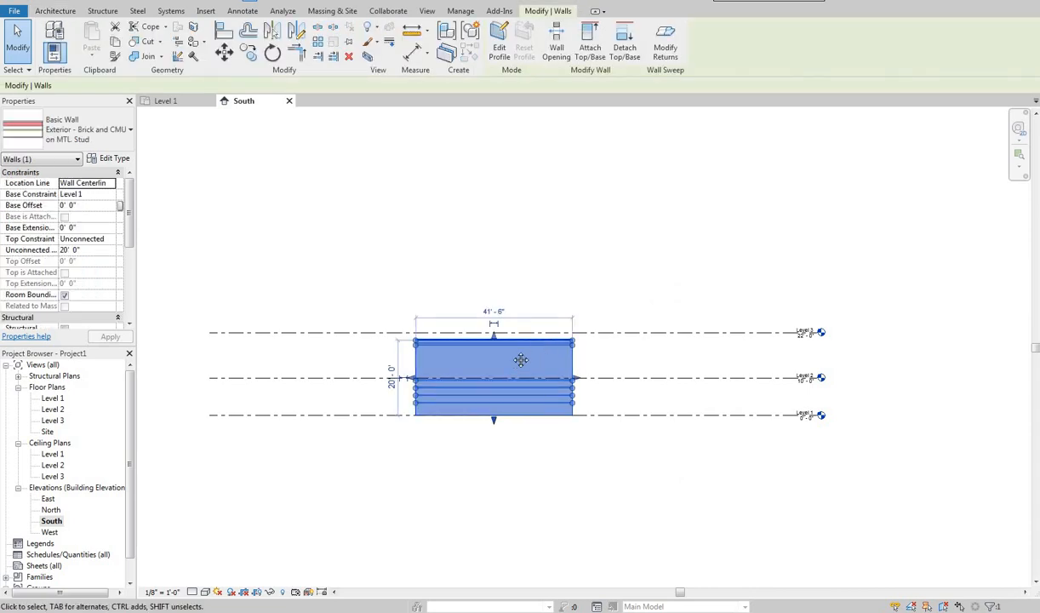
pyautogui.scroll(4, 520, 360)
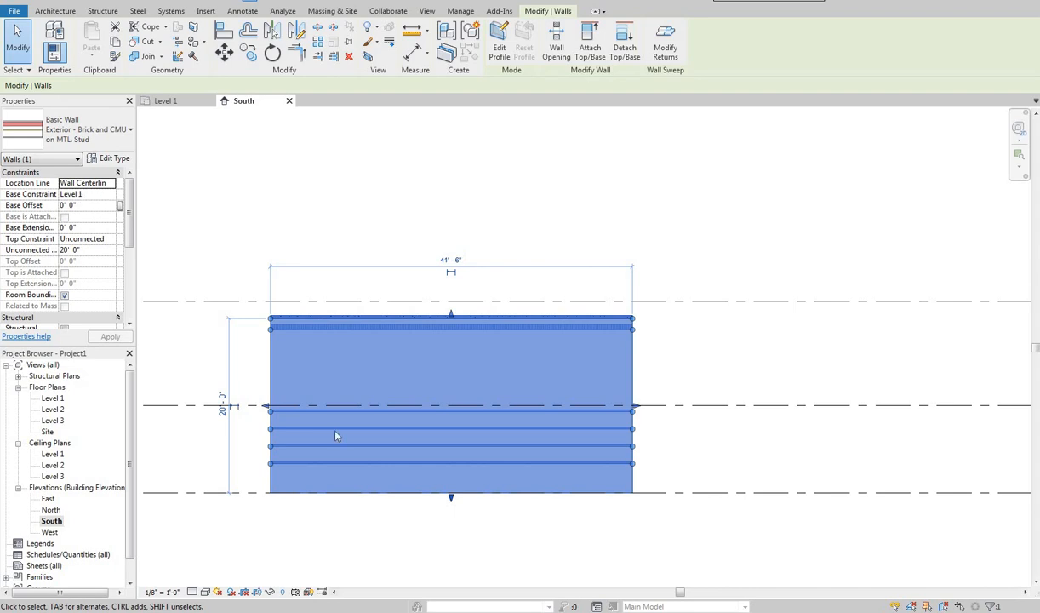
pyautogui.moveTo(302, 456); pyautogui.dragTo(316, 414, button='middle')
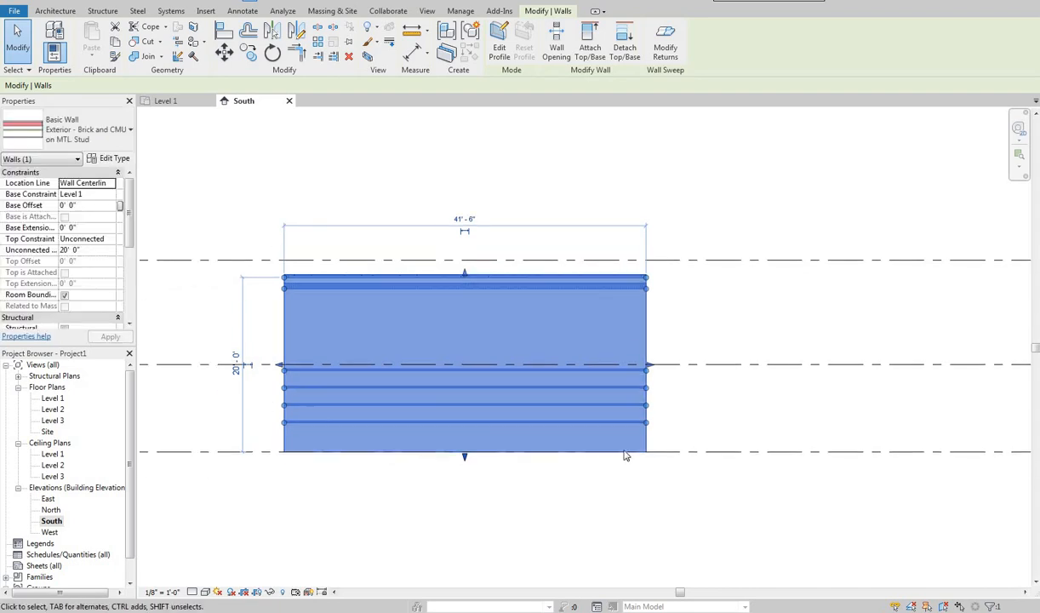
pyautogui.scroll(-2, 599, 468)
pyautogui.moveTo(671, 481); pyautogui.dragTo(623, 459, button='middle')
pyautogui.scroll(-1, 647, 441)
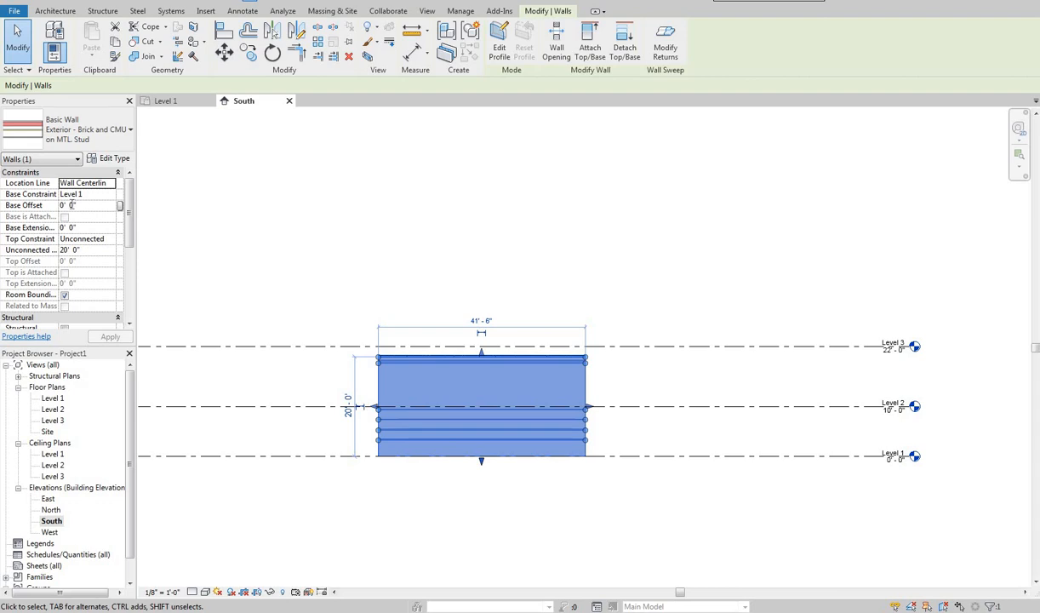
pyautogui.click(71, 204)
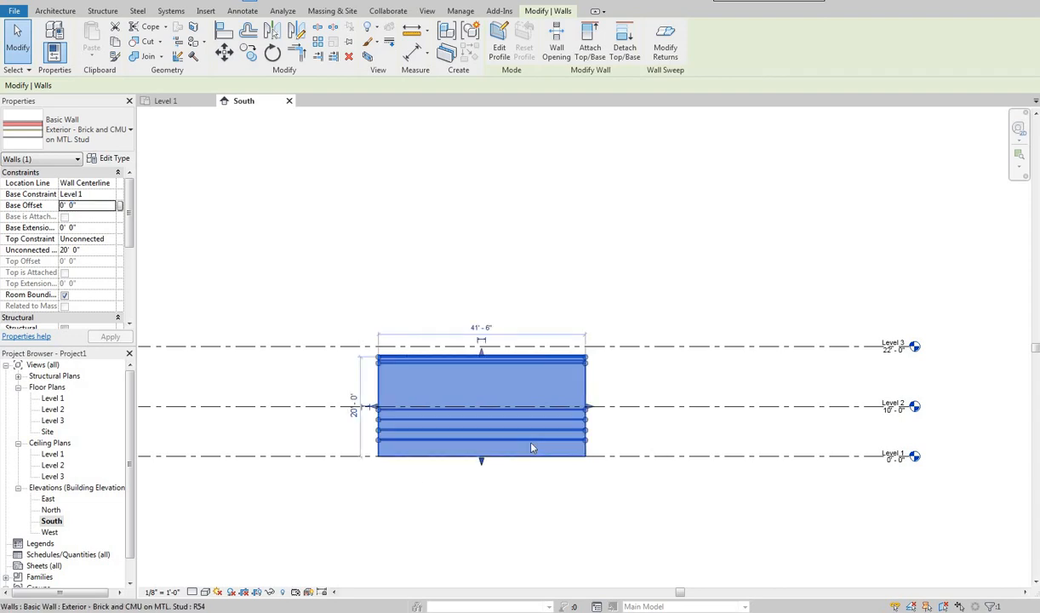
pyautogui.click(71, 205)
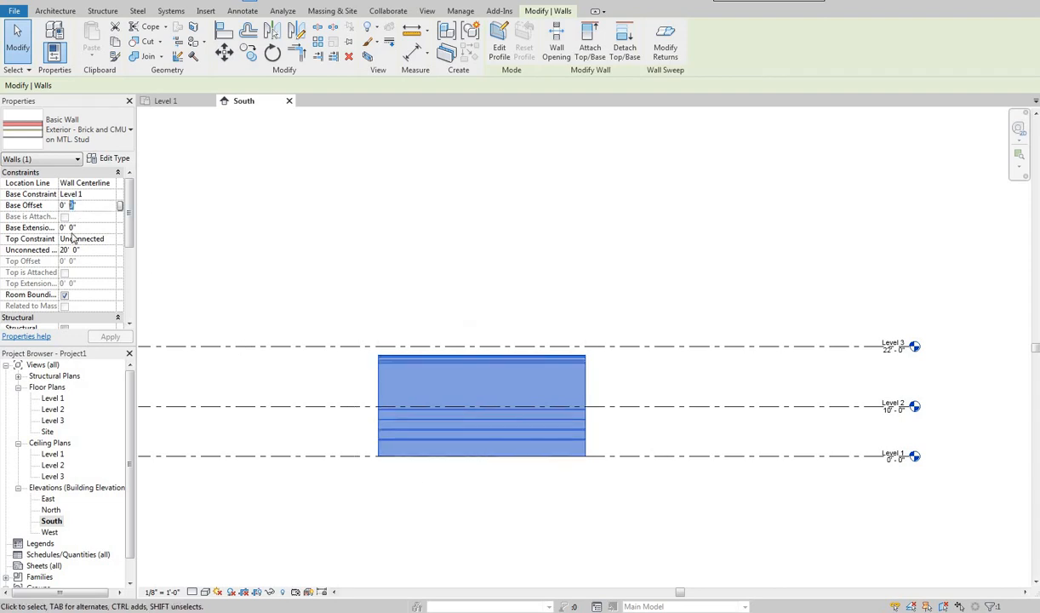
pyautogui.click(360, 298)
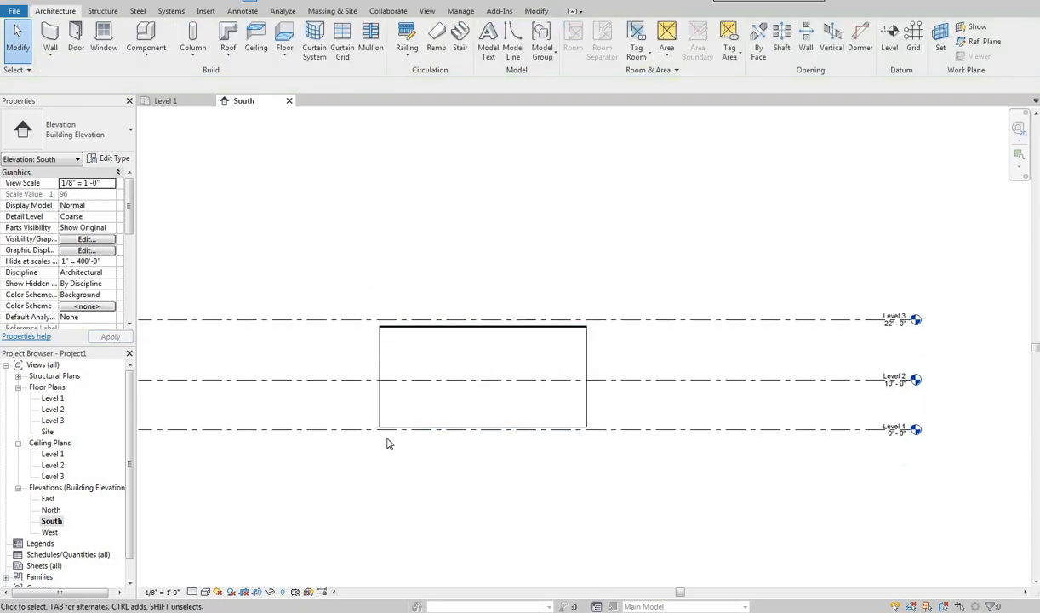
# Check the wall's raised base against Level 1, and constrain the wall's top to Up to level: Level 2
pyautogui.scroll(2, 377, 442)
pyautogui.scroll(2, 383, 438)
pyautogui.click(437, 464)
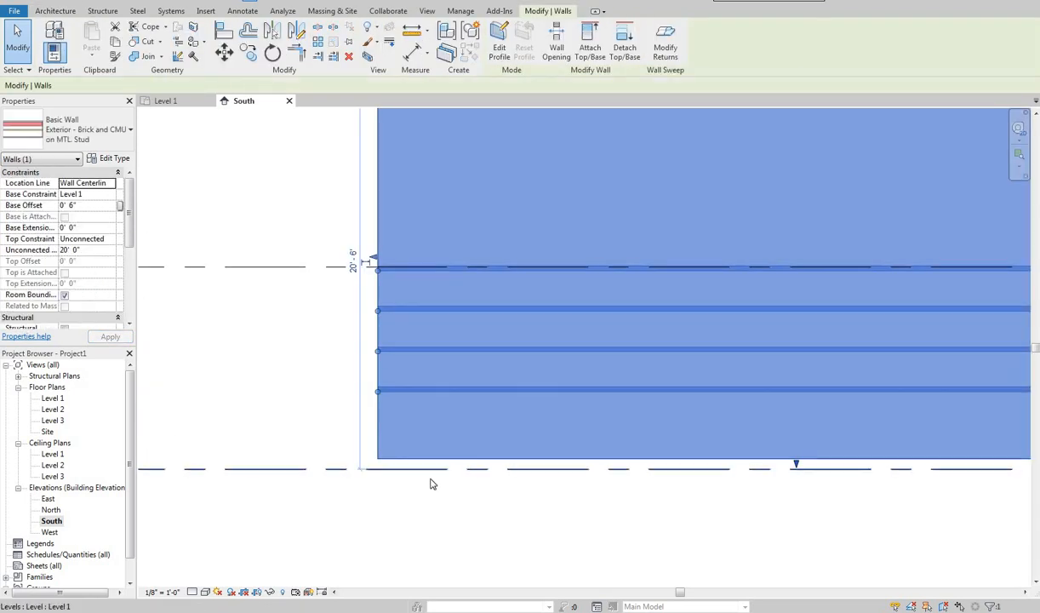
pyautogui.scroll(-3, 416, 508)
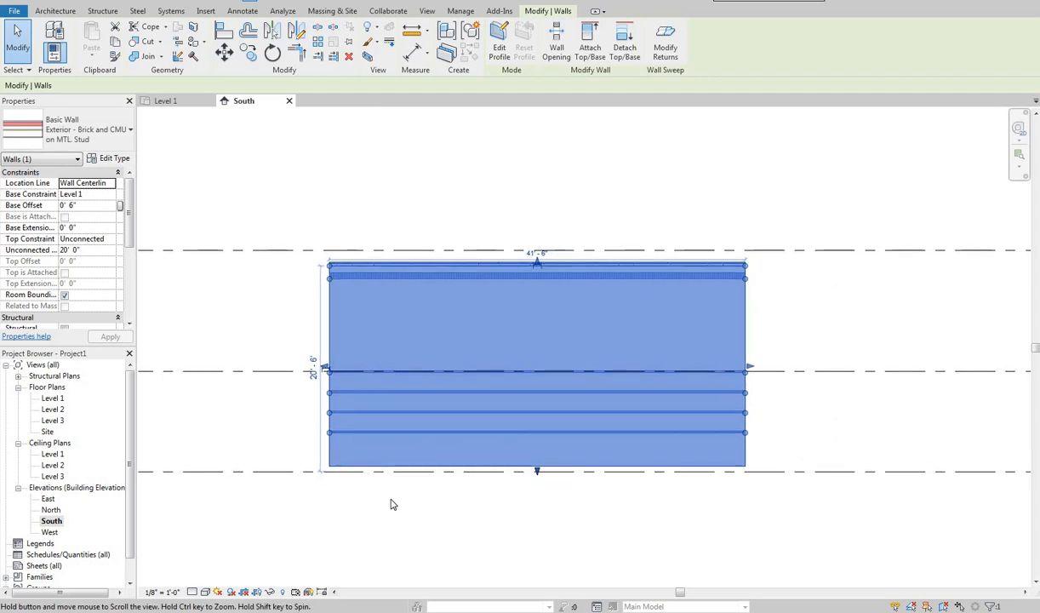
pyautogui.click(214, 262)
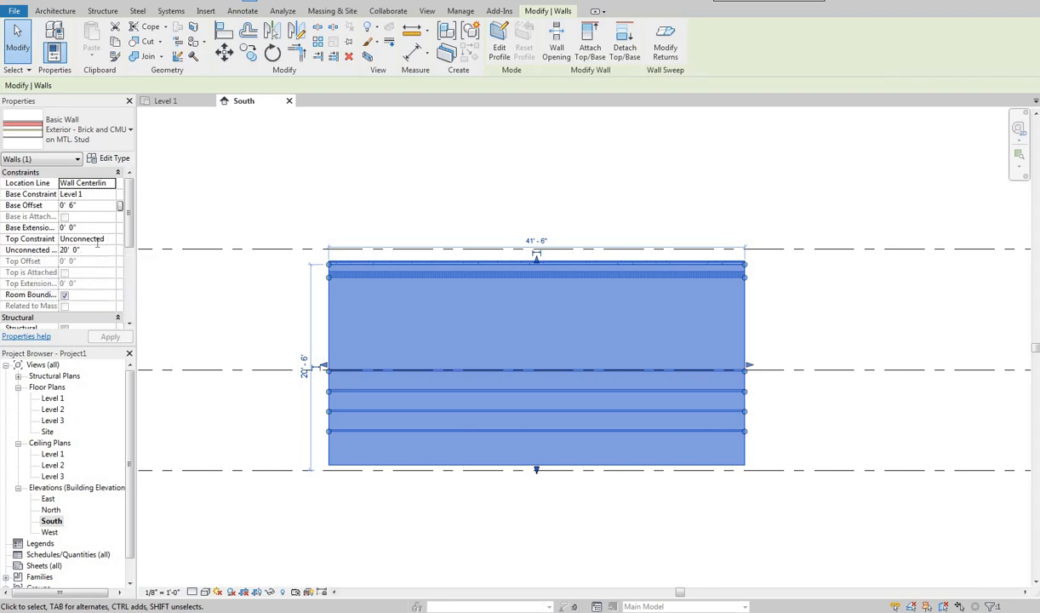
pyautogui.click(98, 241)
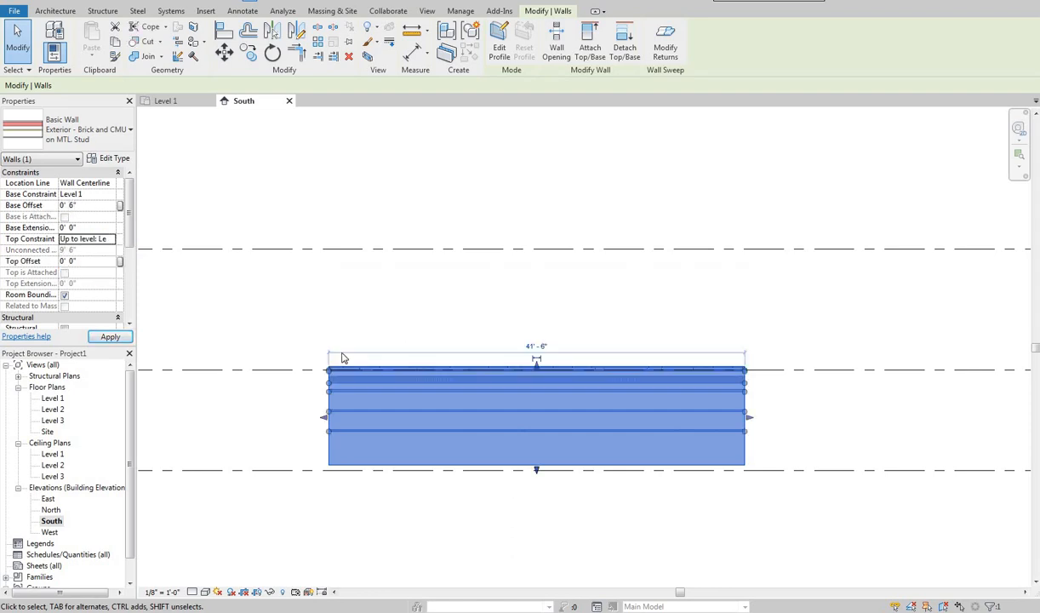
# Examine both upper corners of the wall against the Level 2 line in the South elevation
pyautogui.scroll(-1, 385, 335)
pyautogui.moveTo(345, 362); pyautogui.dragTo(293, 344, button='middle')
pyautogui.scroll(2, 292, 345)
pyautogui.scroll(3, 293, 349)
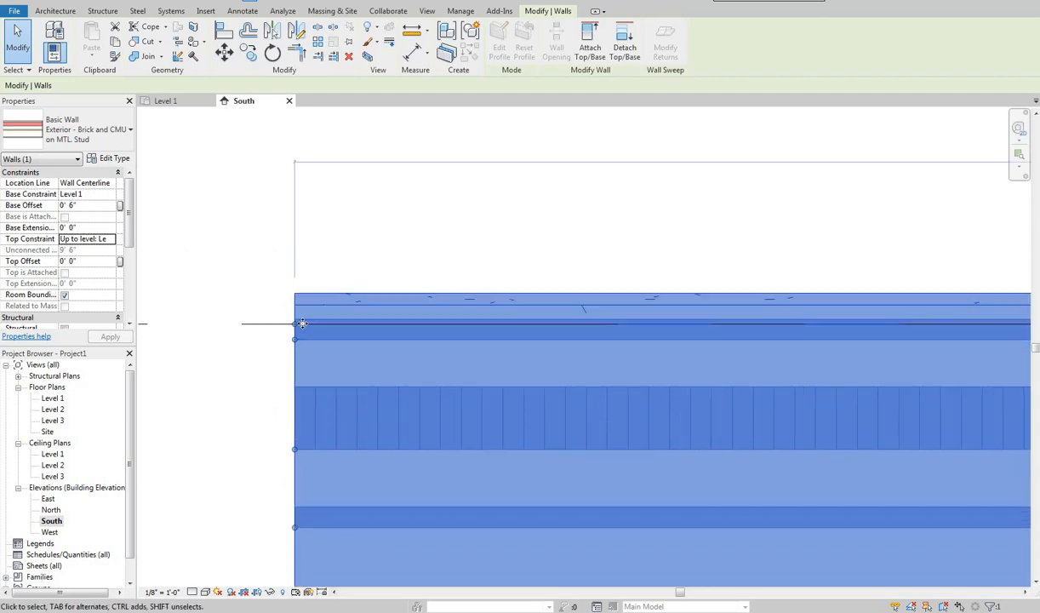
pyautogui.moveTo(734, 378); pyautogui.dragTo(310, 328, button='middle')
pyautogui.scroll(-3, 763, 337)
pyautogui.moveTo(947, 316); pyautogui.dragTo(299, 279, button='middle')
pyautogui.click(507, 239)
pyautogui.scroll(4, 502, 228)
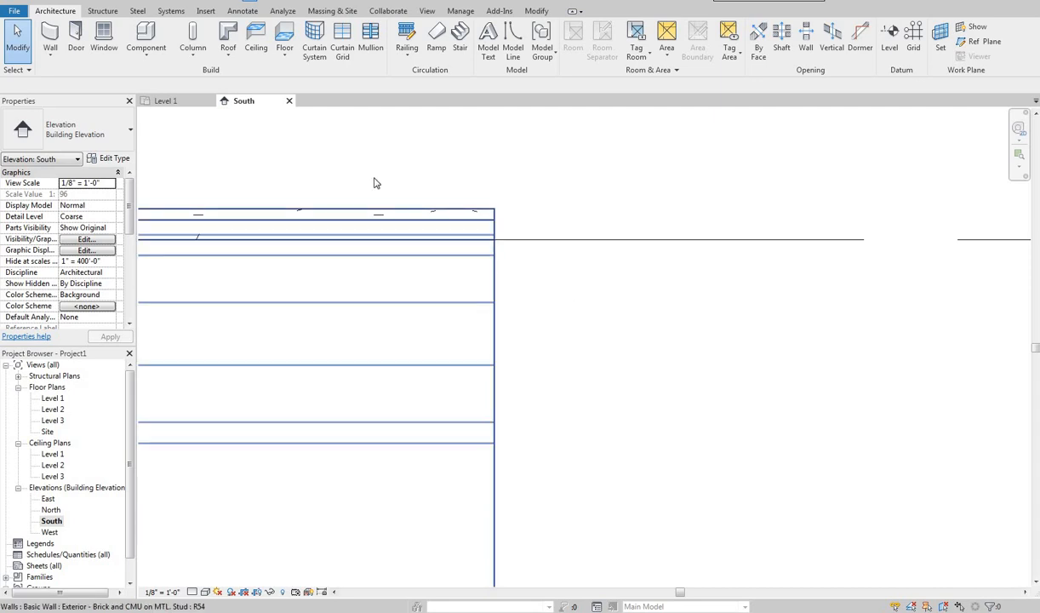
pyautogui.scroll(-3, 375, 182)
pyautogui.moveTo(375, 183); pyautogui.dragTo(466, 225, button='middle')
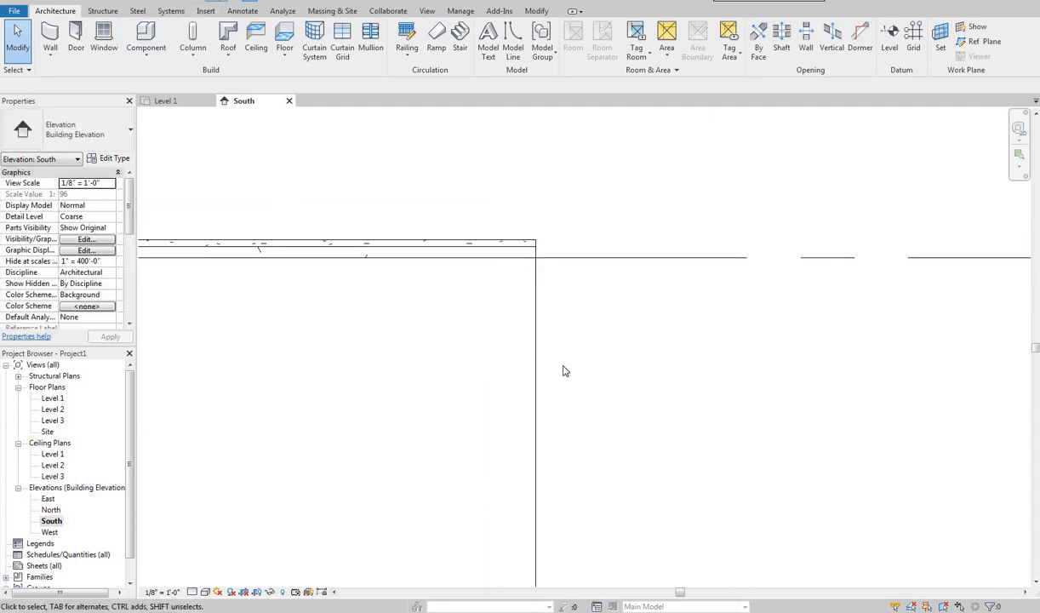
# Open the default 3D view and examine the sloped cap and brick bands at the wall's end
pyautogui.keyDown('shift'); pyautogui.moveTo(444, 293); pyautogui.dragTo(511, 336, button='middle'); pyautogui.keyUp('shift')
pyautogui.scroll(4, 511, 349)
pyautogui.scroll(6, 510, 358)
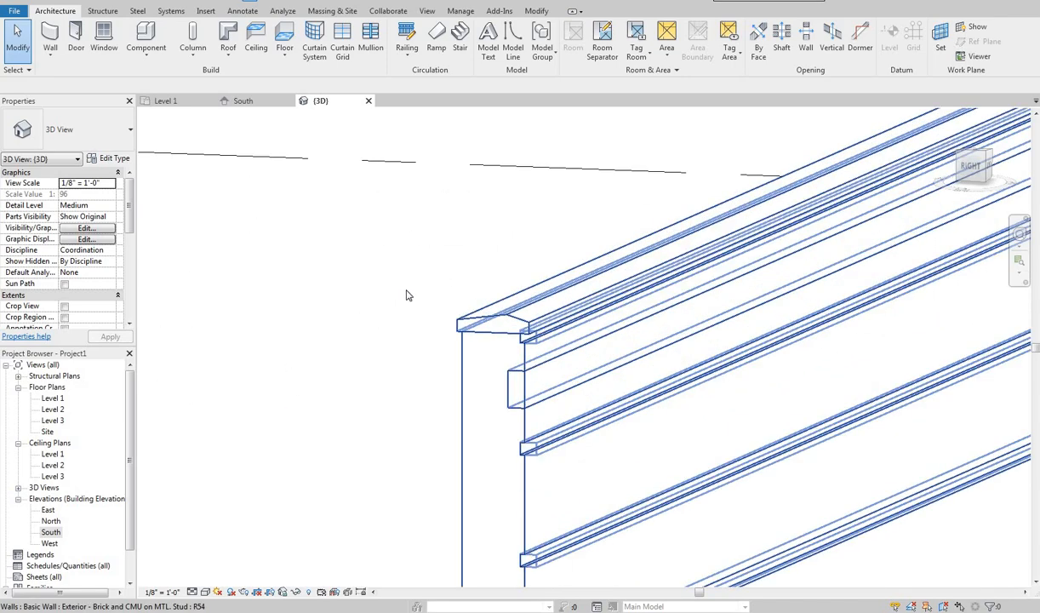
pyautogui.keyDown('shift'); pyautogui.moveTo(505, 276); pyautogui.dragTo(506, 308, button='middle'); pyautogui.keyUp('shift')
pyautogui.click(462, 394)
pyautogui.press('Escape')
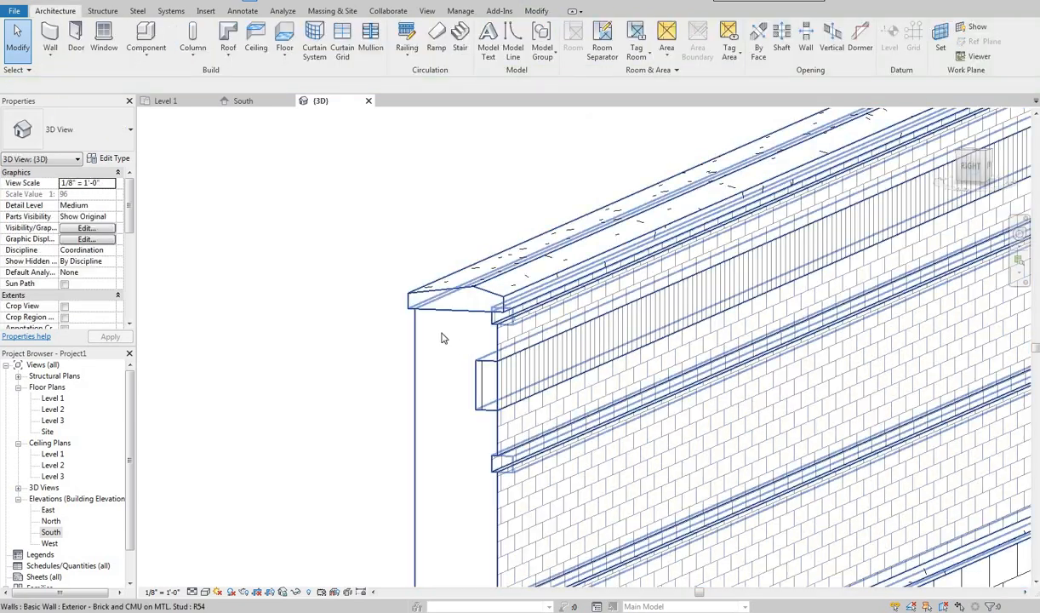
pyautogui.keyDown('shift'); pyautogui.moveTo(441, 336); pyautogui.dragTo(359, 310, button='middle'); pyautogui.keyUp('shift')
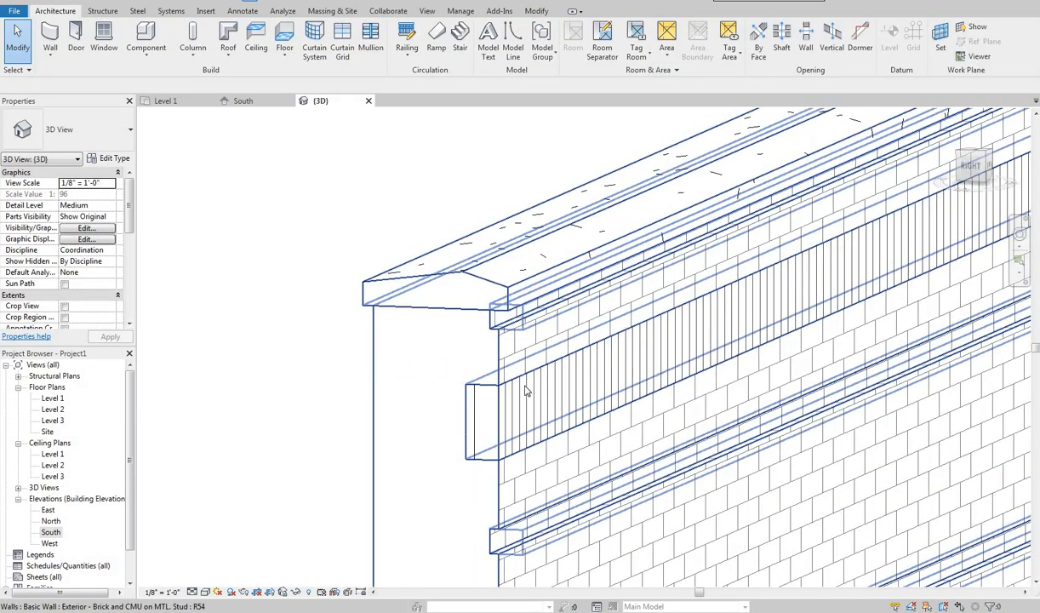
# Return to the South elevation and compare the Level 2 line with the wall's cap at its end
pyautogui.click(165, 100)
pyautogui.moveTo(456, 450); pyautogui.dragTo(404, 434, button='middle')
pyautogui.hotkey('ctrl', 'Tab')
pyautogui.scroll(-5, 416, 357)
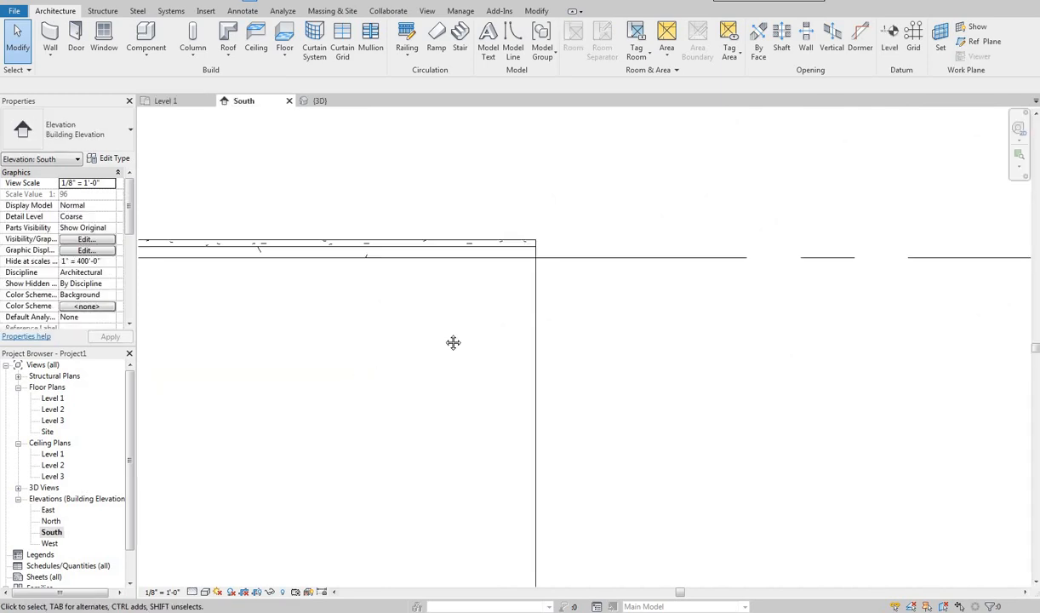
pyautogui.moveTo(500, 314); pyautogui.dragTo(652, 239, button='middle')
pyautogui.scroll(3, 652, 239)
pyautogui.scroll(5, 521, 274)
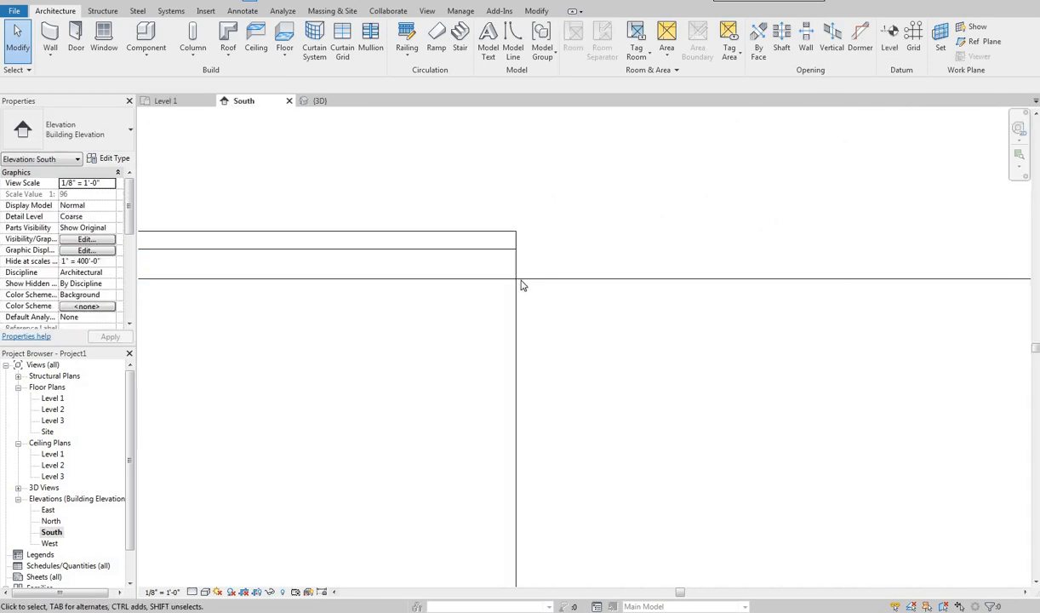
pyautogui.click(558, 280)
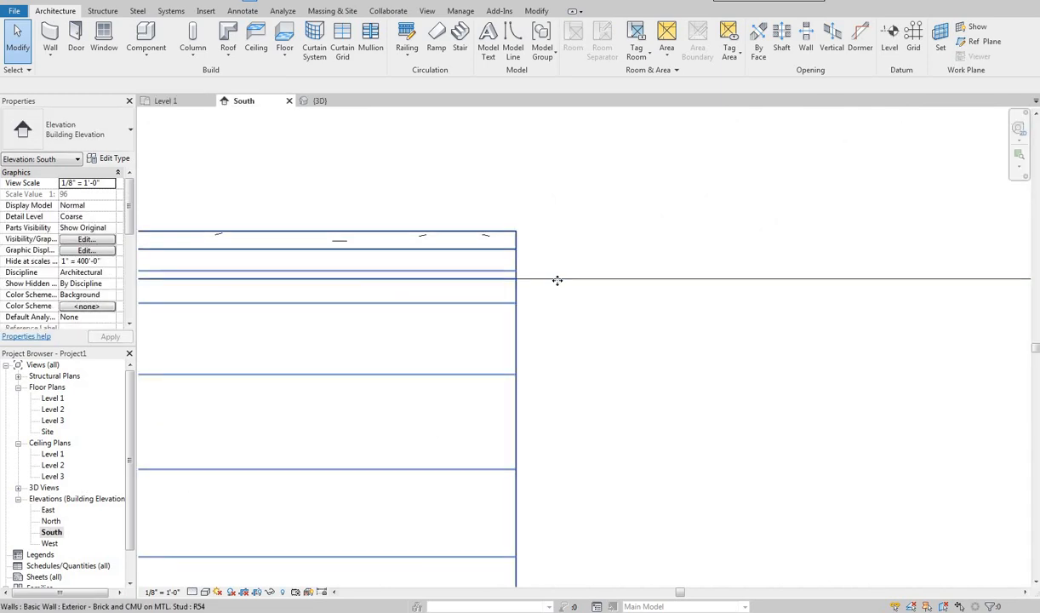
pyautogui.click(574, 367)
pyautogui.scroll(-6, 610, 400)
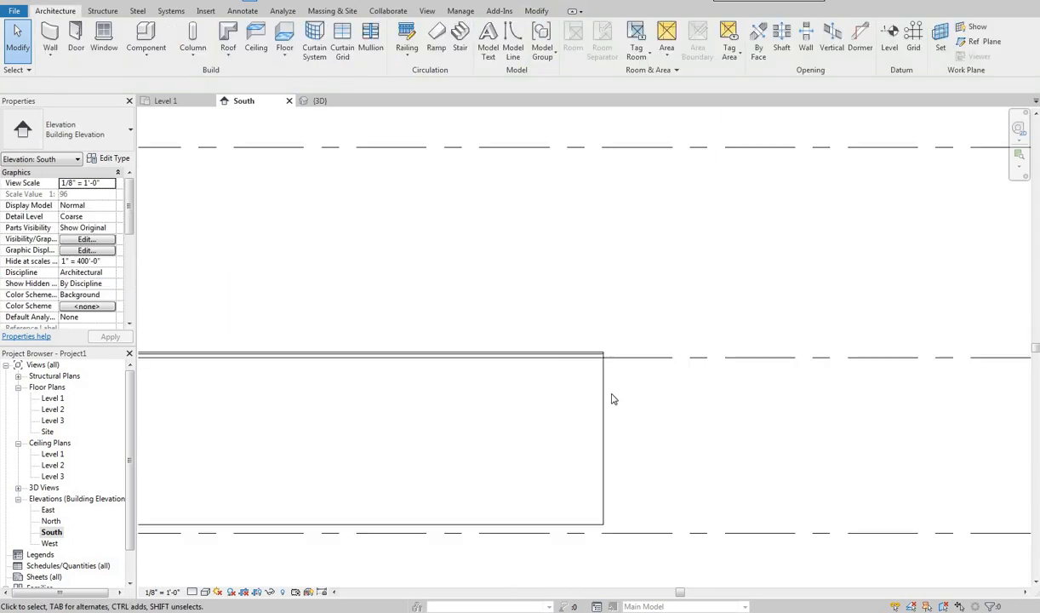
# Select the wall and inspect its extent between Level 1 and Level 2, including the bands along its upper edge
pyautogui.click(630, 385)
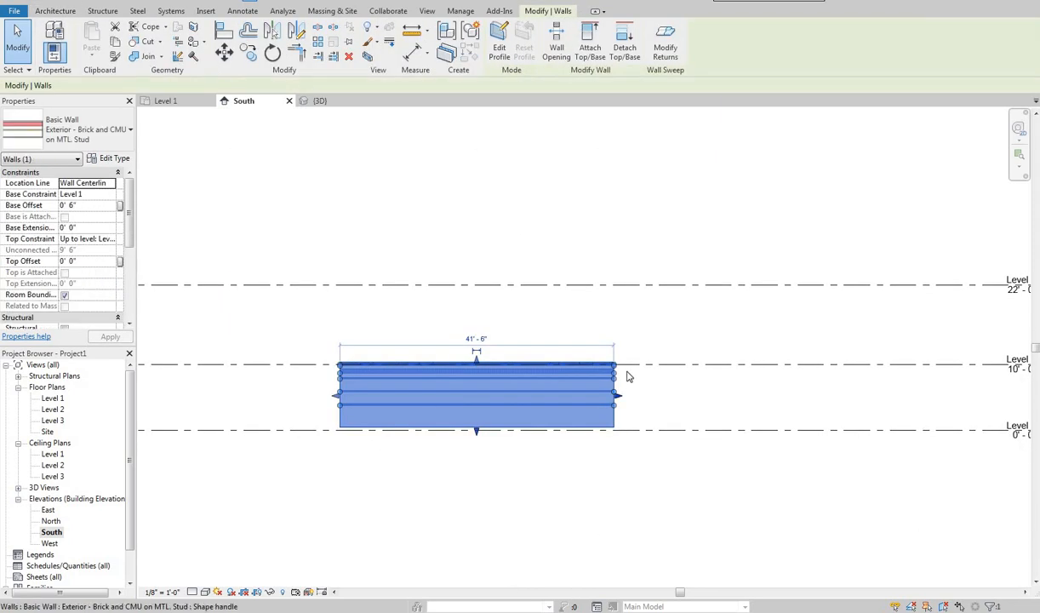
pyautogui.scroll(5, 638, 370)
pyautogui.press('Escape')
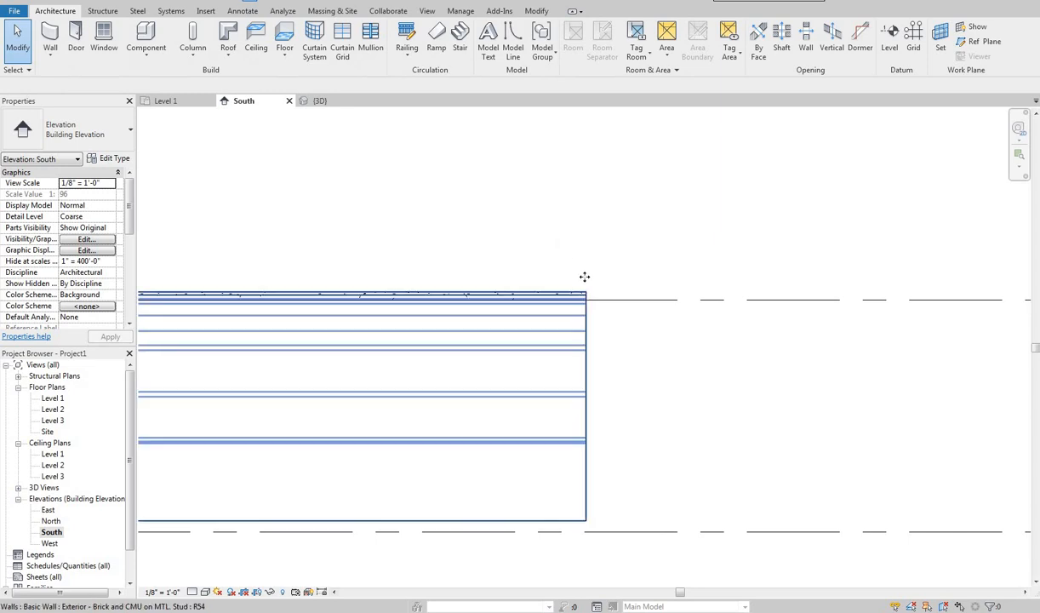
pyautogui.click(579, 295)
pyautogui.scroll(4, 587, 315)
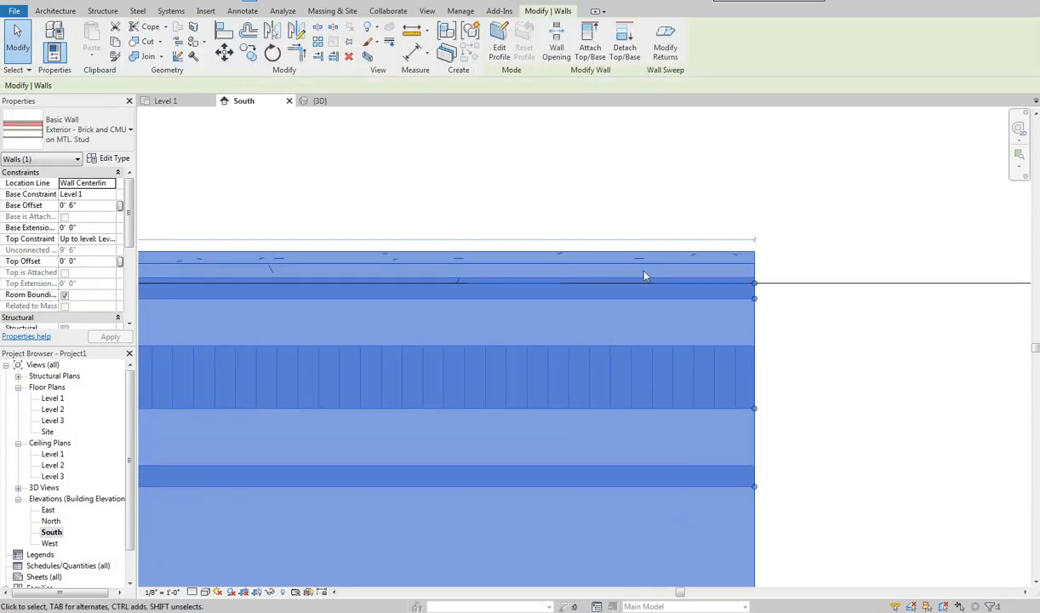
pyautogui.scroll(-4, 600, 378)
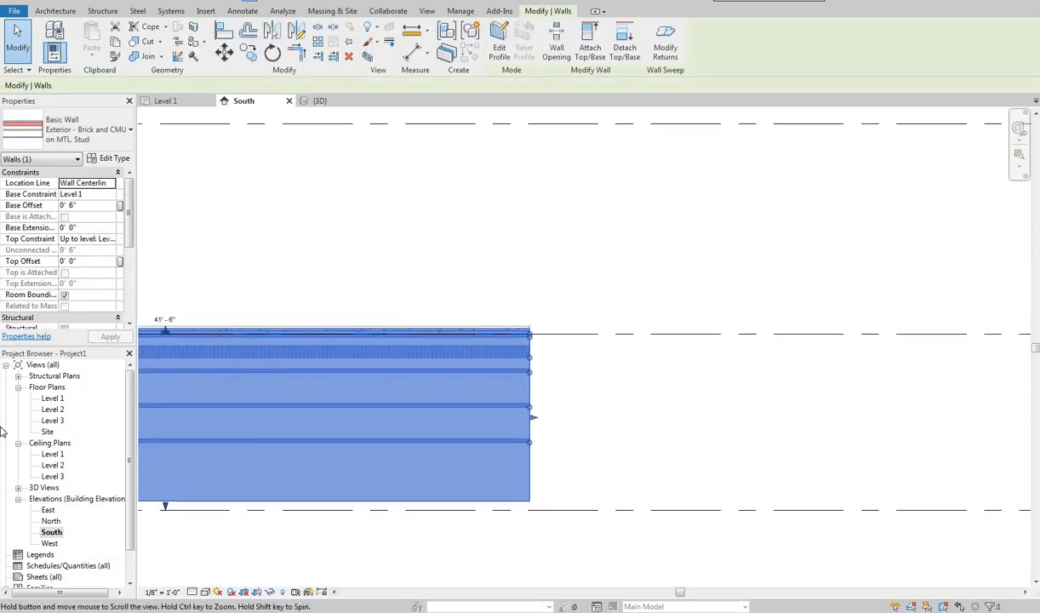
pyautogui.press('Escape')
# In the Level 1 plan, place a Generic - 5" wall about 21' 6" long, starting about 5' 6" beyond the compound wall's end and aligned with it
pyautogui.doubleClick(53, 397)
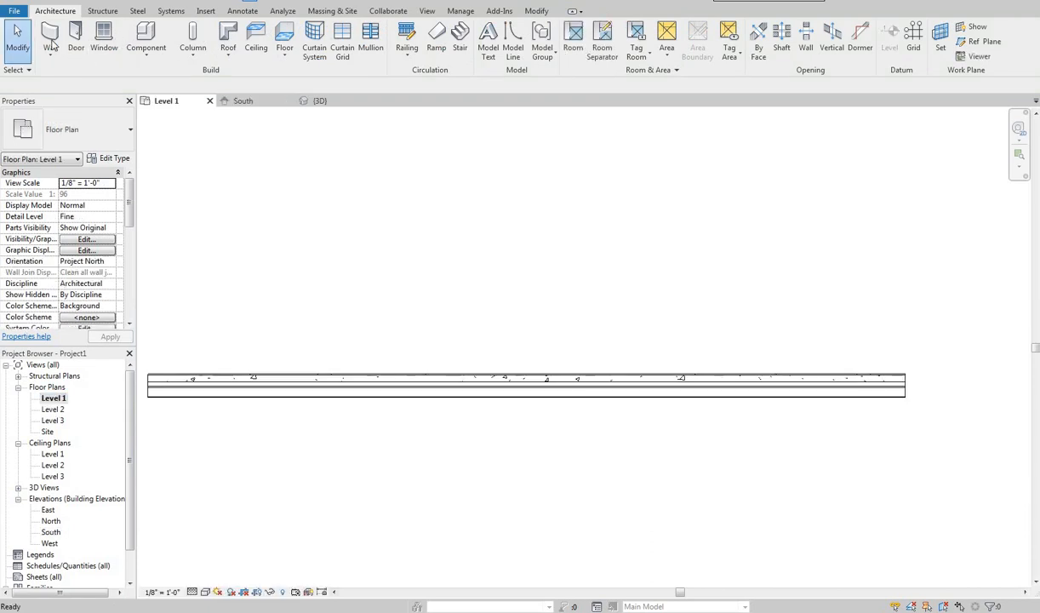
pyautogui.click(50, 35)
pyautogui.click(86, 134)
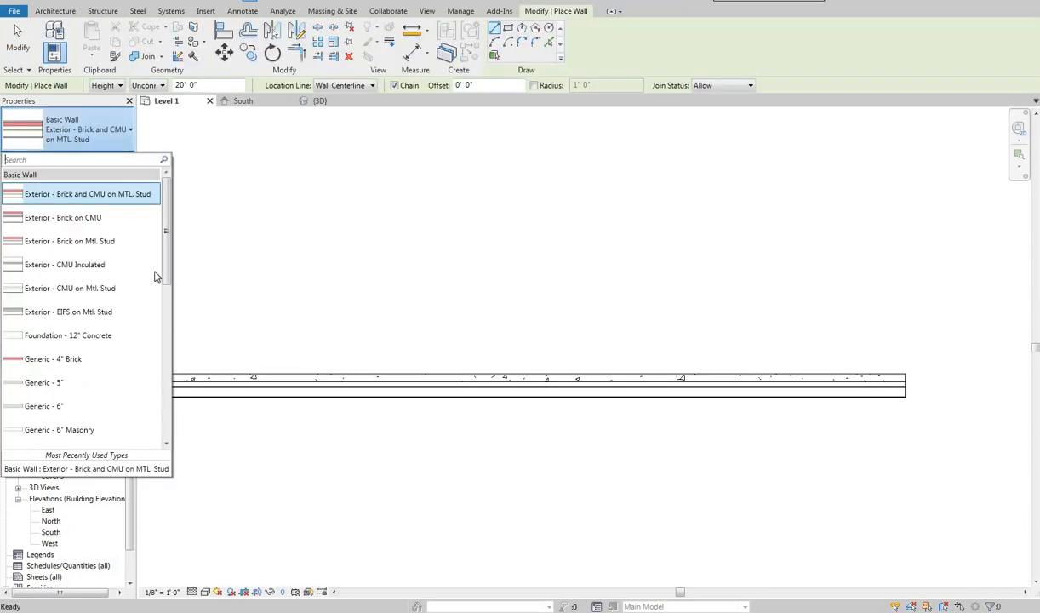
pyautogui.click(79, 379)
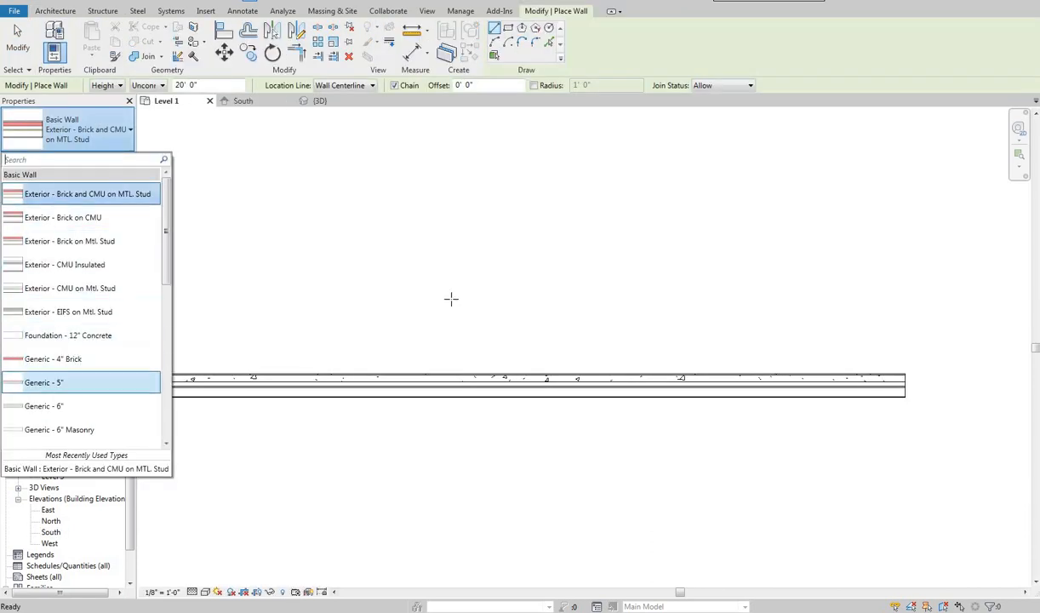
pyautogui.scroll(-3, 335, 343)
pyautogui.scroll(-2, 335, 343)
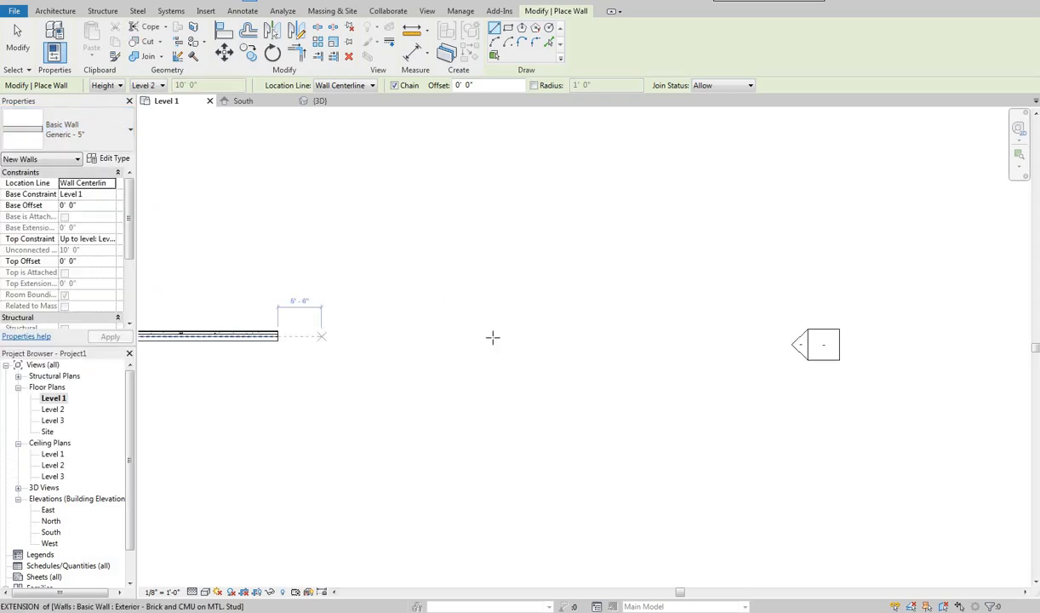
pyautogui.click(321, 336)
pyautogui.rightClick(423, 294)
pyautogui.click(457, 305)
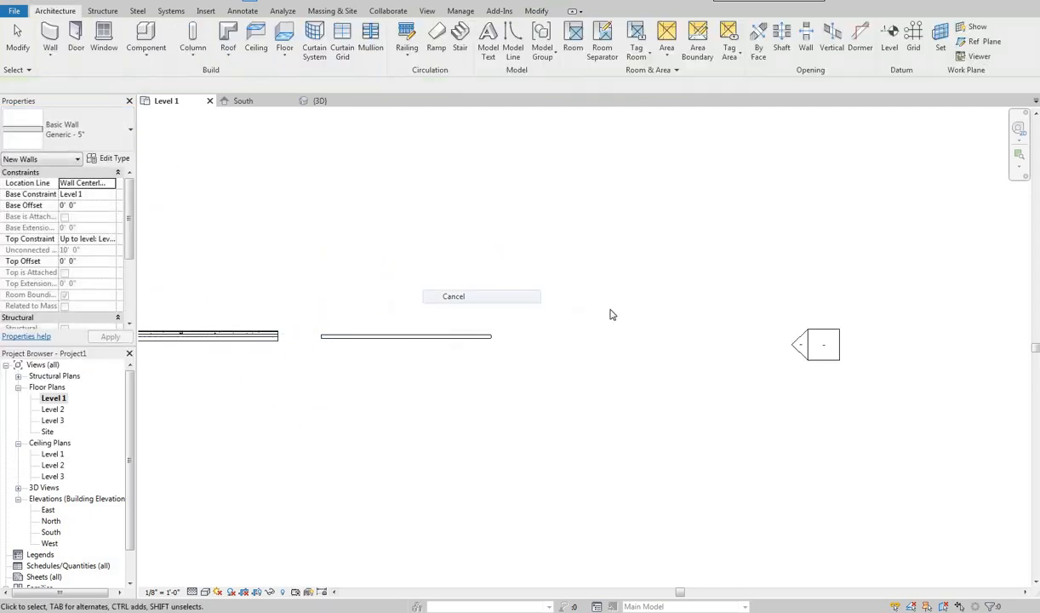
# In the South elevation, inspect the new wall's Top Constraint options and compare its upper and lower edges with the level lines
pyautogui.hotkey('ctrl', 'Tab')
pyautogui.click(595, 327)
pyautogui.scroll(-2, 562, 302)
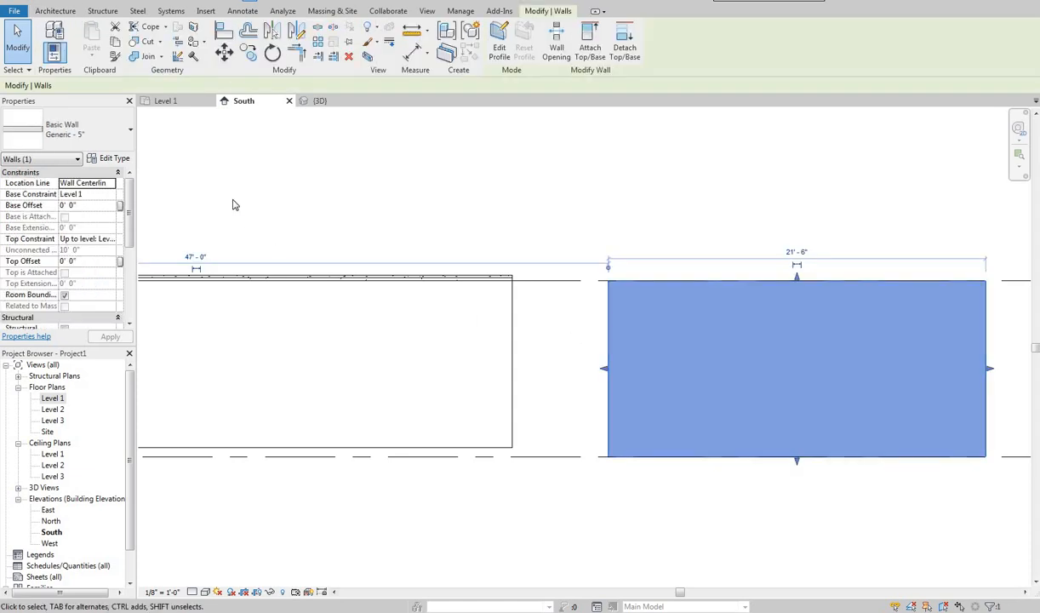
pyautogui.click(100, 240)
pyautogui.click(110, 239)
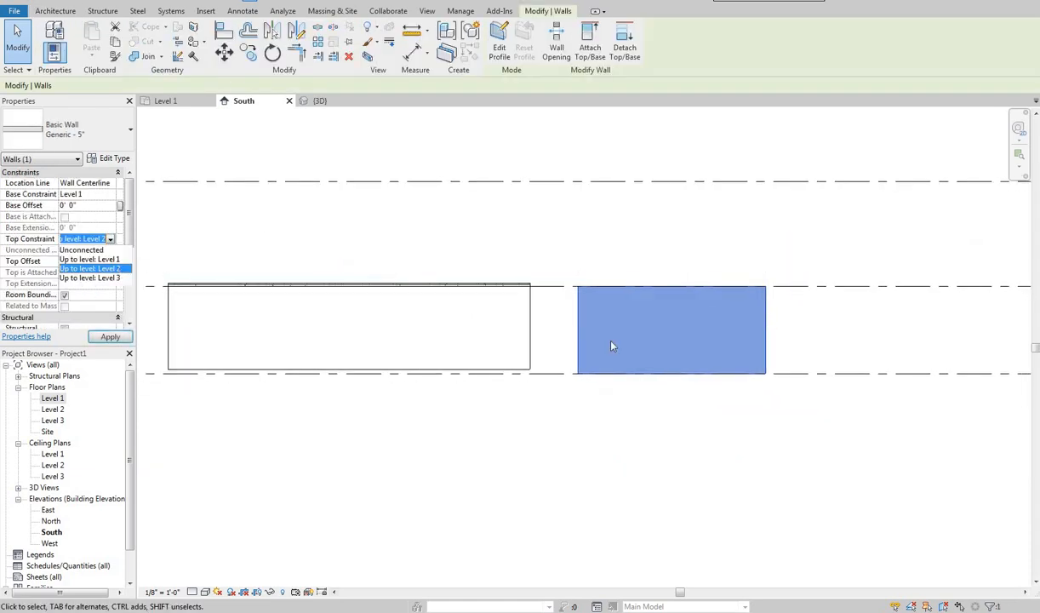
pyautogui.moveTo(518, 468); pyautogui.dragTo(234, 469, button='middle')
pyautogui.scroll(3, 502, 306)
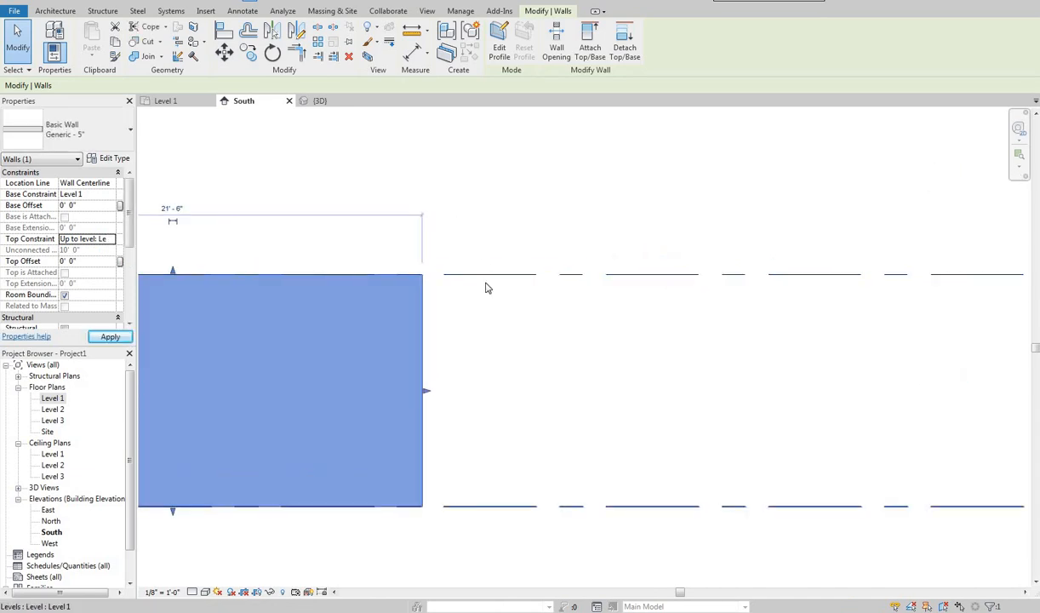
pyautogui.scroll(-2, 520, 313)
pyautogui.moveTo(745, 349); pyautogui.dragTo(553, 325, button='middle')
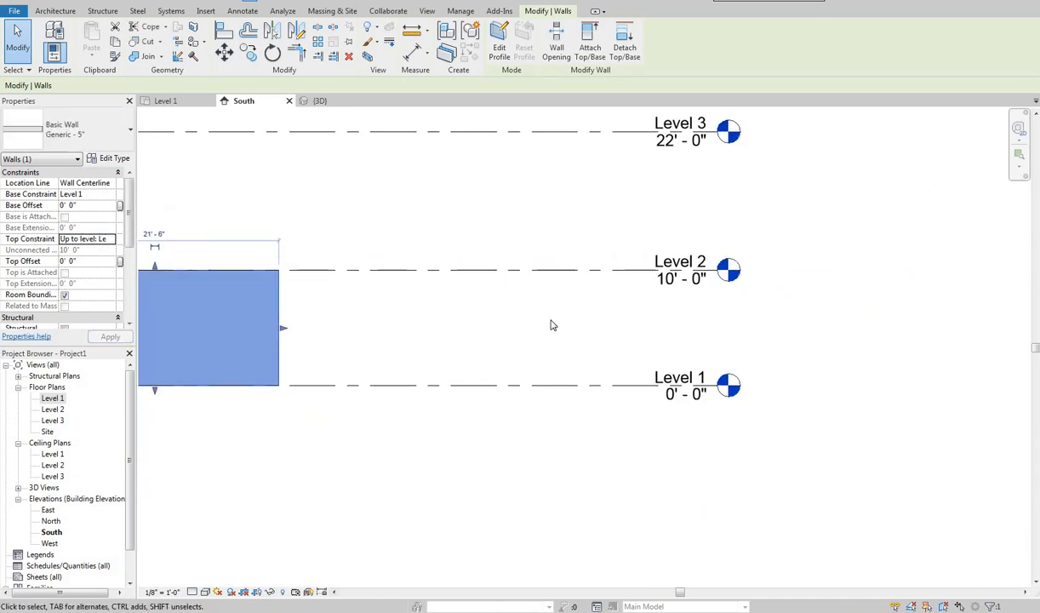
pyautogui.click(552, 325)
pyautogui.scroll(-3, 519, 313)
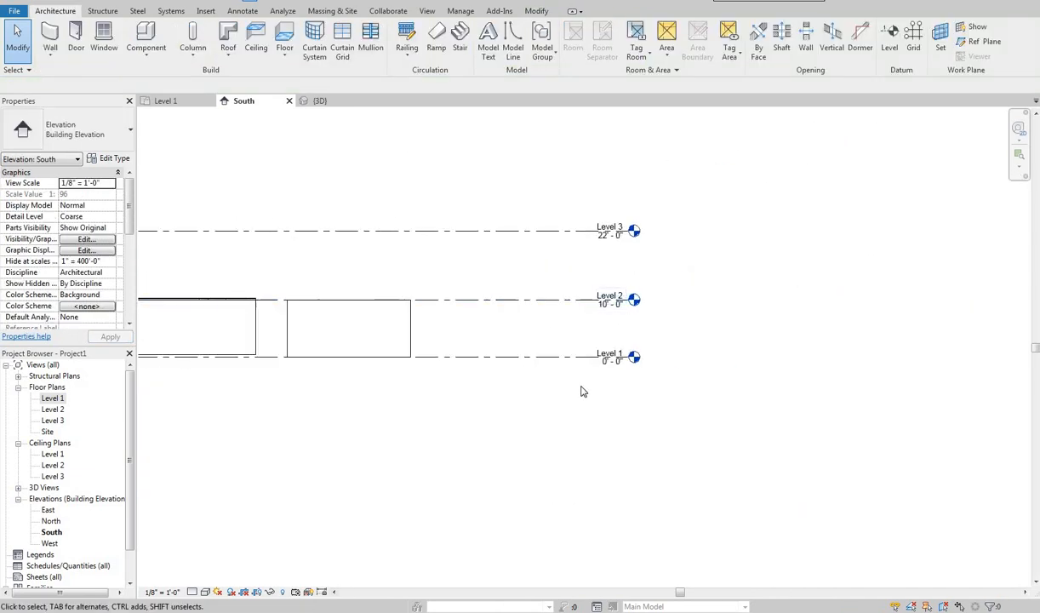
# Set the elevation of Level 2 to 12' 0"
pyautogui.click(557, 302)
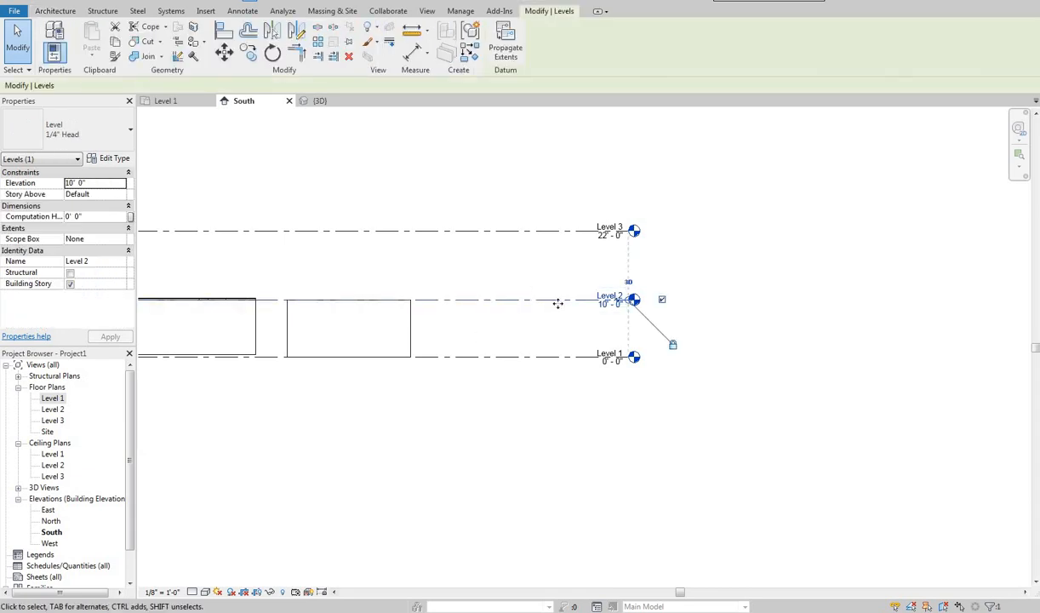
pyautogui.moveTo(650, 310); pyautogui.dragTo(690, 312, button='middle')
pyautogui.scroll(5, 613, 305)
pyautogui.click(715, 313)
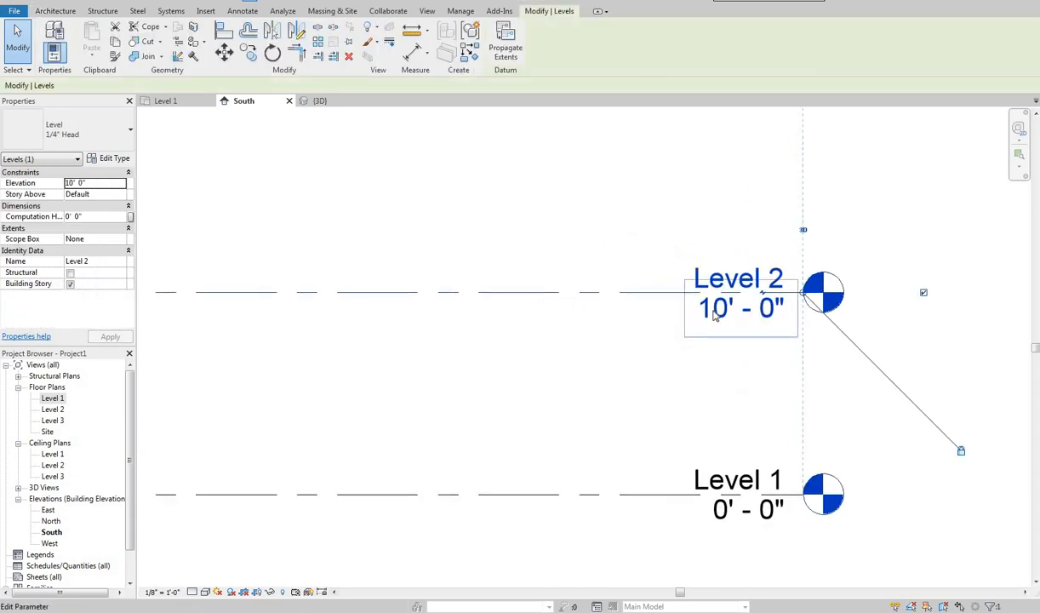
pyautogui.write('12')
pyautogui.press('Return')
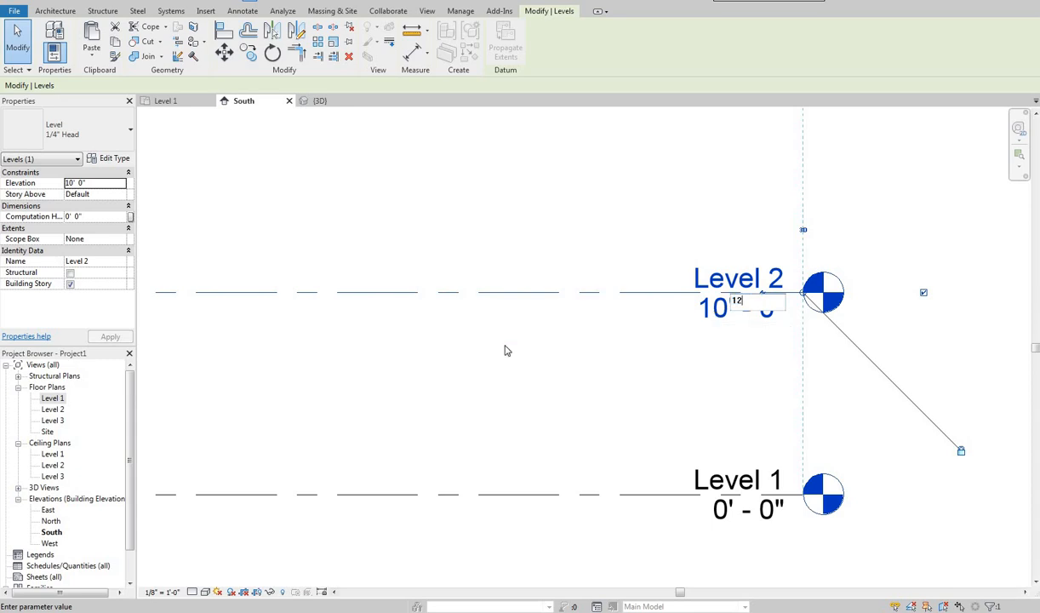
# Compare both walls with the Level 1 and Level 2 lines and inspect the Generic - 5" wall's constraints
pyautogui.scroll(-5, 507, 273)
pyautogui.moveTo(562, 263); pyautogui.dragTo(878, 259, button='middle')
pyautogui.moveTo(567, 449); pyautogui.dragTo(670, 456, button='middle')
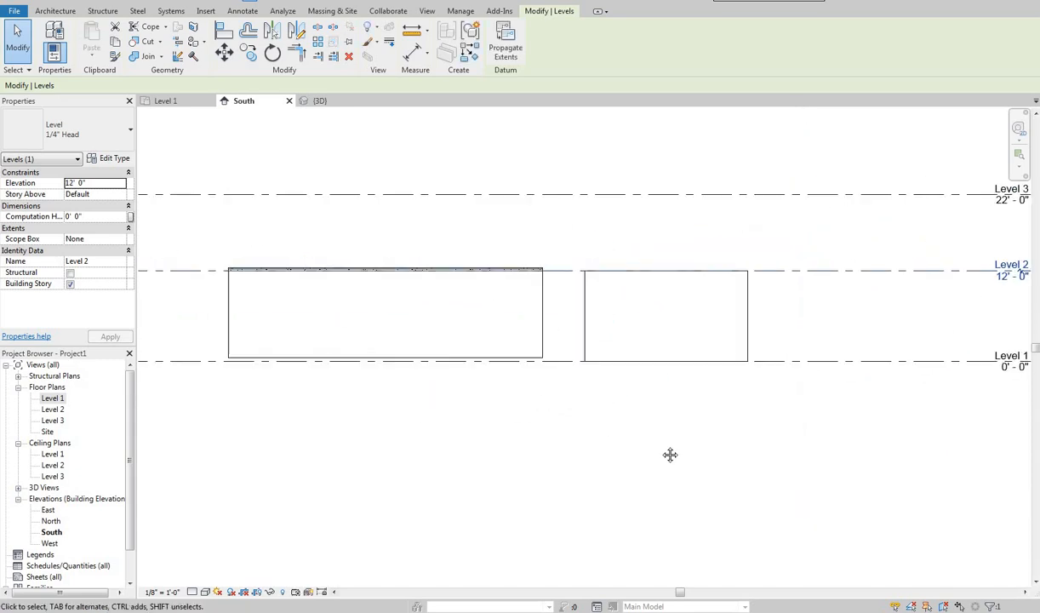
pyautogui.moveTo(645, 319); pyautogui.dragTo(570, 332, button='middle')
pyautogui.click(633, 300)
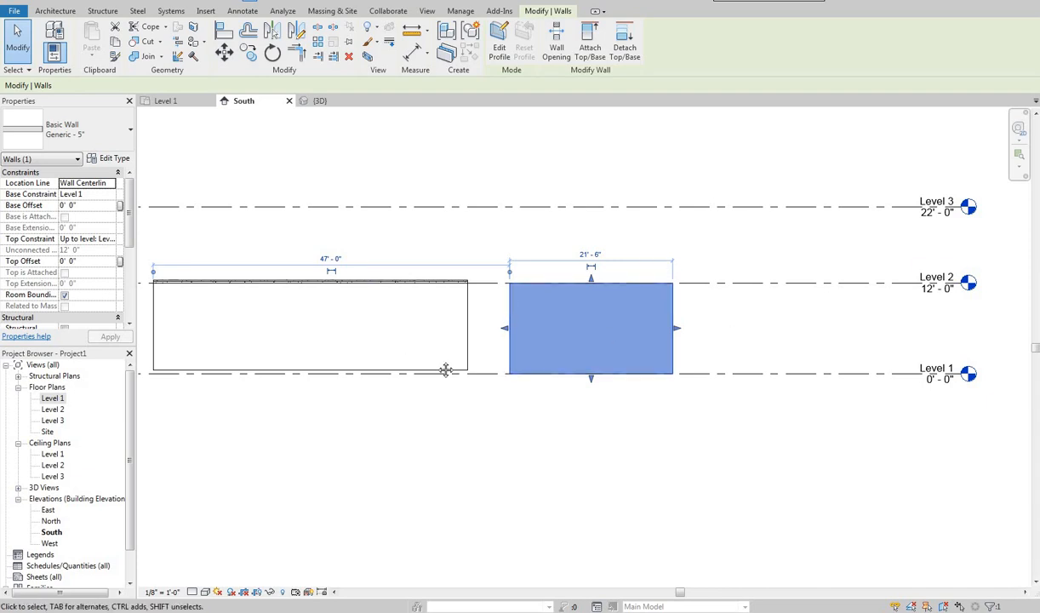
pyautogui.moveTo(446, 370); pyautogui.dragTo(425, 366, button='middle')
pyautogui.moveTo(691, 375); pyautogui.dragTo(738, 380, button='middle')
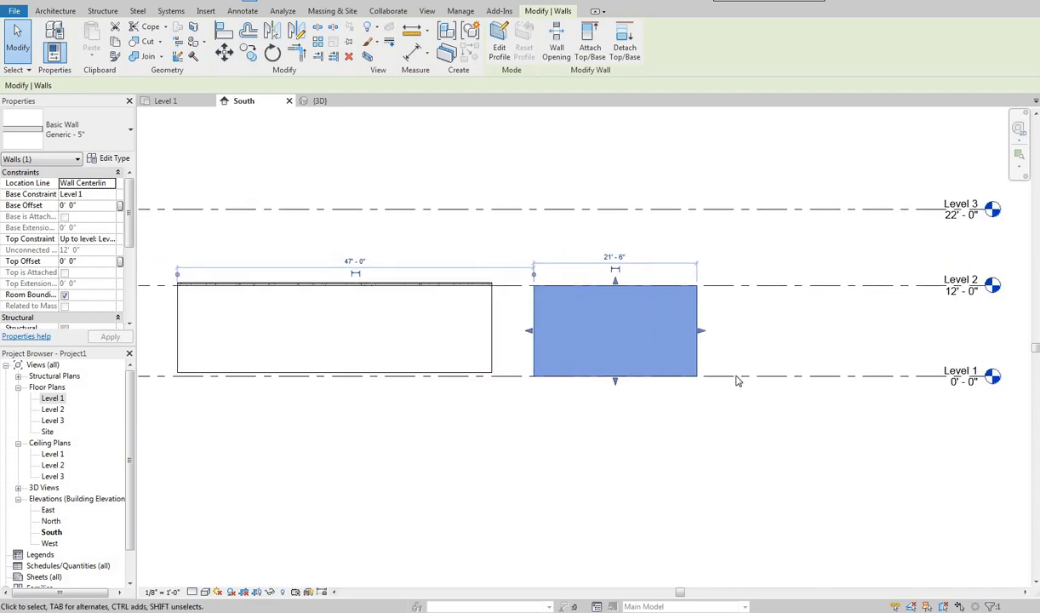
# Set the elevation of Level 1 to 1' 0" and check the bases of both walls against it
pyautogui.click(946, 382)
pyautogui.click(951, 383)
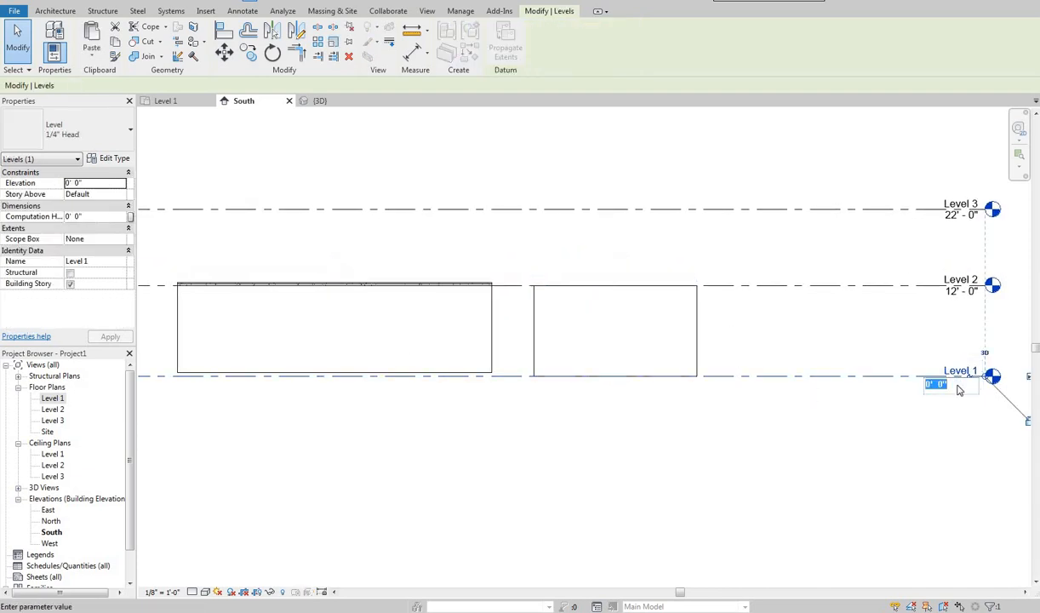
pyautogui.write('1')
pyautogui.press('Return')
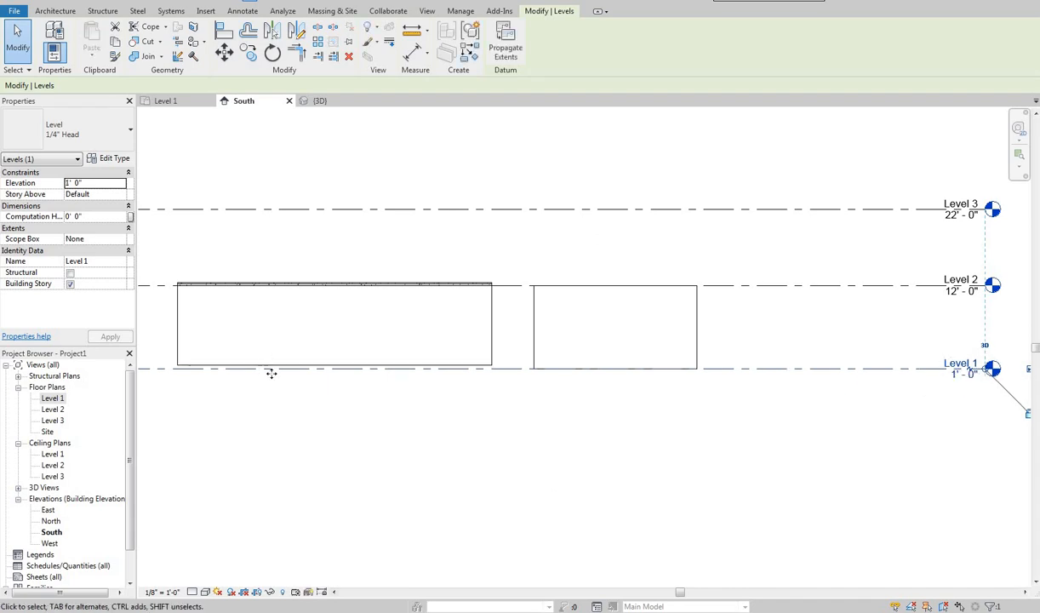
pyautogui.scroll(-2, 744, 360)
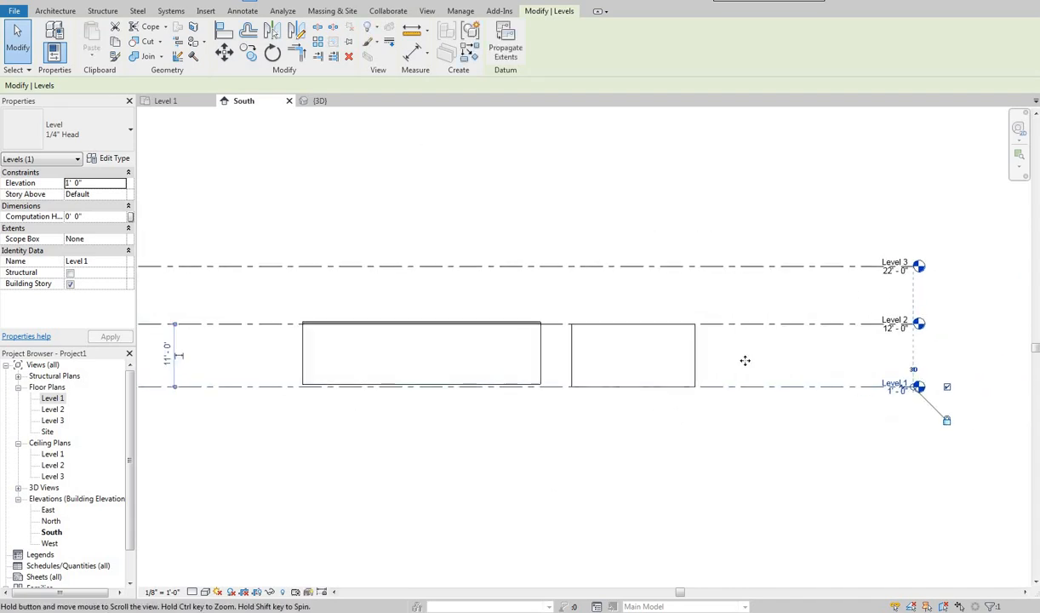
pyautogui.moveTo(744, 360)
pyautogui.mouseDown(button='middle')
pyautogui.moveTo(786, 357)
pyautogui.moveTo(745, 382)
pyautogui.mouseUp(button='middle')
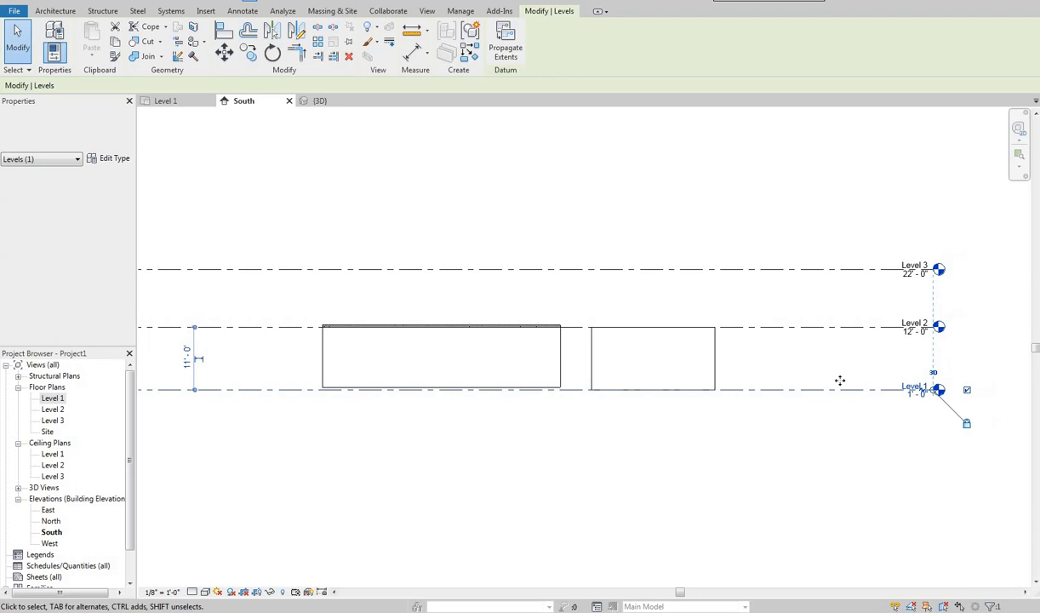
# Set the elevation of Level 1 to 0' 0" and that of Level 2 to 10' 0"
pyautogui.click(926, 395)
pyautogui.write('0')
pyautogui.press('Return')
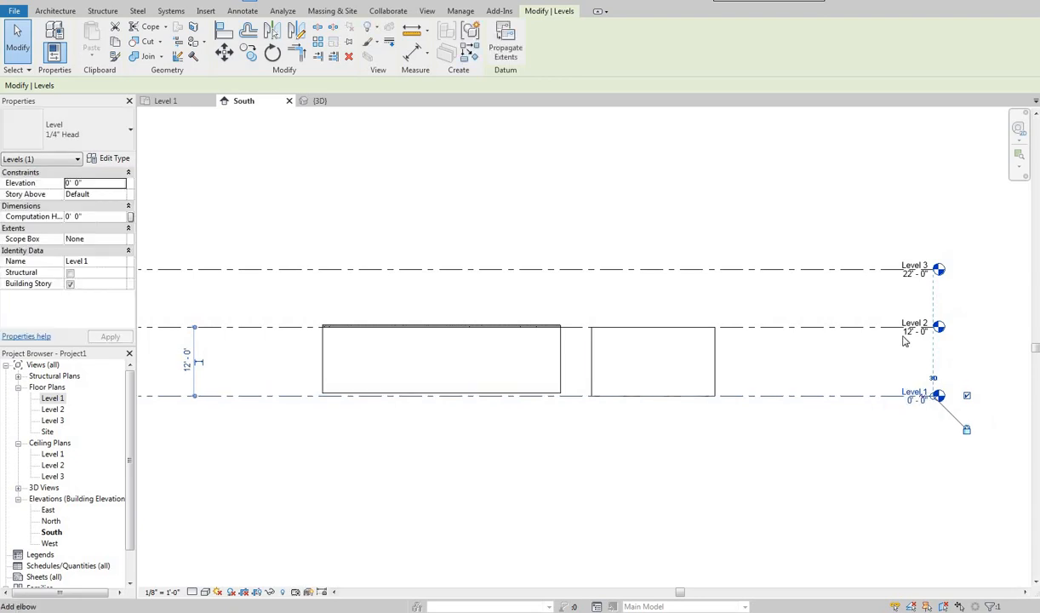
pyautogui.click(845, 329)
pyautogui.click(841, 332)
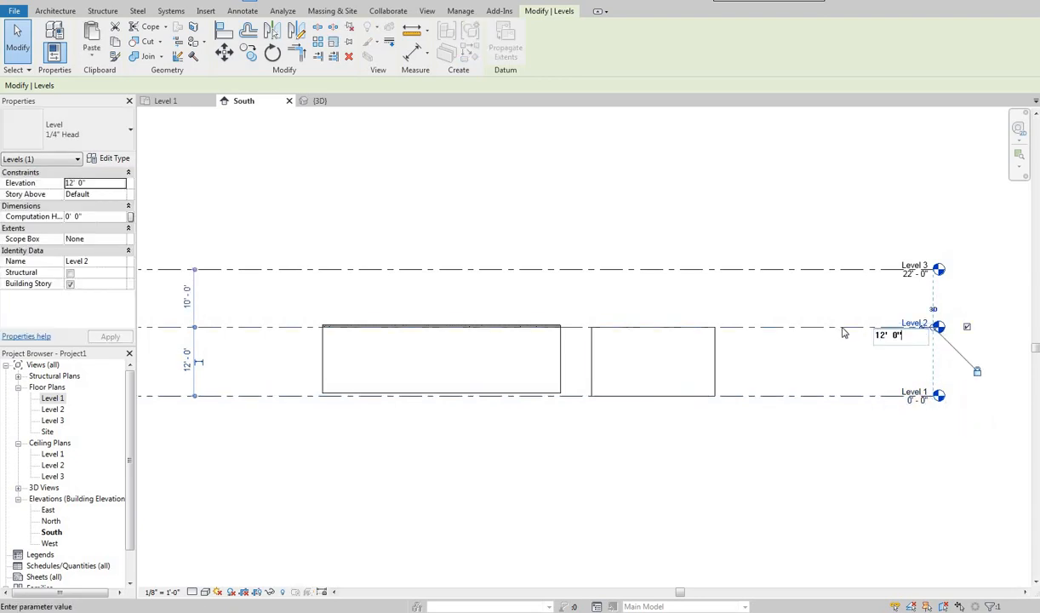
pyautogui.write('10')
pyautogui.press('Return')
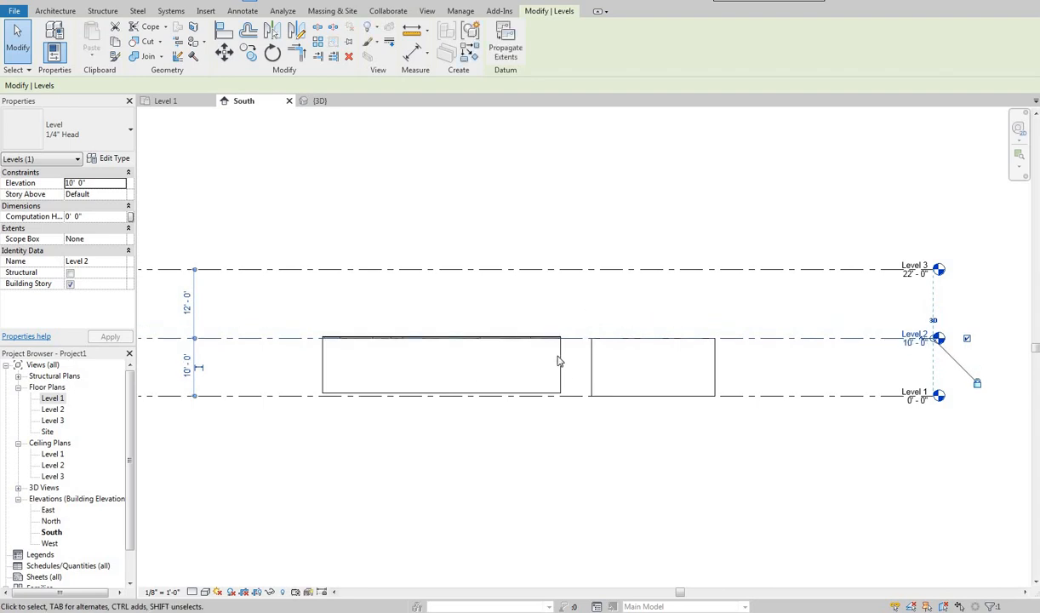
pyautogui.press('Escape')
# Select the compound brick and CMU wall and look through its instance properties, including constraints and structural settings
pyautogui.click(441, 340)
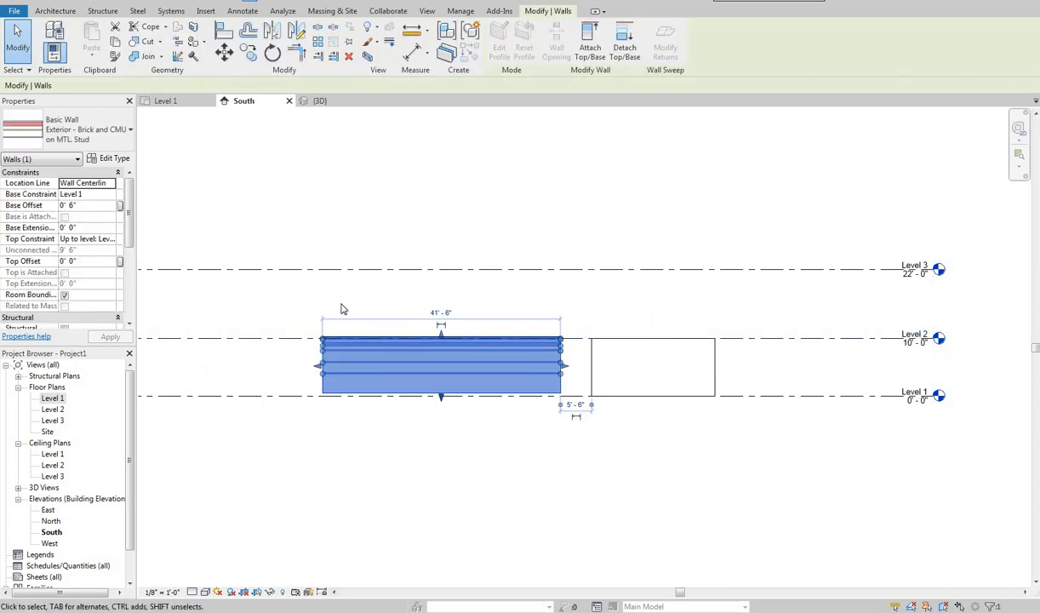
pyautogui.click(595, 362)
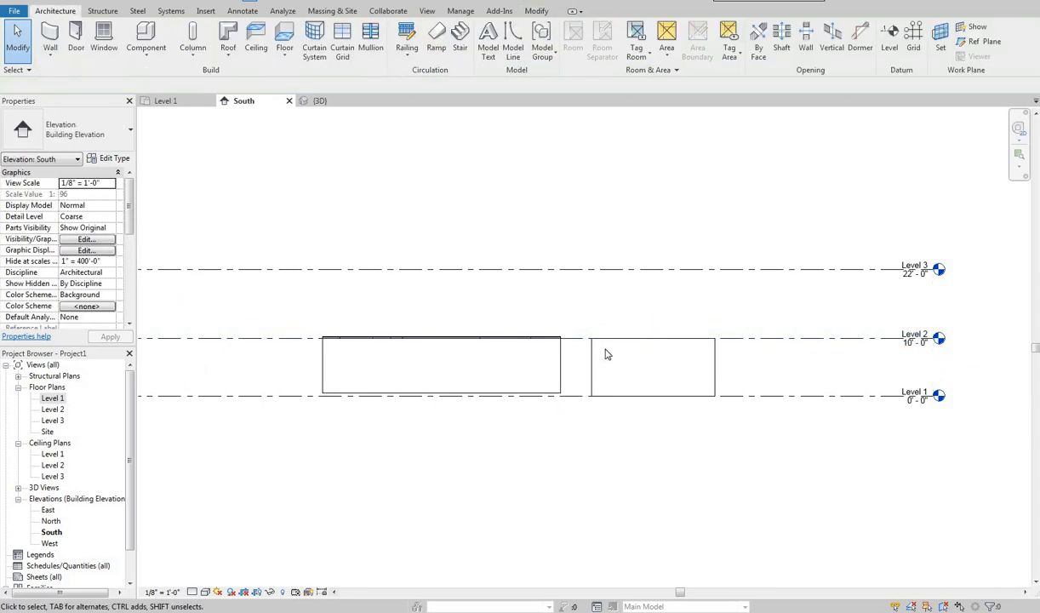
pyautogui.click(324, 364)
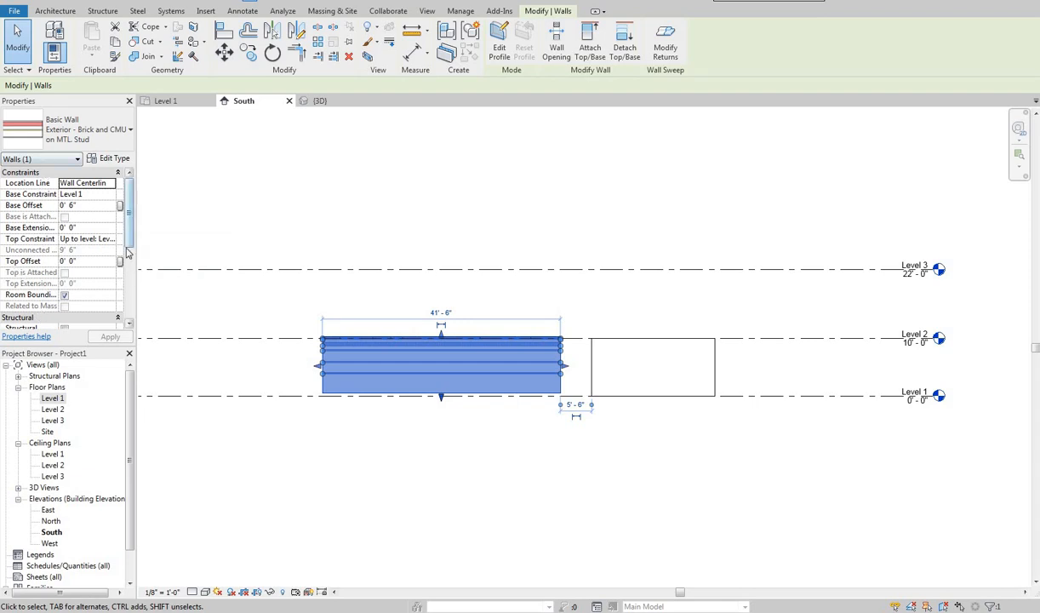
pyautogui.scroll(-5, 130, 229)
pyautogui.scroll(5, 132, 217)
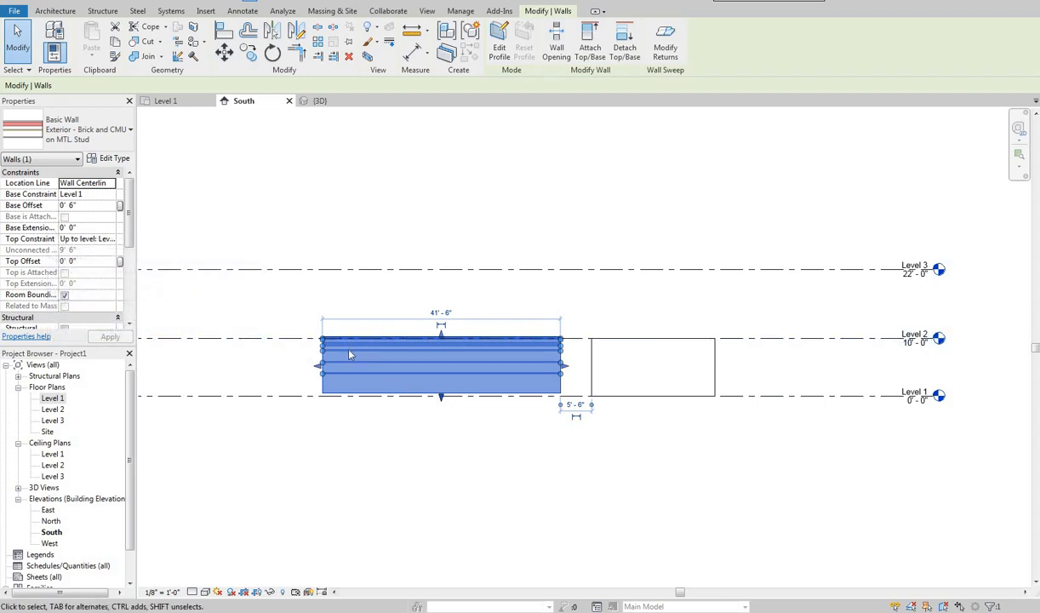
# Examine the selected compound wall's end, its horizontal bands and its base and top edges against Level 1 and Level 2
pyautogui.scroll(4, 336, 370)
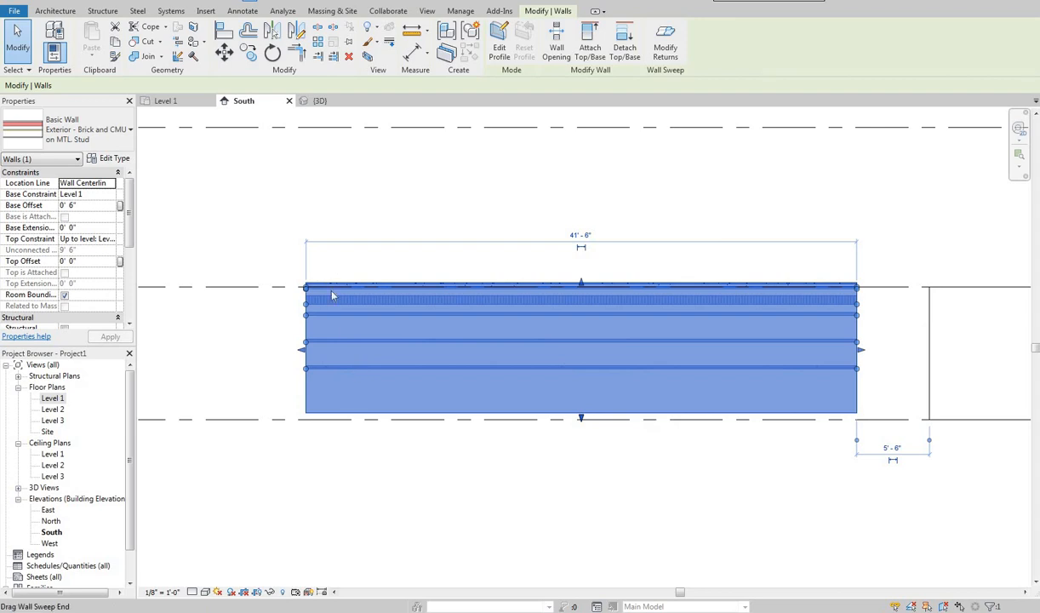
pyautogui.moveTo(374, 412); pyautogui.dragTo(352, 414, button='middle')
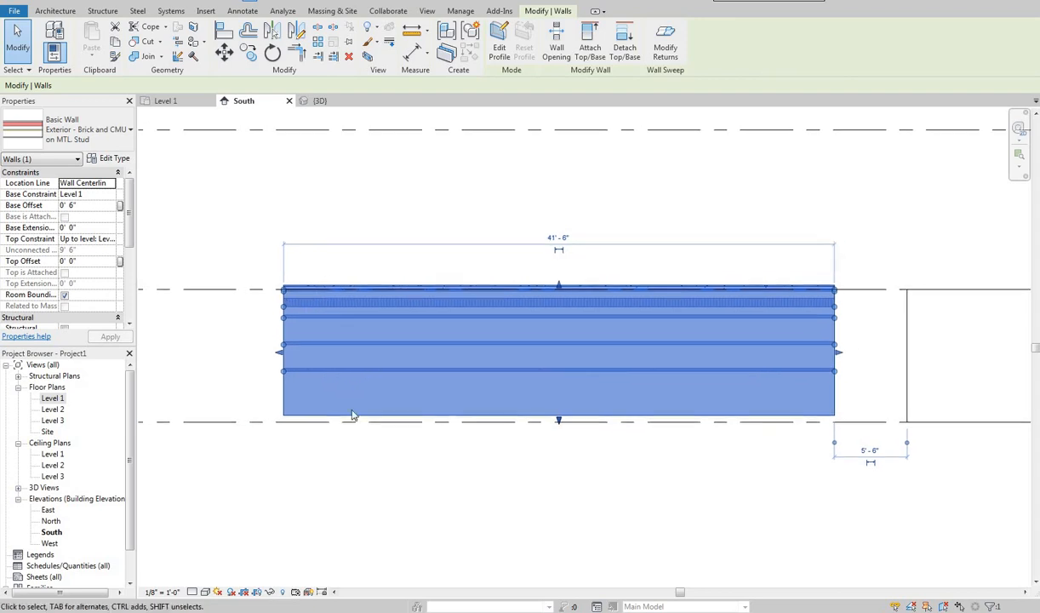
pyautogui.moveTo(326, 298); pyautogui.dragTo(339, 302, button='middle')
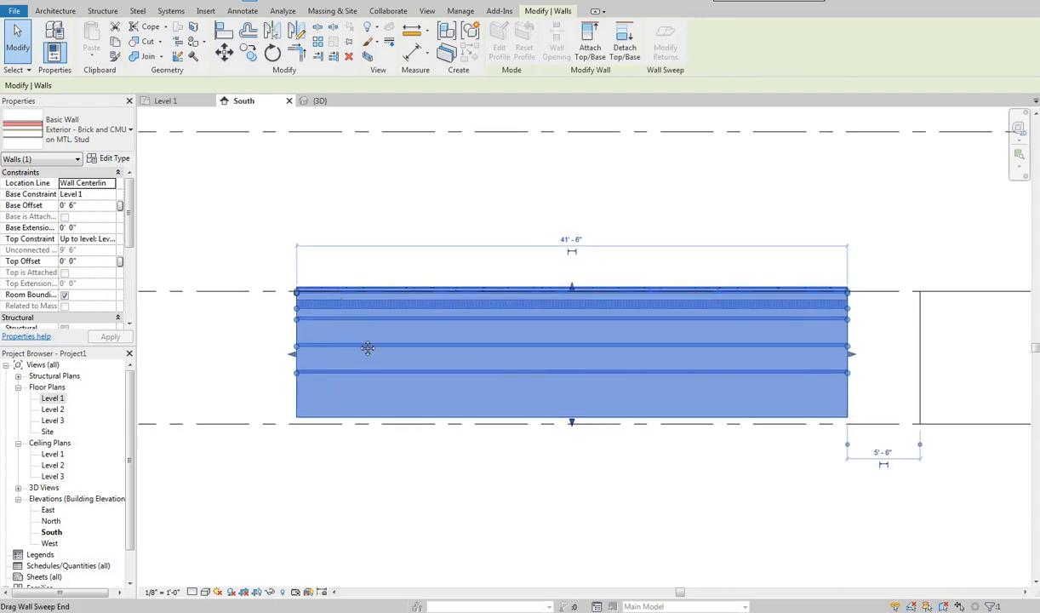
pyautogui.moveTo(288, 359); pyautogui.dragTo(279, 360, button='middle')
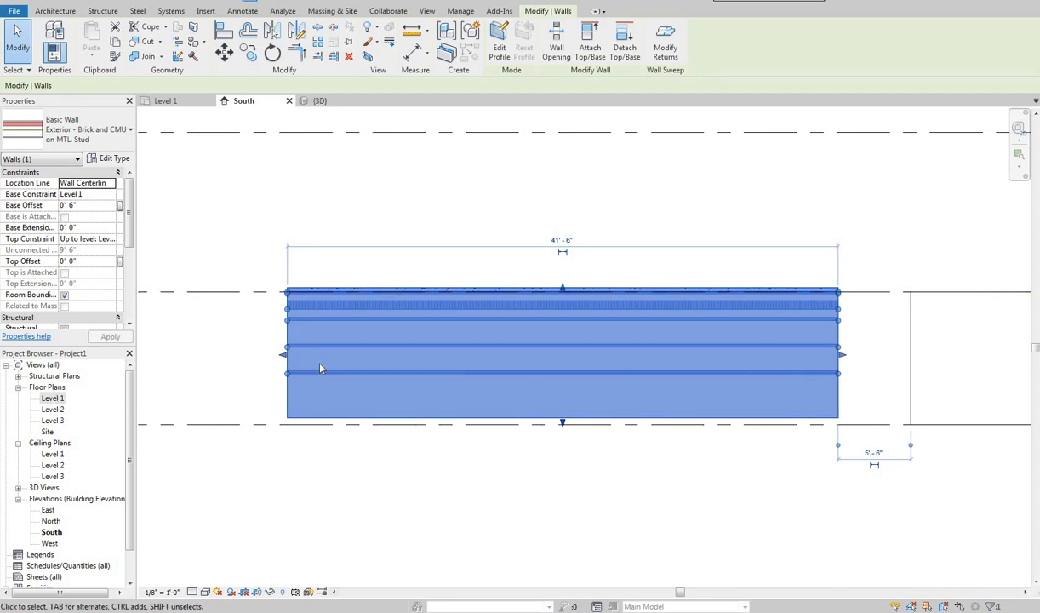
pyautogui.scroll(3, 273, 255)
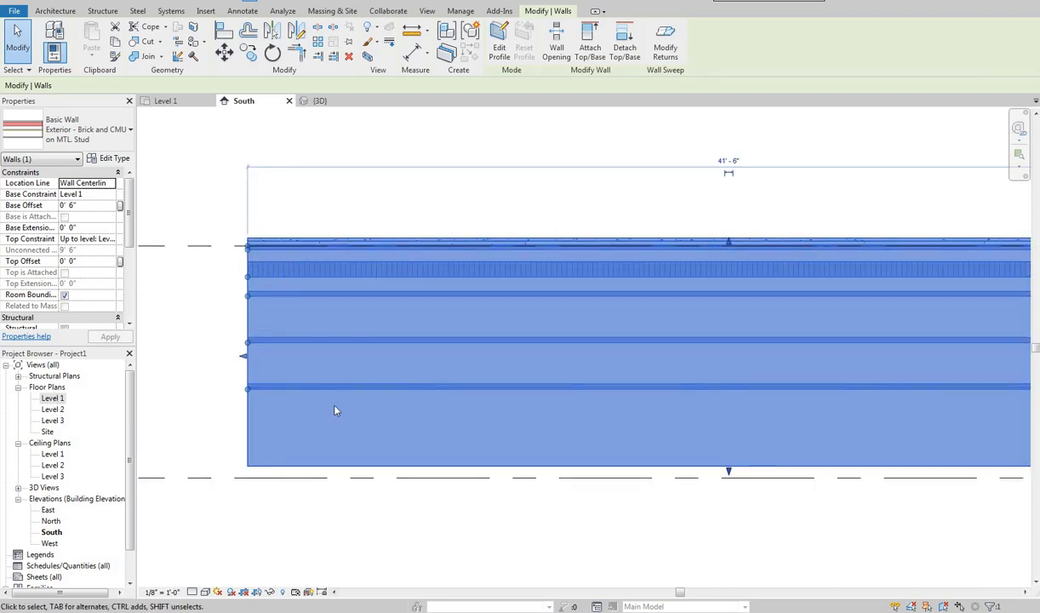
pyautogui.moveTo(273, 463); pyautogui.dragTo(275, 453, button='middle')
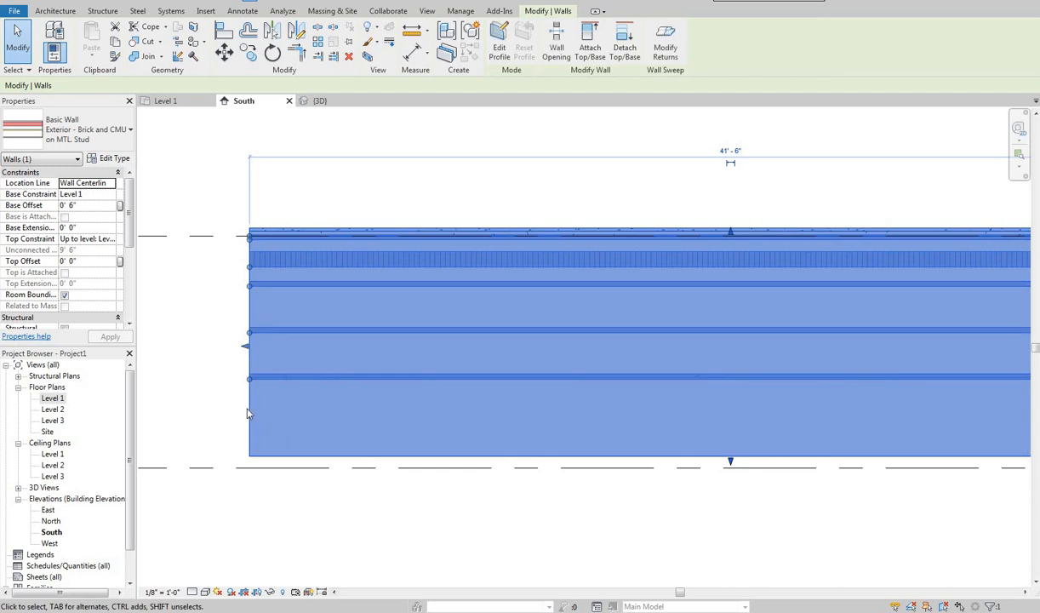
pyautogui.moveTo(228, 404); pyautogui.dragTo(347, 469, button='middle')
pyautogui.scroll(-1, 253, 394)
pyautogui.moveTo(332, 360); pyautogui.dragTo(348, 334, button='middle')
pyautogui.scroll(1, 281, 332)
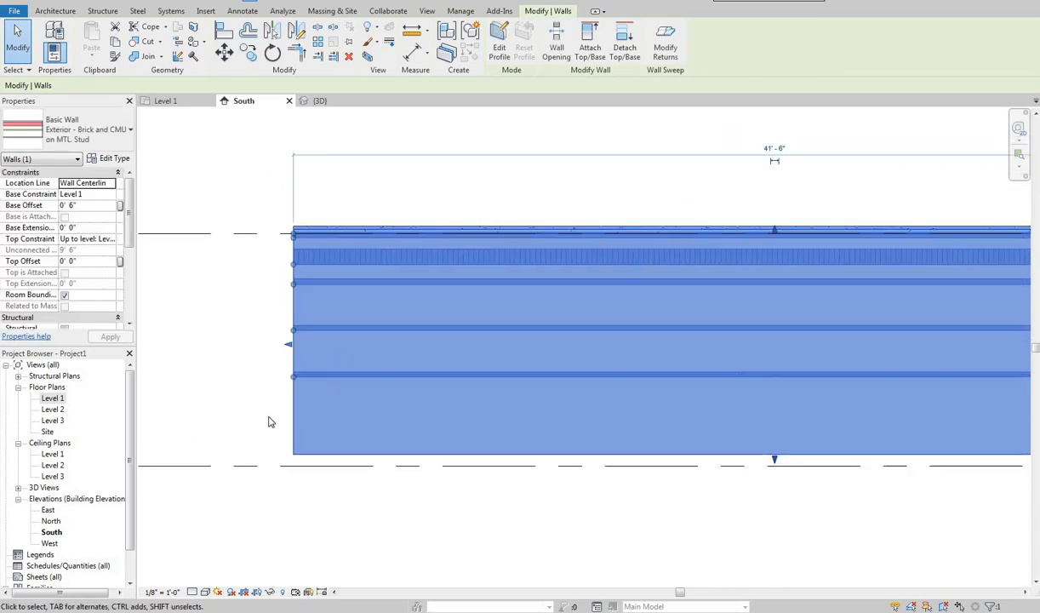
pyautogui.scroll(1, 310, 325)
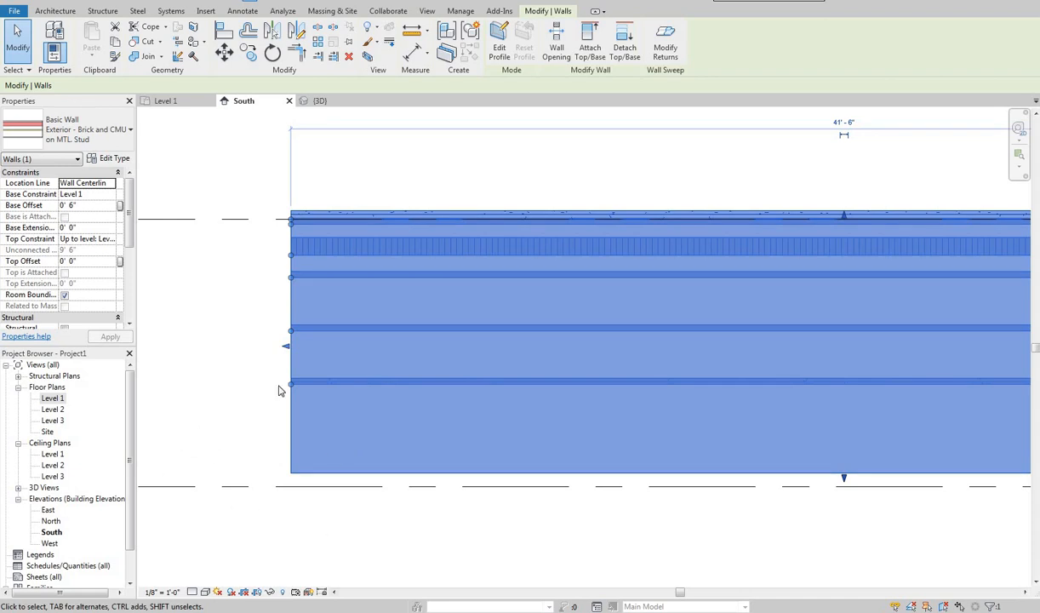
# Try a top offset of 1' 0" on the compound brick and CMU wall and reset it to 0' 0"
pyautogui.moveTo(306, 287); pyautogui.dragTo(328, 280, button='middle')
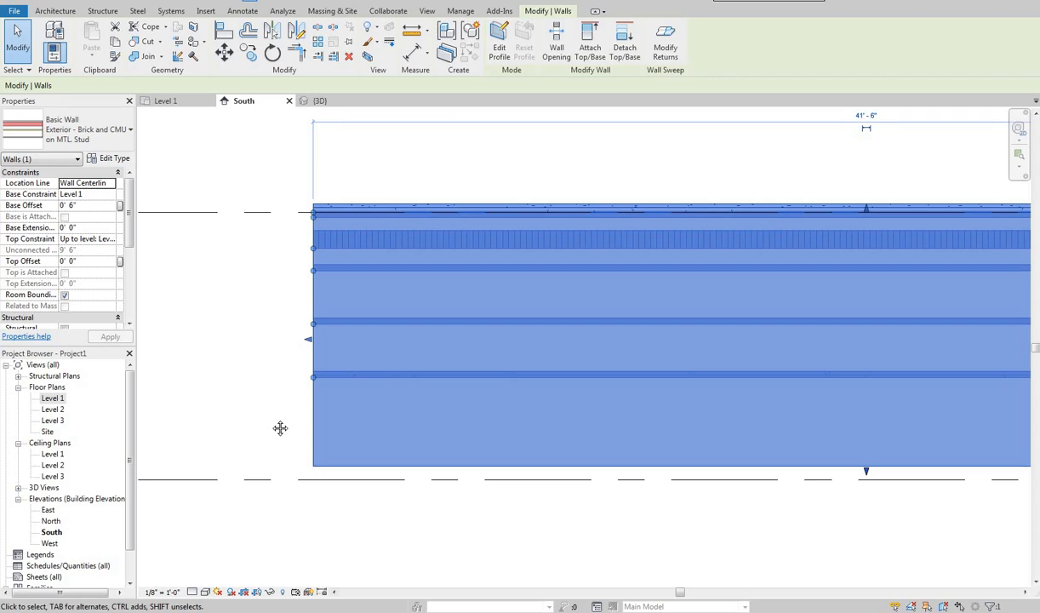
pyautogui.moveTo(339, 342); pyautogui.dragTo(340, 334, button='middle')
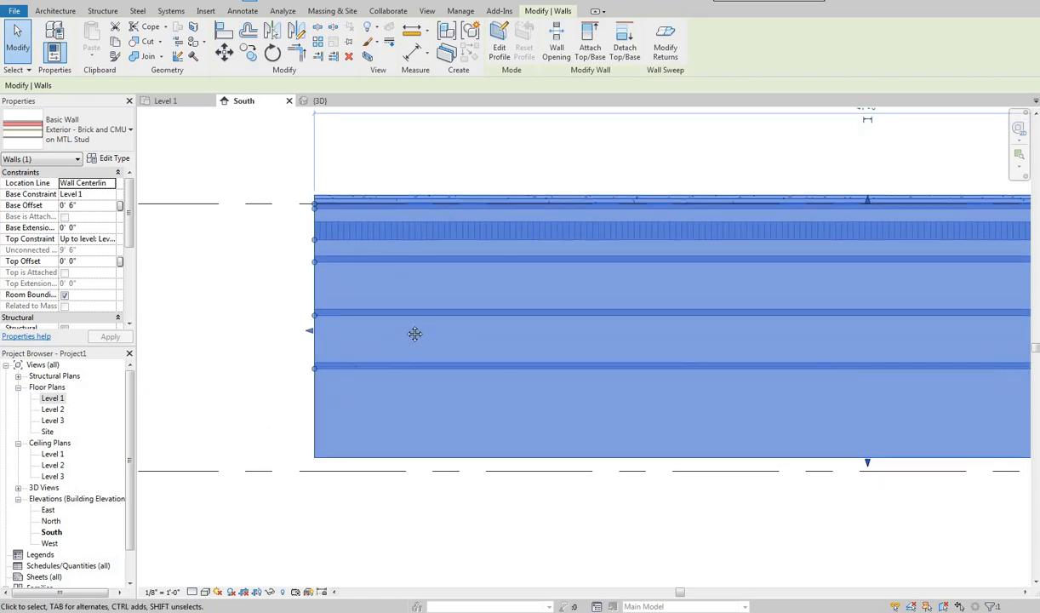
pyautogui.scroll(-3, 555, 341)
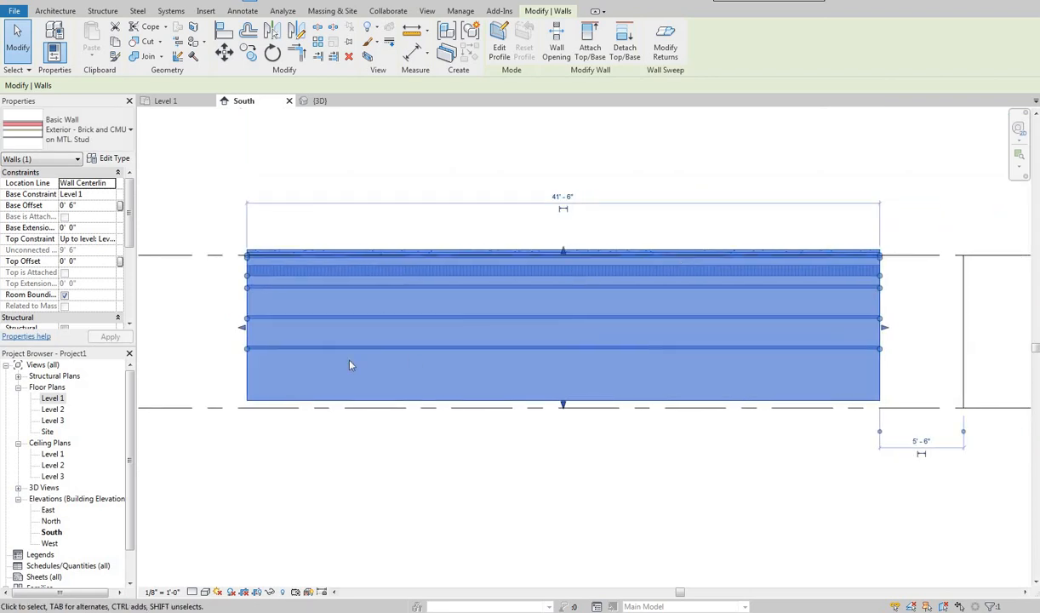
pyautogui.moveTo(165, 255); pyautogui.dragTo(146, 263, button='middle')
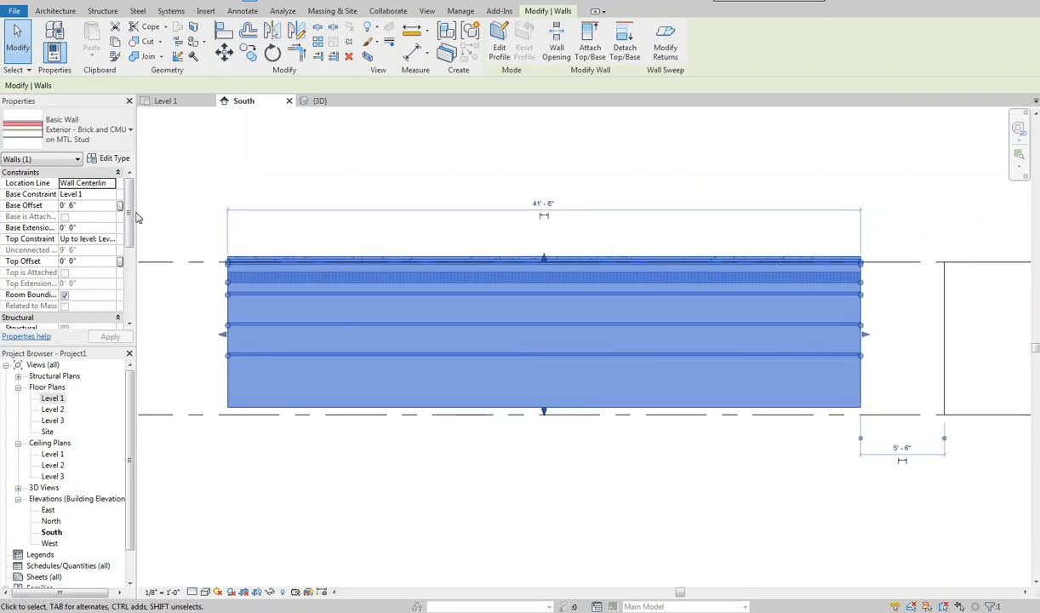
pyautogui.scroll(-1, 86, 217)
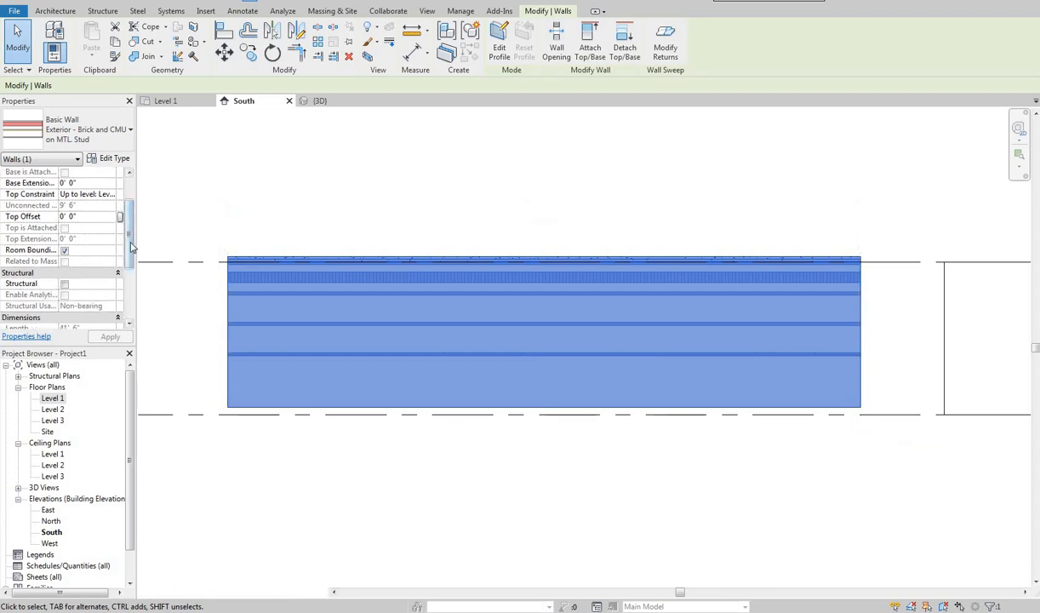
pyautogui.scroll(1, 93, 236)
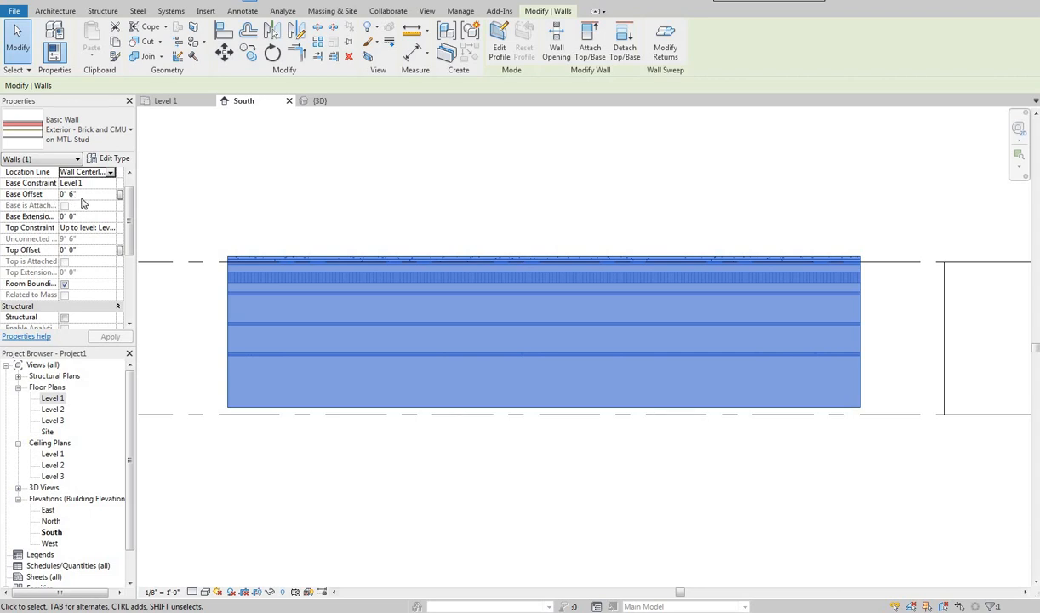
pyautogui.click(71, 250)
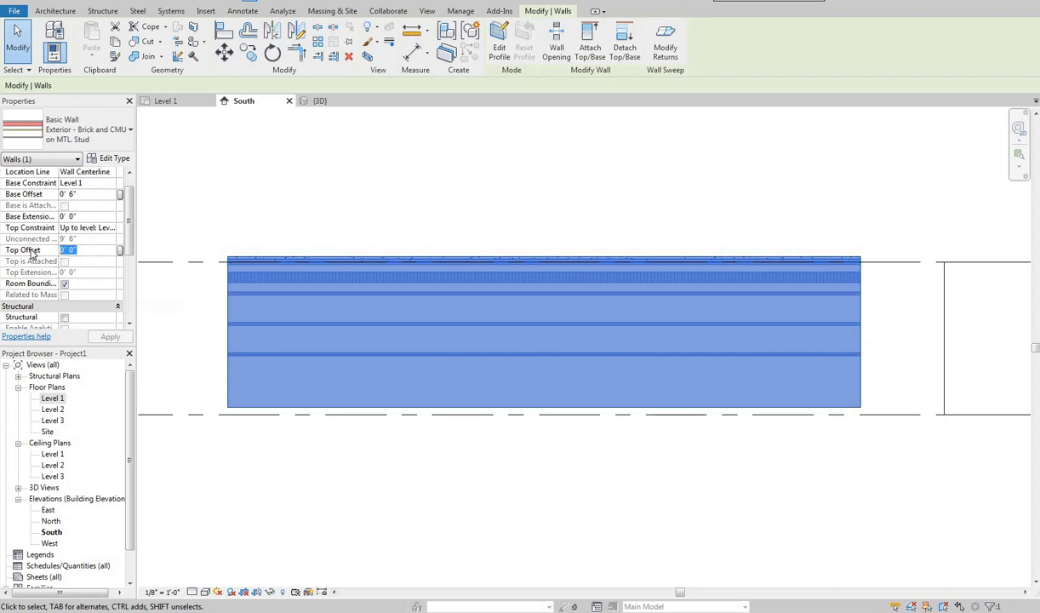
pyautogui.write('1')
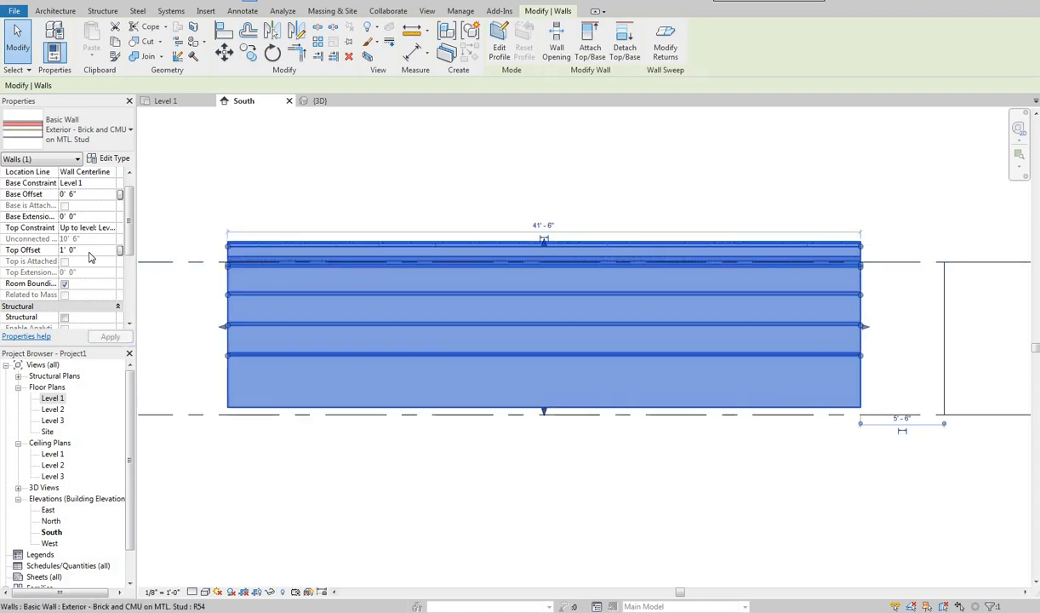
pyautogui.click(93, 251)
pyautogui.write('0')
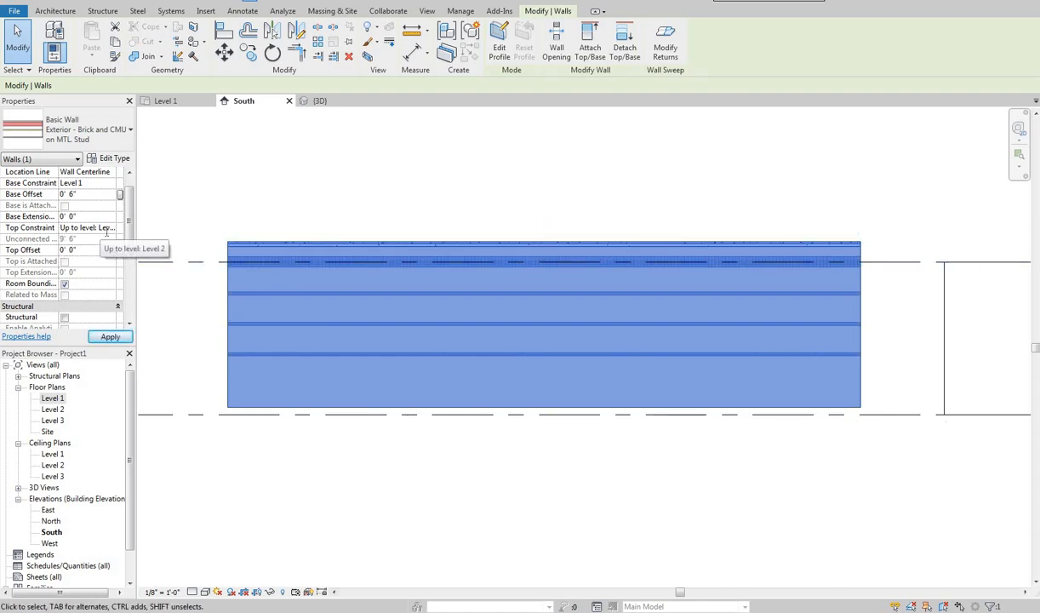
# Set the compound wall's top constraint to Unconnected with an unconnected height of 12' 0"
pyautogui.click(109, 228)
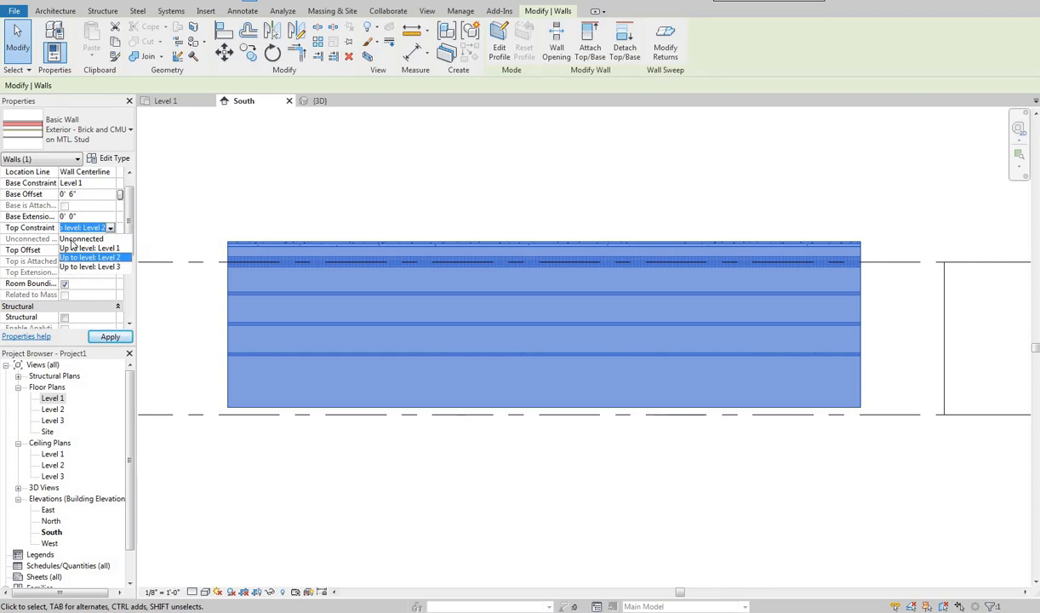
pyautogui.click(81, 239)
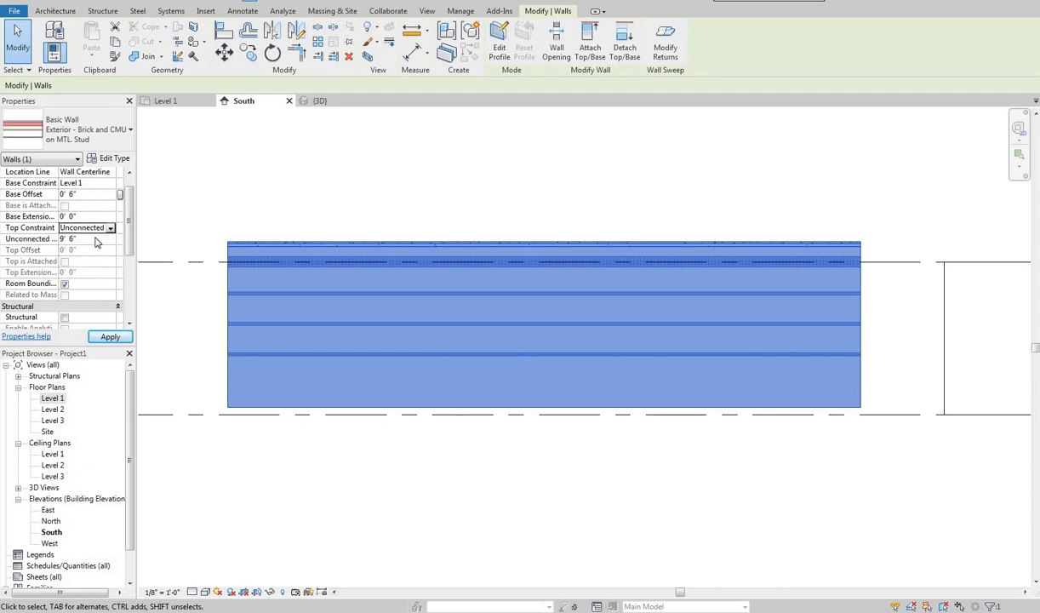
pyautogui.click(93, 239)
pyautogui.write('12')
# Set the elevation of Level 2 to 12' 0" and check the compound wall's top and constraints against it
pyautogui.moveTo(326, 213); pyautogui.dragTo(285, 211, button='middle')
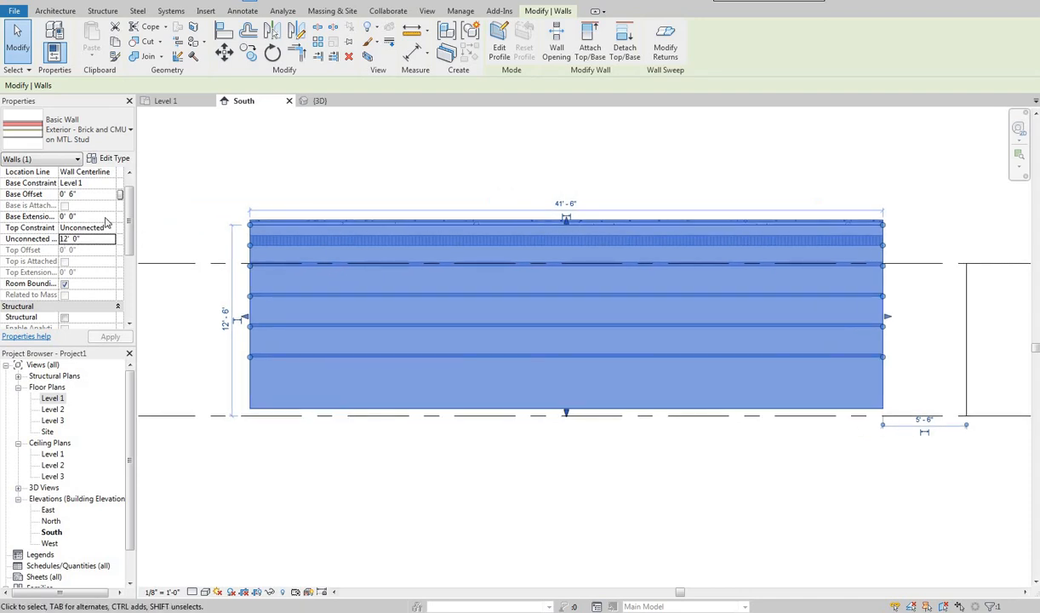
pyautogui.scroll(-3, 275, 197)
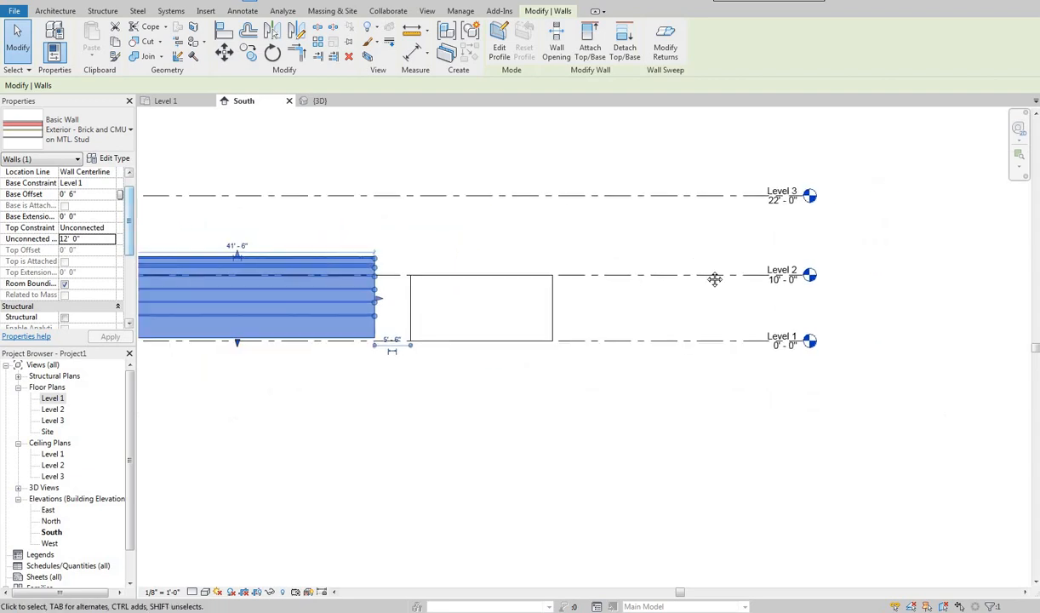
pyautogui.scroll(2, 660, 267)
pyautogui.click(657, 281)
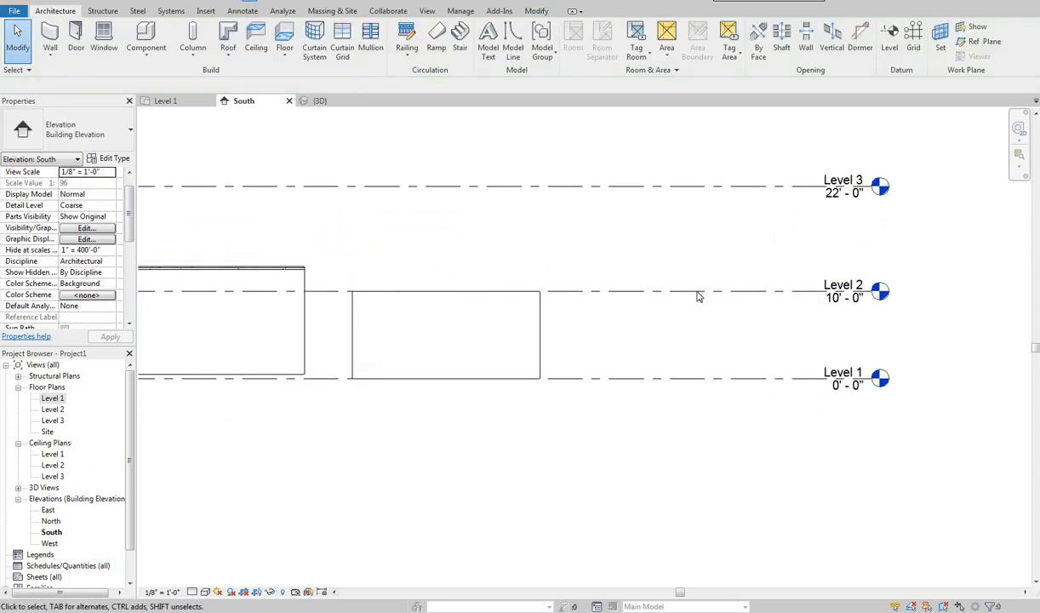
pyautogui.click(802, 292)
pyautogui.doubleClick(832, 297)
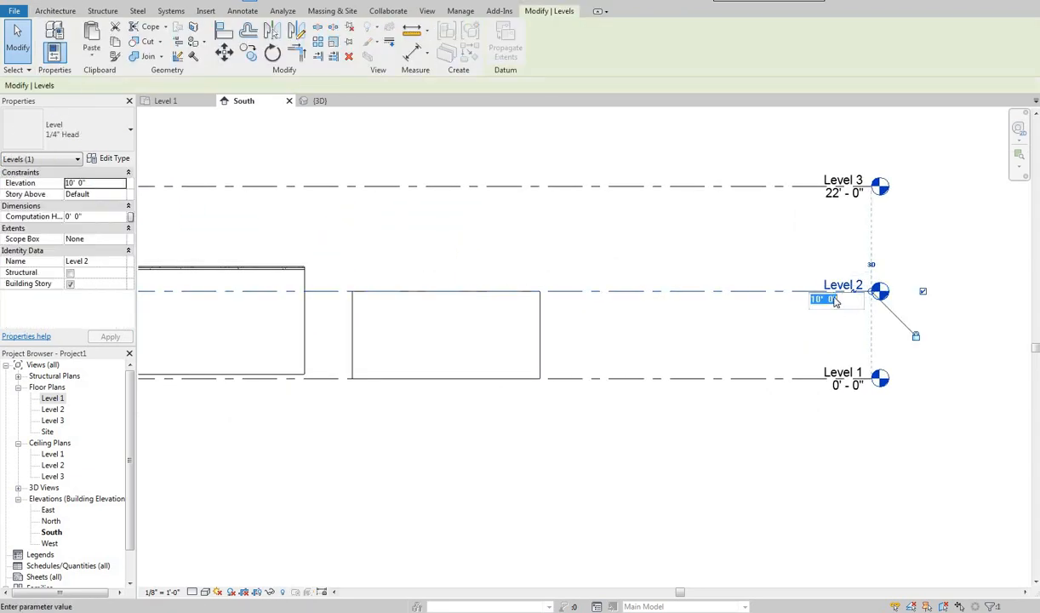
pyautogui.write('12')
pyautogui.press('Return')
pyautogui.moveTo(285, 266); pyautogui.dragTo(508, 269, button='middle')
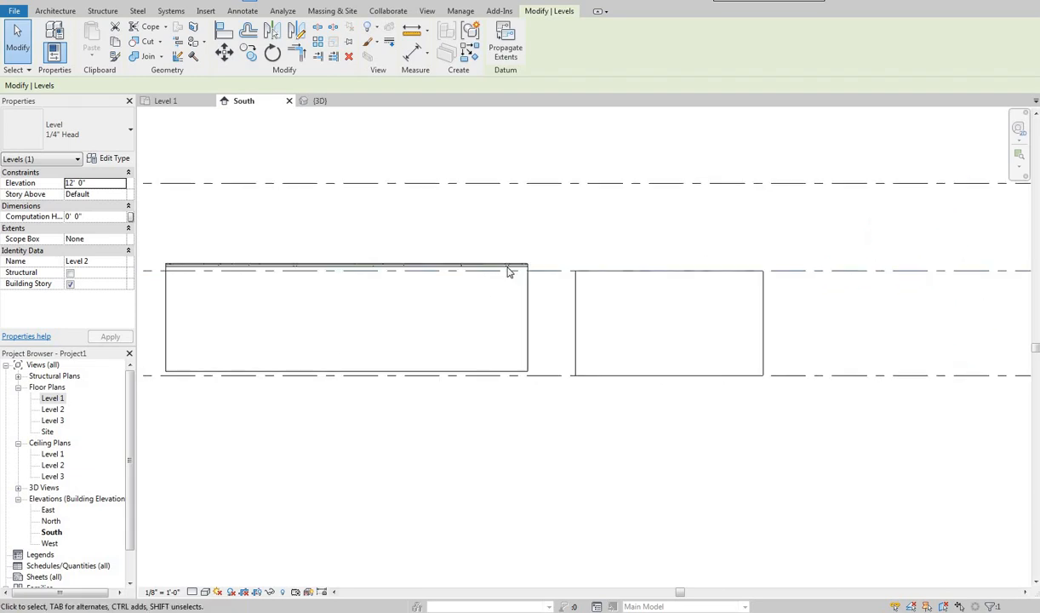
pyautogui.click(508, 269)
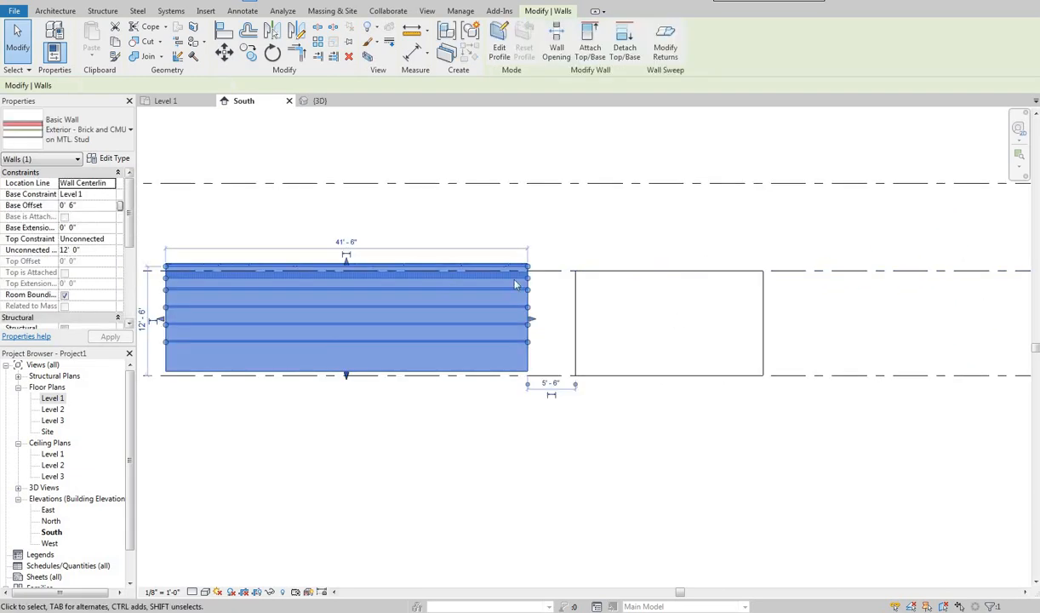
pyautogui.moveTo(521, 314); pyautogui.dragTo(427, 279, button='middle')
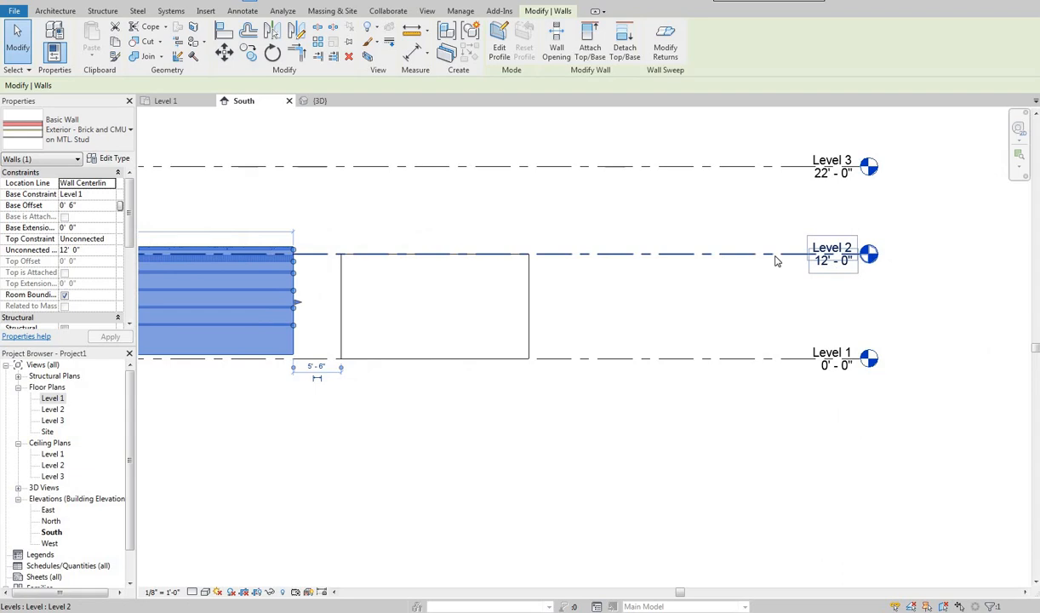
# Set the elevation of Level 2 back to 10' 0"
pyautogui.click(346, 269)
pyautogui.moveTo(174, 249); pyautogui.dragTo(364, 244, button='middle')
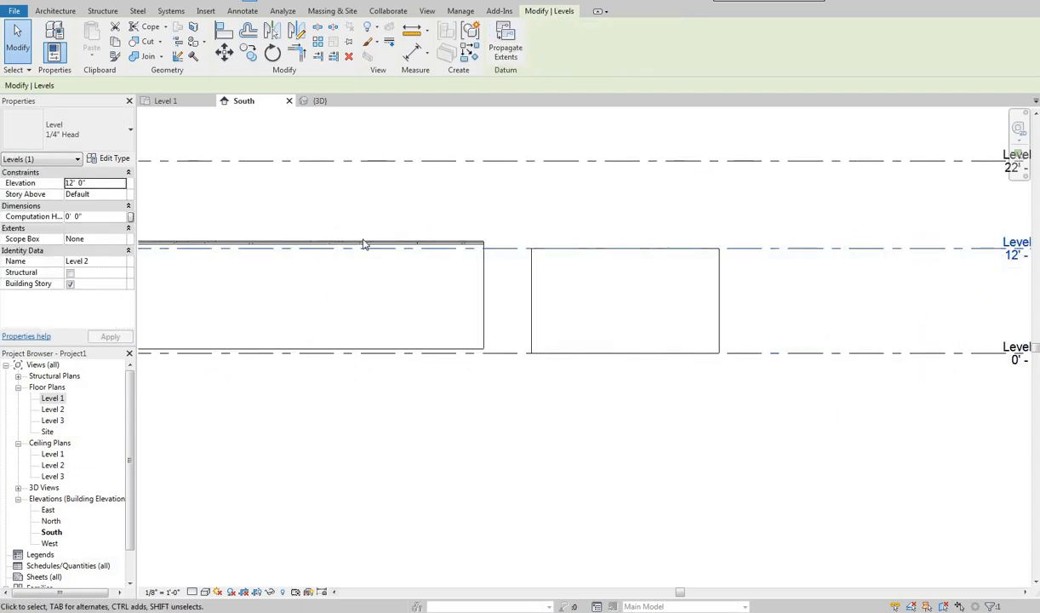
pyautogui.scroll(-1, 716, 265)
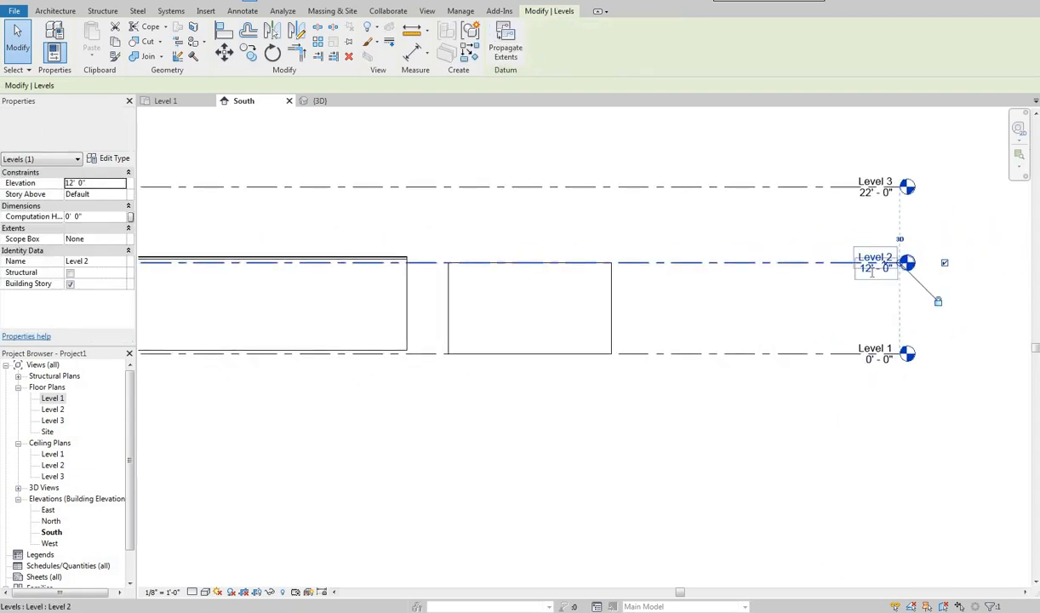
pyautogui.click(853, 270)
pyautogui.write('10')
pyautogui.press('Return')
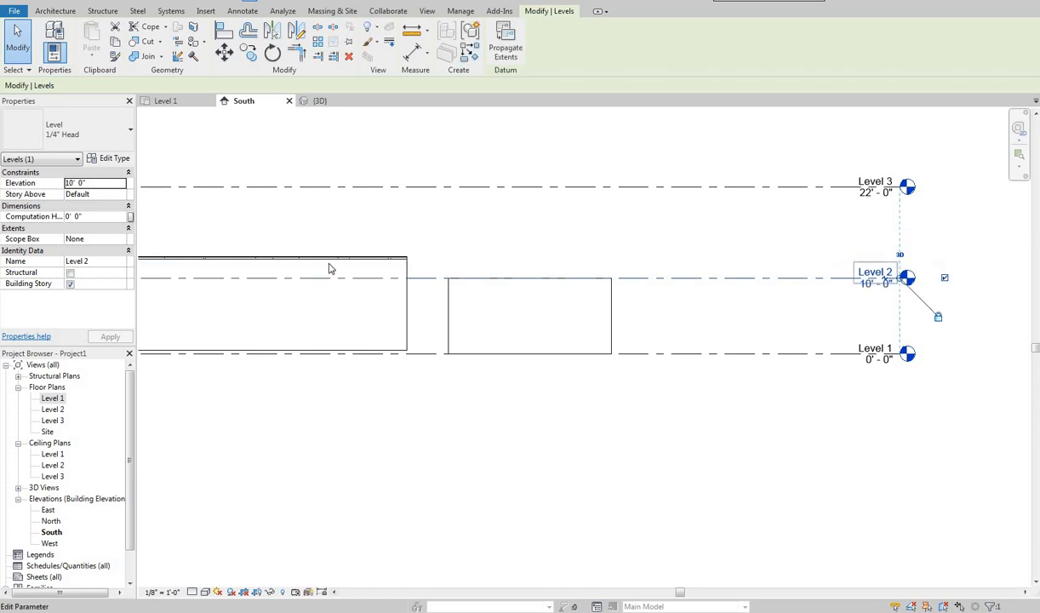
# Select the compound wall and examine its height against the levels and its top constraint, room bounding and structural properties
pyautogui.moveTo(555, 255); pyautogui.dragTo(768, 254, button='middle')
pyautogui.click(477, 256)
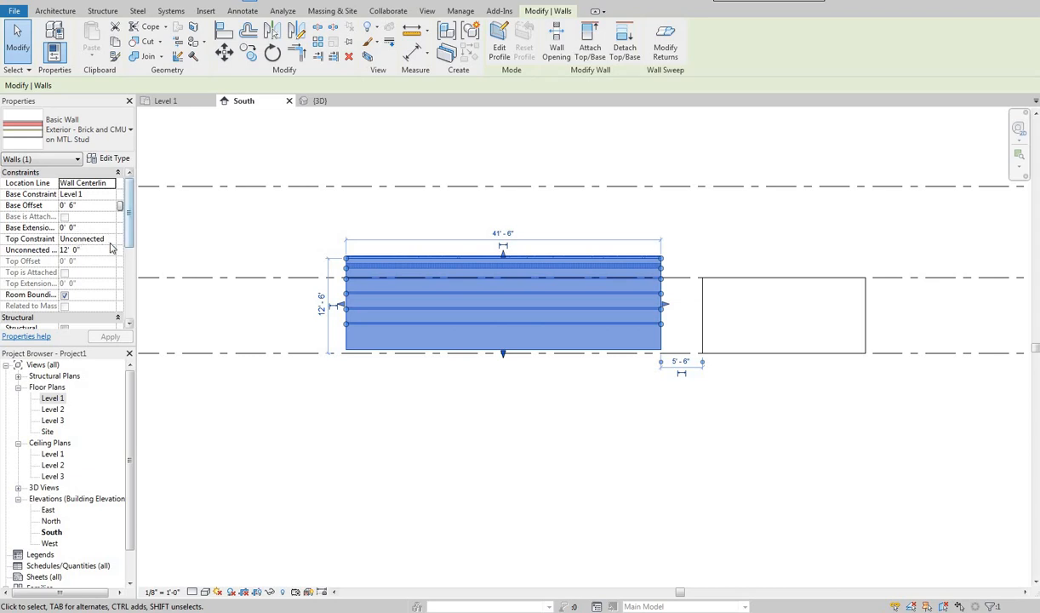
pyautogui.scroll(-2, 595, 271)
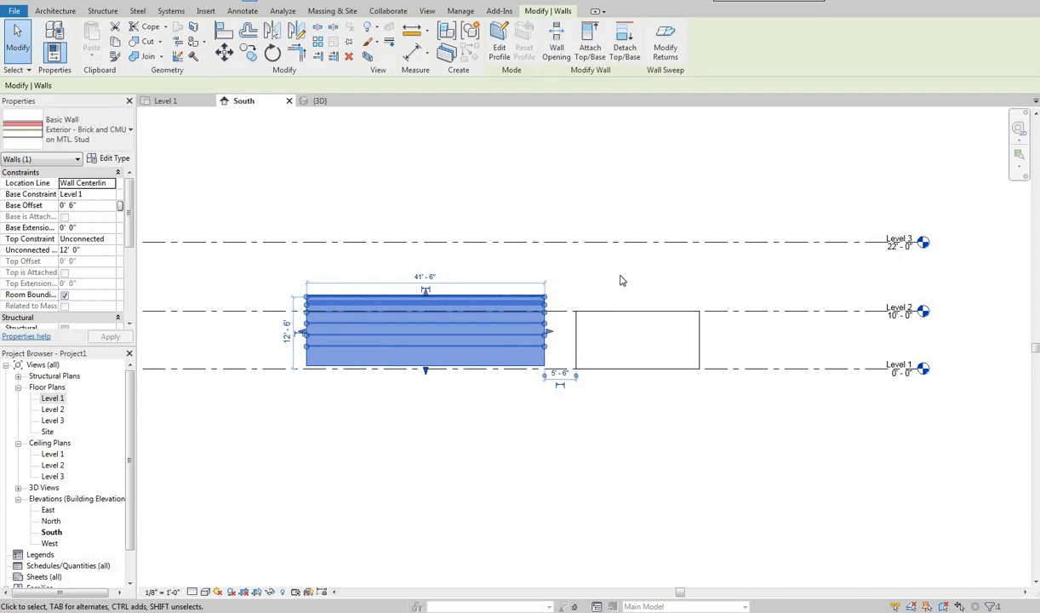
pyautogui.moveTo(870, 372); pyautogui.dragTo(851, 371, button='middle')
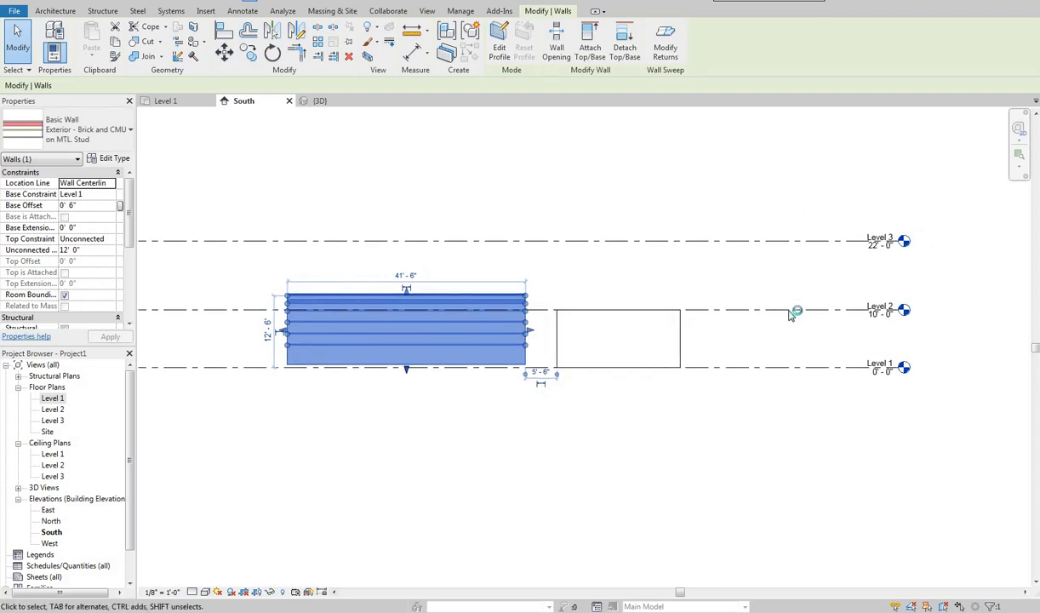
pyautogui.moveTo(499, 232); pyautogui.dragTo(492, 231, button='middle')
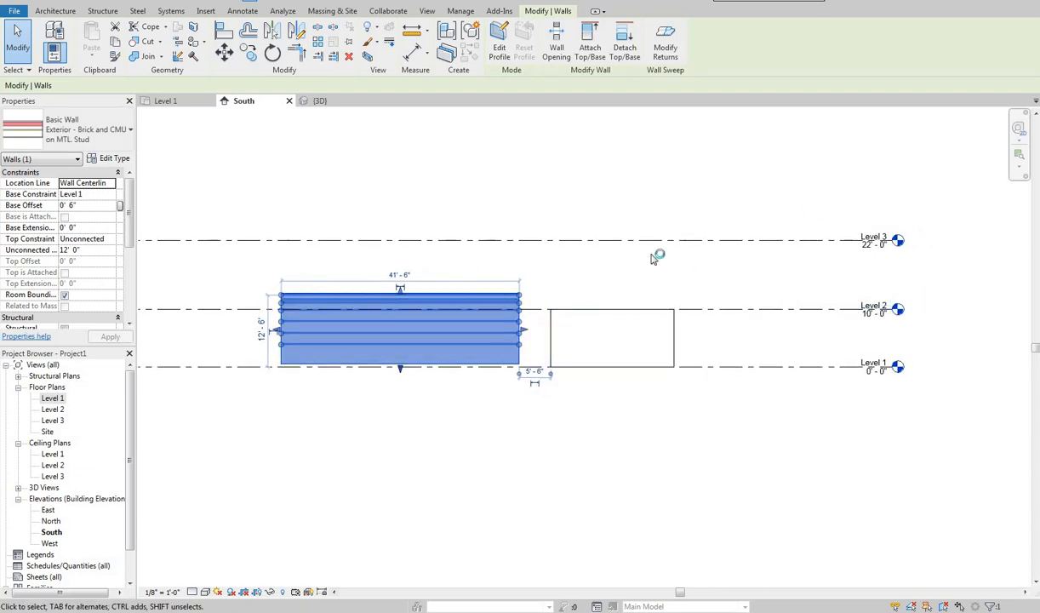
pyautogui.moveTo(699, 275); pyautogui.dragTo(716, 278, button='middle')
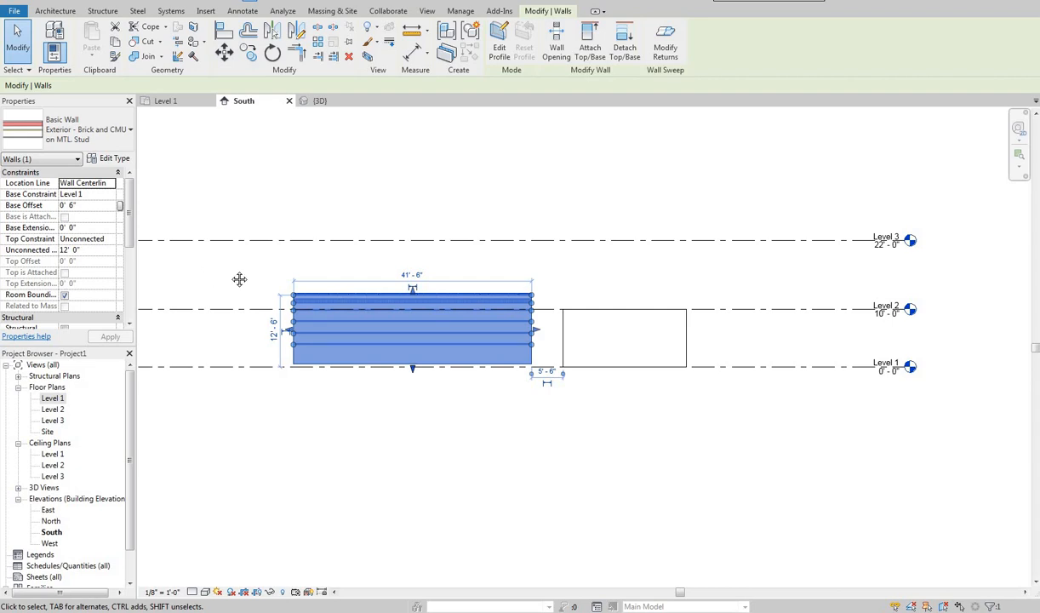
pyautogui.moveTo(237, 278); pyautogui.dragTo(251, 293, button='middle')
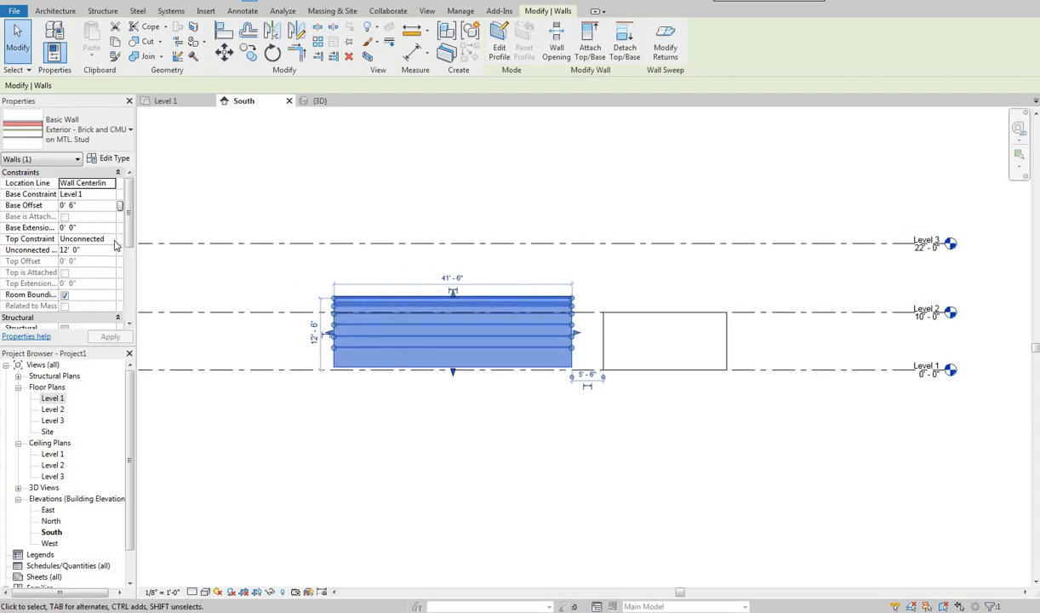
pyautogui.scroll(-4, 128, 277)
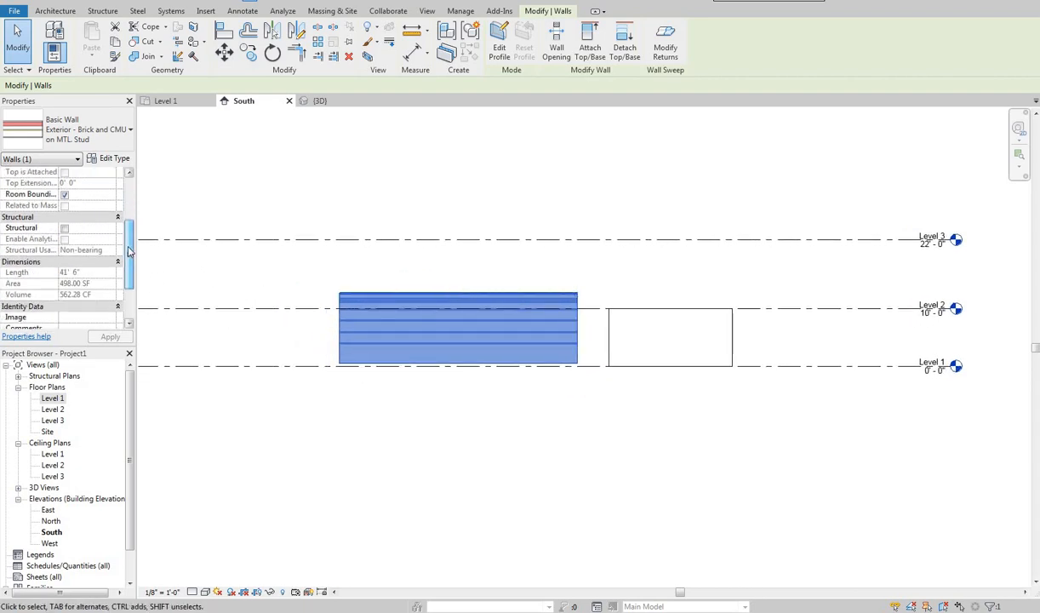
pyautogui.scroll(2, 128, 222)
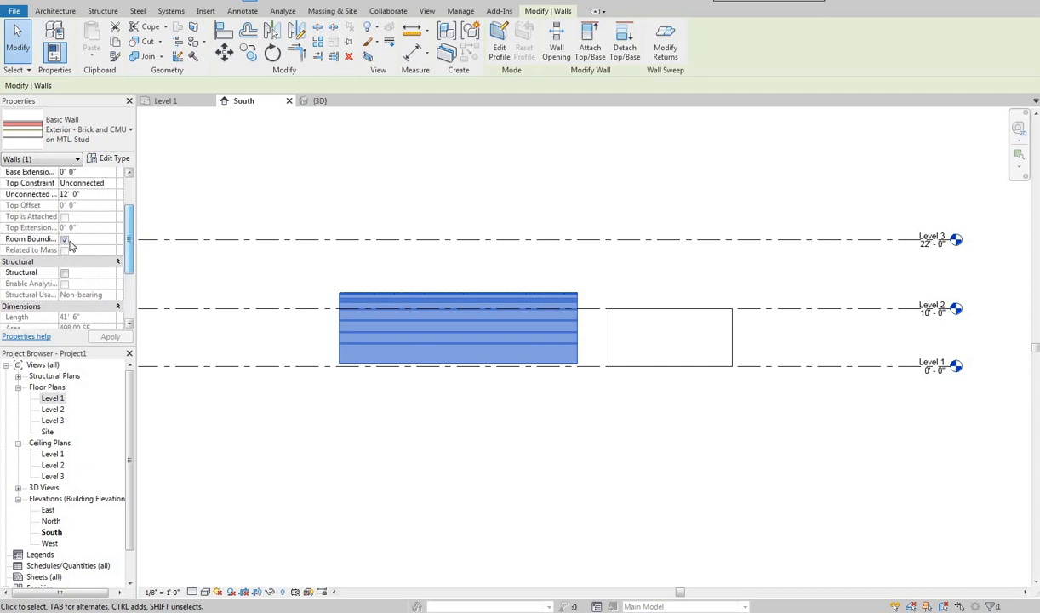
pyautogui.click(211, 284)
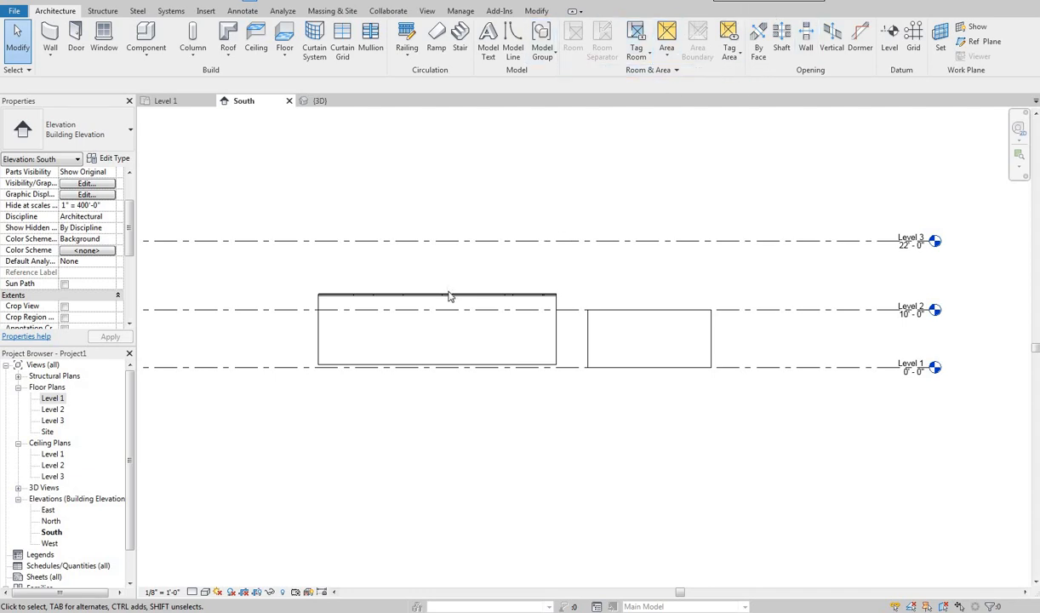
# Open the Level 1 floor plan and select the compound brick and CMU wall there
pyautogui.moveTo(399, 313); pyautogui.dragTo(371, 325, button='middle')
pyautogui.scroll(2, 308, 308)
pyautogui.click(309, 307)
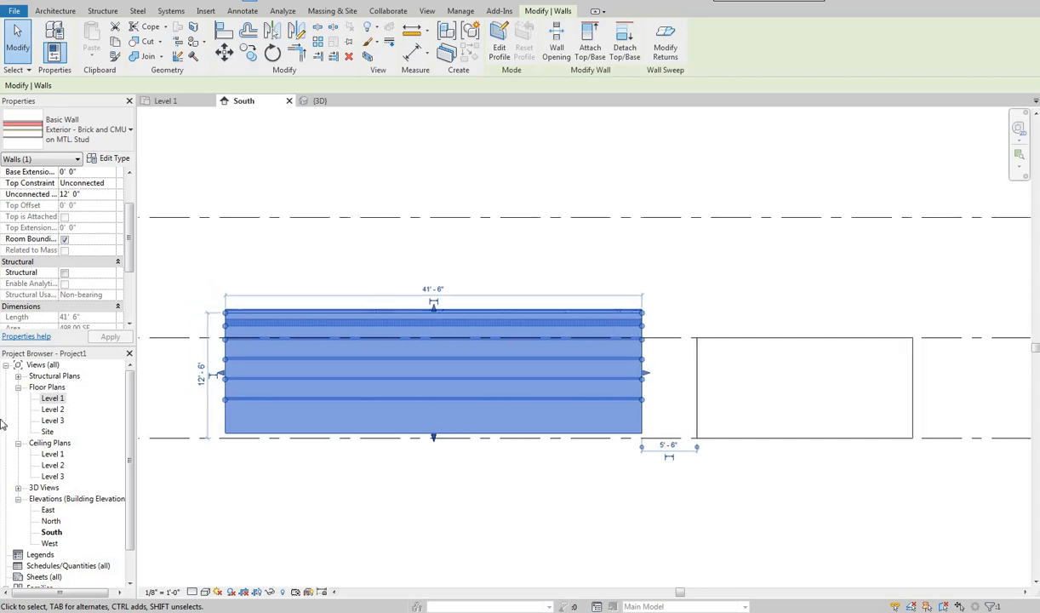
pyautogui.doubleClick(52, 397)
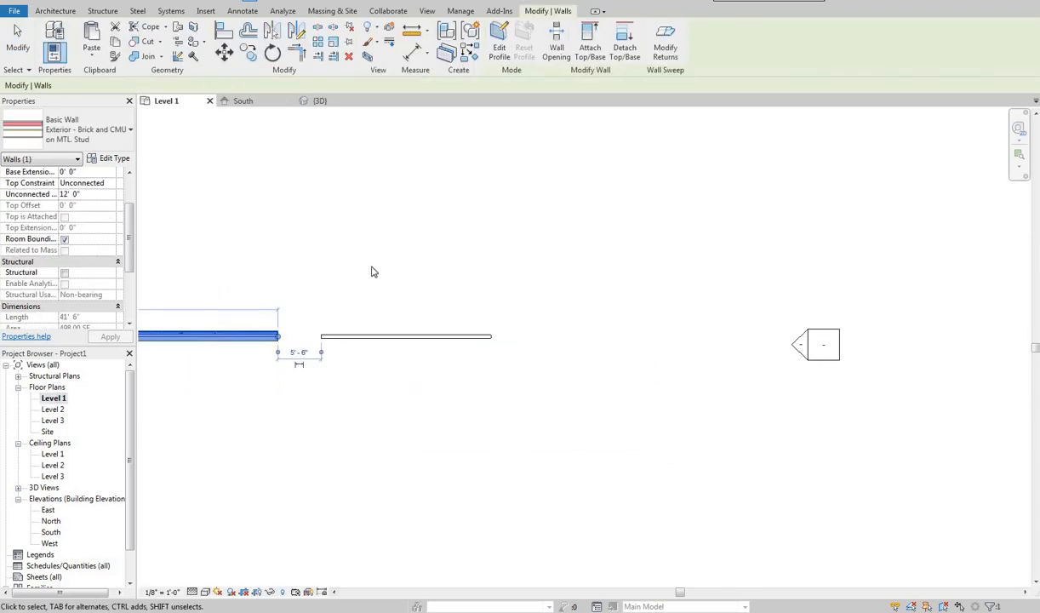
pyautogui.scroll(-4, 325, 321)
pyautogui.moveTo(322, 338); pyautogui.dragTo(294, 350, button='middle')
pyautogui.click(354, 336)
pyautogui.moveTo(353, 336); pyautogui.dragTo(387, 336, button='middle')
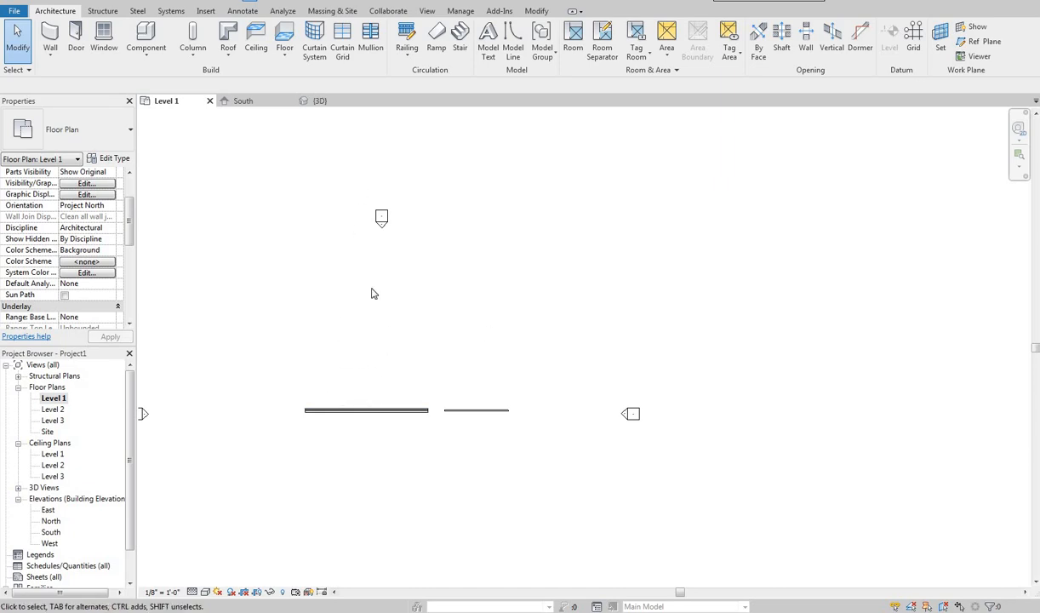
pyautogui.moveTo(283, 347); pyautogui.dragTo(278, 349, button='middle')
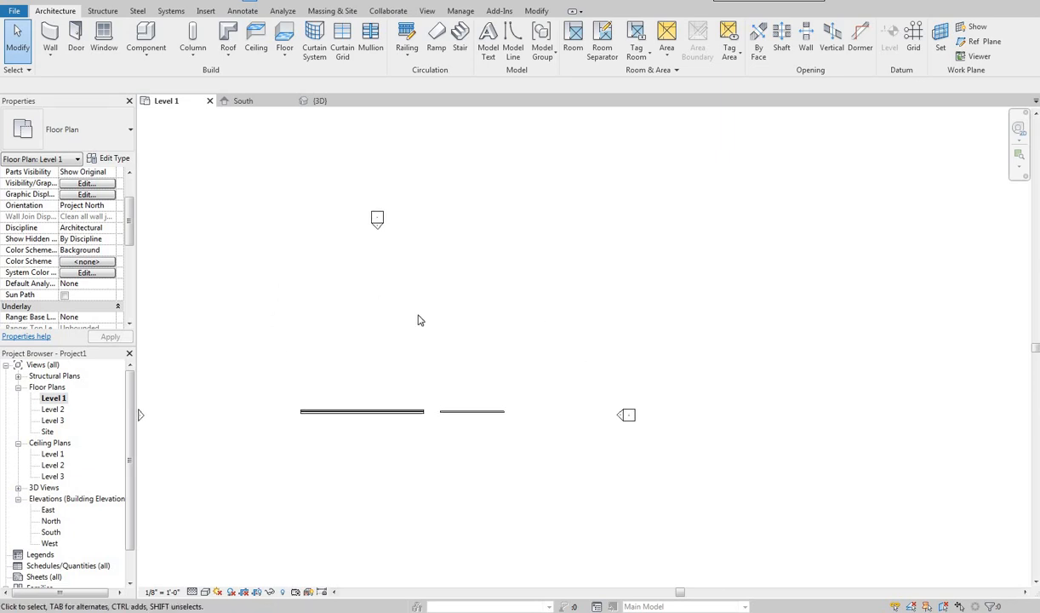
pyautogui.click(379, 414)
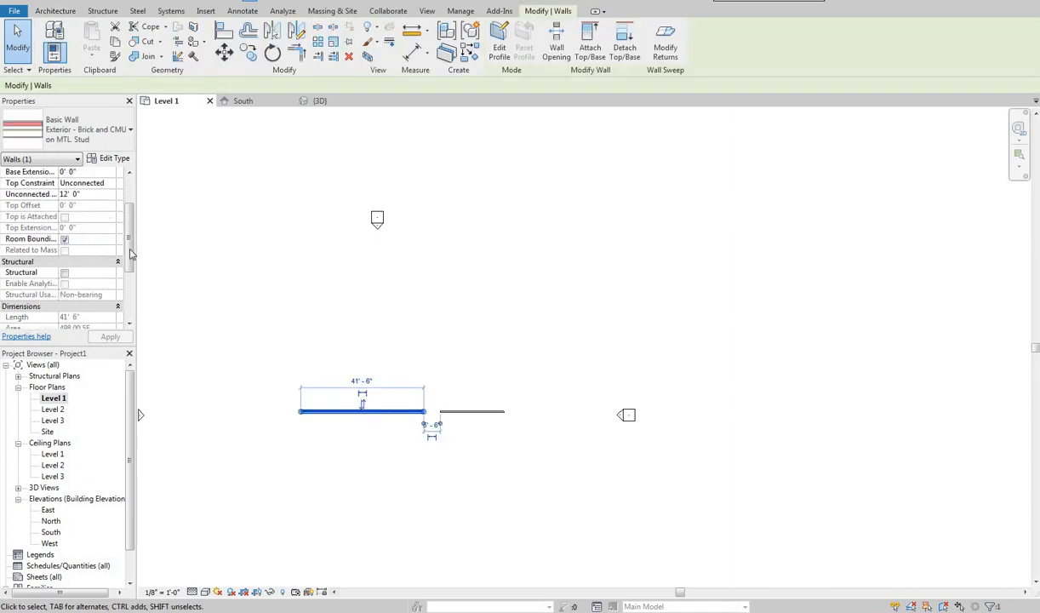
# Select the compound brick and CMU wall in the Level 1 plan and examine its room bounding, structural and dimension properties
pyautogui.press('Escape')
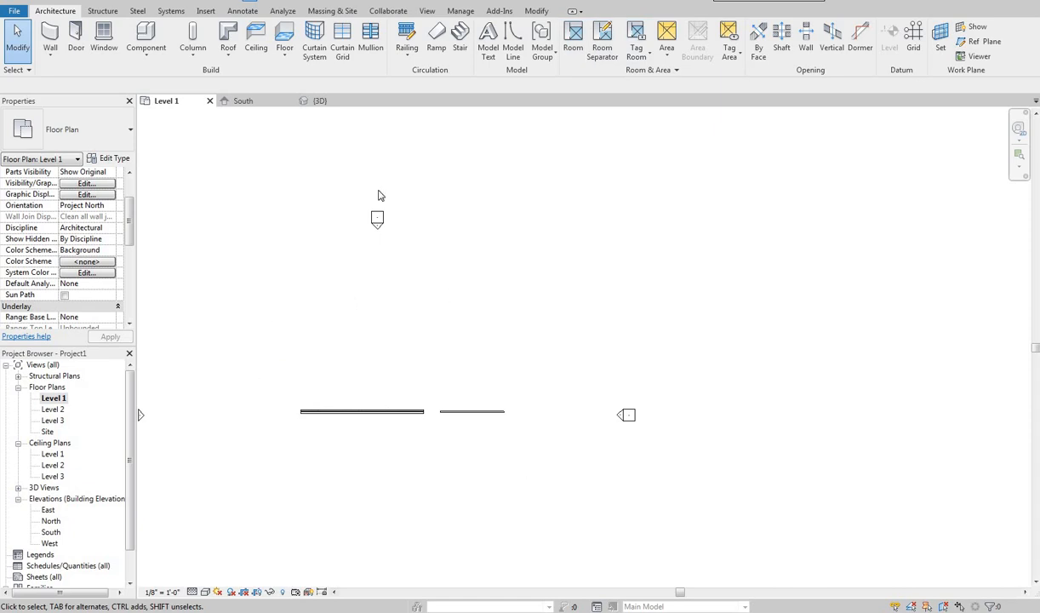
pyautogui.moveTo(357, 344); pyautogui.dragTo(354, 363, button='middle')
pyautogui.scroll(3, 355, 367)
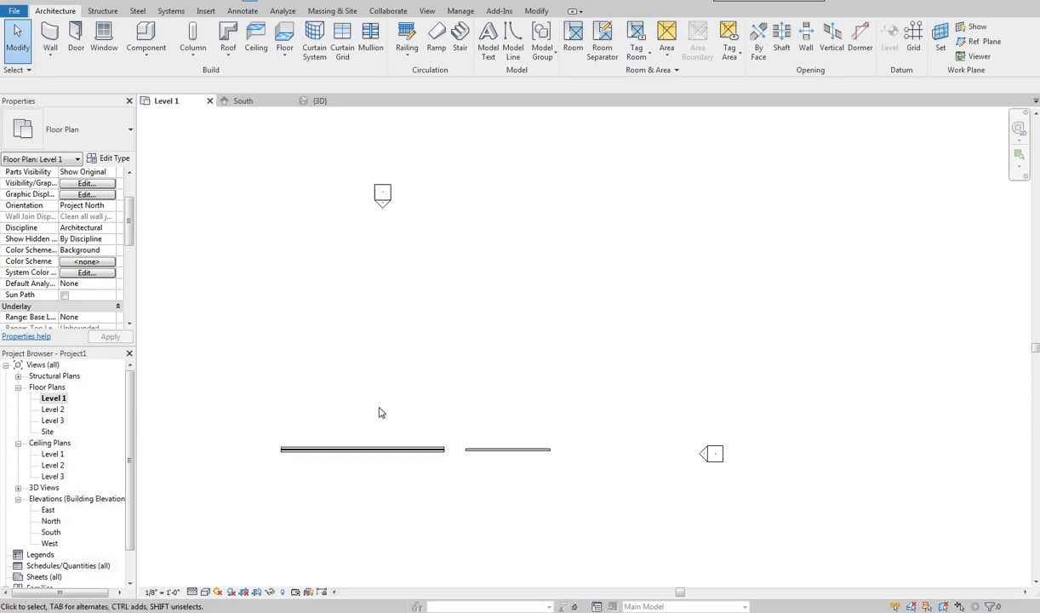
pyautogui.moveTo(366, 484); pyautogui.dragTo(387, 515, button='middle')
pyautogui.scroll(1, 401, 460)
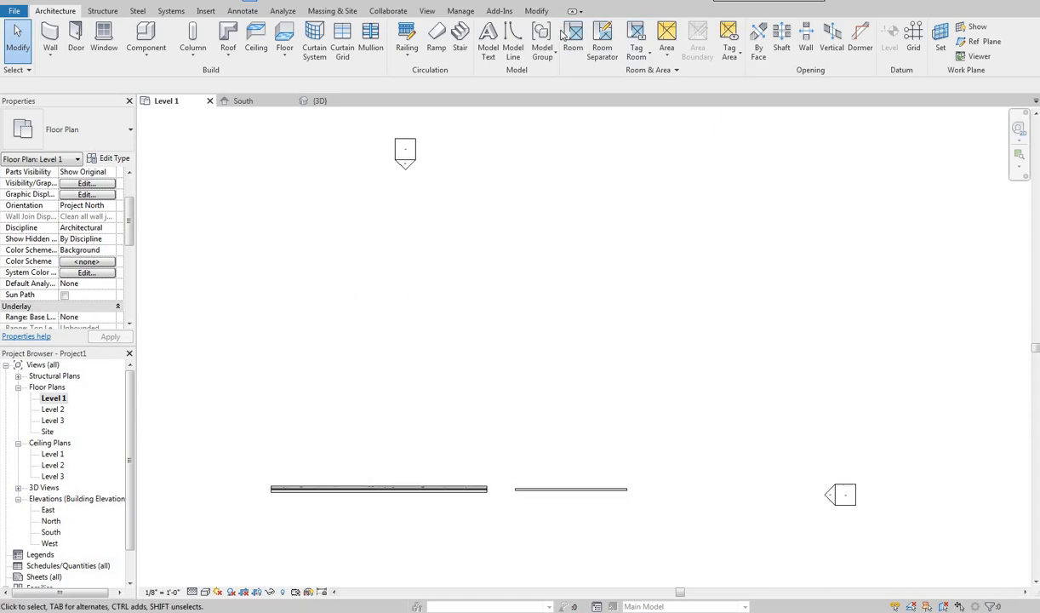
pyautogui.moveTo(414, 431); pyautogui.dragTo(407, 446, button='middle')
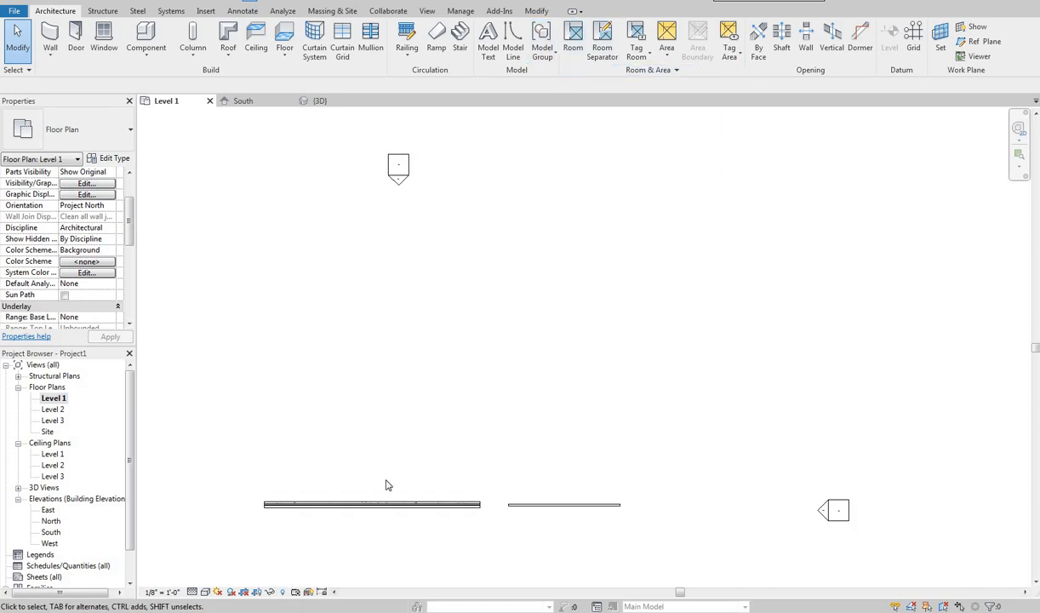
pyautogui.moveTo(381, 503); pyautogui.dragTo(383, 486, button='middle')
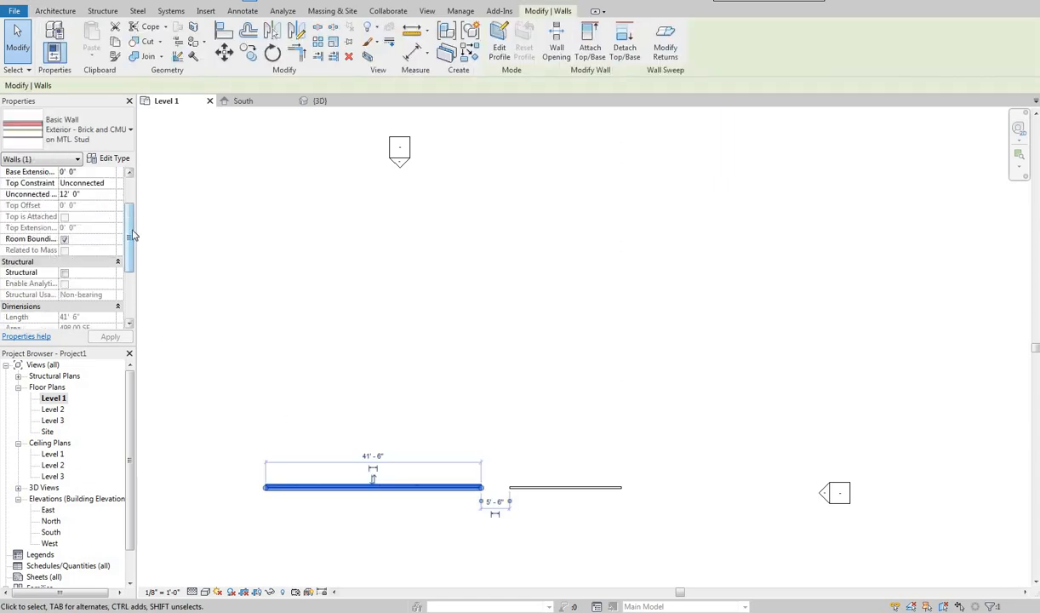
pyautogui.scroll(-5, 130, 245)
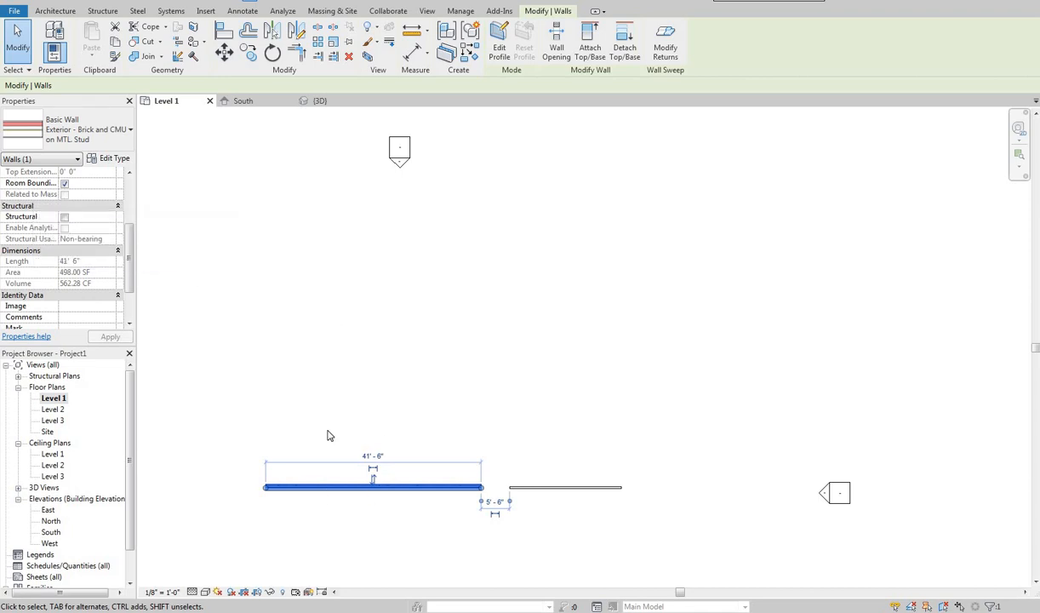
pyautogui.moveTo(323, 488); pyautogui.dragTo(325, 499, button='middle')
pyautogui.click(318, 504)
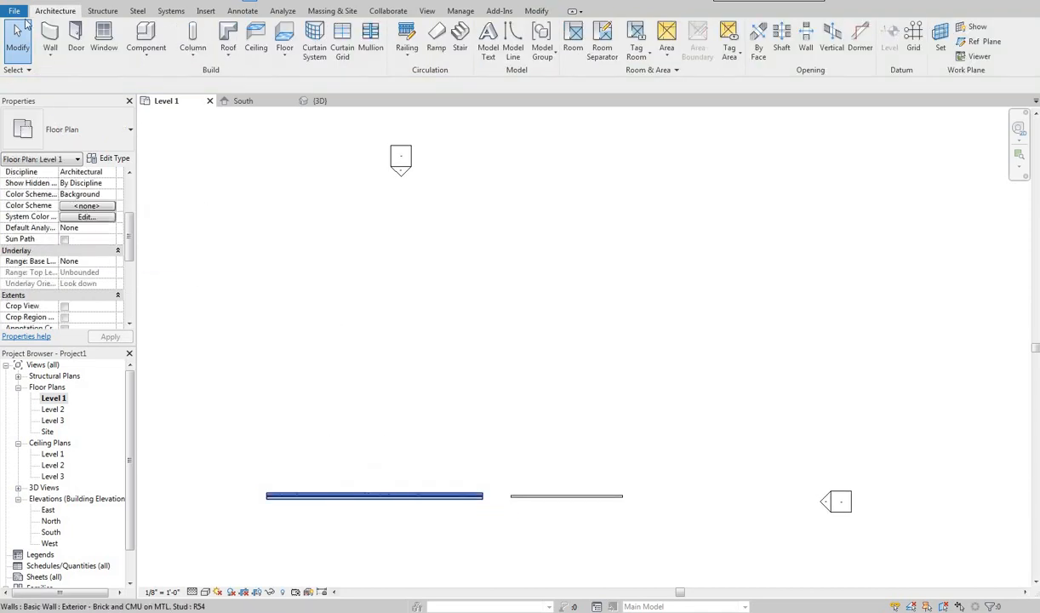
pyautogui.click(50, 36)
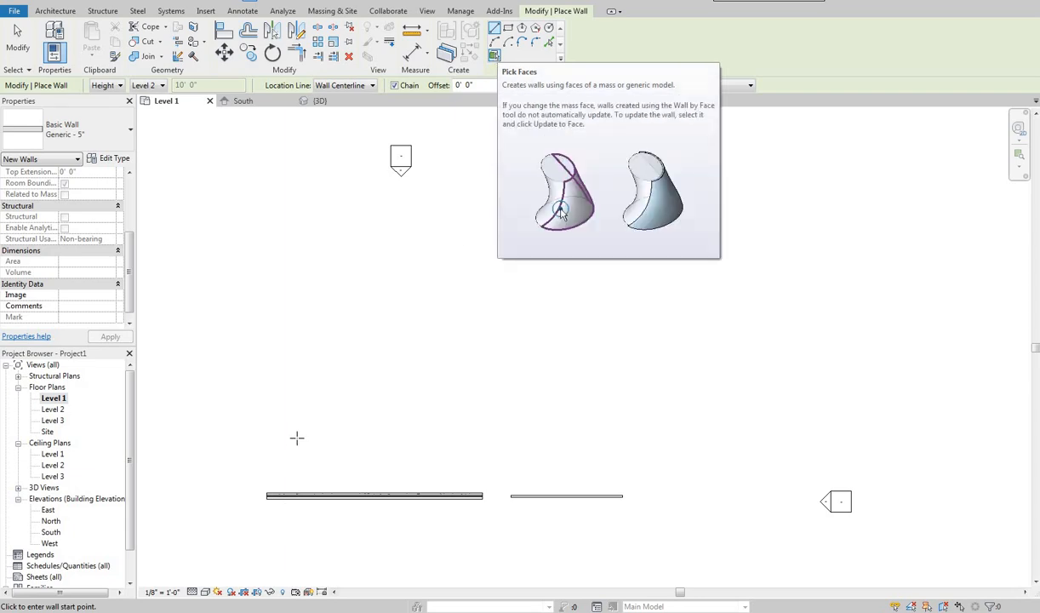
pyautogui.rightClick(299, 244)
pyautogui.rightClick(333, 306)
pyautogui.click(353, 316)
pyautogui.scroll(-1, 349, 370)
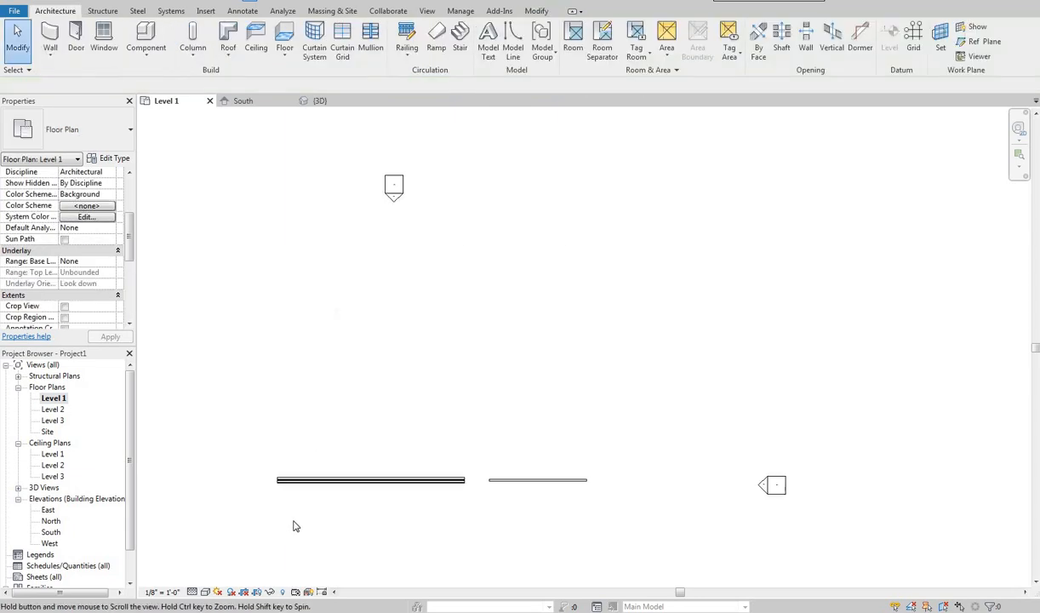
# Select the compound wall again and examine its structural settings together with its length, area and volume
pyautogui.moveTo(355, 430); pyautogui.dragTo(360, 425, button='middle')
pyautogui.moveTo(380, 435); pyautogui.dragTo(288, 507)
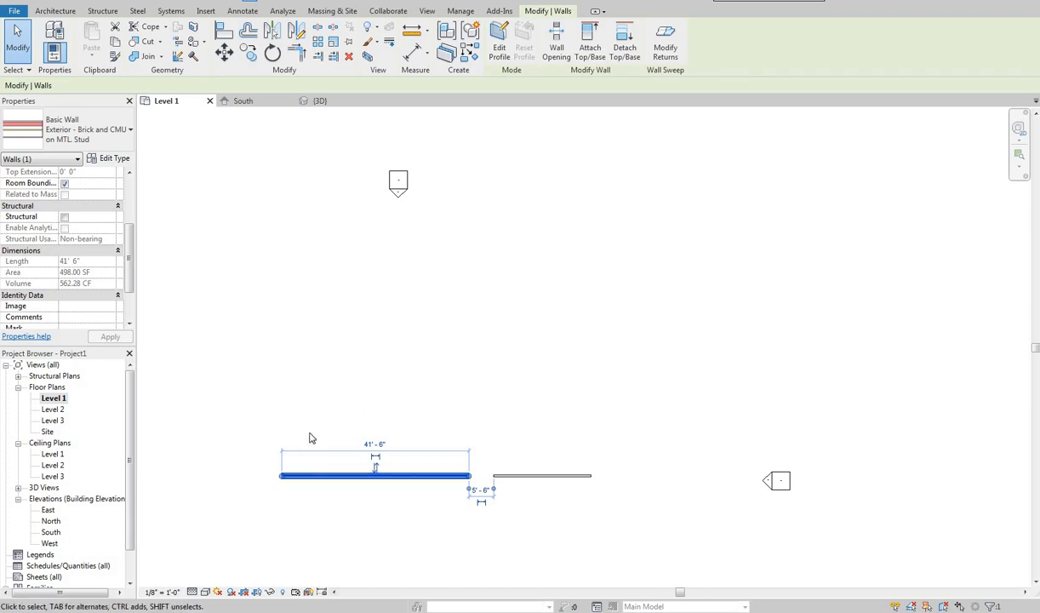
pyautogui.moveTo(277, 360); pyautogui.dragTo(252, 353, button='middle')
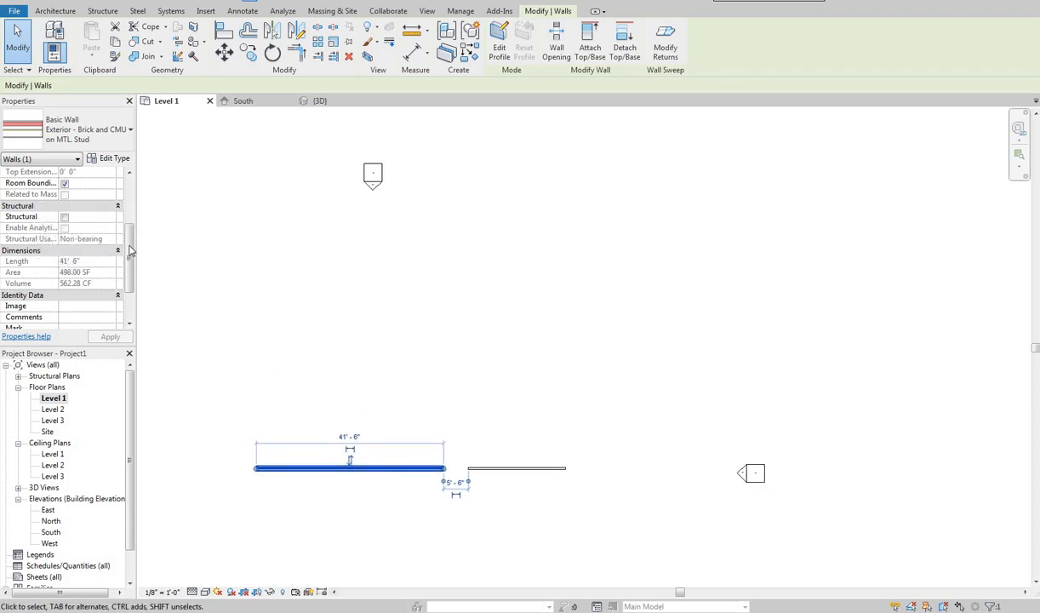
pyautogui.moveTo(129, 289)
pyautogui.mouseDown()
pyautogui.moveTo(132, 264)
pyautogui.moveTo(131, 275)
pyautogui.mouseUp()
pyautogui.scroll(-3, 17, 211)
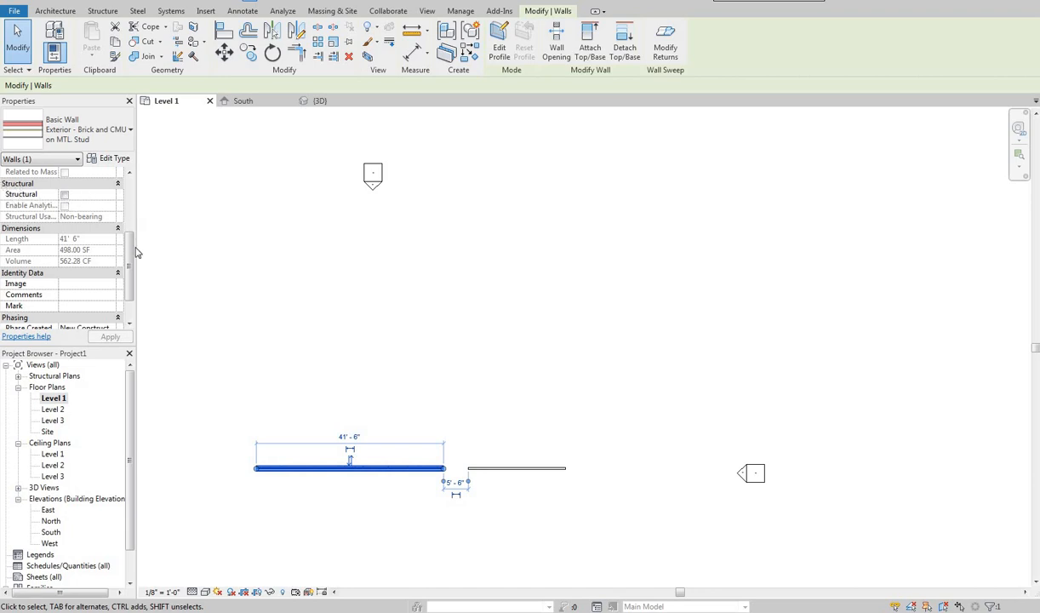
pyautogui.scroll(2, 77, 227)
pyautogui.scroll(-1, 86, 220)
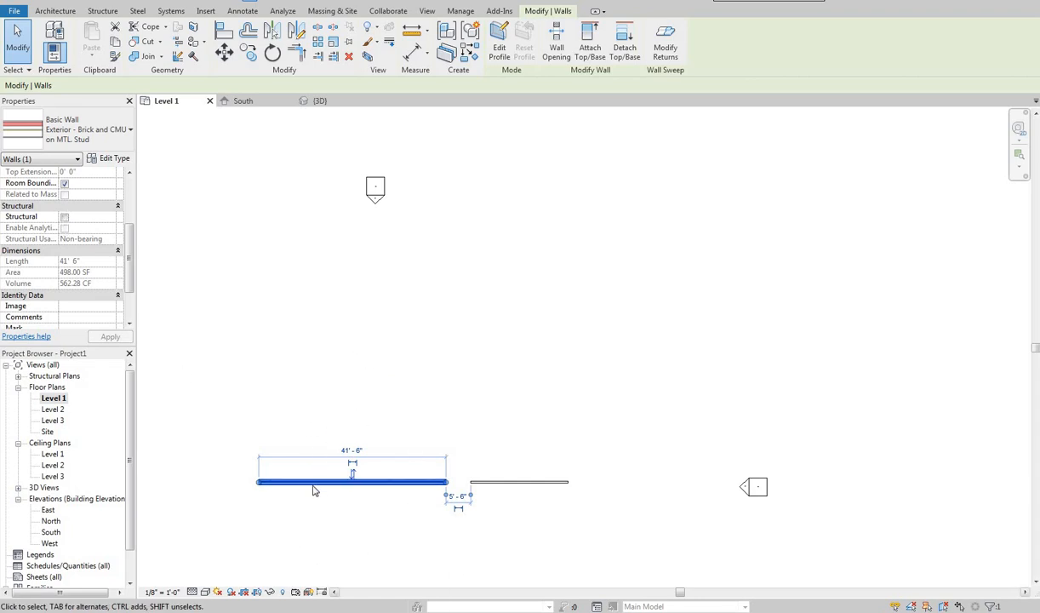
# Reselect the compound wall and examine its properties from the dimensions down to the identity data and phasing
pyautogui.click(299, 466)
pyautogui.click(315, 480)
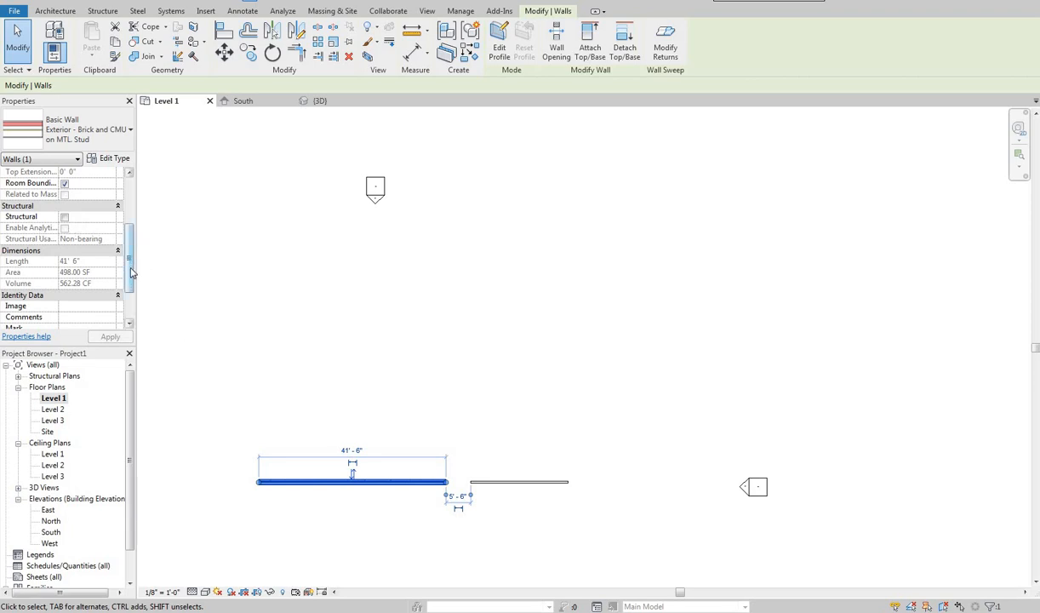
pyautogui.scroll(-2, 132, 272)
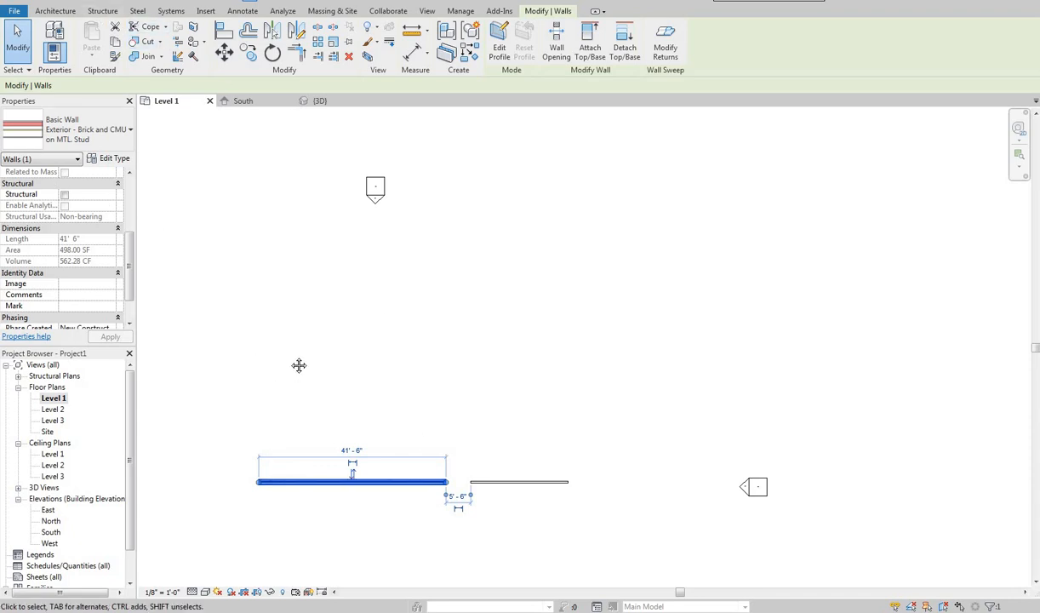
pyautogui.moveTo(316, 380); pyautogui.dragTo(318, 370, button='middle')
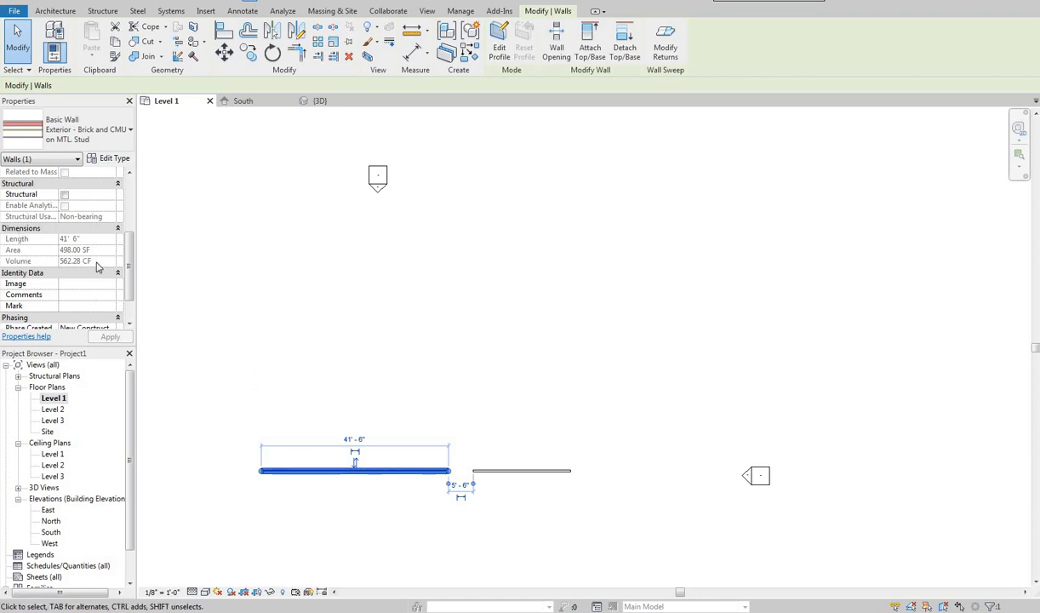
pyautogui.scroll(-3, 122, 259)
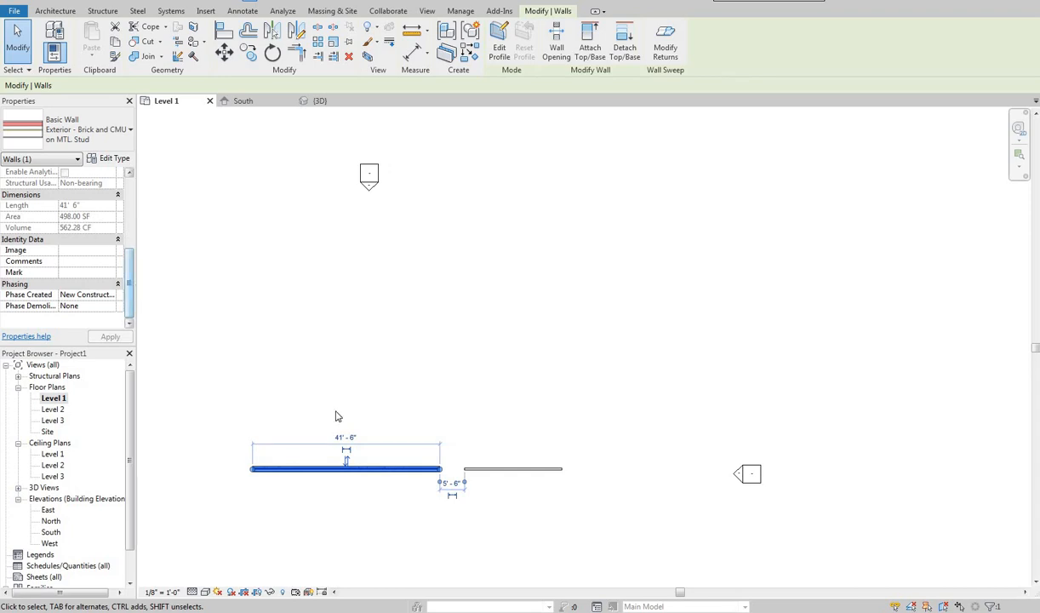
# Check the Image and Comments properties in the compound wall's identity data, leaving them empty, and deselect the wall
pyautogui.moveTo(348, 422); pyautogui.dragTo(359, 431, button='middle')
pyautogui.scroll(2, 310, 429)
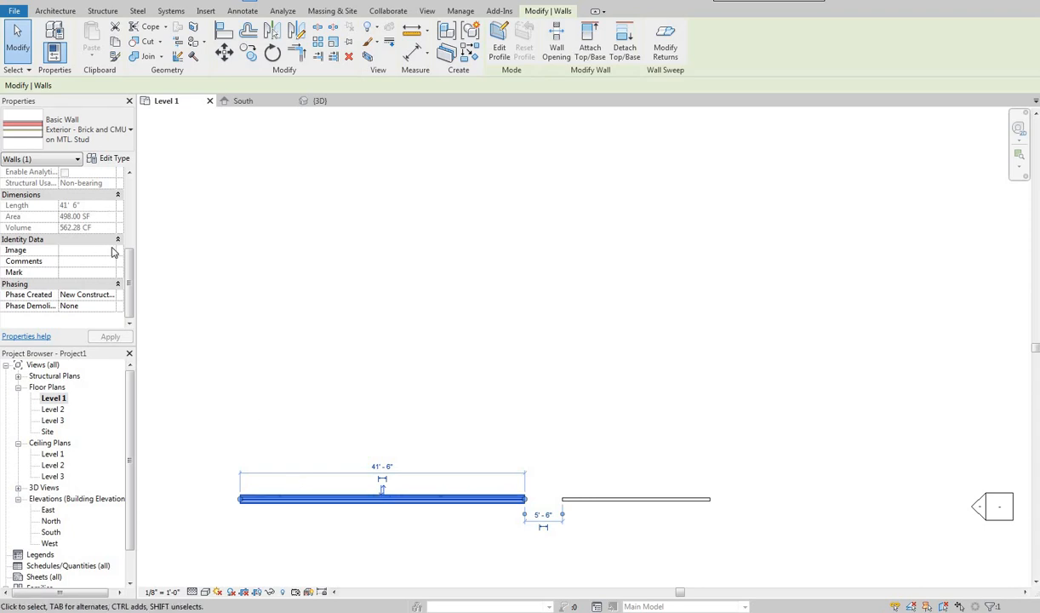
pyautogui.click(97, 249)
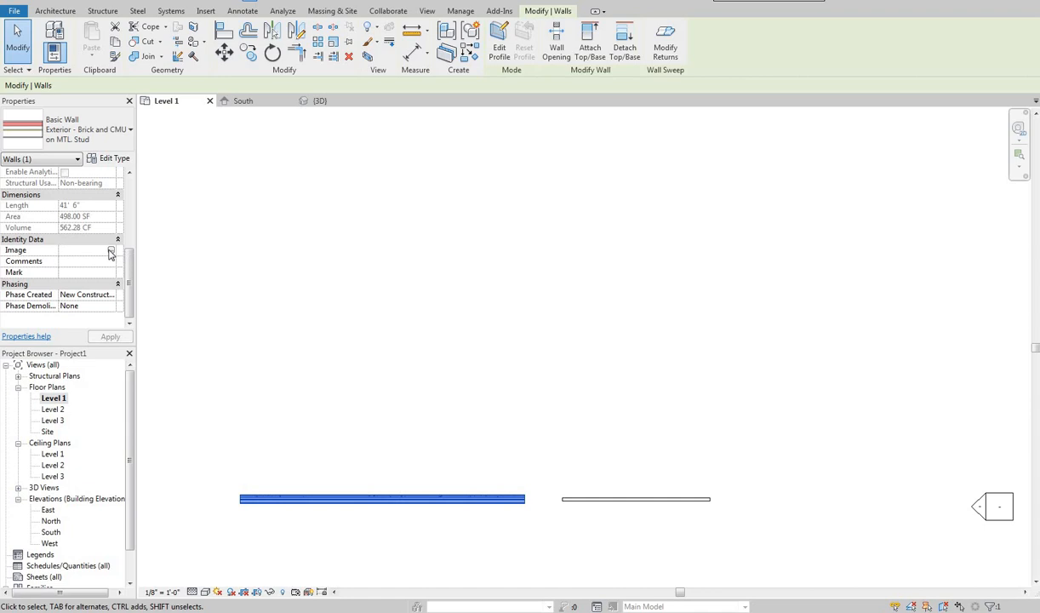
pyautogui.click(254, 498)
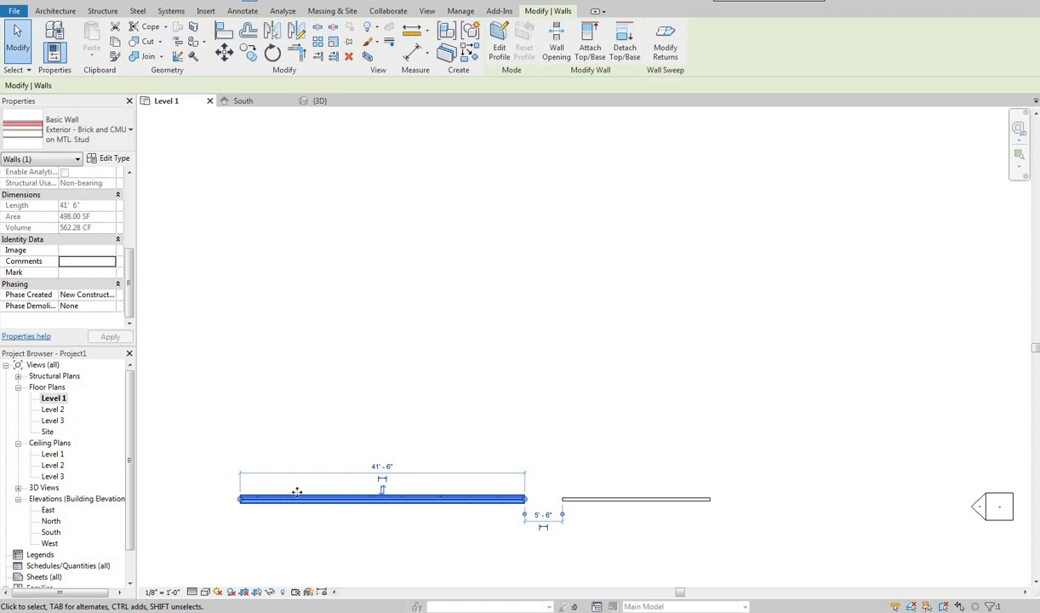
pyautogui.click(255, 464)
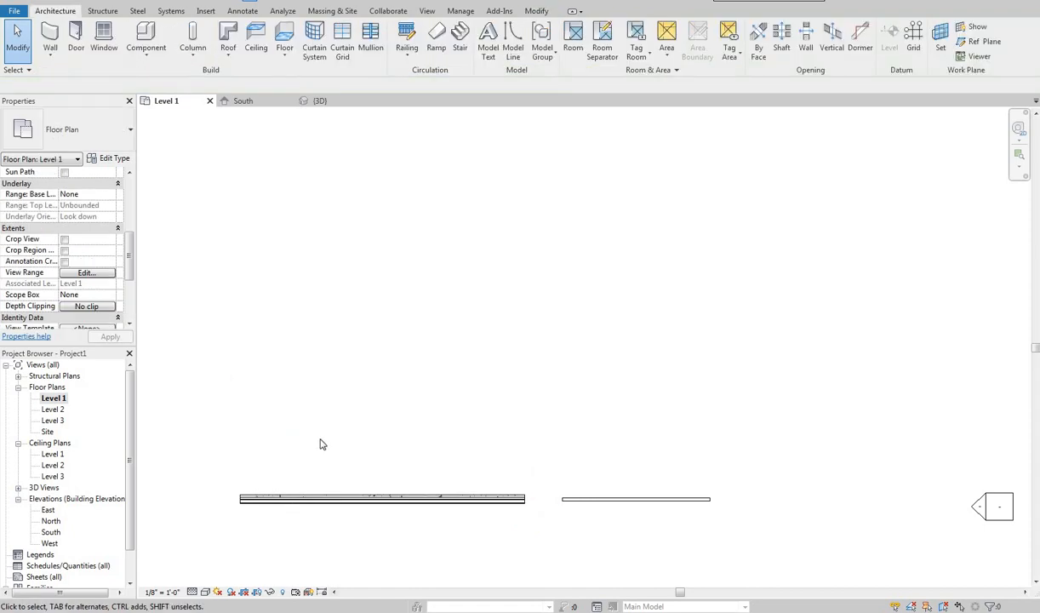
# Select the compound wall and review its instance properties from the location line and constraints down to phasing
pyautogui.moveTo(328, 541); pyautogui.dragTo(272, 430)
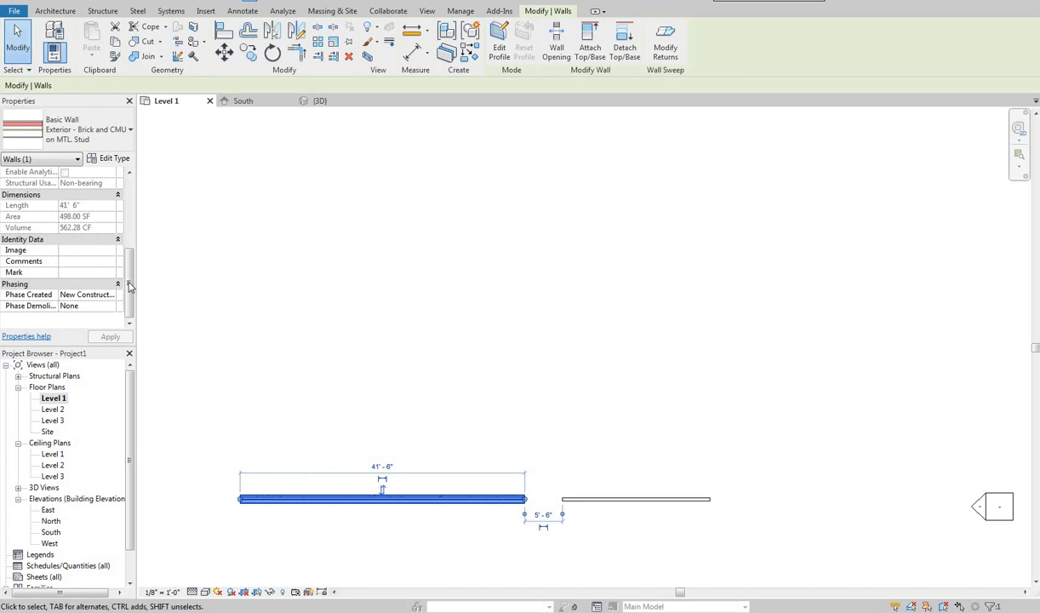
pyautogui.scroll(5, 86, 213)
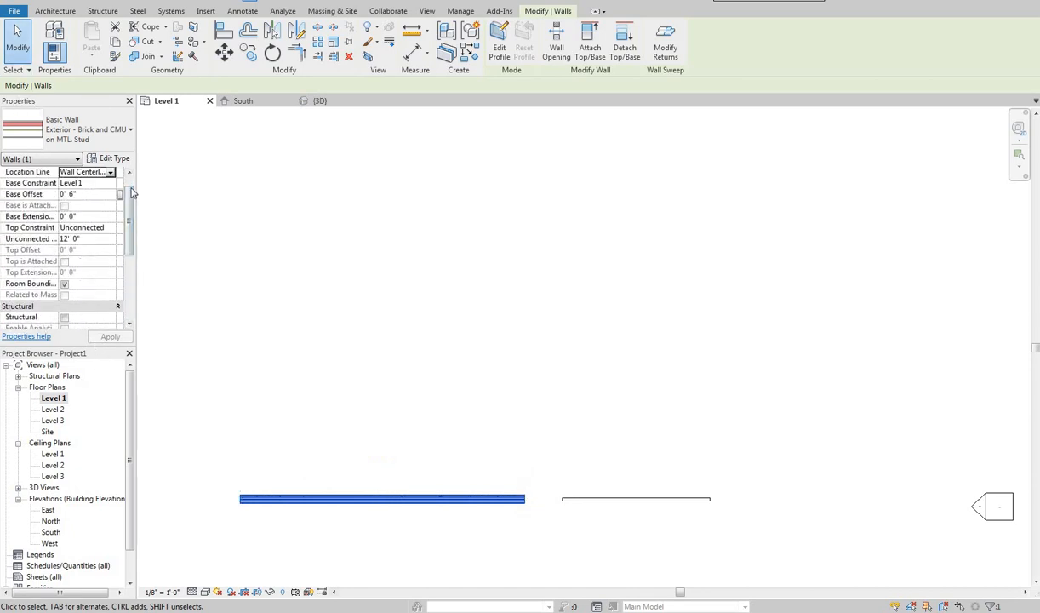
pyautogui.moveTo(129, 217)
pyautogui.mouseDown()
pyautogui.moveTo(129, 260)
pyautogui.moveTo(129, 228)
pyautogui.moveTo(129, 239)
pyautogui.mouseUp()
pyautogui.click(296, 496)
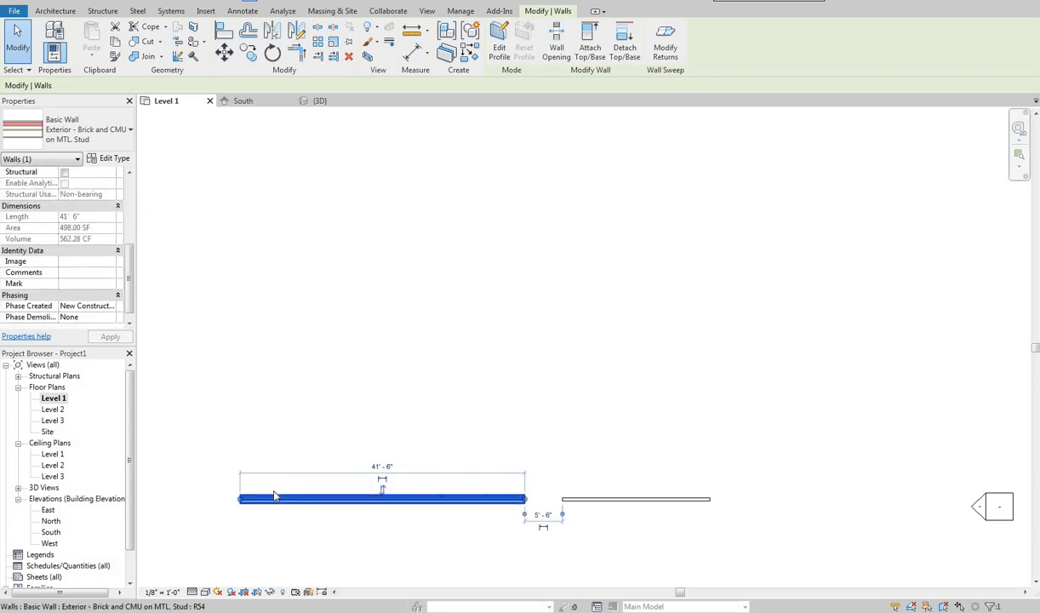
# Draw a second Exterior - Brick and CMU on MTL. Stud wall, 41' 6" long, parallel to the existing compound wall and 15' 0" above it in plan
pyautogui.press('c')
pyautogui.press('s')
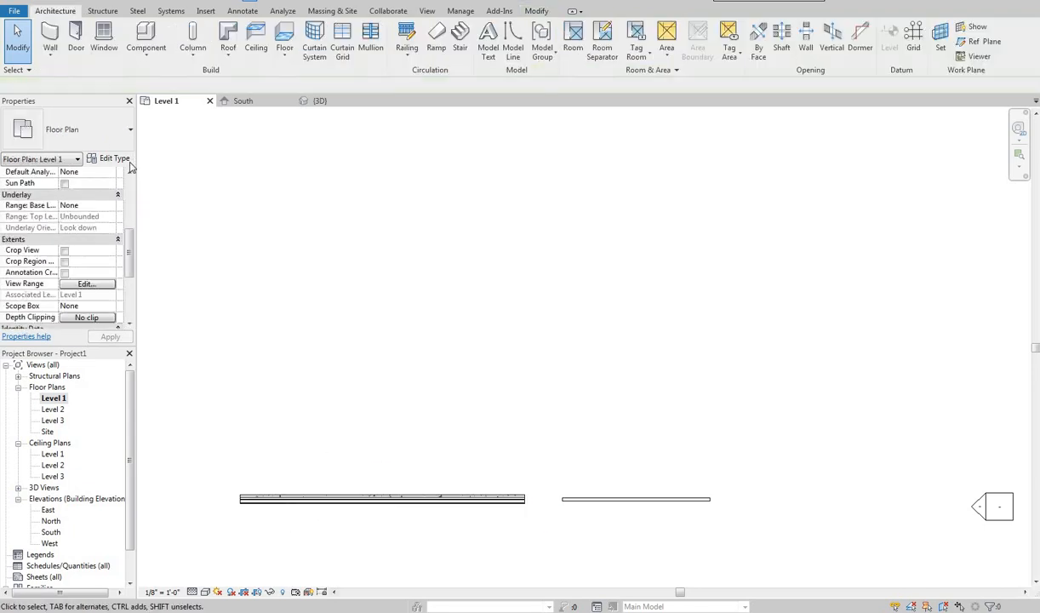
pyautogui.click(95, 139)
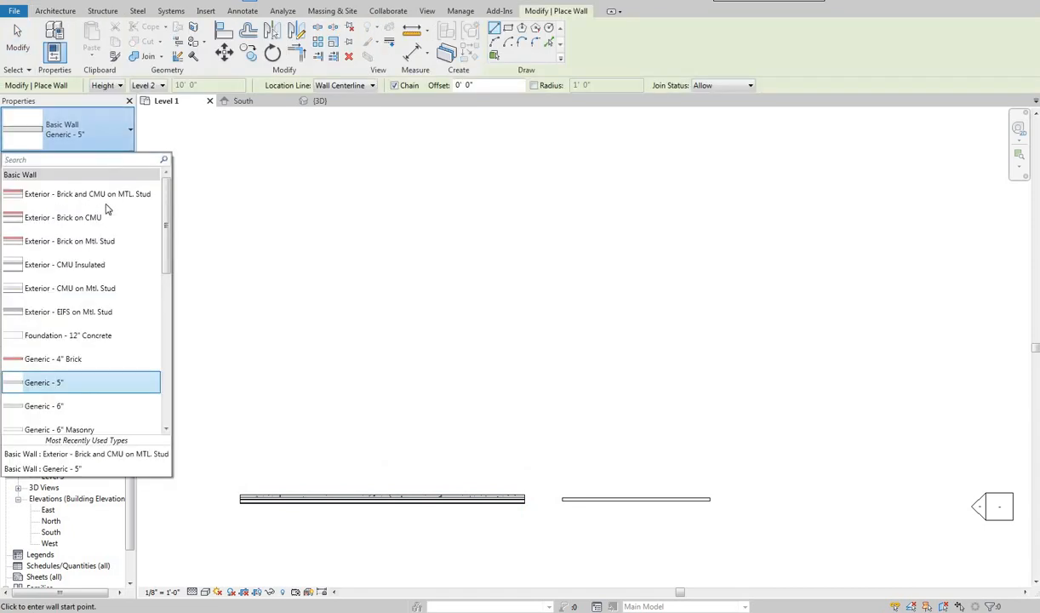
pyautogui.press('Return')
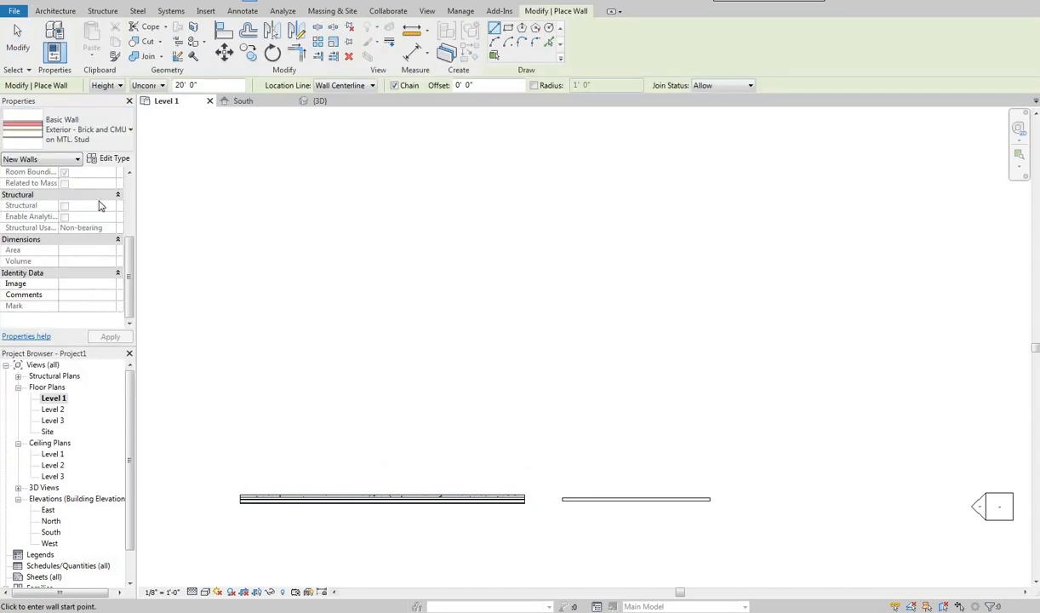
pyautogui.click(96, 132)
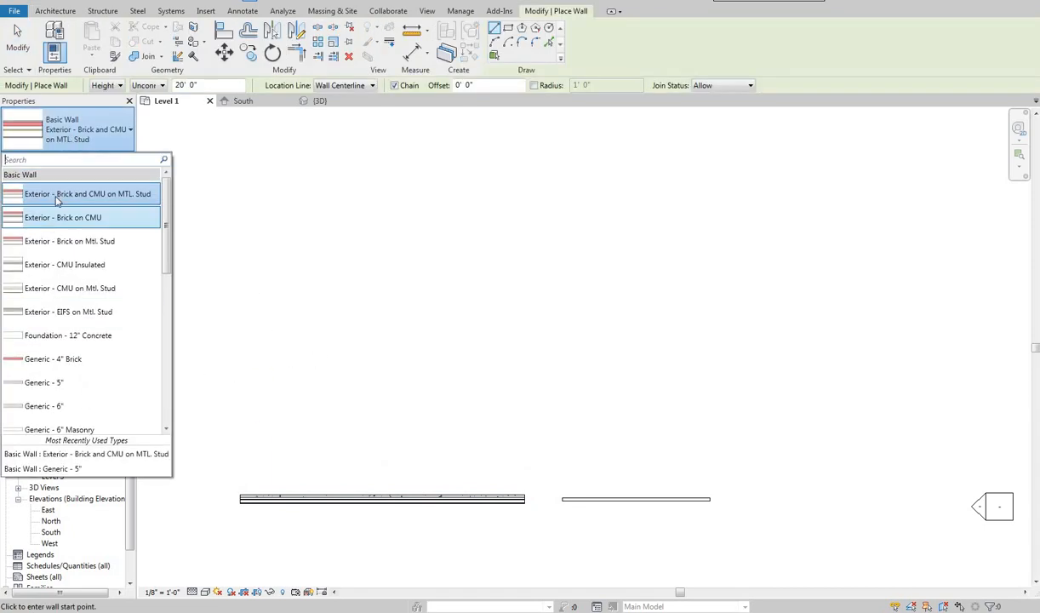
pyautogui.click(239, 396)
pyautogui.click(240, 396)
pyautogui.click(524, 396)
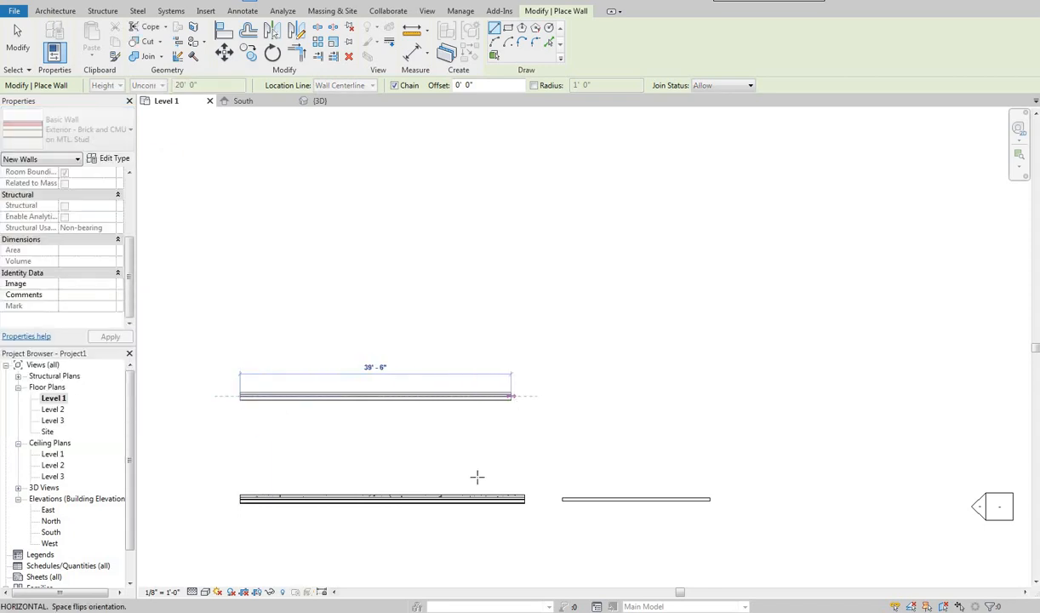
pyautogui.press('Escape')
pyautogui.press('Escape')
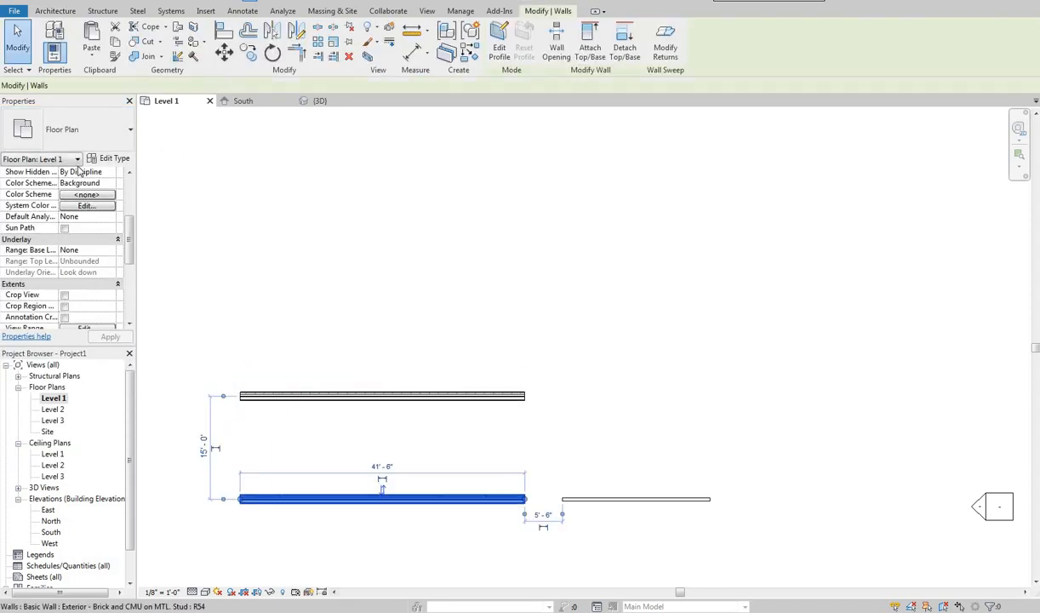
# Review the original compound wall's constraints, dimensions, identity data and phasing, and clear the selection
pyautogui.scroll(4, 297, 411)
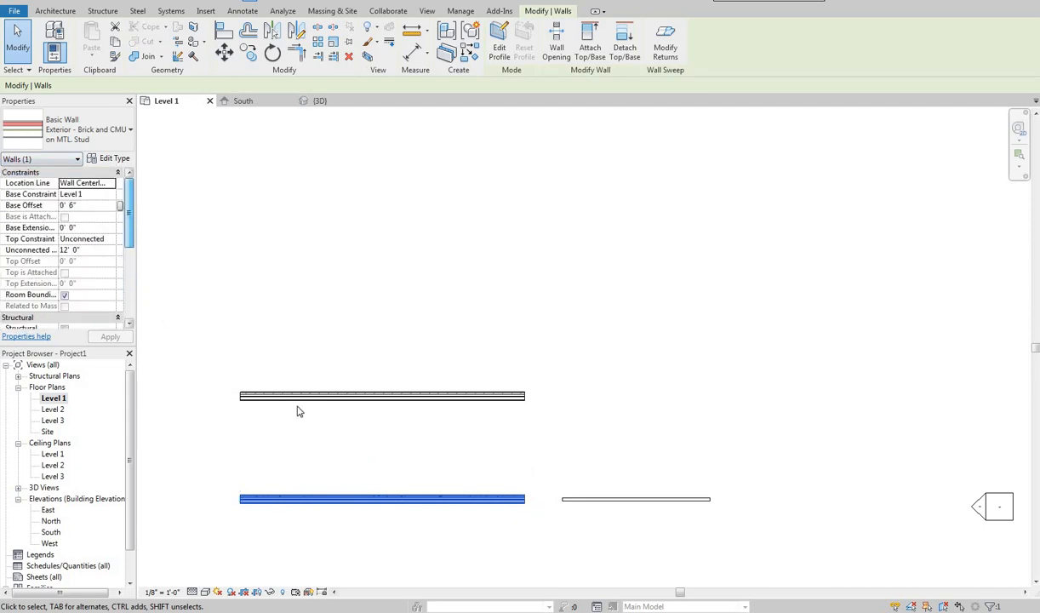
pyautogui.scroll(-5, 300, 390)
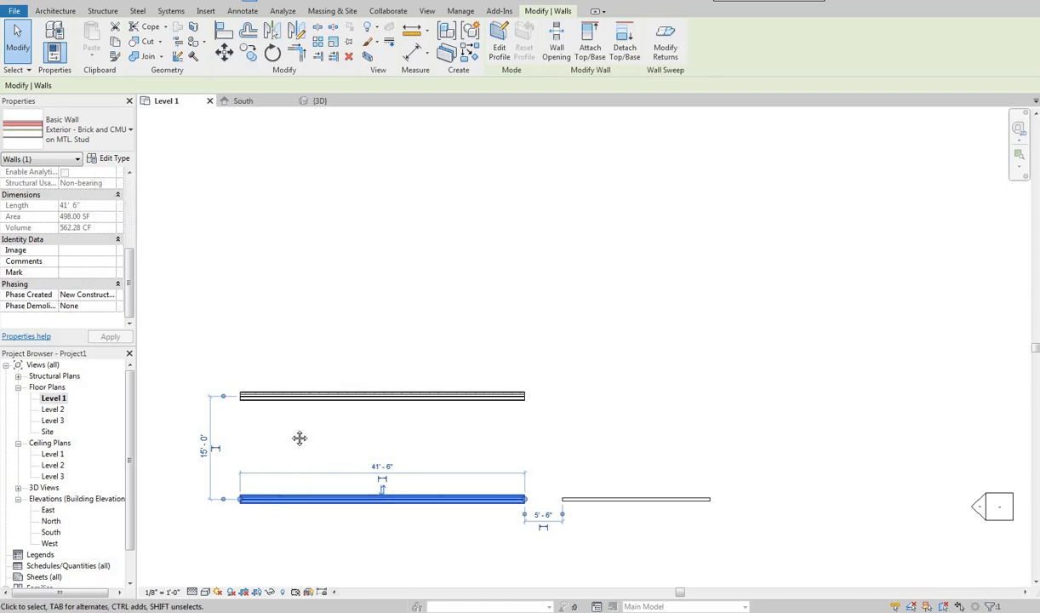
pyautogui.click(269, 457)
# Select both compound walls together to compare their shared instance properties, and reselect only the original lower wall
pyautogui.moveTo(323, 476); pyautogui.dragTo(322, 436, button='middle')
pyautogui.scroll(3, 332, 428)
pyautogui.moveTo(283, 518); pyautogui.dragTo(321, 505, button='middle')
pyautogui.moveTo(323, 511); pyautogui.dragTo(284, 430)
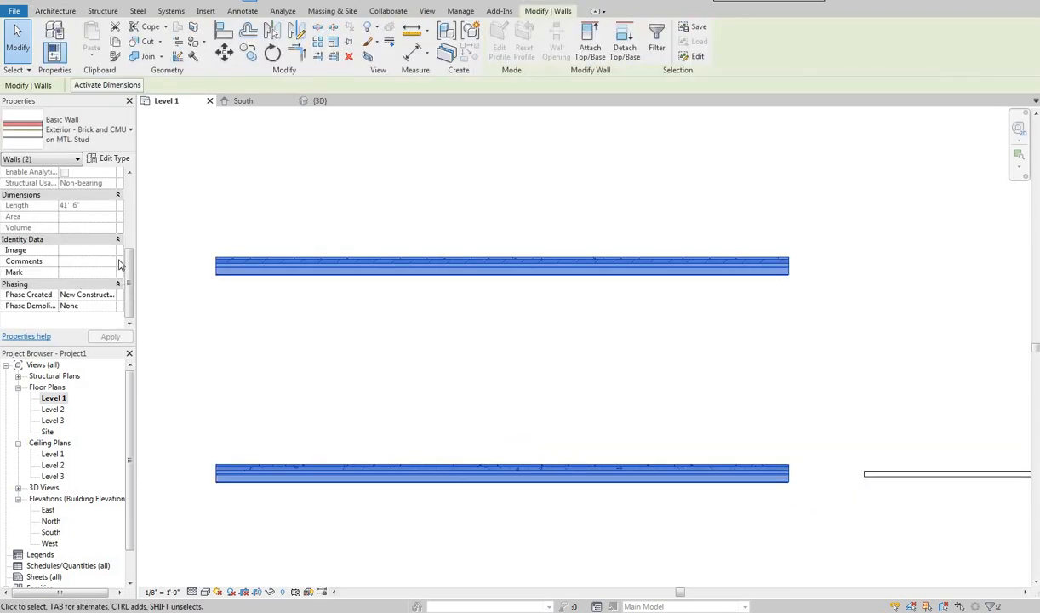
pyautogui.click(328, 455)
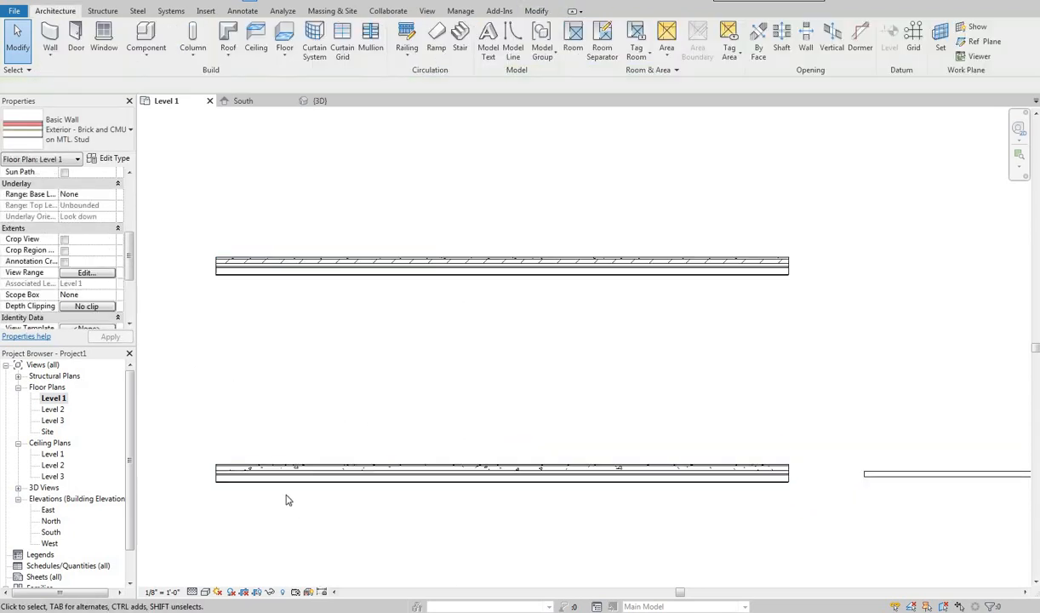
pyautogui.click(336, 472)
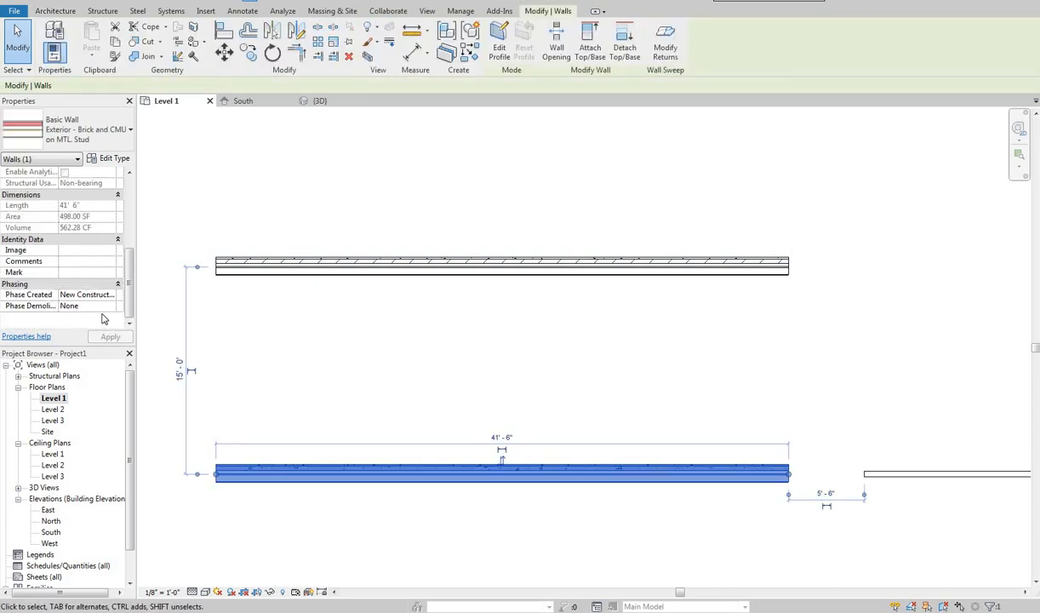
# Compare the identity data and phasing of the lower and upper compound walls, then reselect the lower wall
pyautogui.click(88, 272)
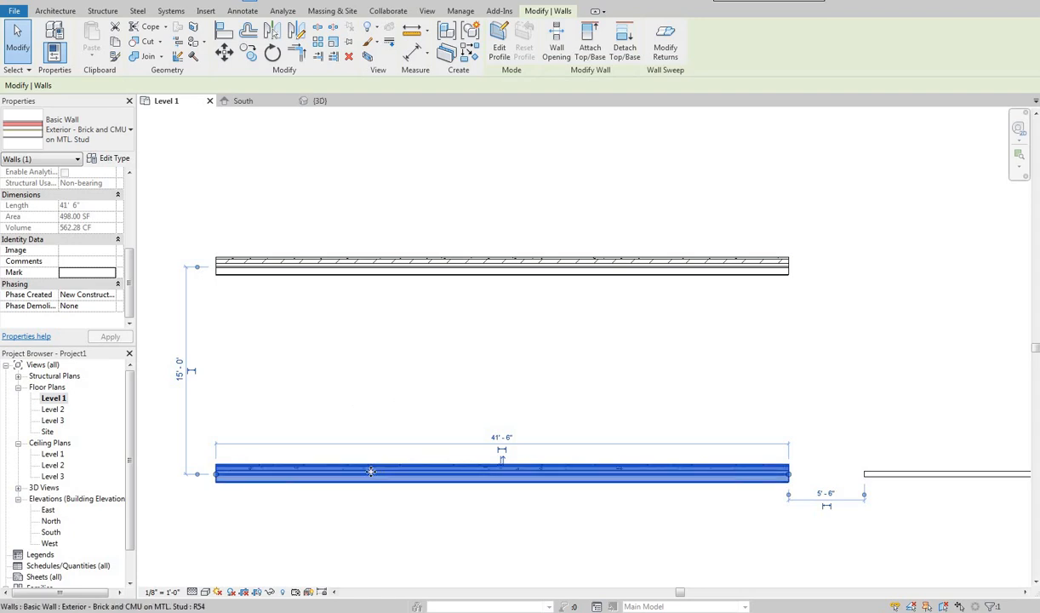
pyautogui.moveTo(416, 452); pyautogui.dragTo(418, 426, button='middle')
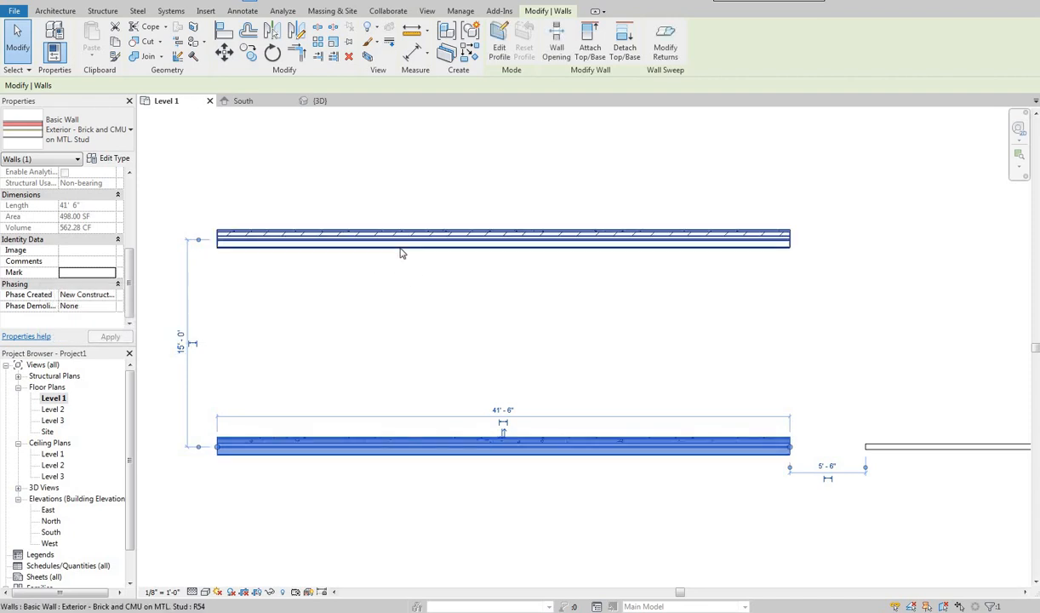
pyautogui.click(431, 451)
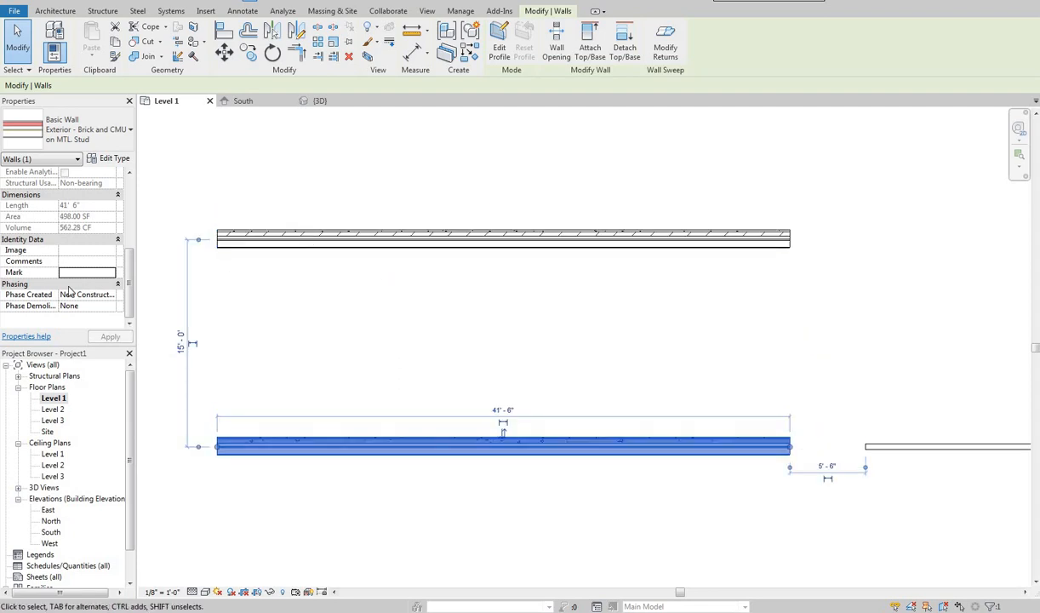
pyautogui.click(391, 239)
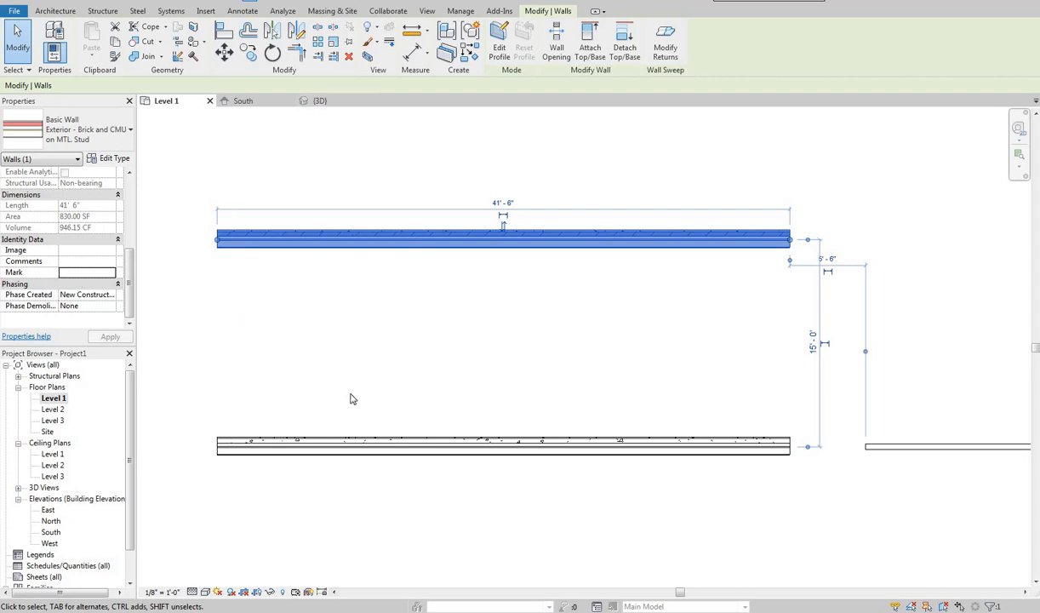
pyautogui.moveTo(413, 389); pyautogui.dragTo(357, 482)
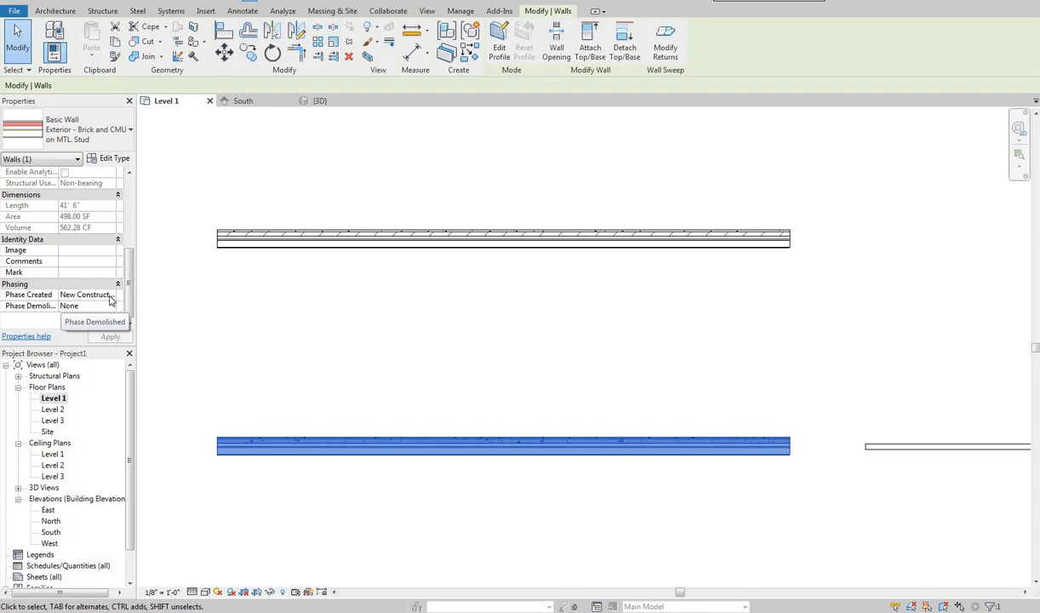
# Examine the available Phase Created and Phase Demolished options for the lower compound wall, keeping New Construction and None
pyautogui.click(110, 296)
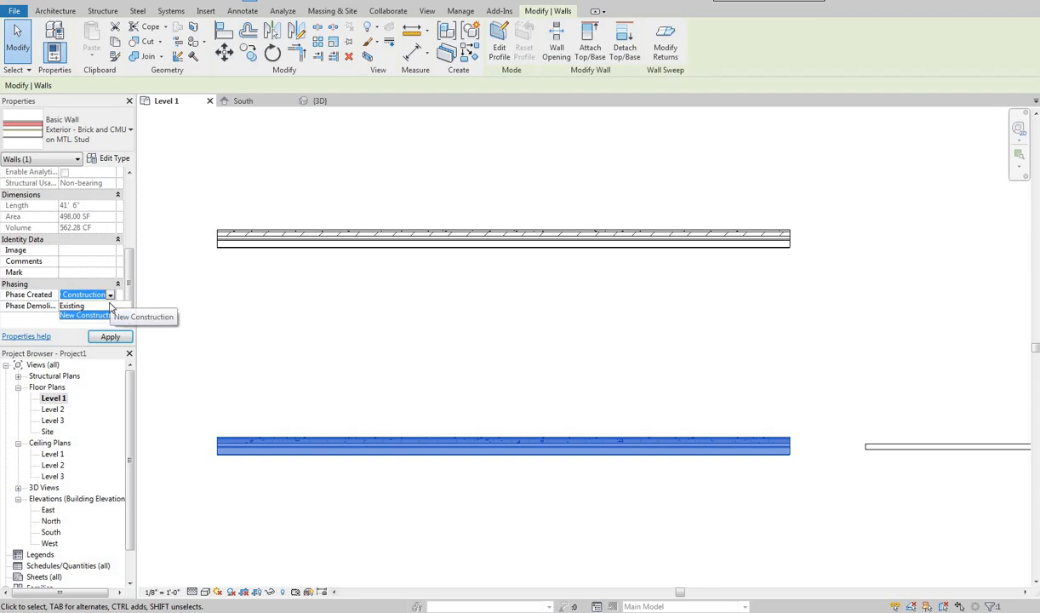
pyautogui.click(110, 294)
pyautogui.click(109, 294)
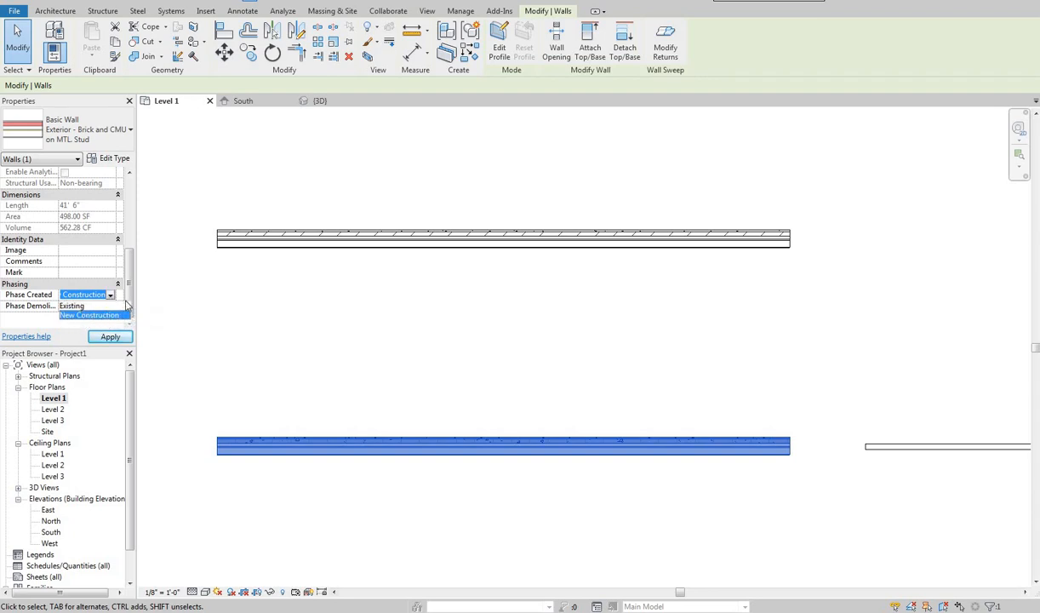
pyautogui.click(85, 315)
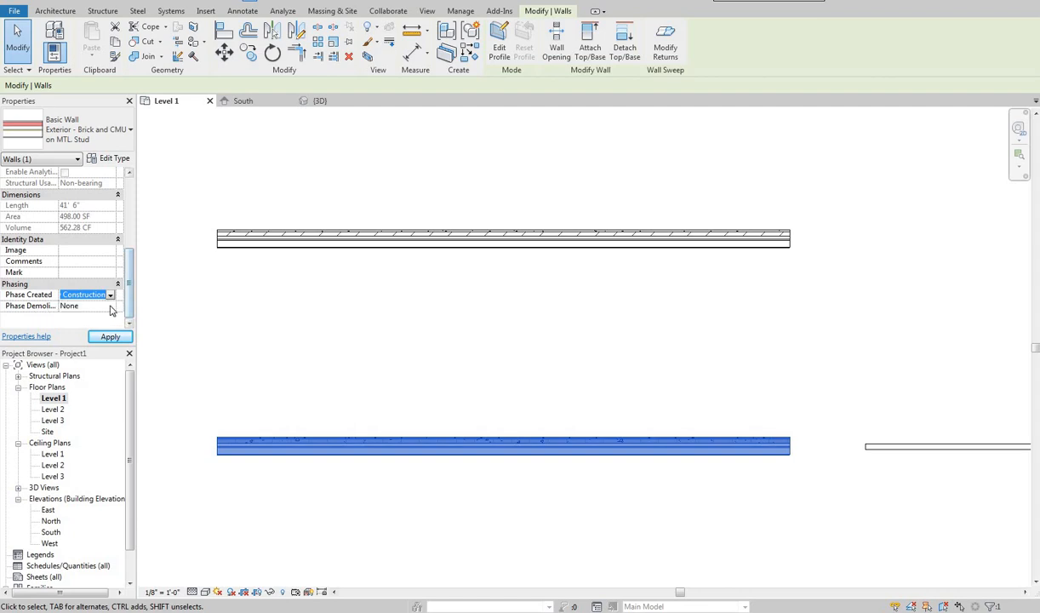
pyautogui.click(105, 308)
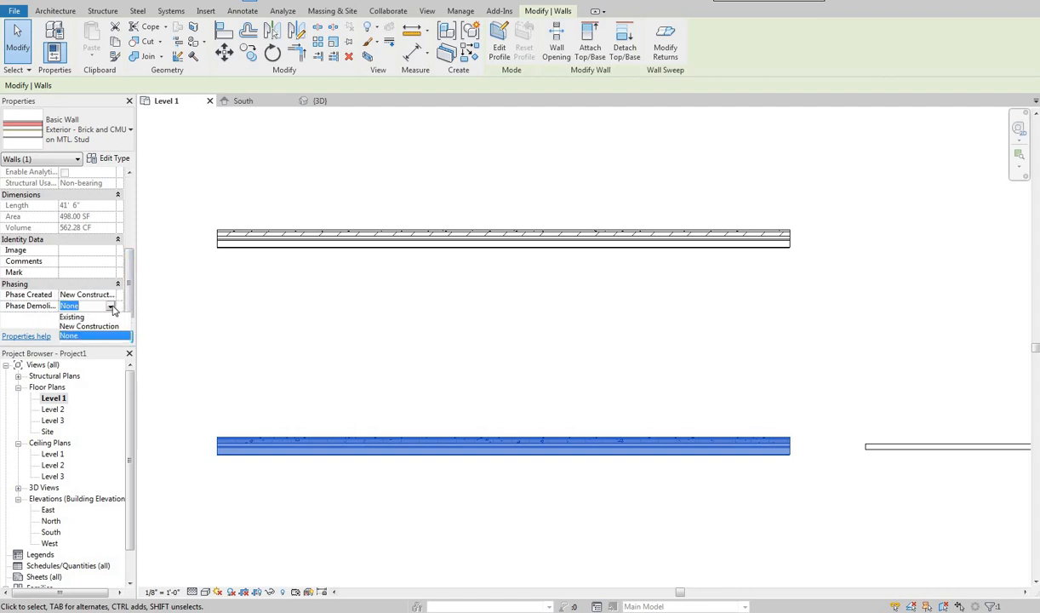
pyautogui.click(223, 344)
pyautogui.middleClick(524, 330)
pyautogui.moveTo(460, 304); pyautogui.dragTo(455, 308, button='middle')
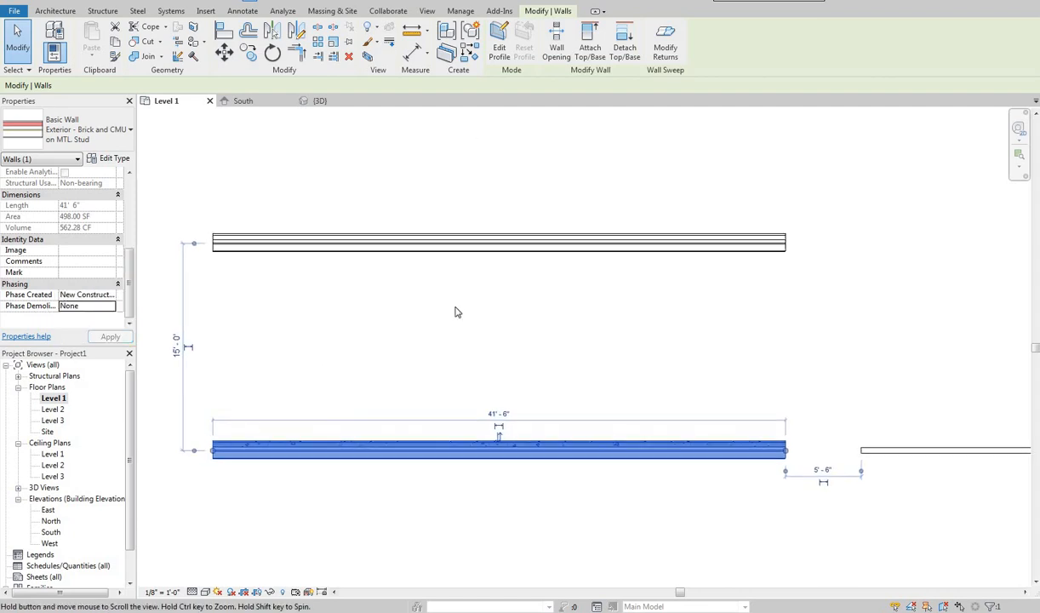
pyautogui.moveTo(353, 292); pyautogui.dragTo(376, 328, button='middle')
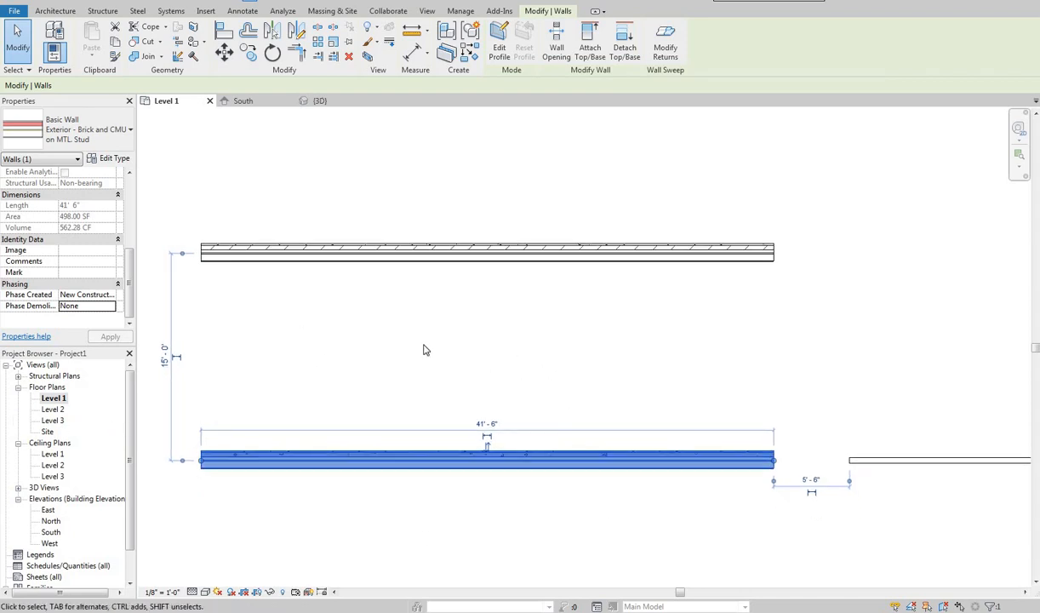
pyautogui.moveTo(390, 387)
pyautogui.mouseDown(button='middle')
pyautogui.moveTo(371, 395)
pyautogui.moveTo(370, 349)
pyautogui.mouseUp(button='middle')
pyautogui.scroll(-1, 354, 363)
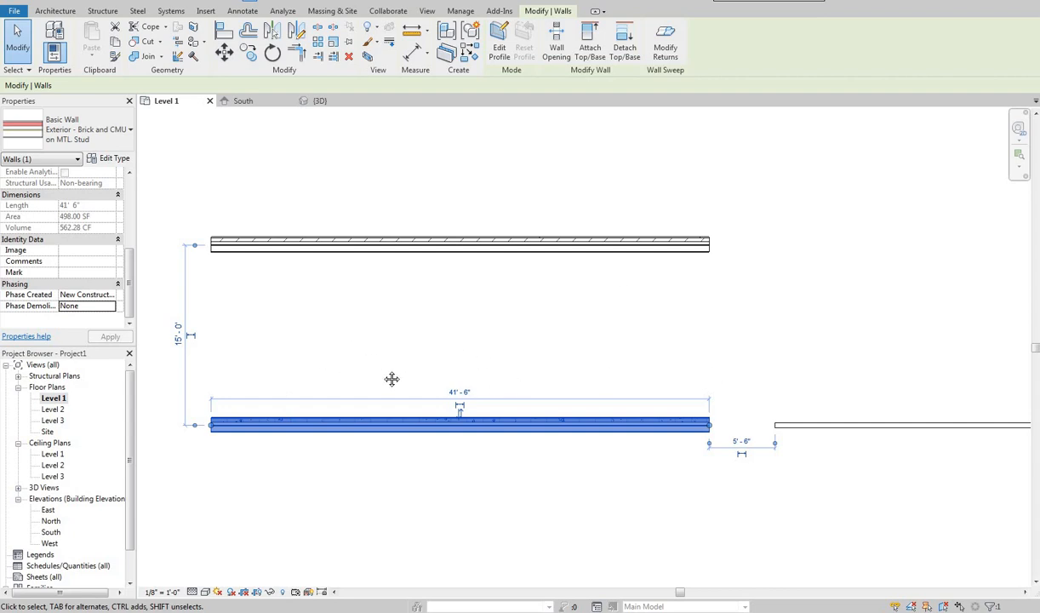
pyautogui.moveTo(392, 379); pyautogui.dragTo(404, 376, button='middle')
pyautogui.moveTo(342, 244); pyautogui.dragTo(367, 280, button='middle')
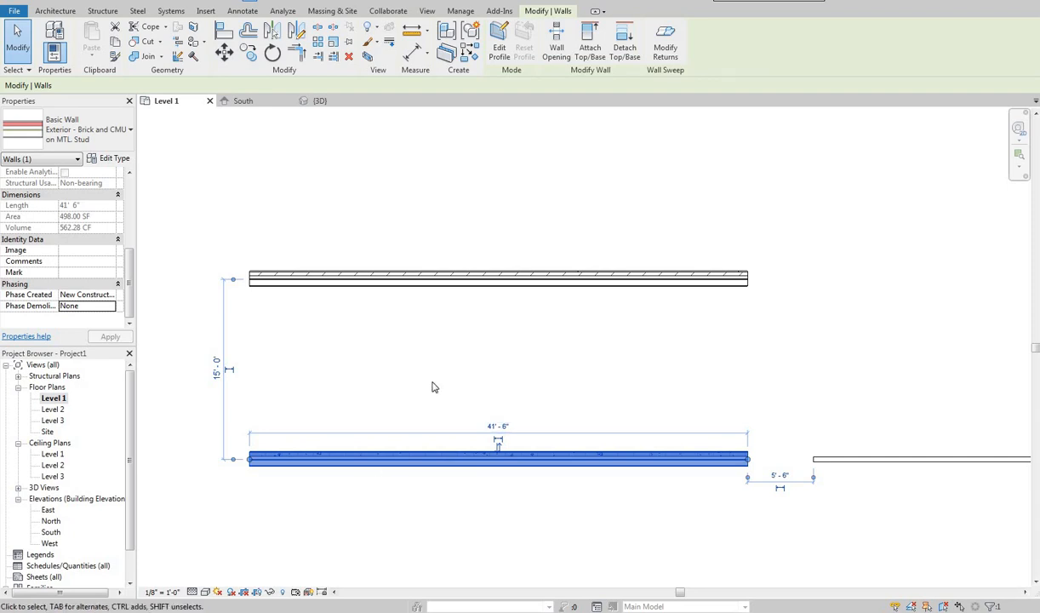
# Open the lower wall's type properties, enlarge the dialog and examine the Wrapping at Inserts options
pyautogui.moveTo(458, 379); pyautogui.dragTo(444, 395, button='middle')
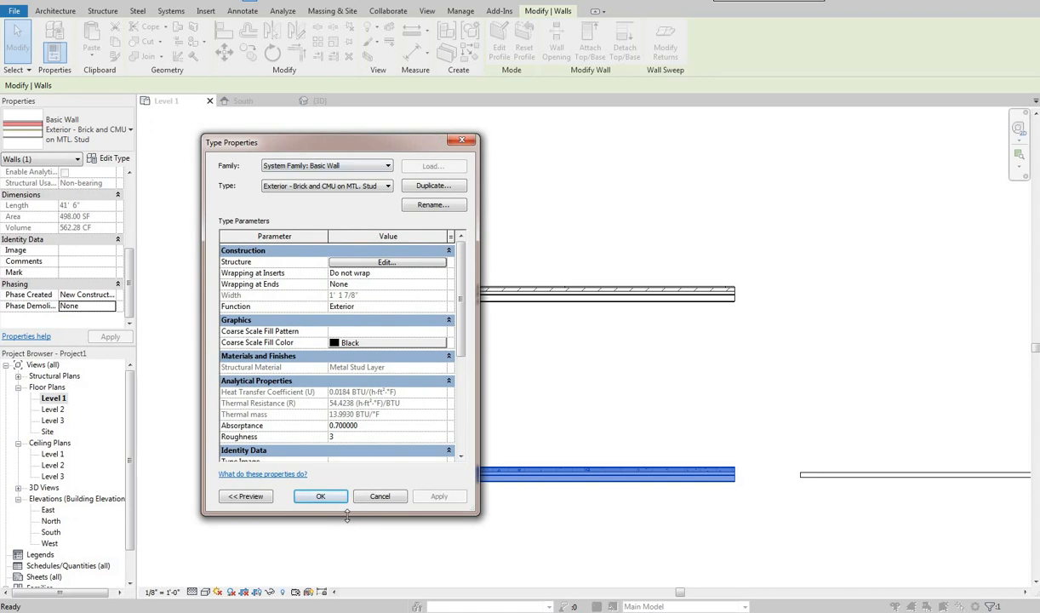
pyautogui.moveTo(323, 551); pyautogui.dragTo(323, 587)
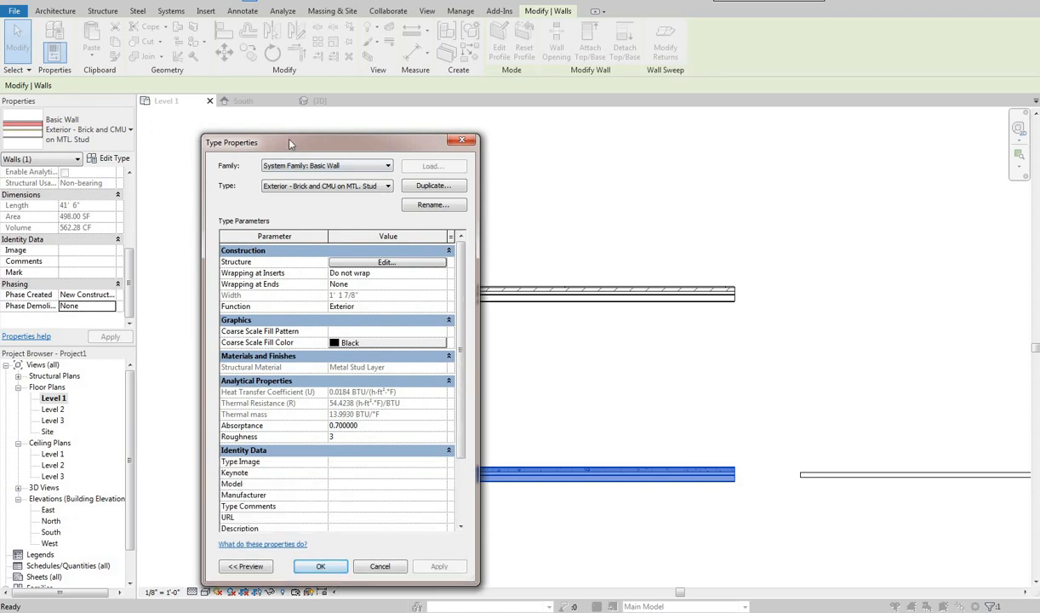
pyautogui.moveTo(289, 136); pyautogui.dragTo(148, 82)
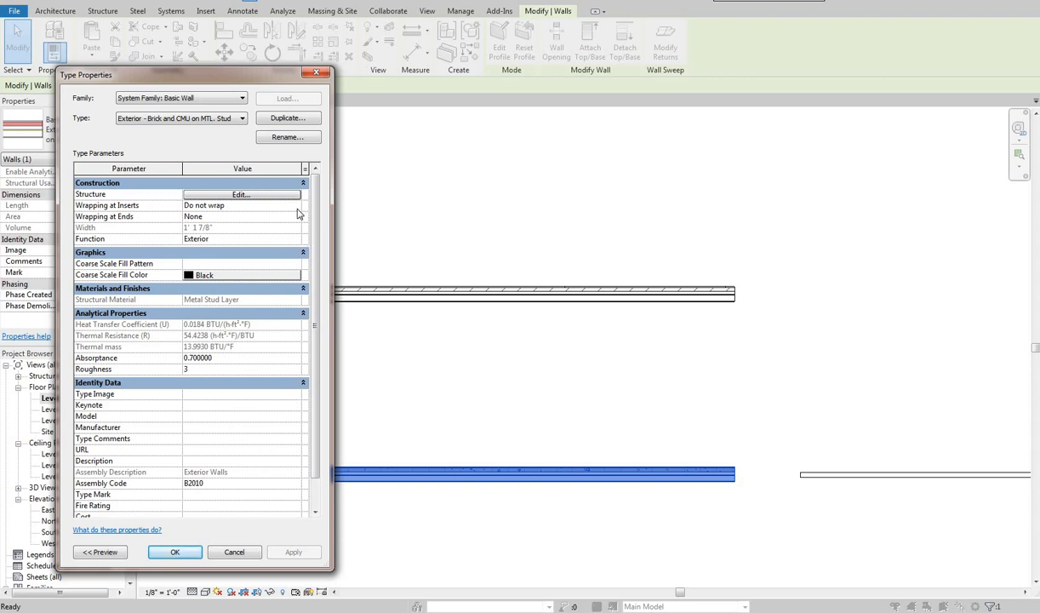
pyautogui.click(284, 205)
pyautogui.click(205, 207)
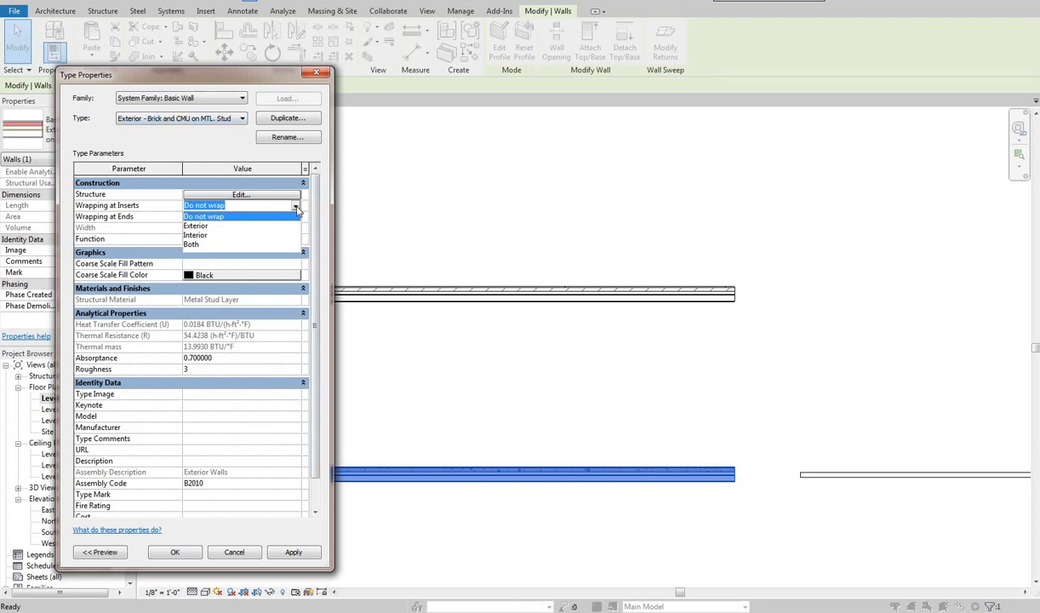
pyautogui.click(428, 453)
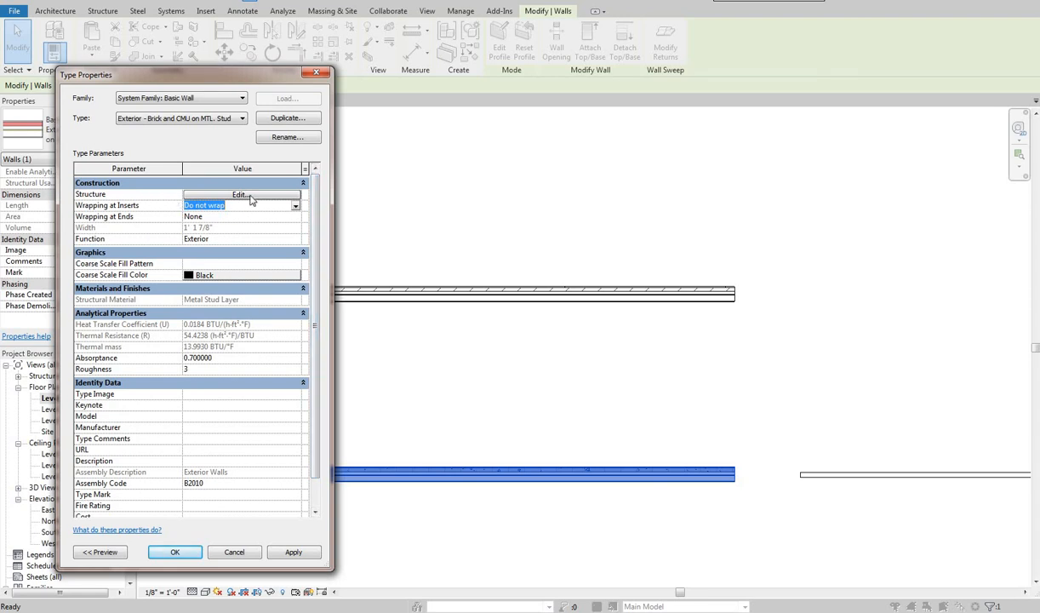
# Inspect the wall type's layer structure with plan and section previews, then leave the assembly without changes
pyautogui.click(216, 195)
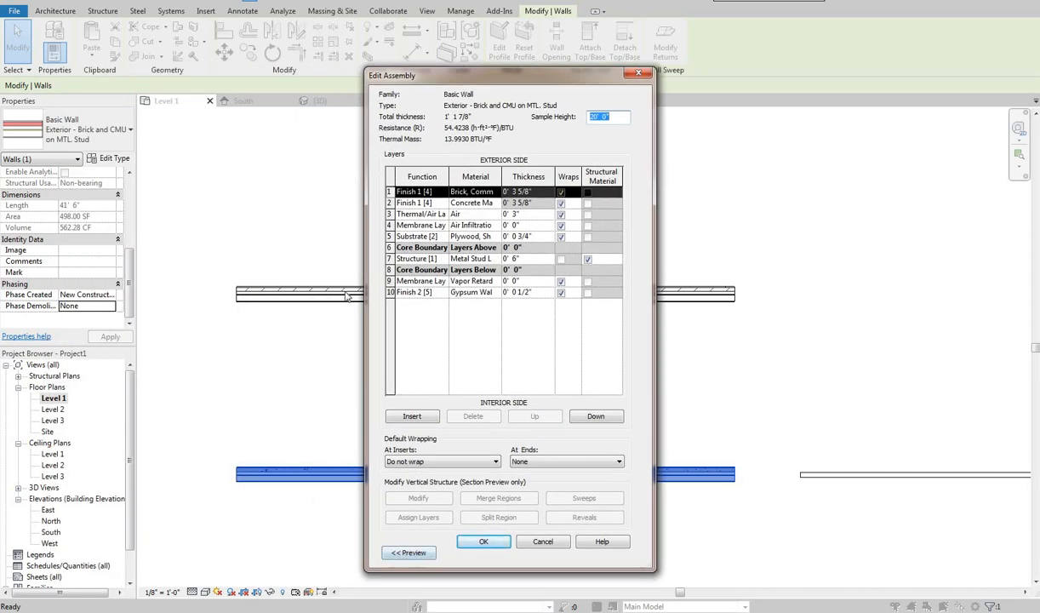
pyautogui.click(408, 552)
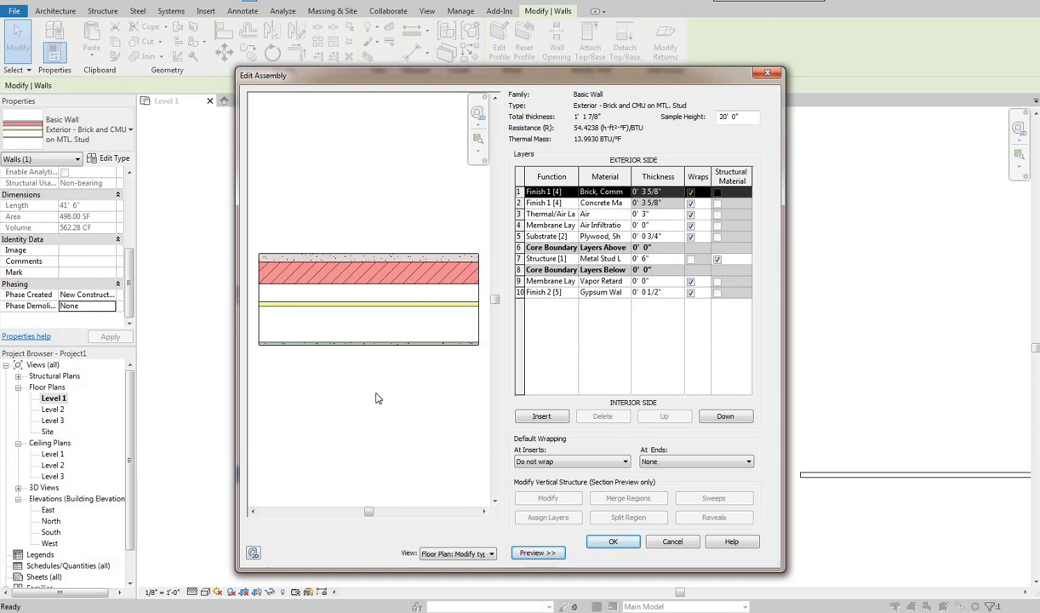
pyautogui.click(458, 553)
pyautogui.click(451, 587)
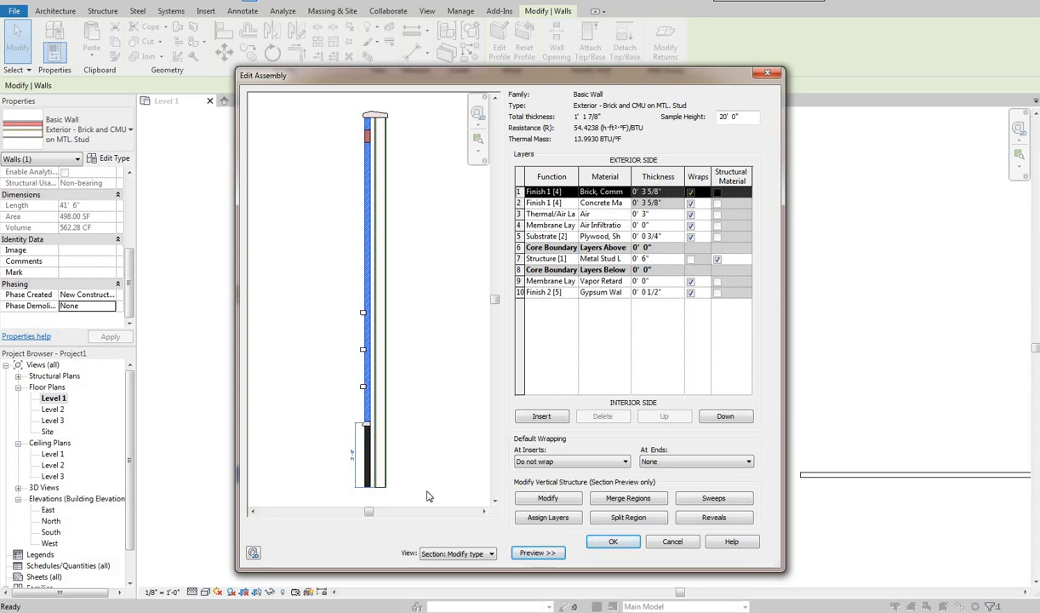
pyautogui.click(532, 553)
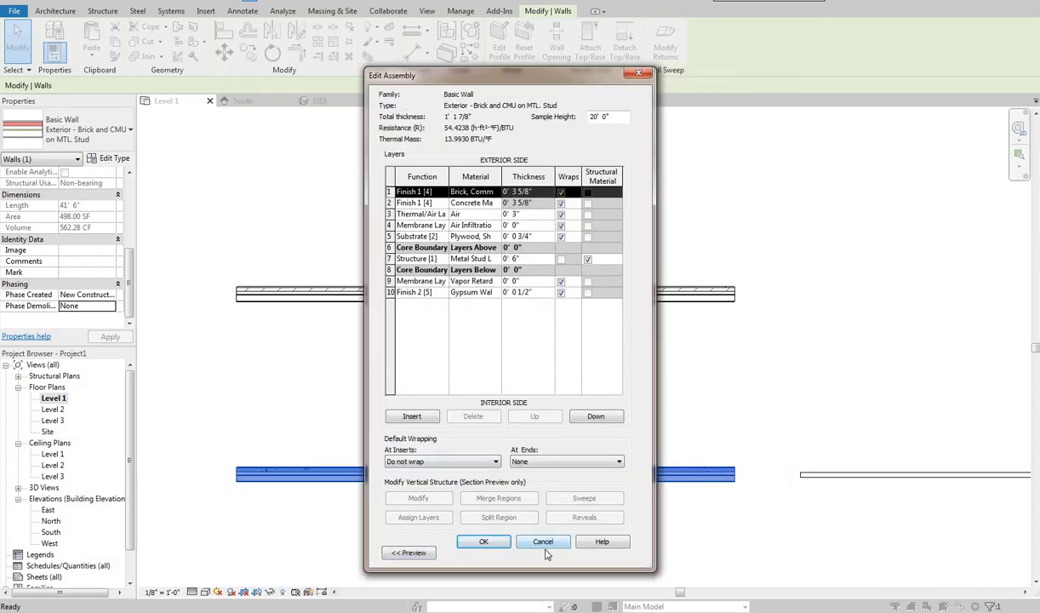
pyautogui.click(547, 540)
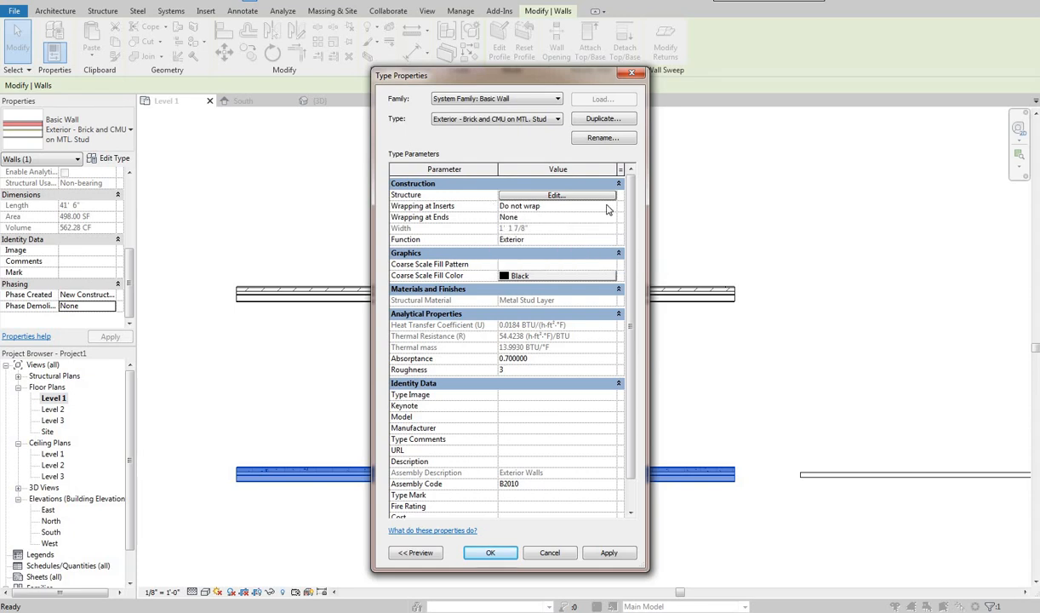
# Recheck the wall type's Wrapping at Inserts options, then close the type properties without changes and clear the selection
pyautogui.click(521, 206)
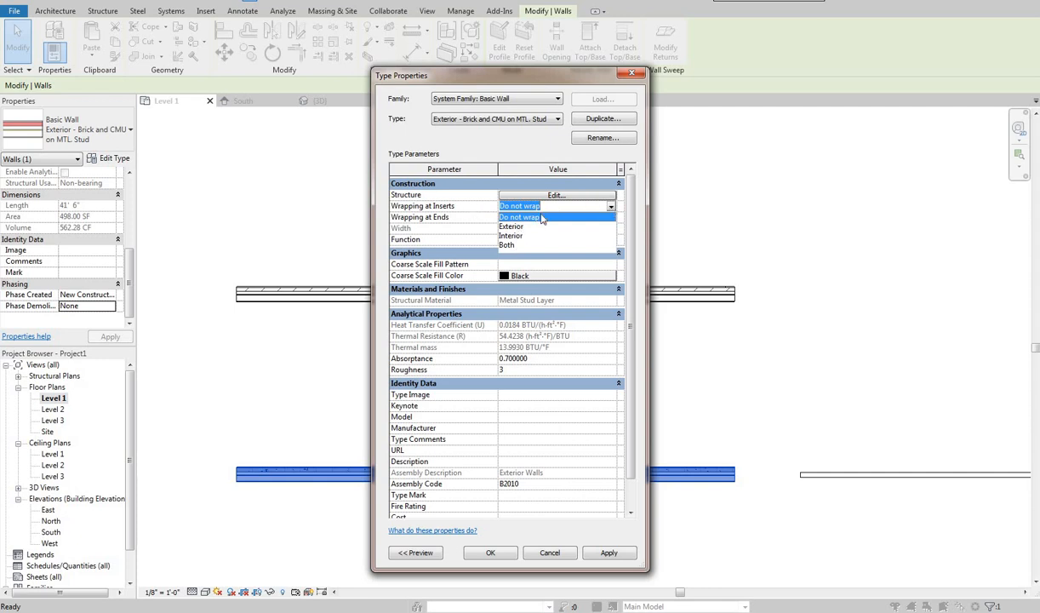
pyautogui.click(565, 535)
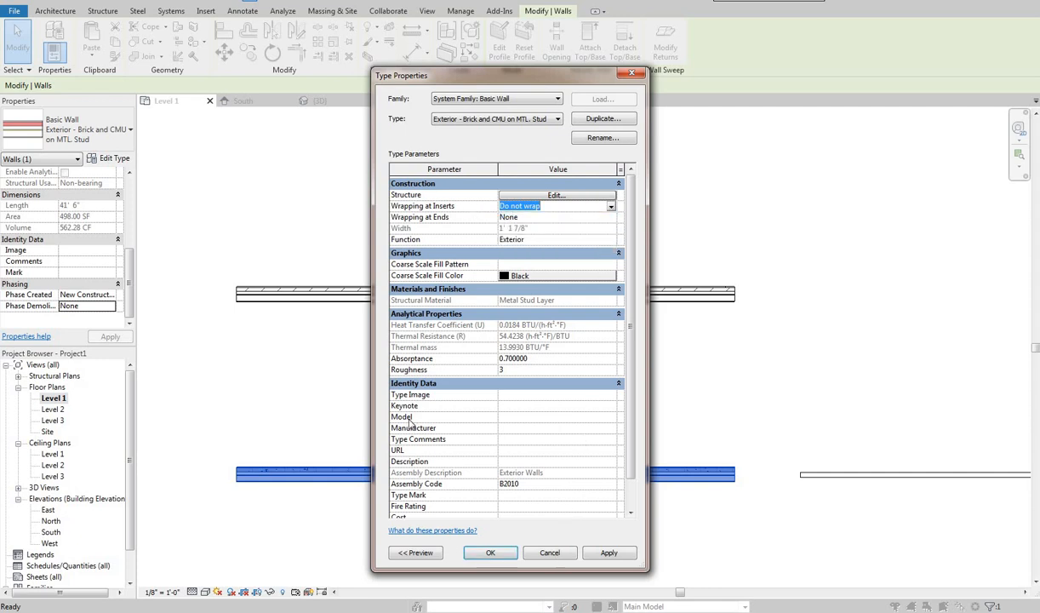
pyautogui.press('Escape')
pyautogui.press('Escape')
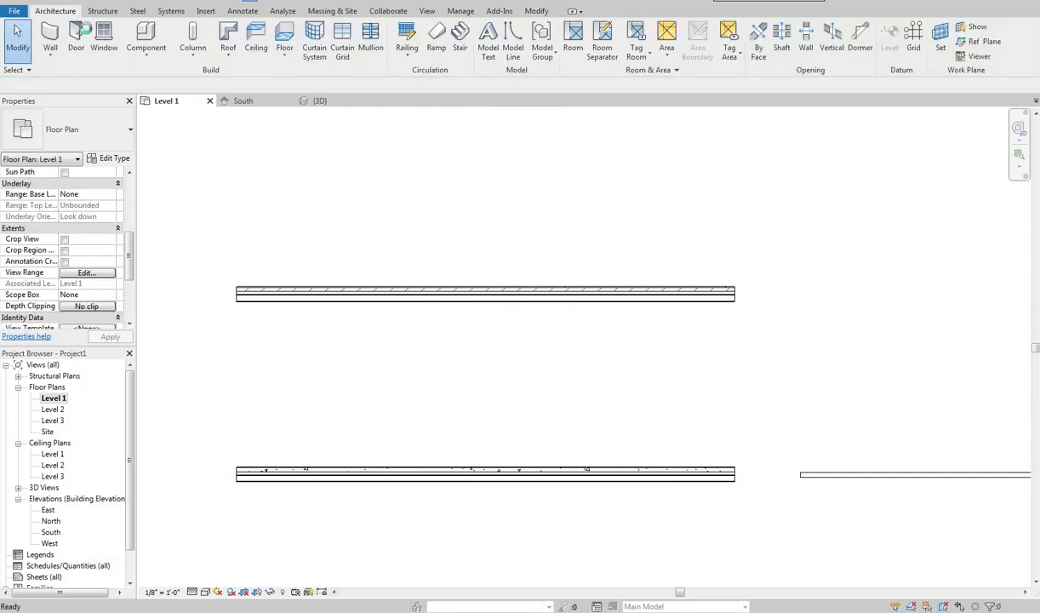
# Place a Single-Flush 36" x 84" door in the lower compound wall, about 16' 0" from its left end
pyautogui.click(77, 34)
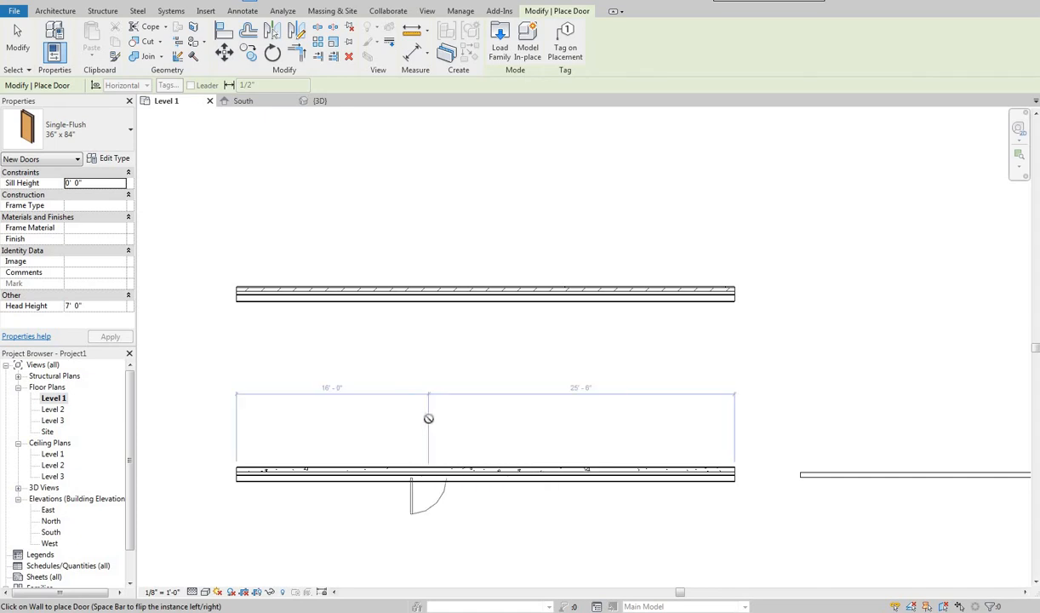
pyautogui.click(427, 475)
pyautogui.rightClick(426, 476)
pyautogui.click(459, 422)
# Set Wrapping at Inserts to Exterior in the type properties of the wall hosting the door and apply it
pyautogui.scroll(5, 418, 409)
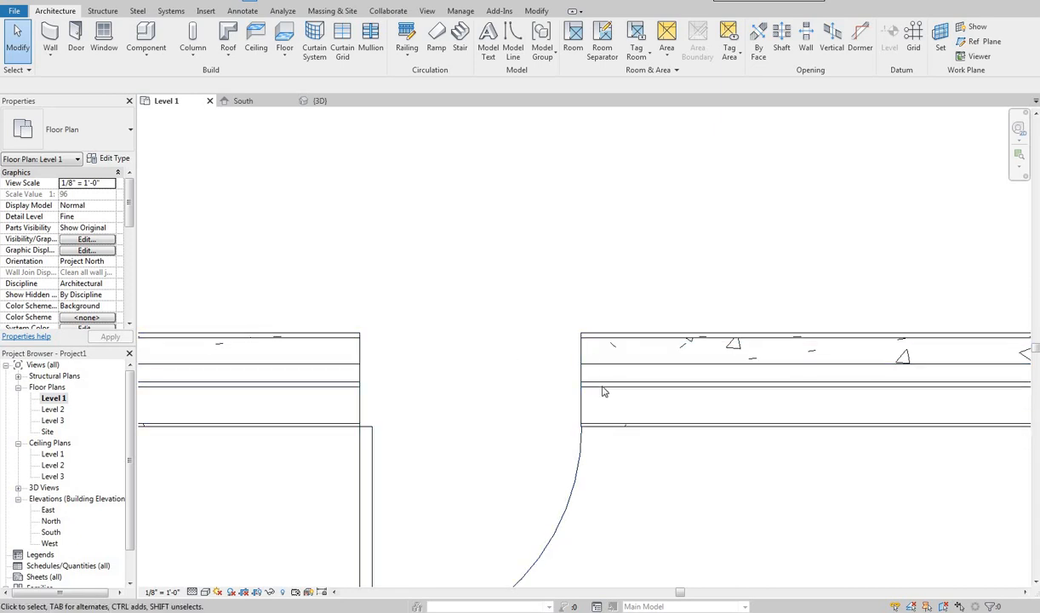
pyautogui.click(605, 336)
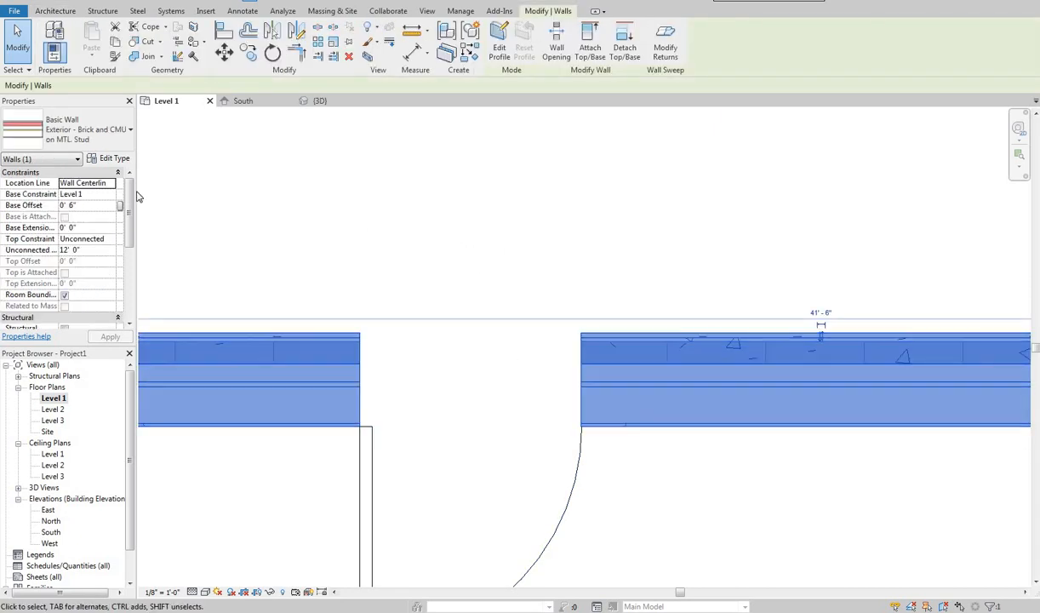
pyautogui.moveTo(656, 244); pyautogui.dragTo(634, 245, button='middle')
pyautogui.click(110, 158)
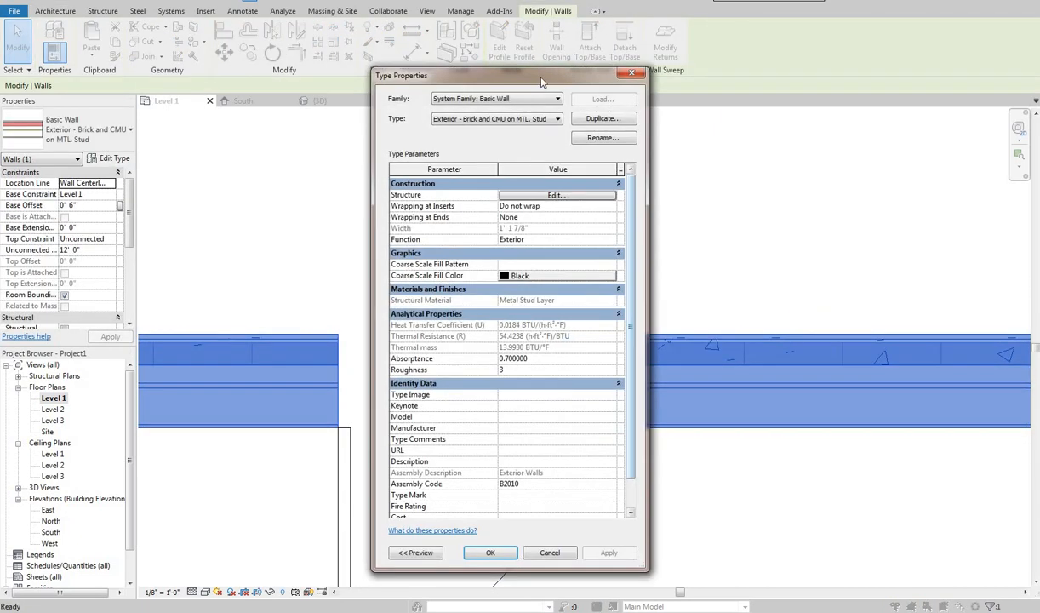
pyautogui.moveTo(596, 74); pyautogui.dragTo(794, 89)
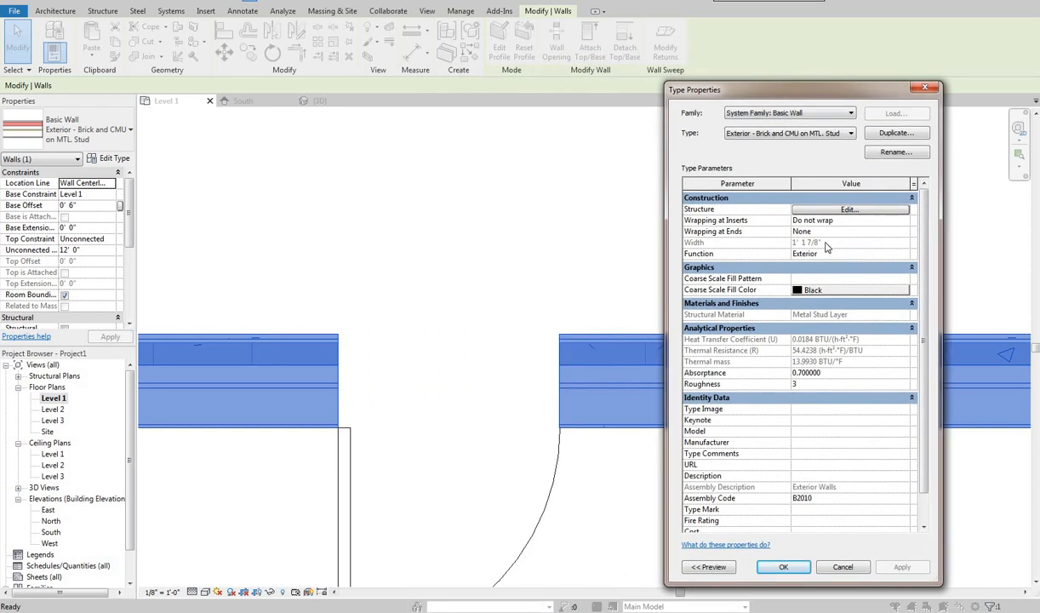
pyautogui.click(864, 220)
pyautogui.press('Down')
pyautogui.press('Return')
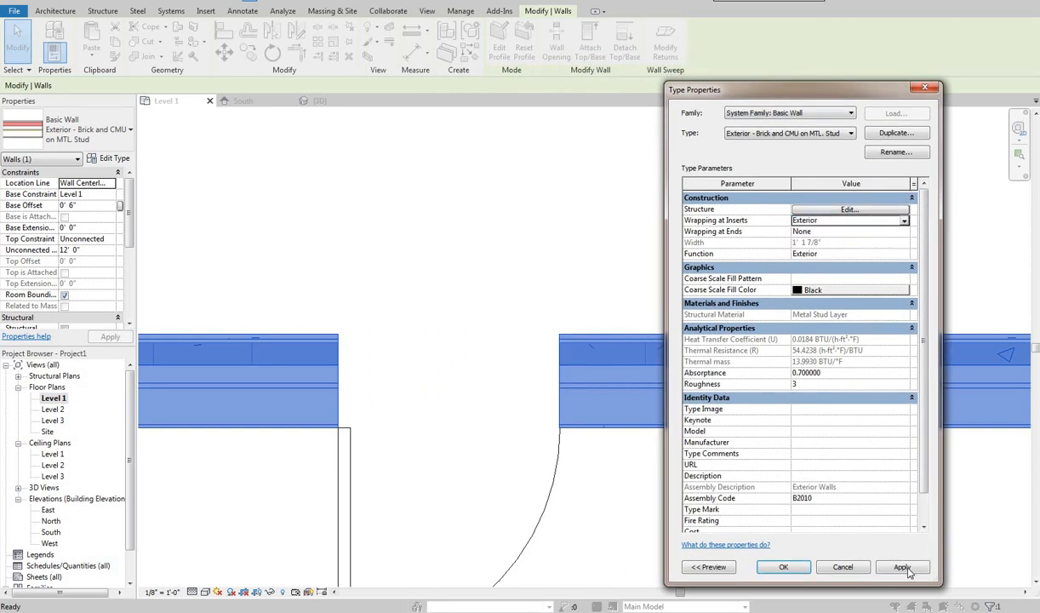
pyautogui.click(902, 567)
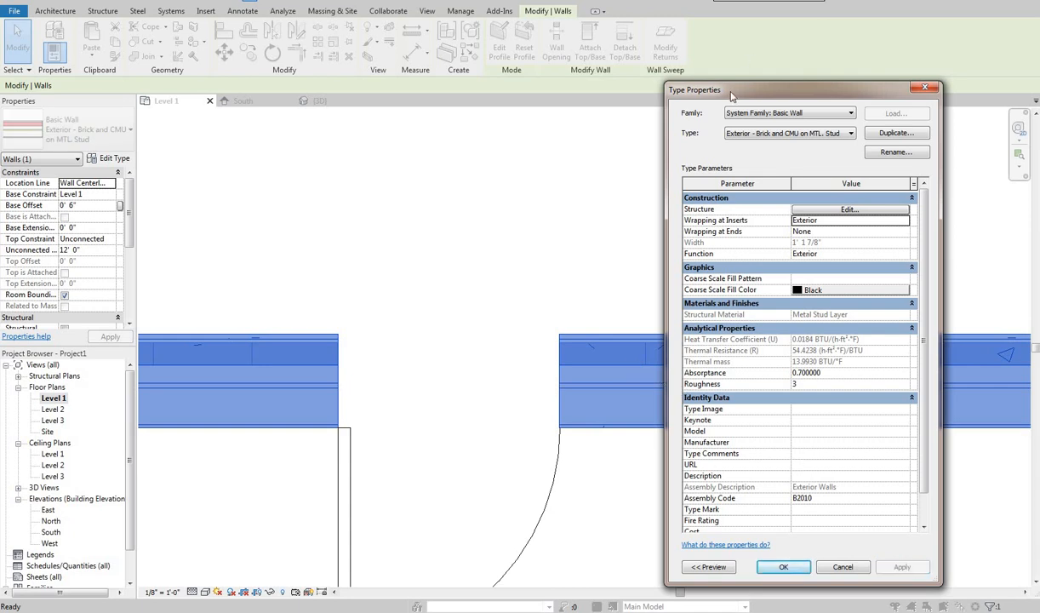
# Set the wall type's Wrapping at Inserts to Interior, apply it, and close the type properties with the selection cleared
pyautogui.moveTo(696, 92); pyautogui.dragTo(661, 89)
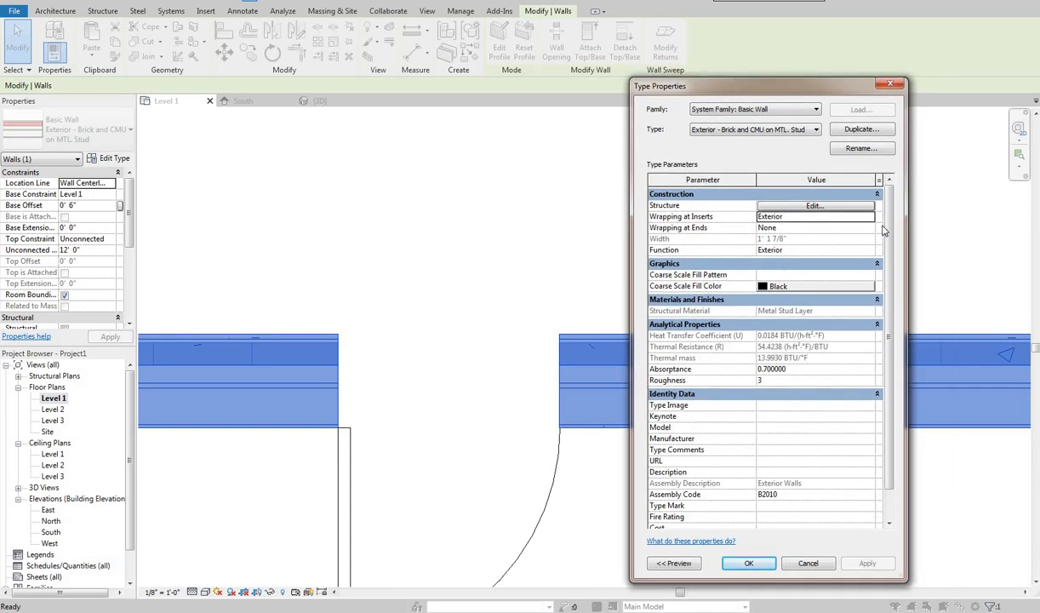
pyautogui.click(814, 216)
pyautogui.click(775, 243)
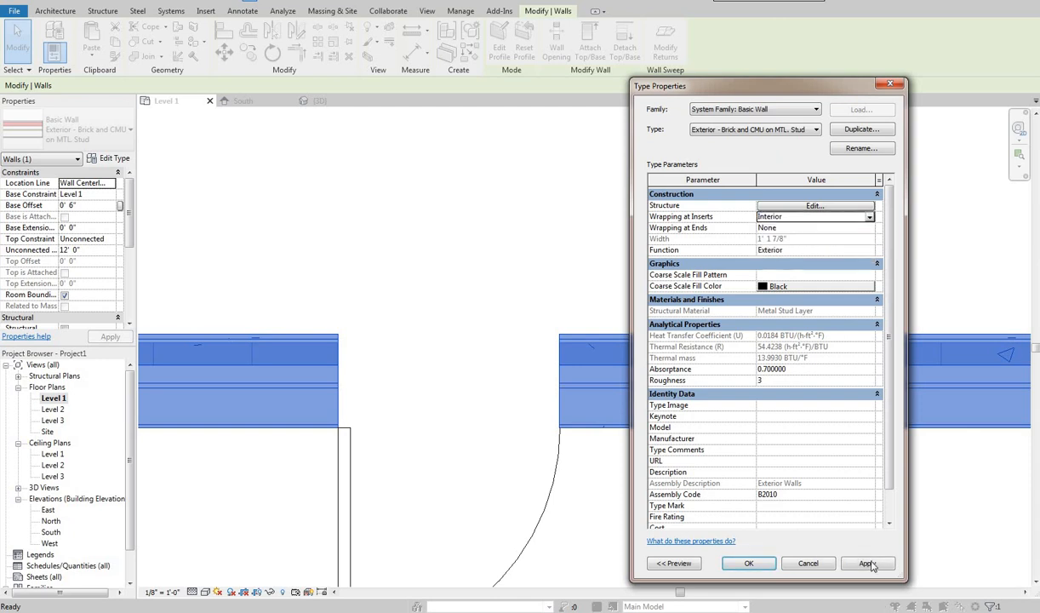
pyautogui.click(862, 559)
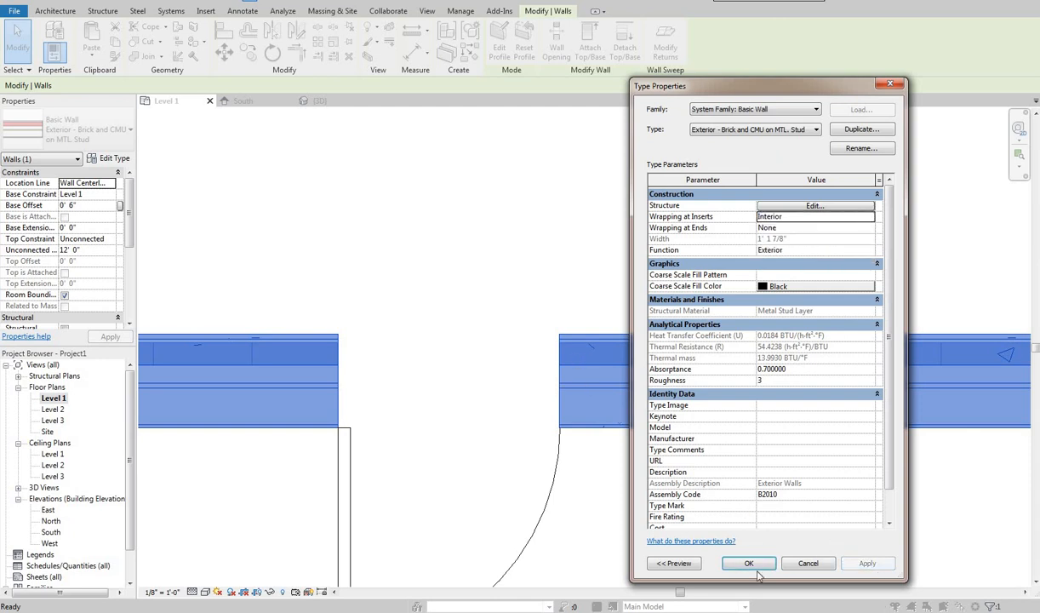
pyautogui.press('Return')
pyautogui.click(602, 276)
# In the door wall's type structure, turn off Wraps for the Thermal/Air, air infiltration Membrane and plywood Substrate layers, and accept the changes
pyautogui.scroll(-3, 470, 265)
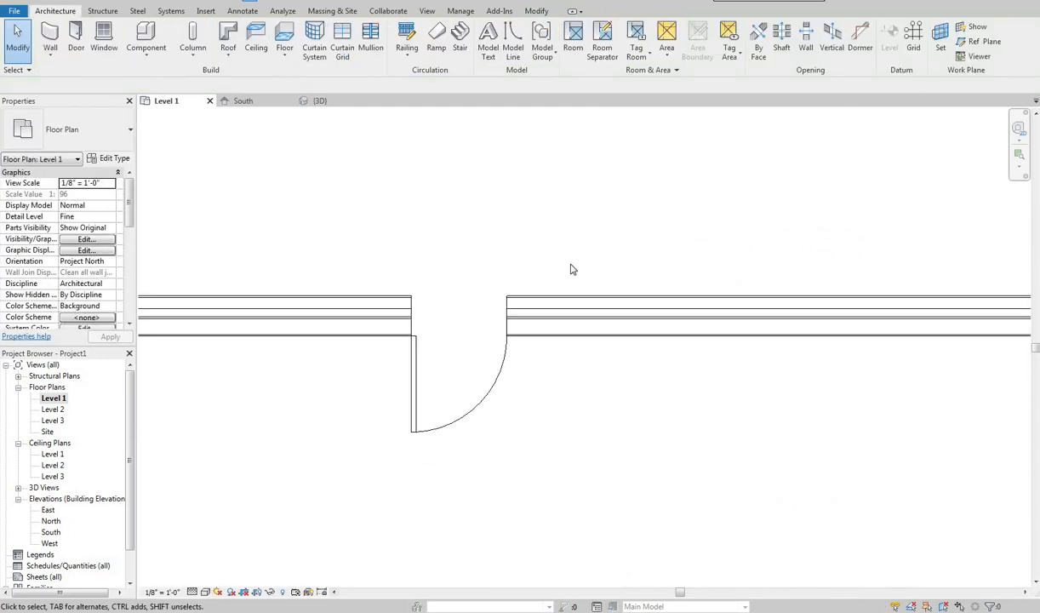
pyautogui.scroll(-1, 486, 330)
pyautogui.moveTo(348, 346); pyautogui.dragTo(497, 328, button='middle')
pyautogui.scroll(-1, 497, 328)
pyautogui.moveTo(594, 321); pyautogui.dragTo(569, 318, button='middle')
pyautogui.click(533, 310)
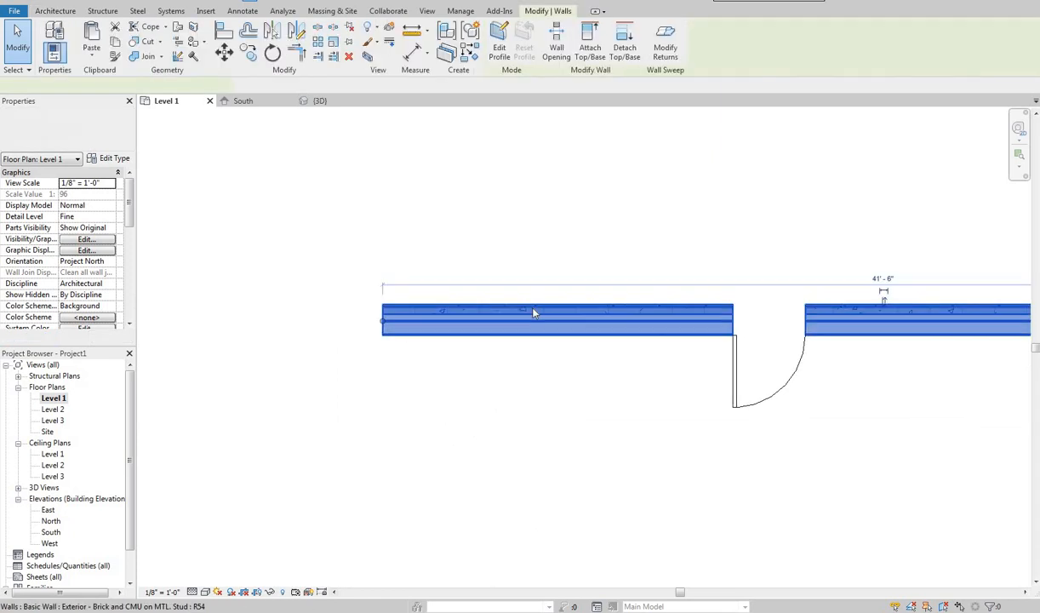
pyautogui.scroll(2, 575, 256)
pyautogui.scroll(-4, 512, 263)
pyautogui.moveTo(512, 263); pyautogui.dragTo(360, 310, button='middle')
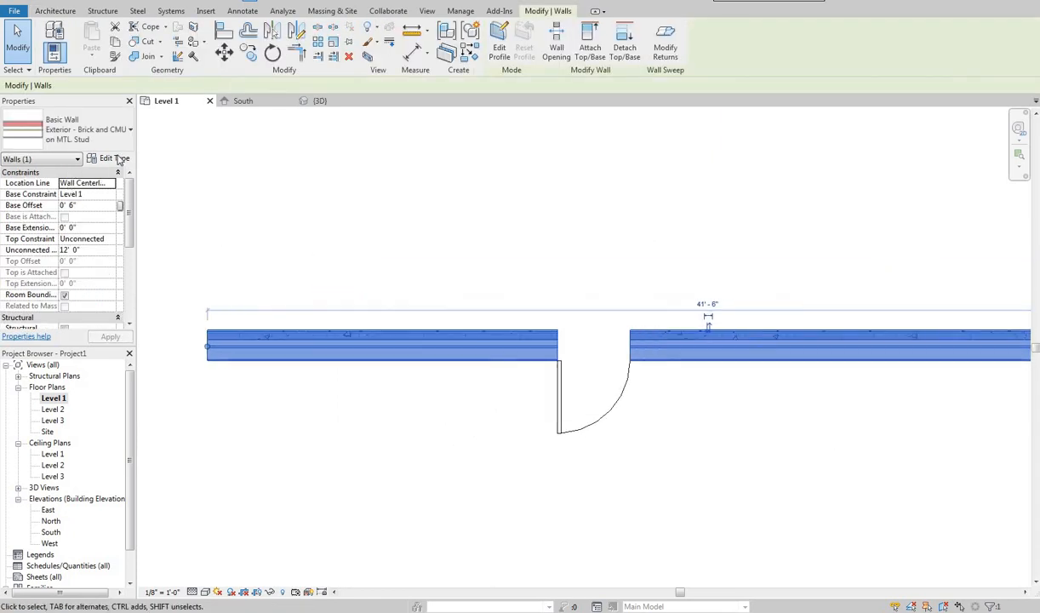
pyautogui.click(109, 158)
pyautogui.click(807, 206)
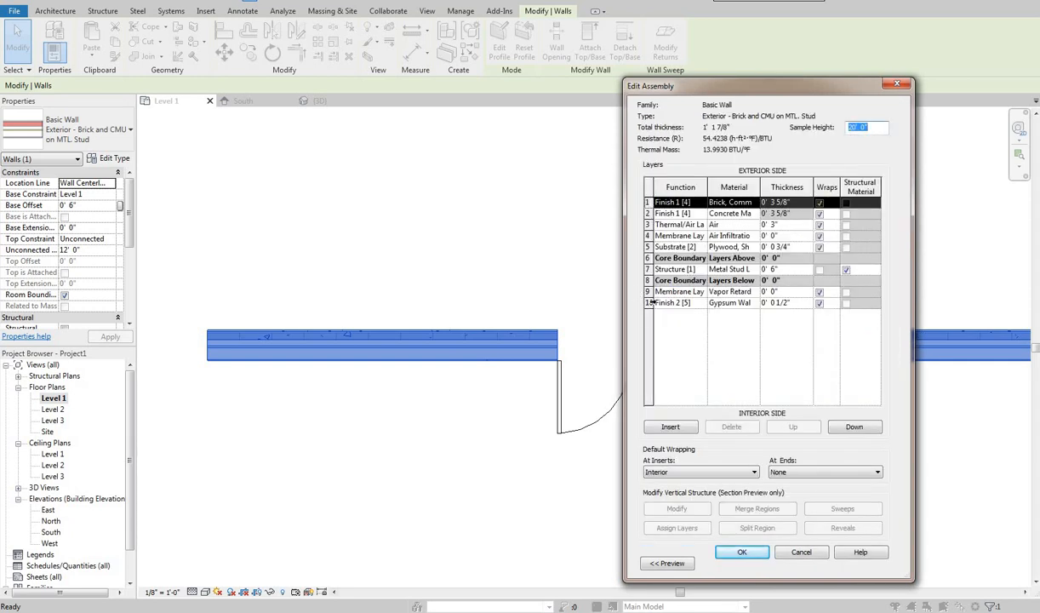
pyautogui.click(820, 247)
pyautogui.click(819, 235)
pyautogui.click(819, 224)
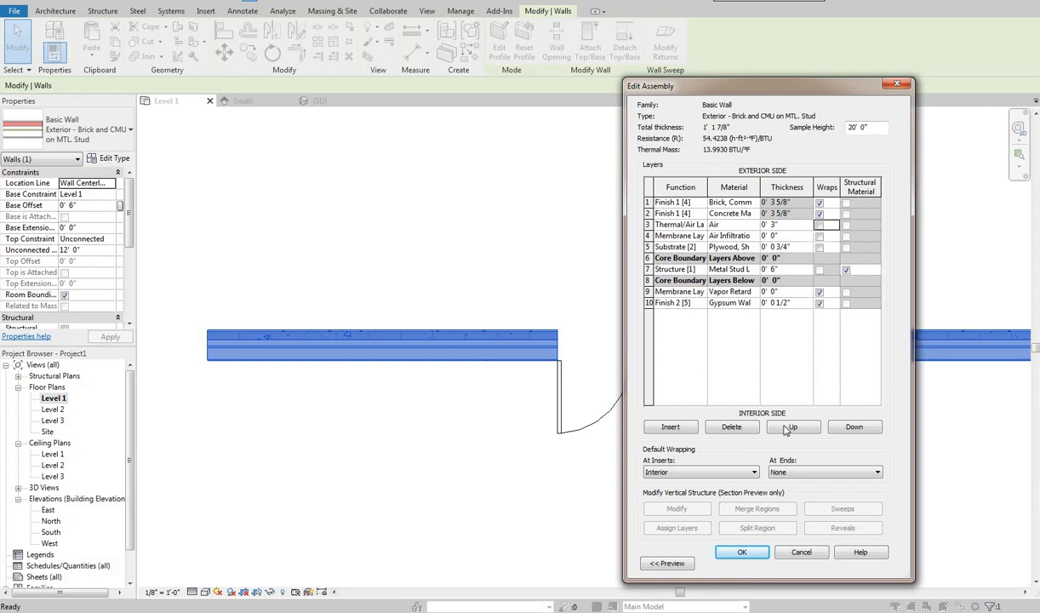
pyautogui.click(742, 551)
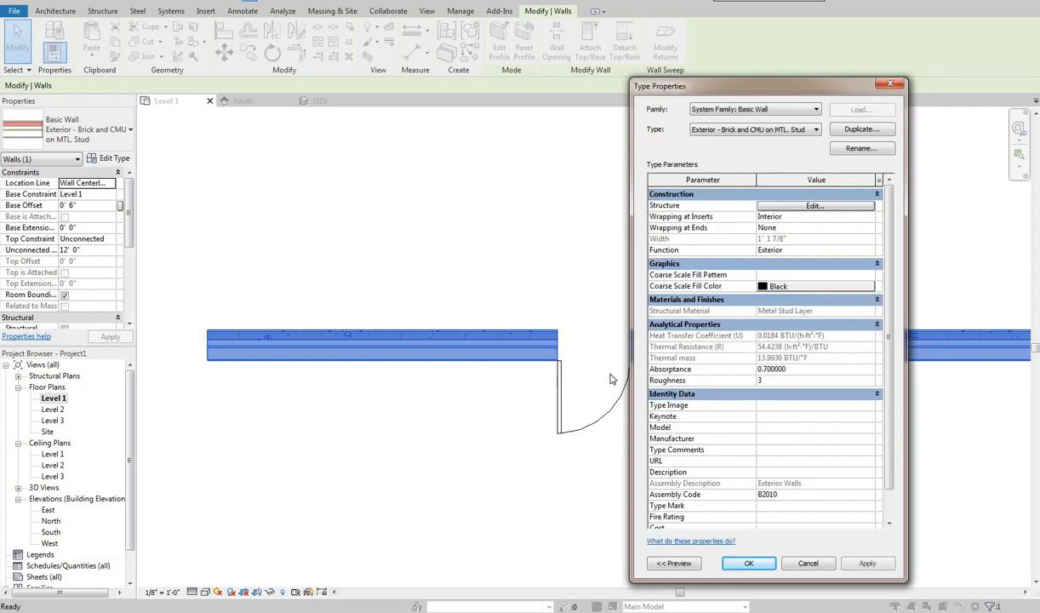
pyautogui.press('Return')
# Place a Fixed 36" x 48" window in the same wall, about 5' 8" right of the door, centre to centre, and end the command
pyautogui.scroll(3, 486, 316)
pyautogui.scroll(3, 487, 317)
pyautogui.moveTo(541, 318); pyautogui.dragTo(387, 273, button='middle')
pyautogui.scroll(-1, 386, 273)
pyautogui.click(53, 13)
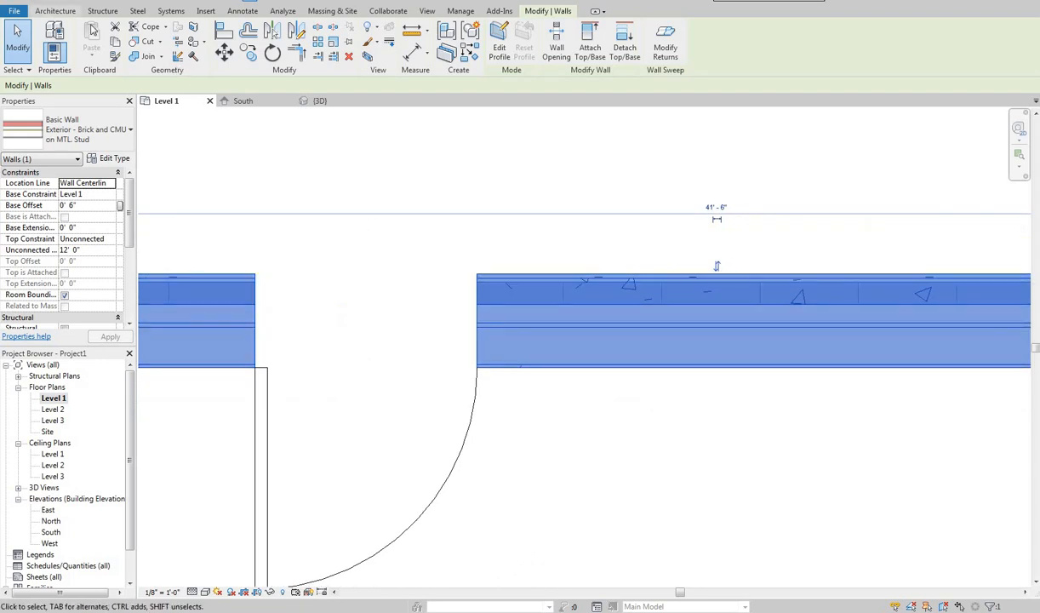
pyautogui.click(101, 36)
pyautogui.moveTo(734, 318); pyautogui.dragTo(591, 305, button='middle')
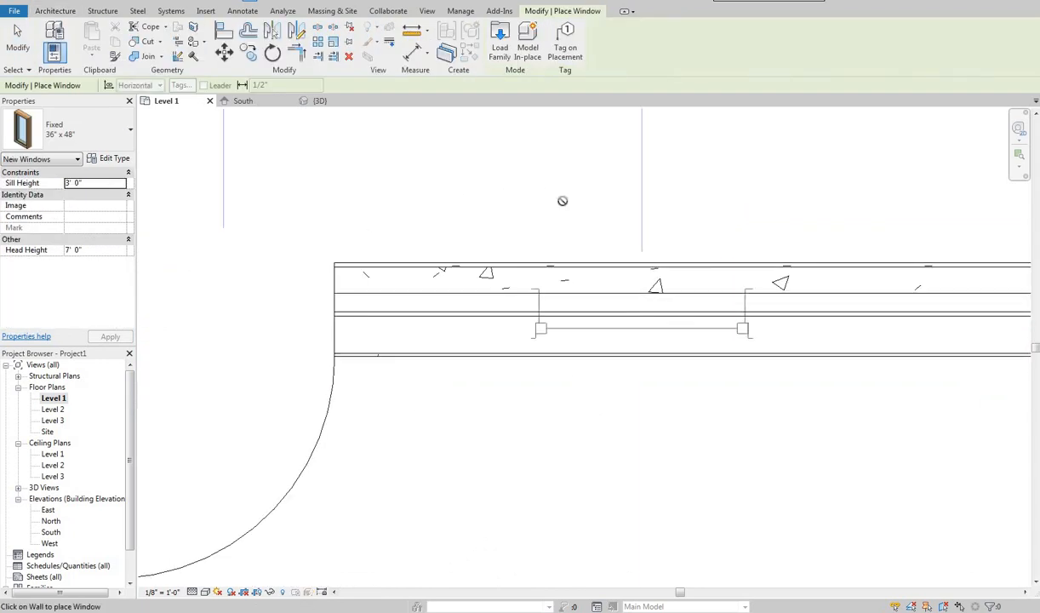
pyautogui.rightClick(560, 207)
pyautogui.click(595, 210)
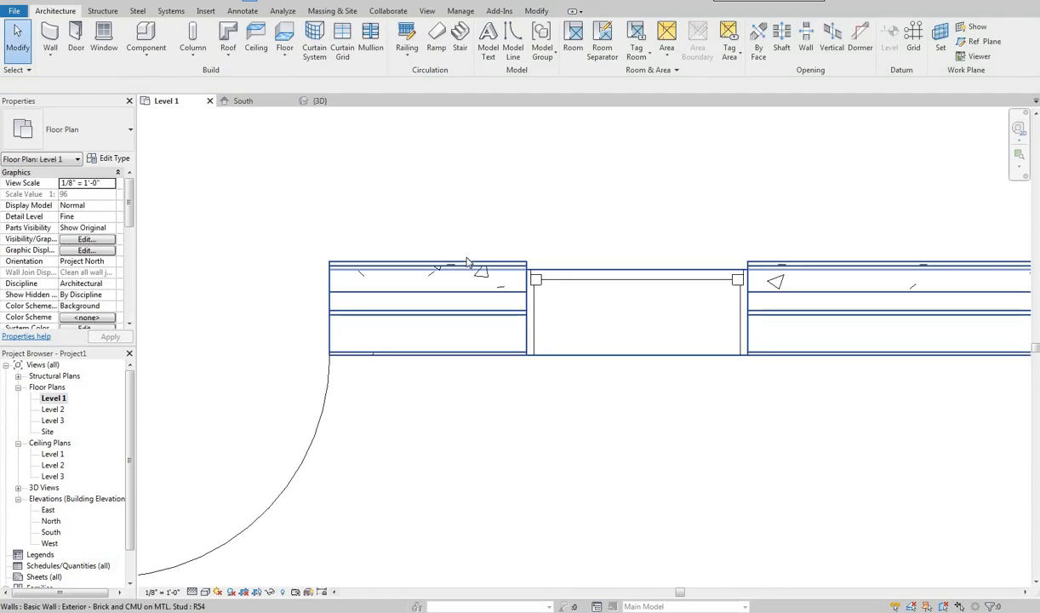
# Set Wrapping at Inserts to Both in the type properties of the wall hosting the window, apply it, and clear the selection
pyautogui.click(469, 264)
pyautogui.click(109, 158)
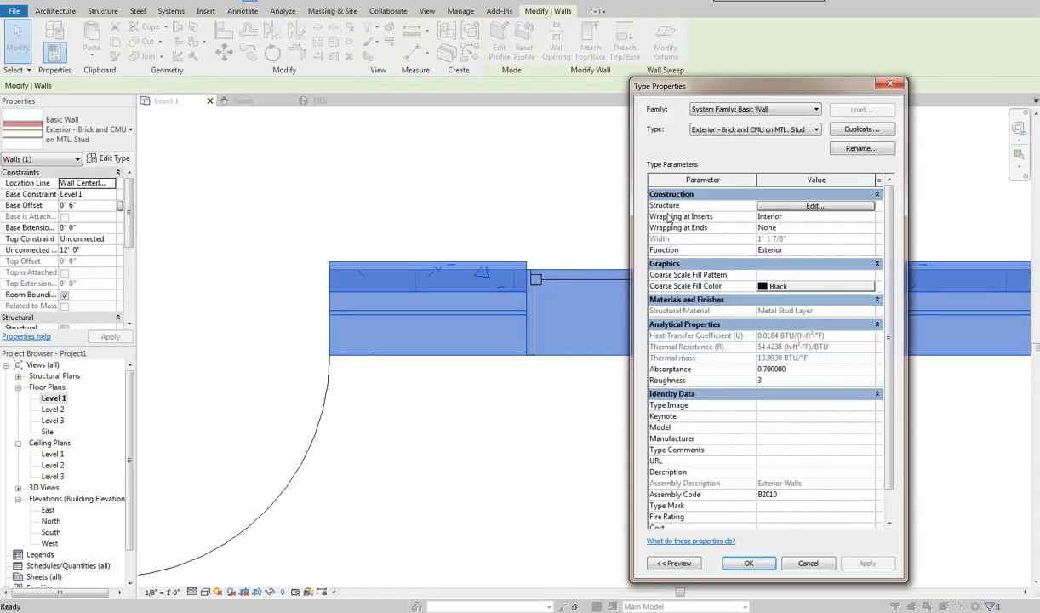
pyautogui.click(869, 217)
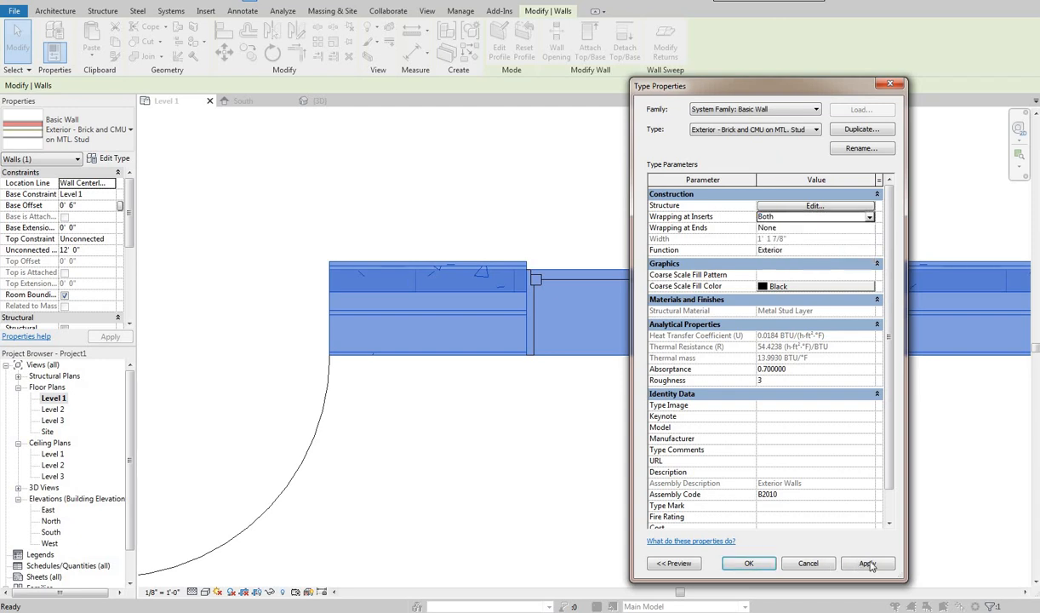
pyautogui.click(866, 563)
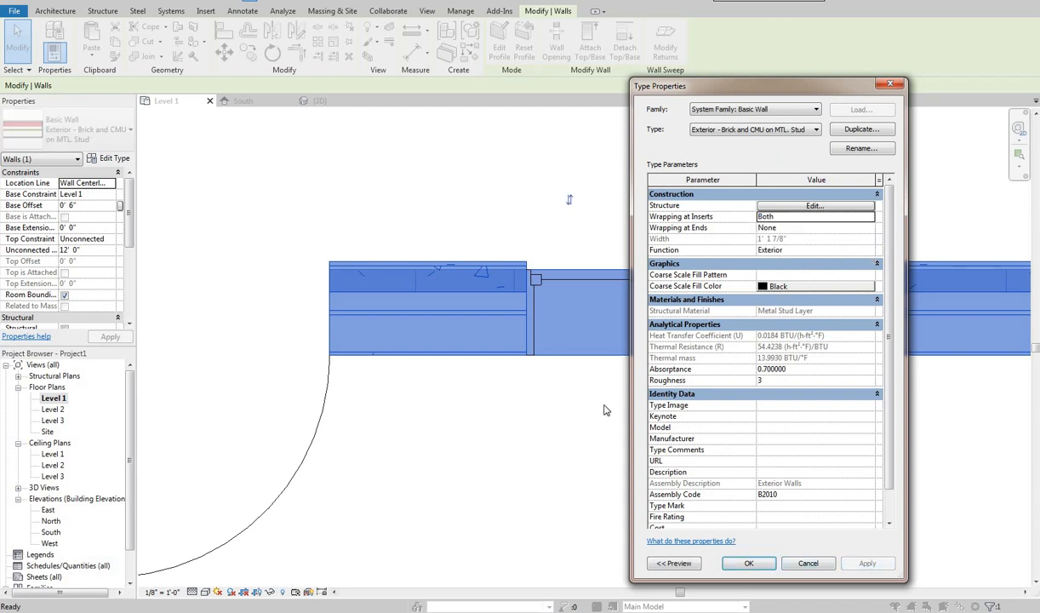
pyautogui.press('Return')
pyautogui.scroll(-2, 555, 355)
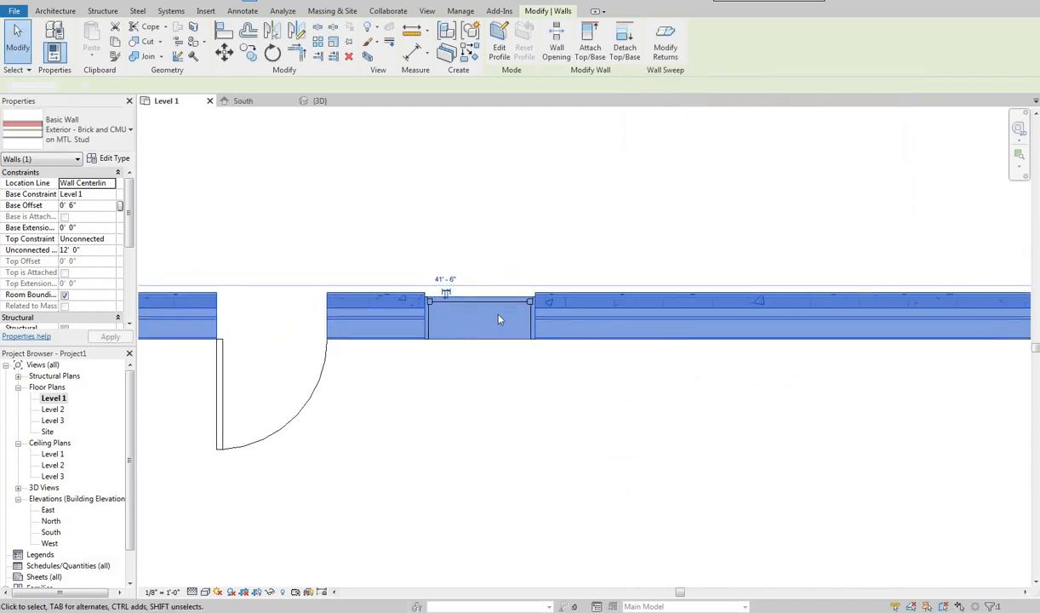
pyautogui.press('Escape')
# Examine in plan how the wall layers end at the window jambs and at the door opening
pyautogui.click(448, 294)
pyautogui.scroll(4, 452, 214)
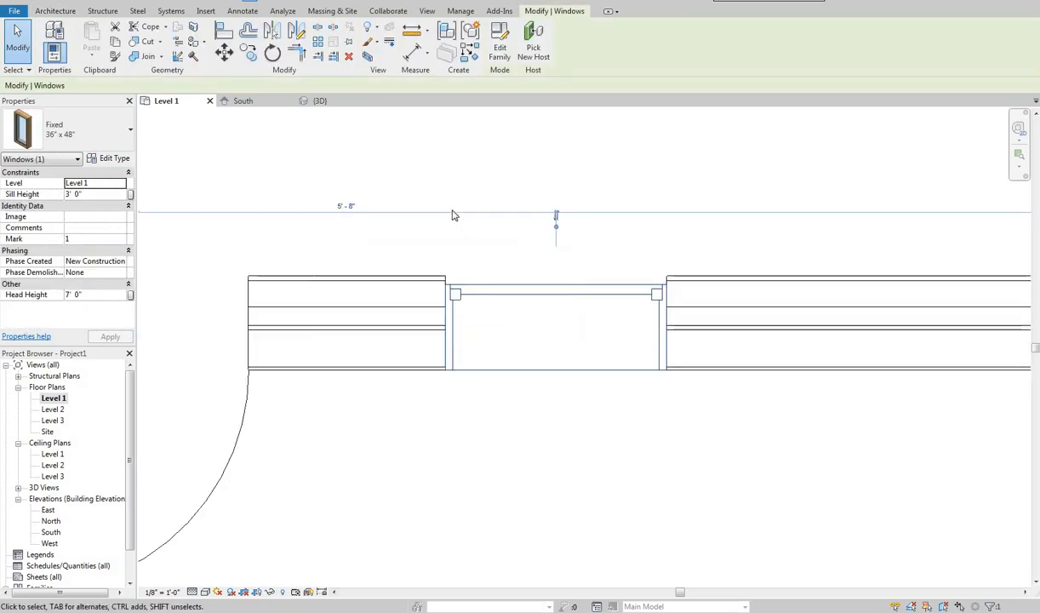
pyautogui.press('Escape')
pyautogui.scroll(-2, 415, 259)
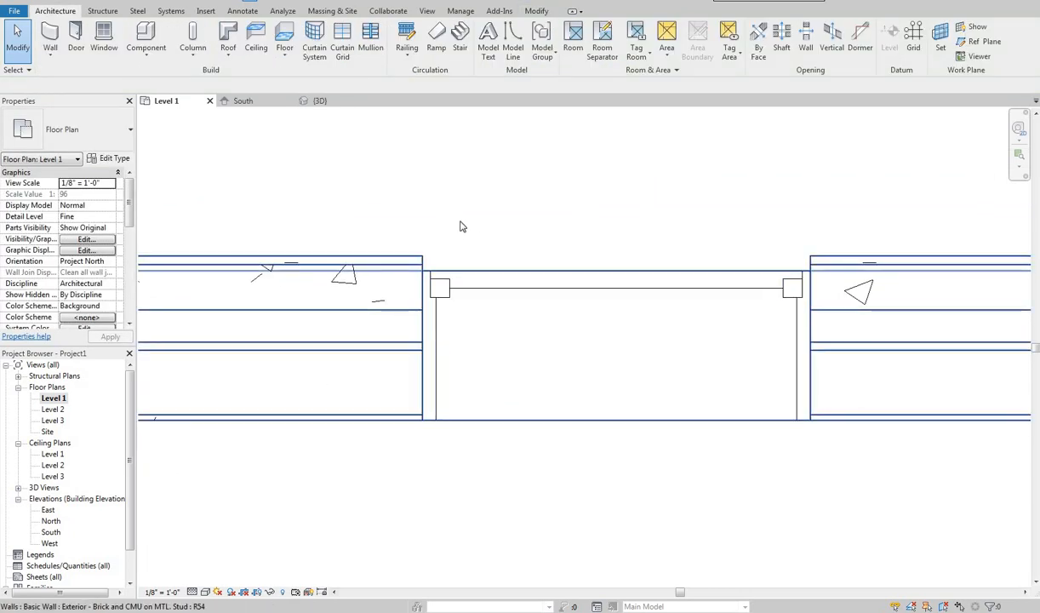
pyautogui.click(451, 211)
pyautogui.scroll(-3, 353, 199)
pyautogui.press('Escape')
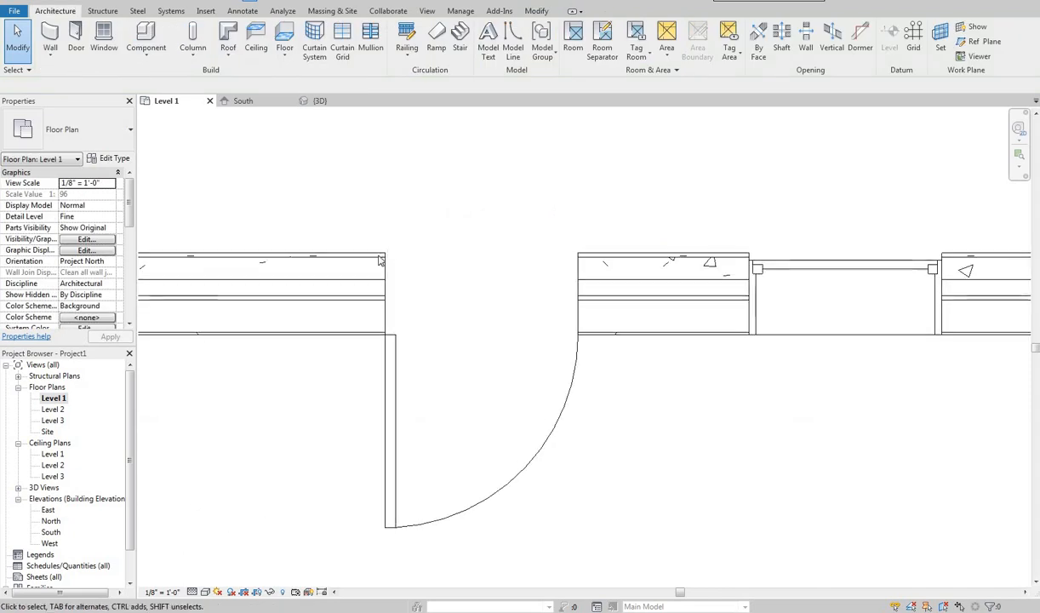
pyautogui.scroll(3, 374, 237)
pyautogui.scroll(-2, 581, 262)
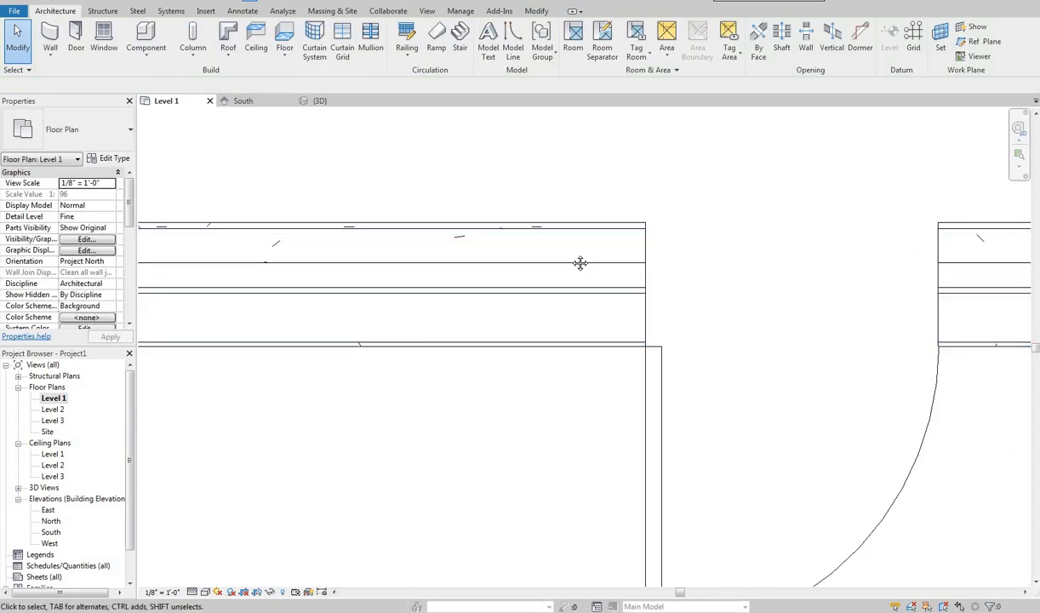
pyautogui.scroll(-1, 562, 281)
pyautogui.scroll(1, 604, 339)
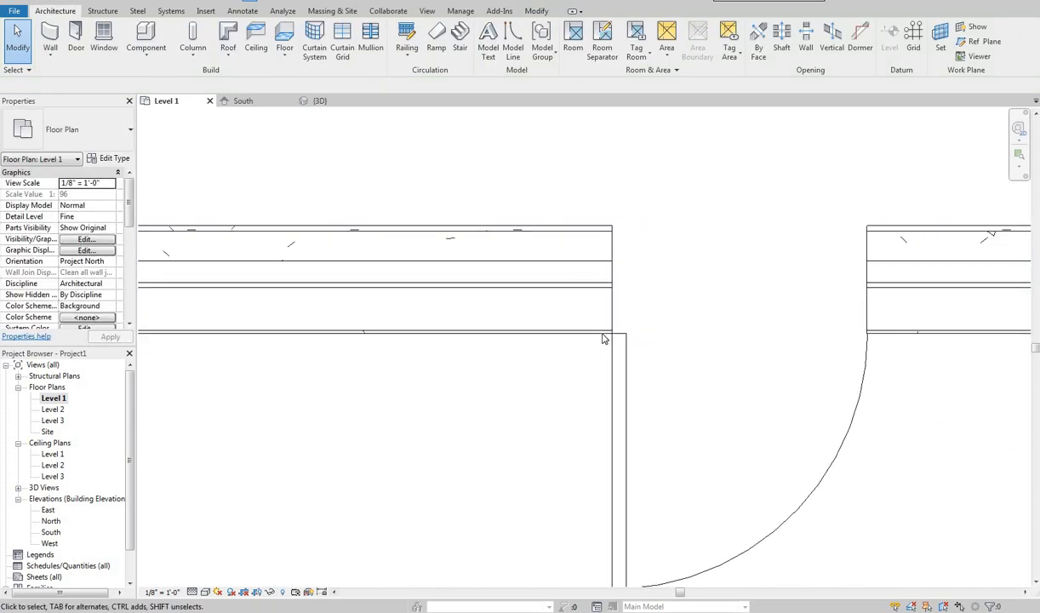
pyautogui.click(597, 332)
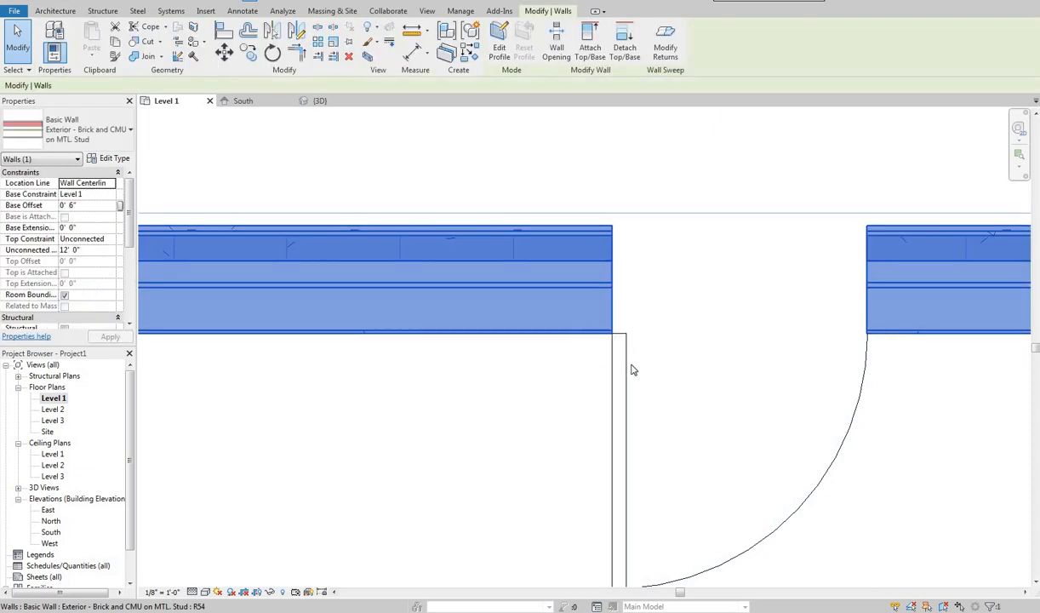
# Examine the window's frame and trim against the adjoining brick, CMU and stud layers on both sides
pyautogui.scroll(-3, 599, 297)
pyautogui.scroll(3, 530, 317)
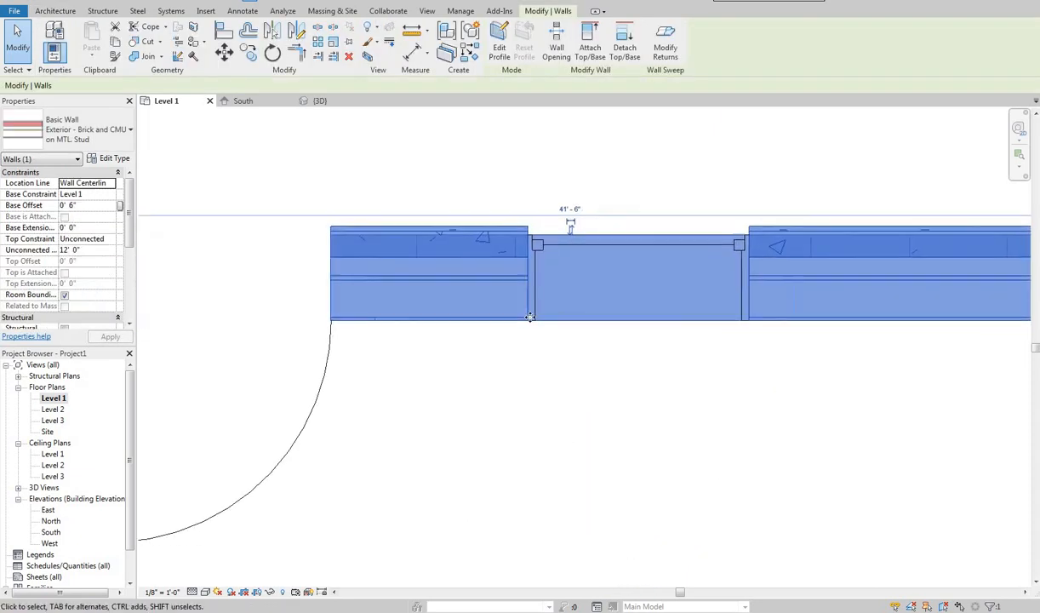
pyautogui.scroll(2, 534, 293)
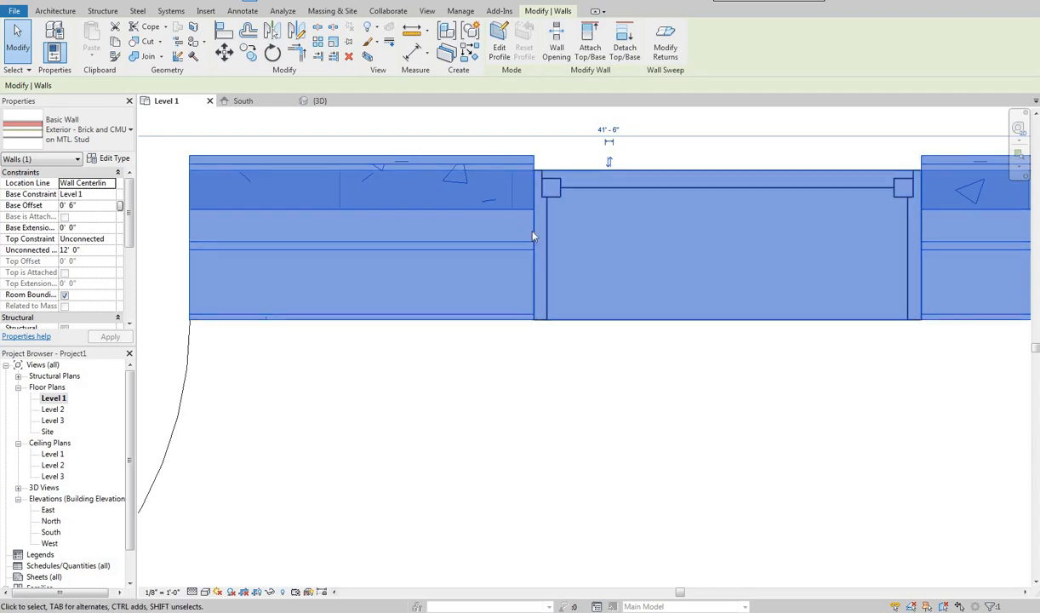
pyautogui.scroll(-2, 532, 231)
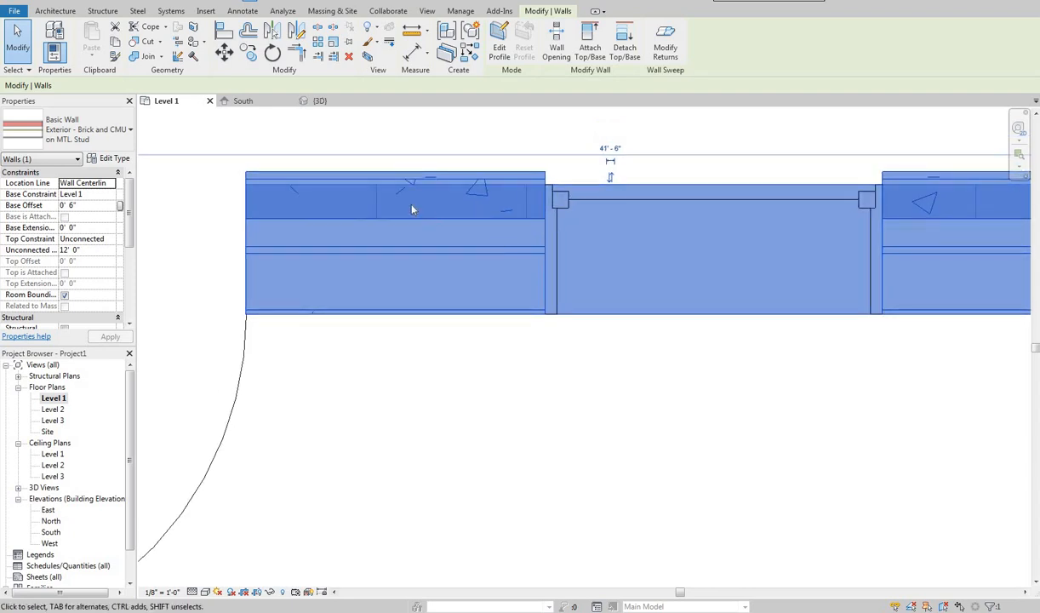
pyautogui.moveTo(498, 298); pyautogui.dragTo(483, 317, button='middle')
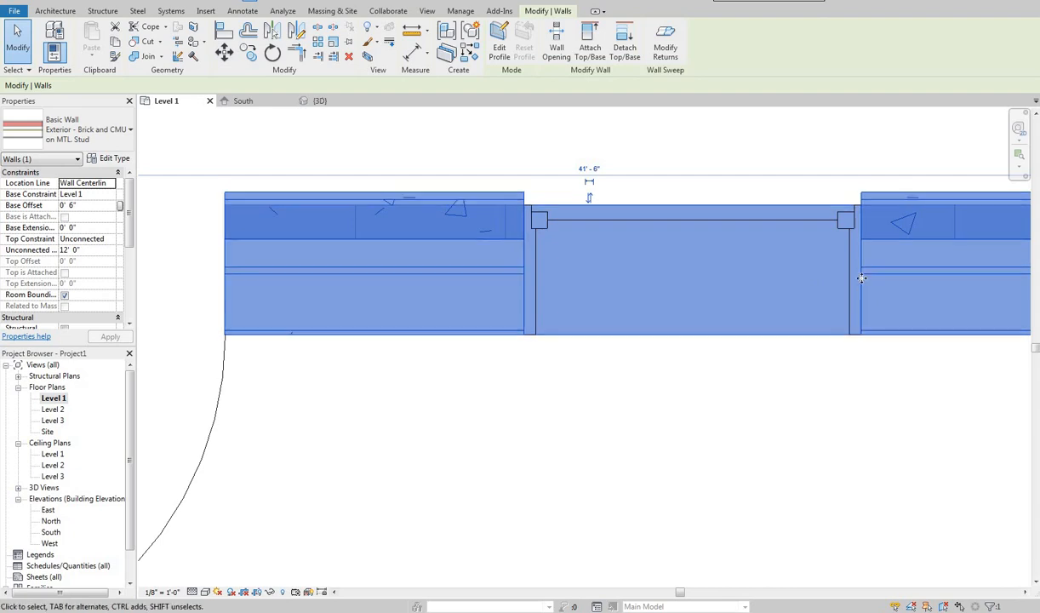
pyautogui.moveTo(882, 269); pyautogui.dragTo(842, 321, button='middle')
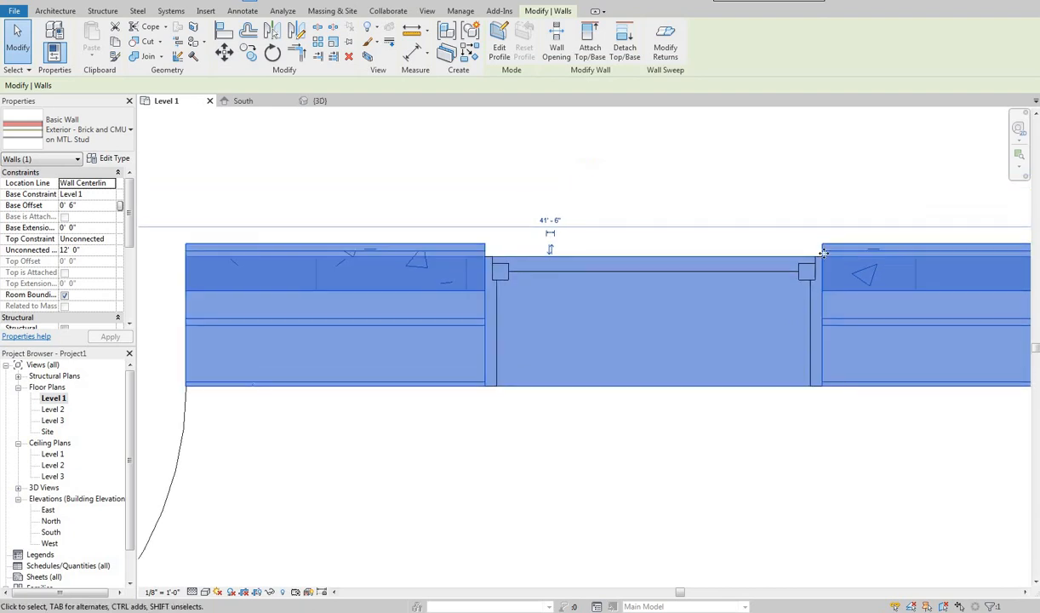
pyautogui.moveTo(661, 276); pyautogui.dragTo(475, 284, button='middle')
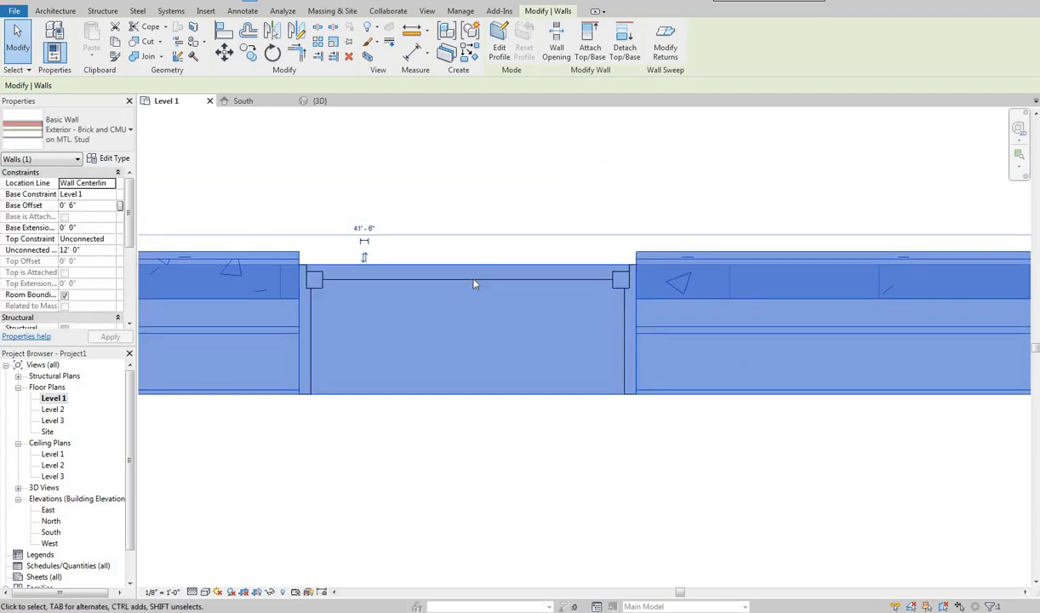
pyautogui.click(328, 277)
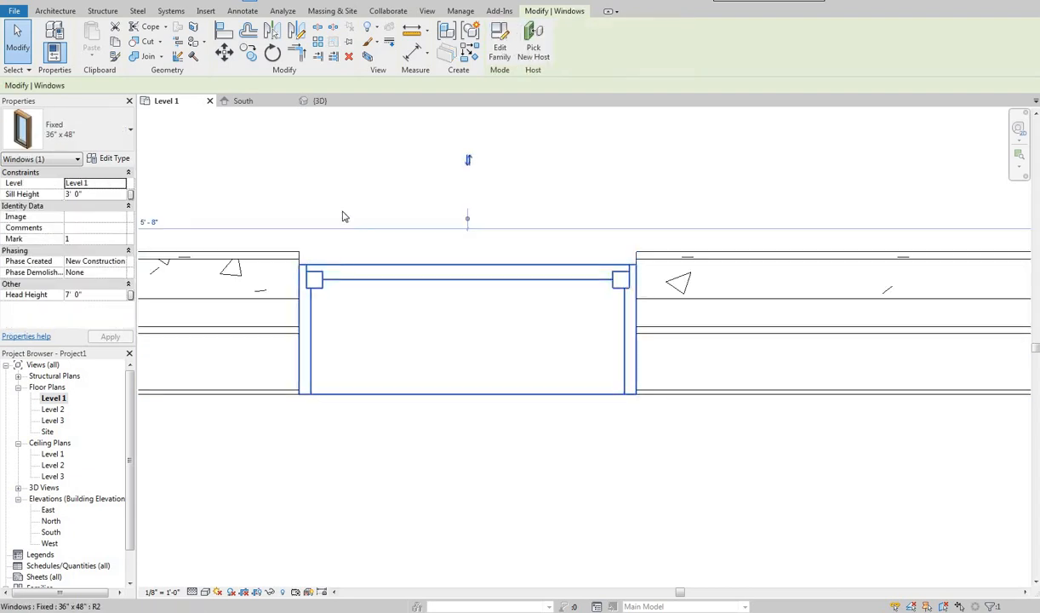
pyautogui.moveTo(339, 189)
pyautogui.mouseDown(button='middle')
pyautogui.moveTo(349, 198)
pyautogui.moveTo(339, 193)
pyautogui.mouseUp(button='middle')
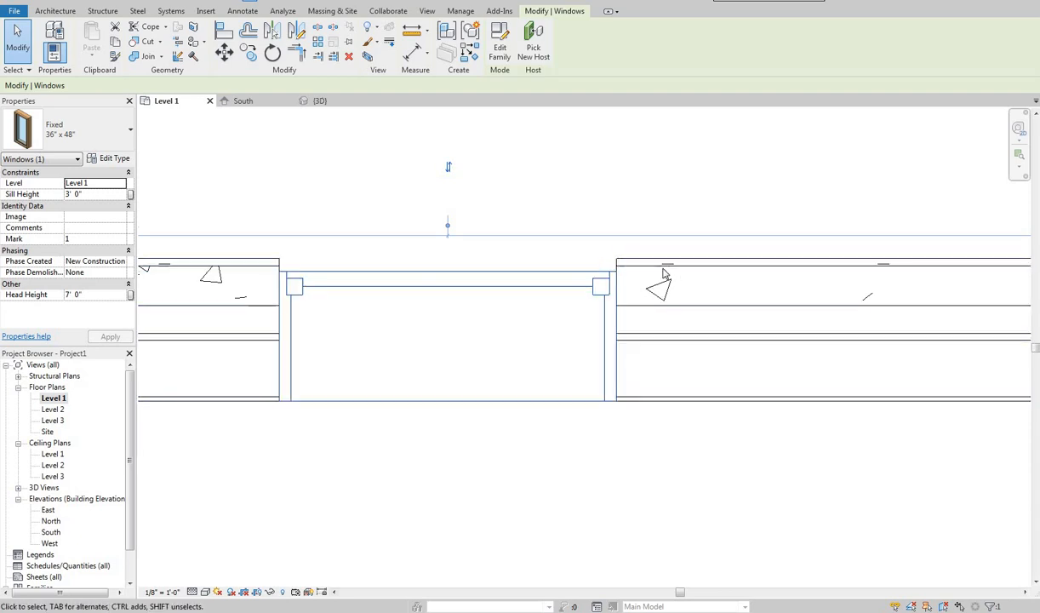
pyautogui.moveTo(646, 264); pyautogui.dragTo(632, 262, button='middle')
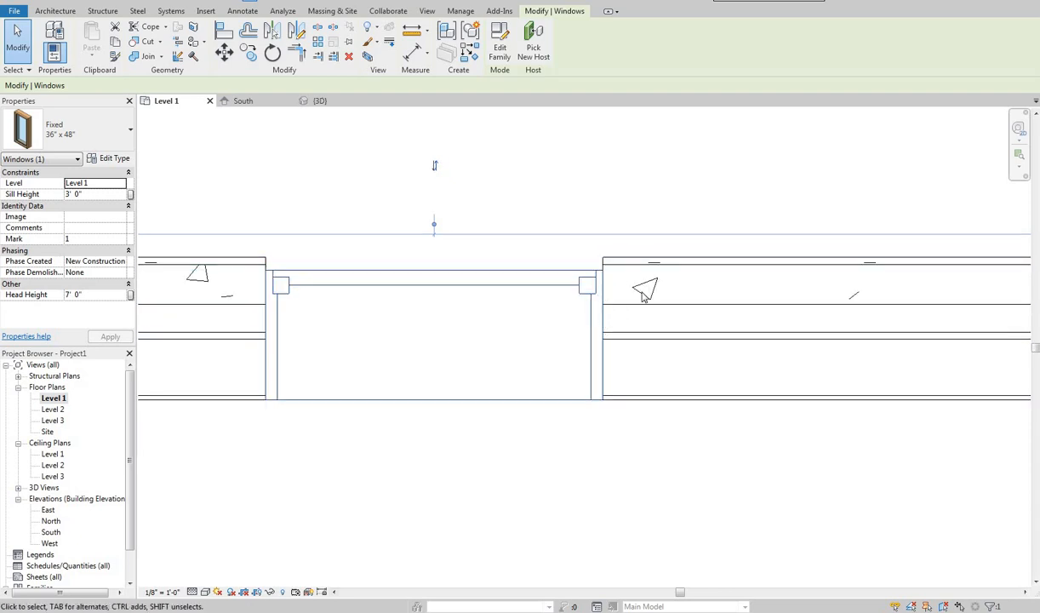
pyautogui.moveTo(739, 329); pyautogui.dragTo(702, 335, button='middle')
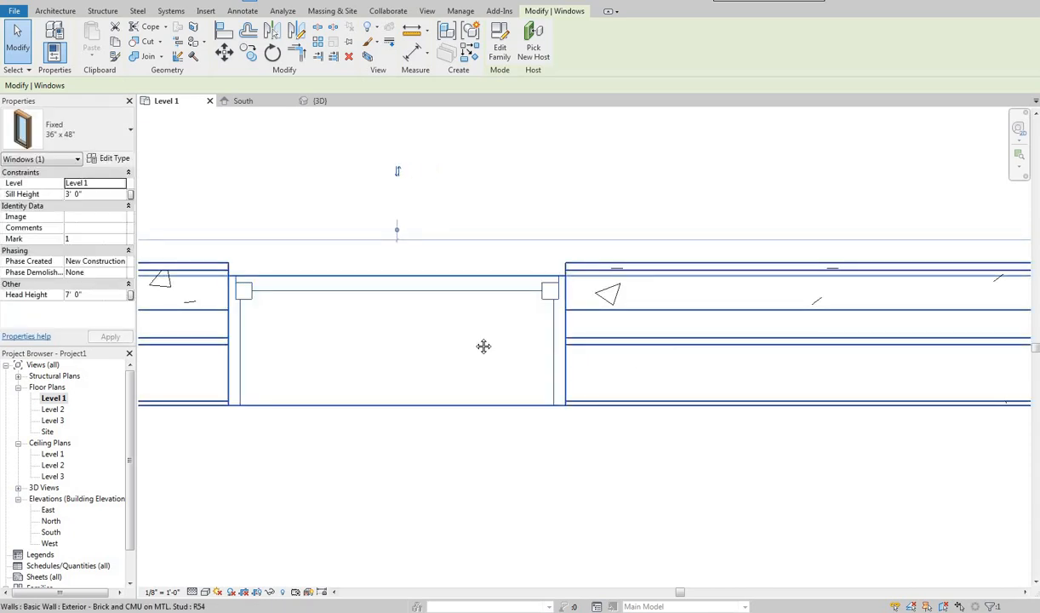
# Set Wrapping at Ends to Exterior in the type properties of the wall hosting the door and window, and apply it
pyautogui.scroll(-5, 483, 345)
pyautogui.scroll(6, 605, 341)
pyautogui.scroll(2, 605, 341)
pyautogui.press('Escape')
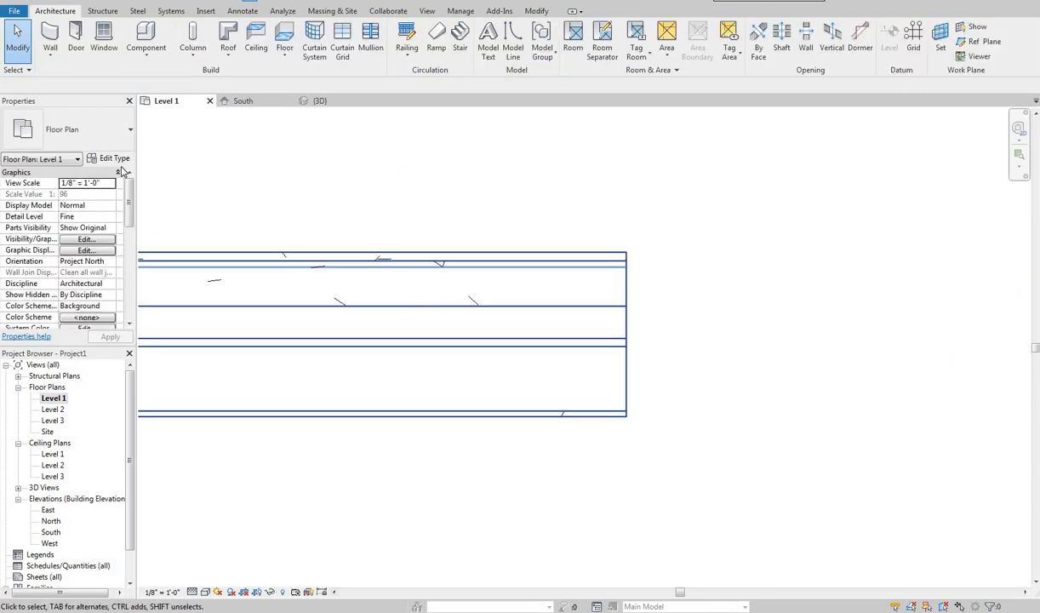
pyautogui.click(189, 254)
pyautogui.click(114, 158)
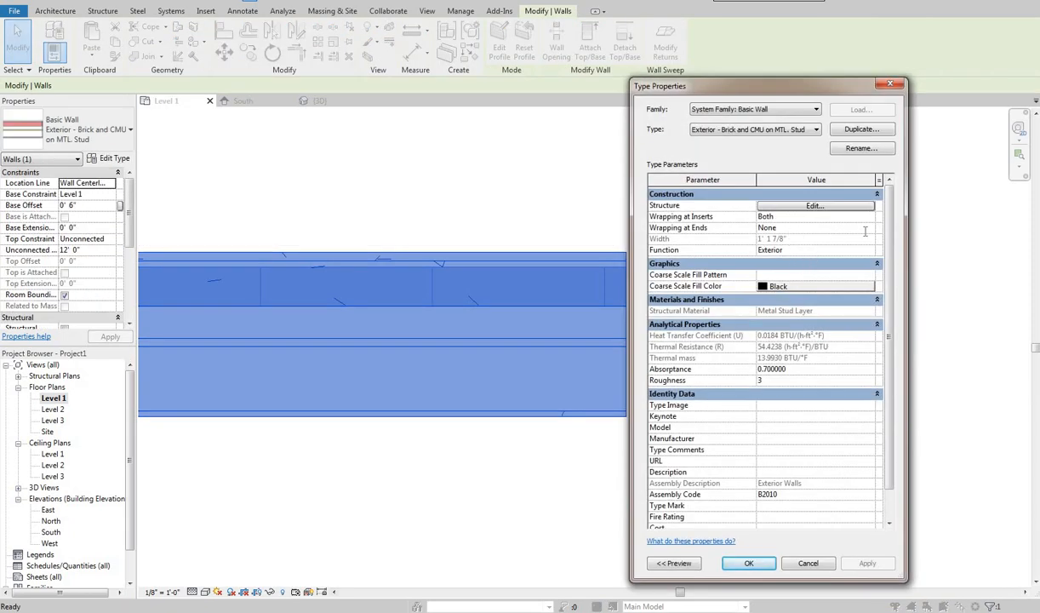
pyautogui.click(865, 227)
pyautogui.click(869, 227)
pyautogui.click(770, 247)
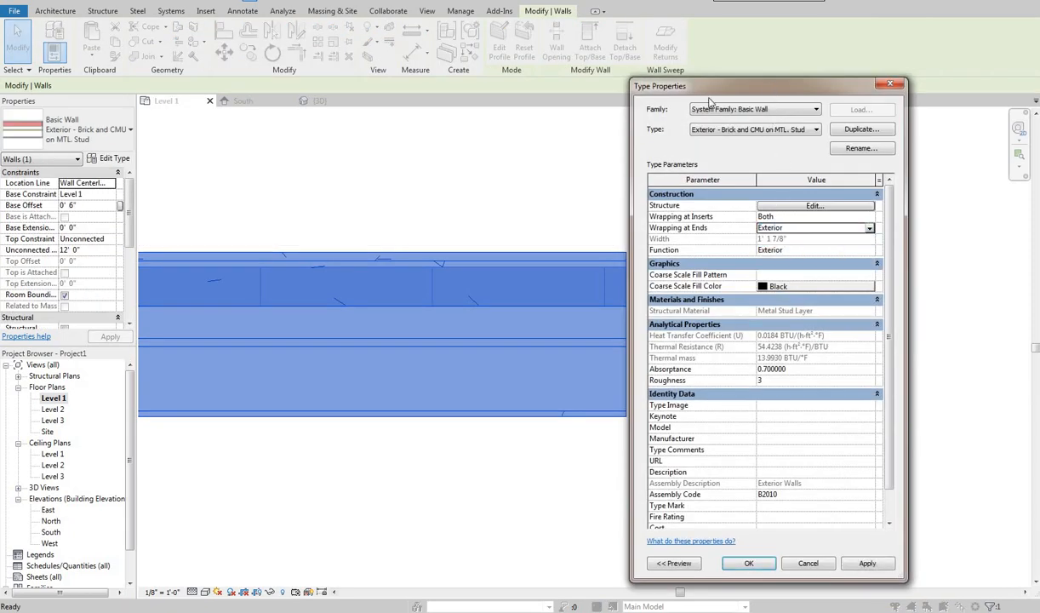
pyautogui.moveTo(766, 86); pyautogui.dragTo(293, 126)
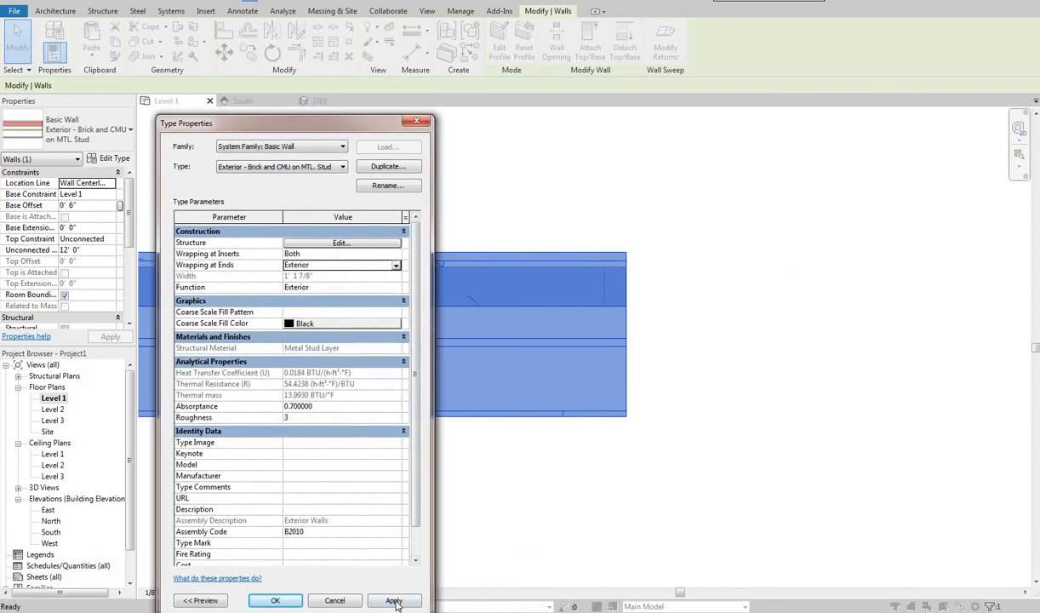
pyautogui.click(393, 600)
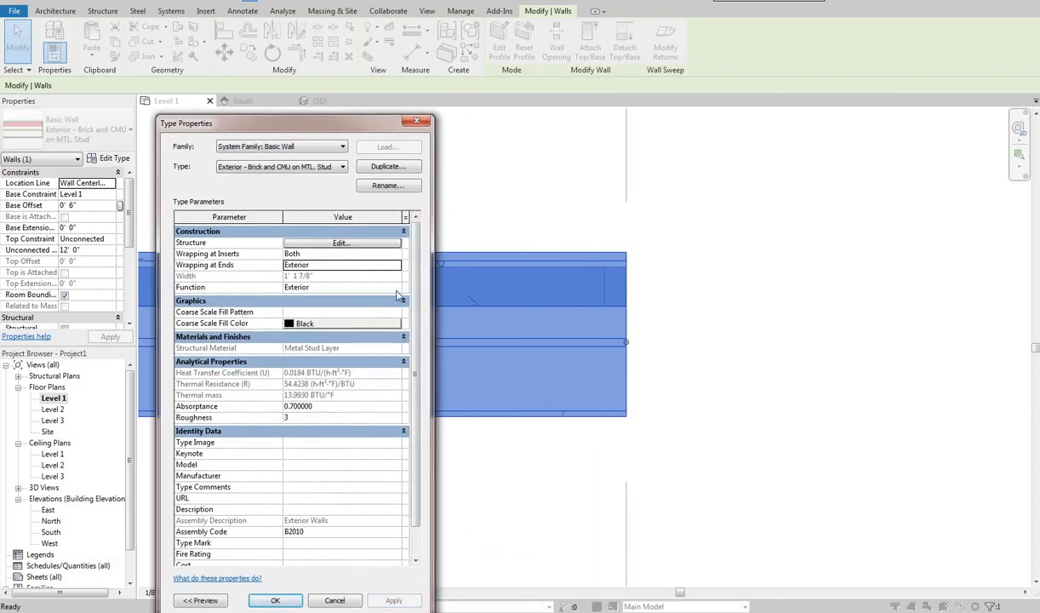
# Set the wall type's Function to Interior and apply the change
pyautogui.click(340, 288)
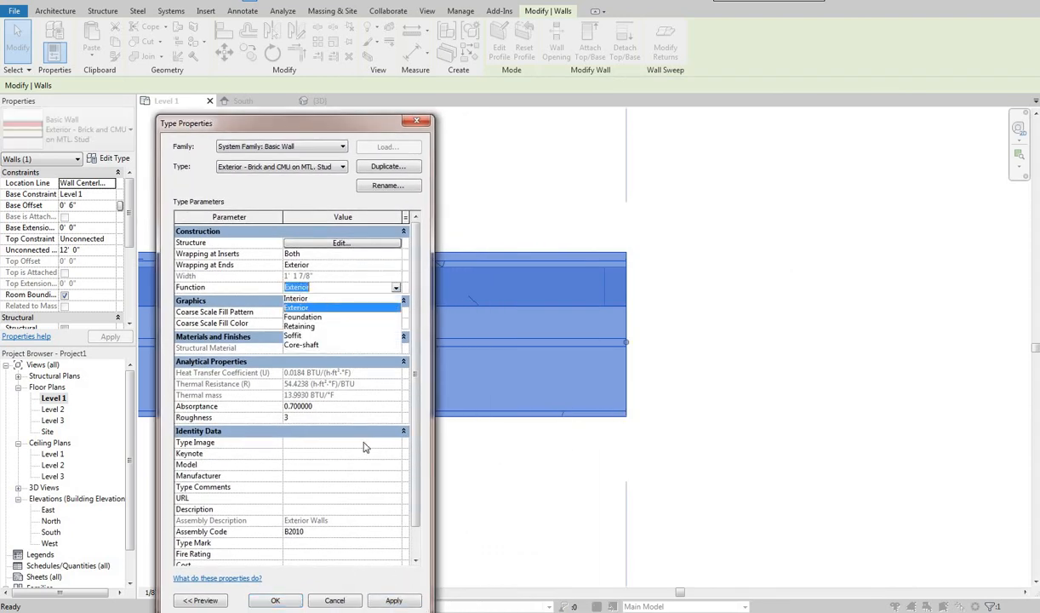
pyautogui.press('Up')
pyautogui.press('Return')
pyautogui.click(393, 600)
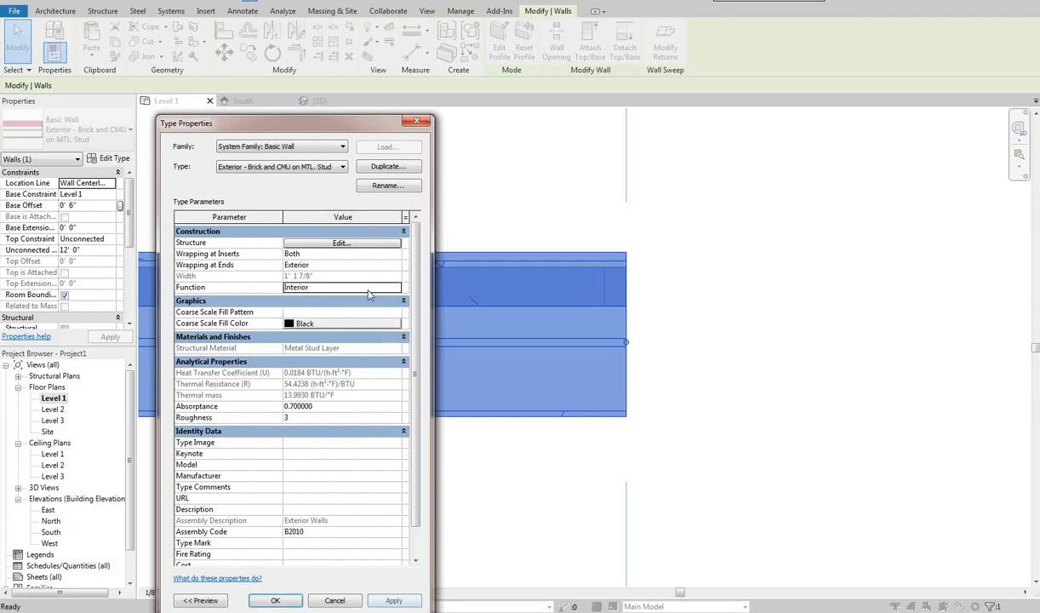
# Return the wall type's Function to Exterior, set Wrapping at Ends to Interior, and apply the changes
pyautogui.click(345, 288)
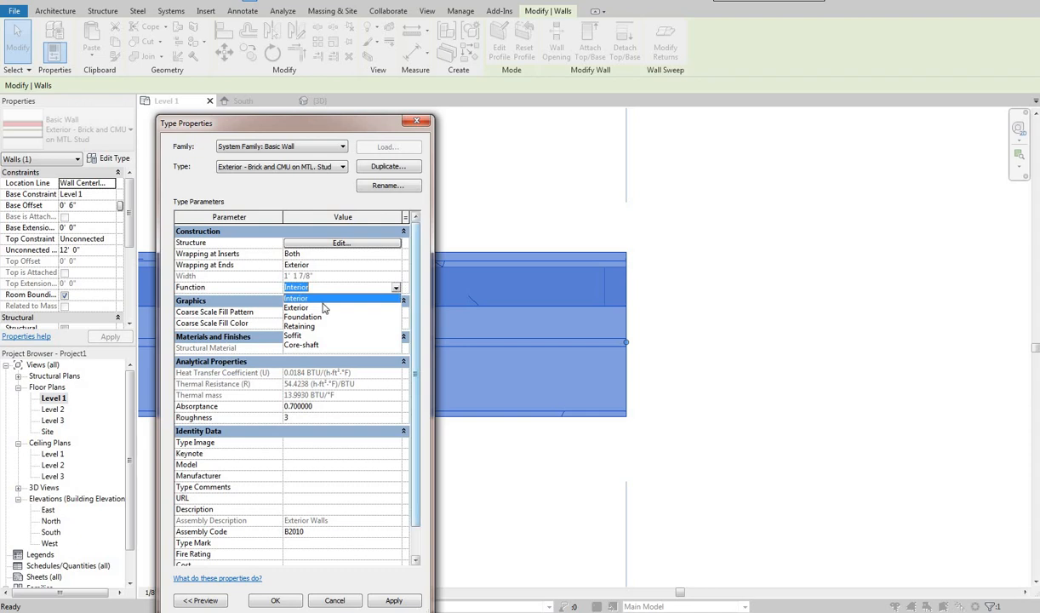
pyautogui.click(297, 307)
pyautogui.click(395, 265)
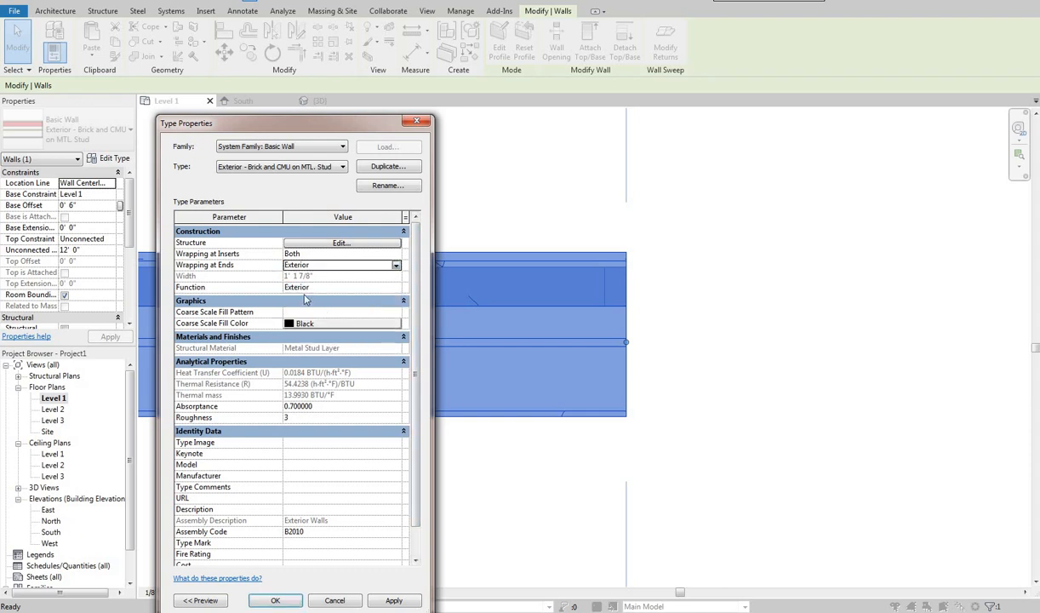
pyautogui.click(303, 295)
pyautogui.click(394, 600)
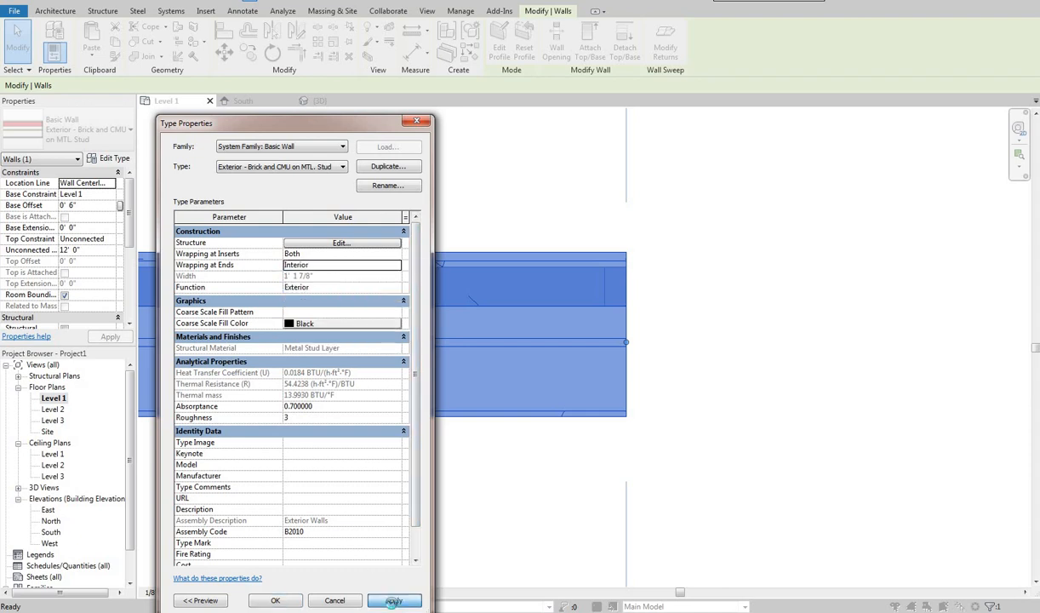
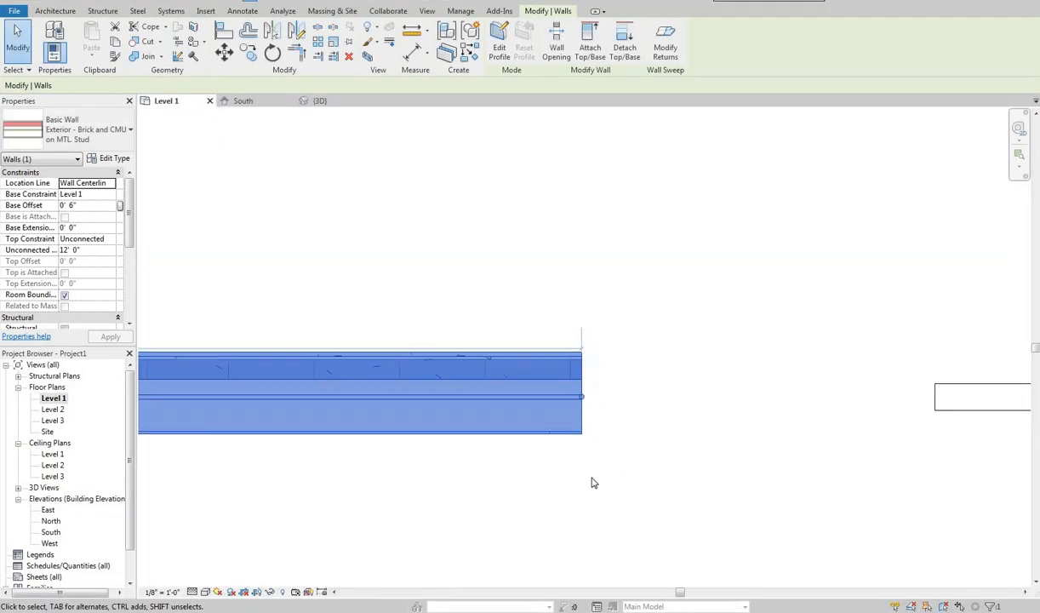
# Examine in plan how the brick, CMU and stud layers finish at the free end of the wall
pyautogui.click(535, 465)
pyautogui.scroll(-3, 592, 476)
pyautogui.moveTo(593, 476); pyautogui.dragTo(467, 445, button='middle')
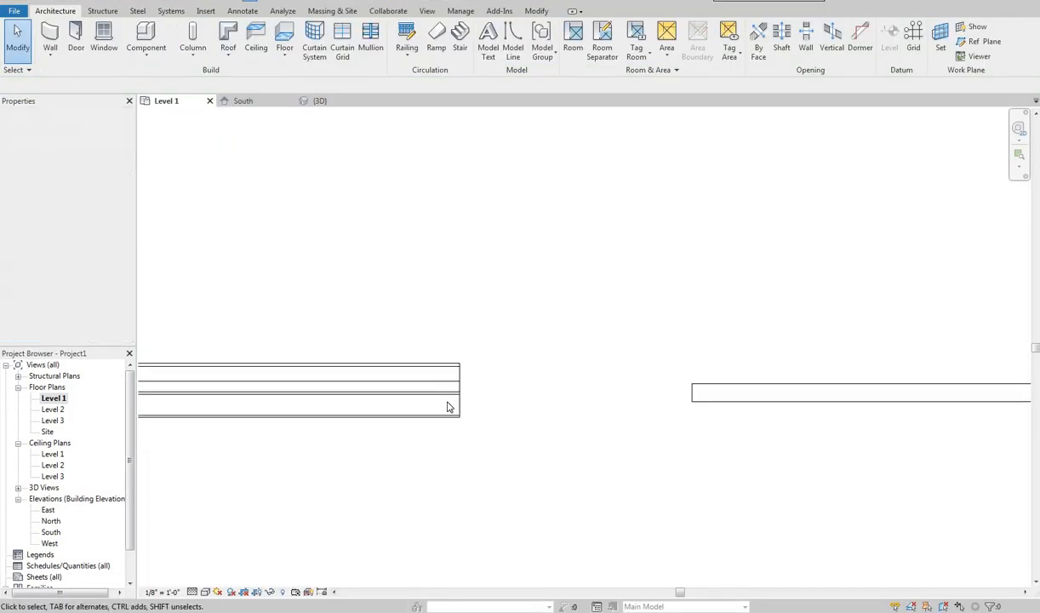
pyautogui.scroll(-1, 517, 430)
pyautogui.scroll(-1, 340, 378)
pyautogui.scroll(5, 387, 375)
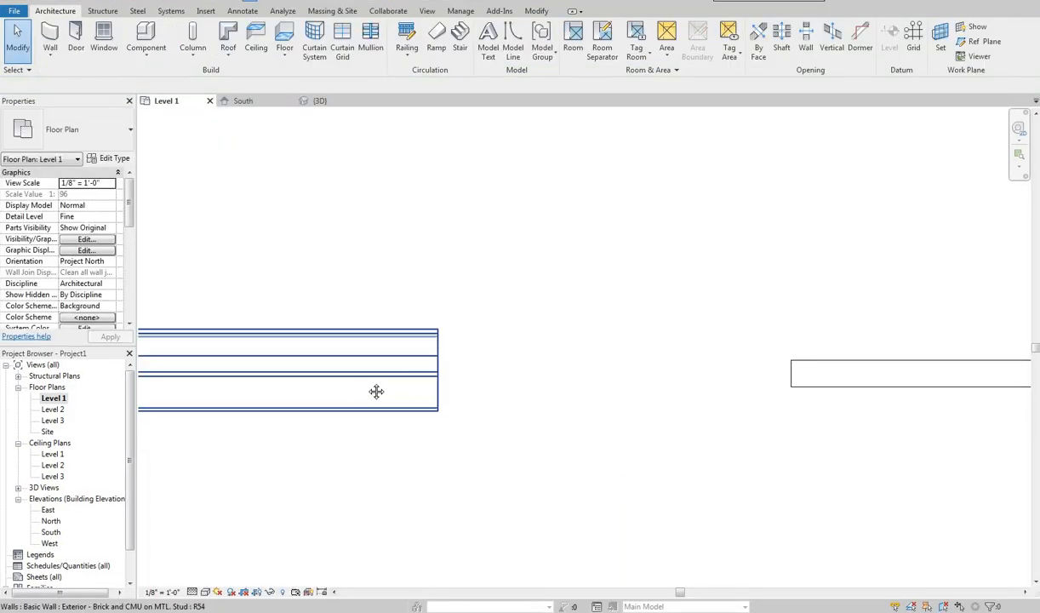
pyautogui.moveTo(434, 445); pyautogui.dragTo(481, 458, button='middle')
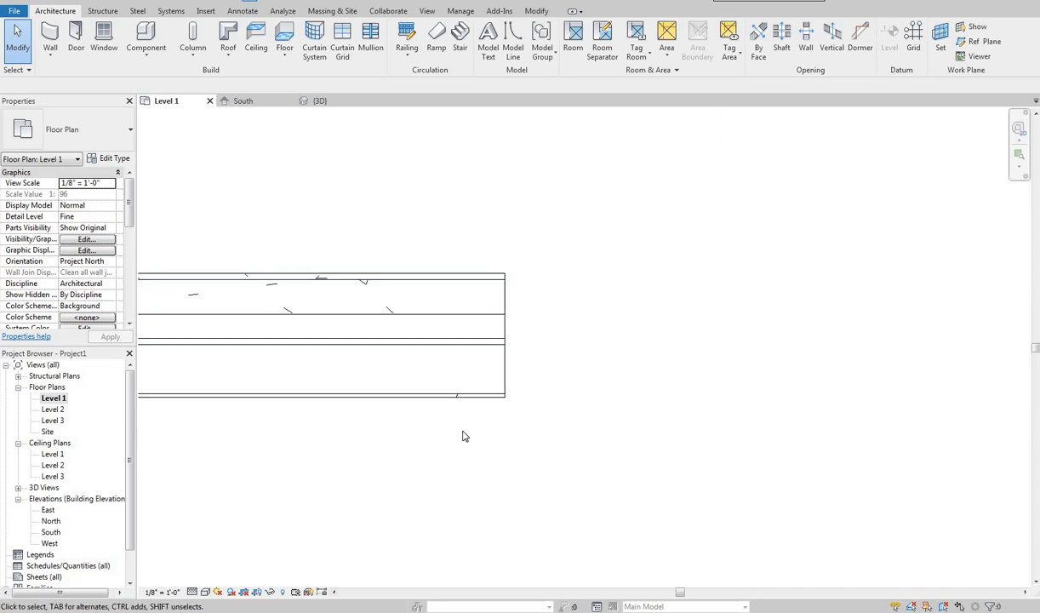
pyautogui.scroll(-1, 453, 427)
pyautogui.scroll(2, 515, 431)
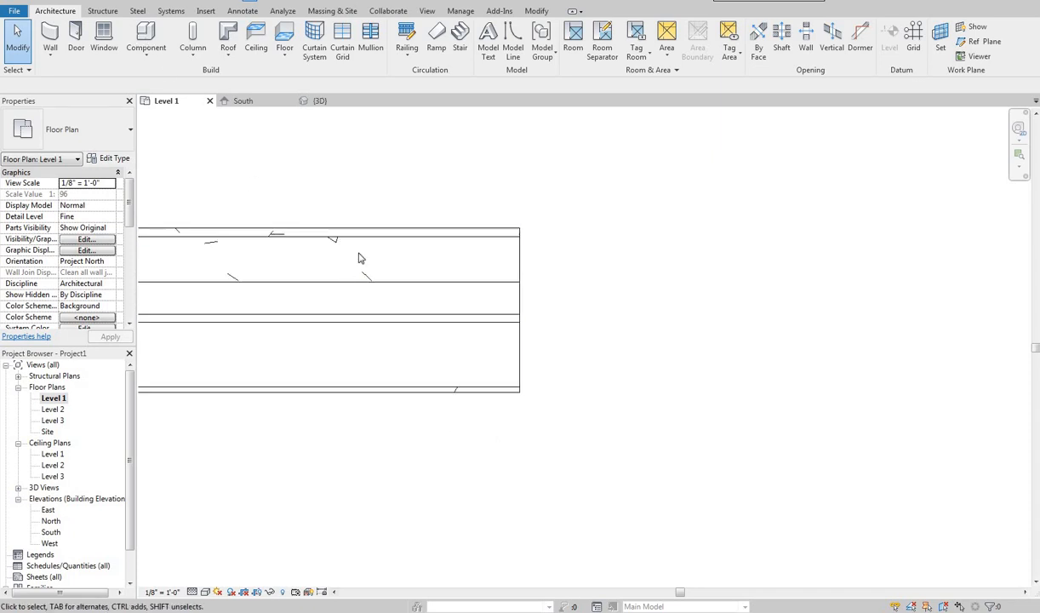
pyautogui.moveTo(253, 218); pyautogui.dragTo(245, 214, button='middle')
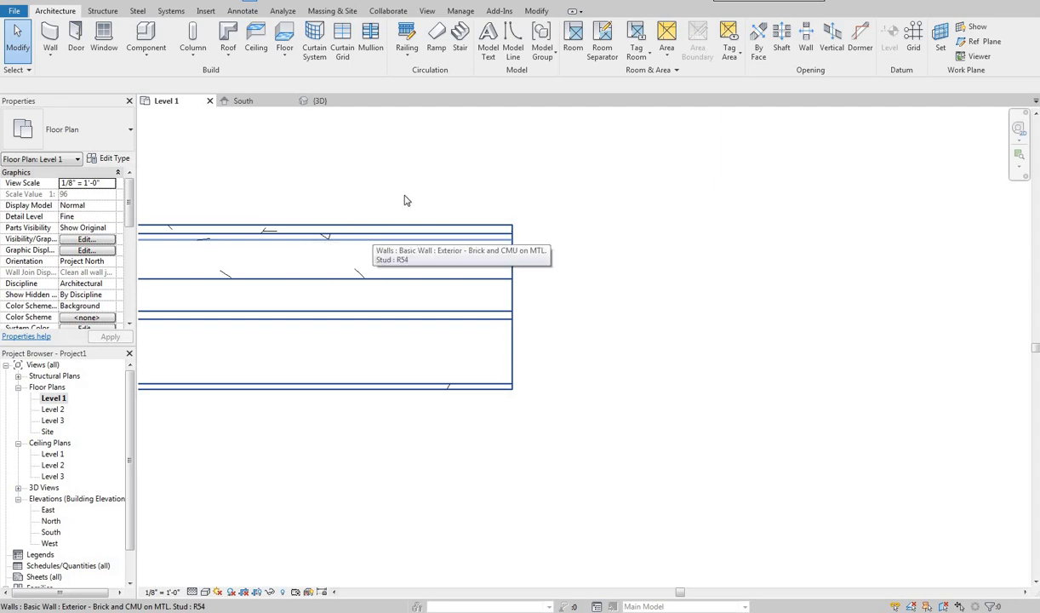
pyautogui.moveTo(406, 187); pyautogui.dragTo(404, 195, button='middle')
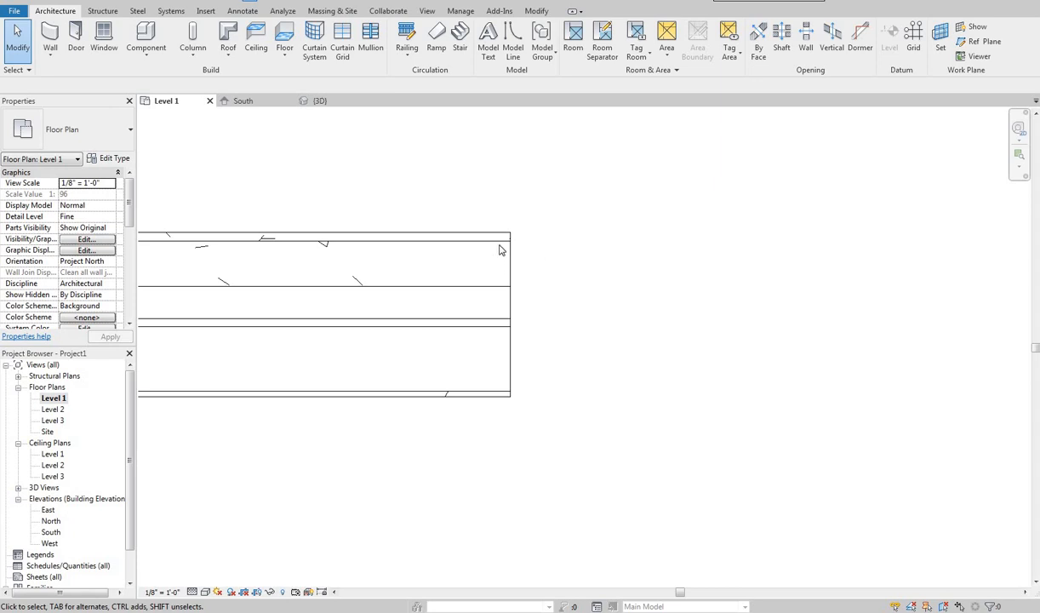
# Examine both compound walls together with the door and window in the overall Level 1 plan
pyautogui.click(571, 306)
pyautogui.scroll(-5, 579, 303)
pyautogui.scroll(-2, 464, 277)
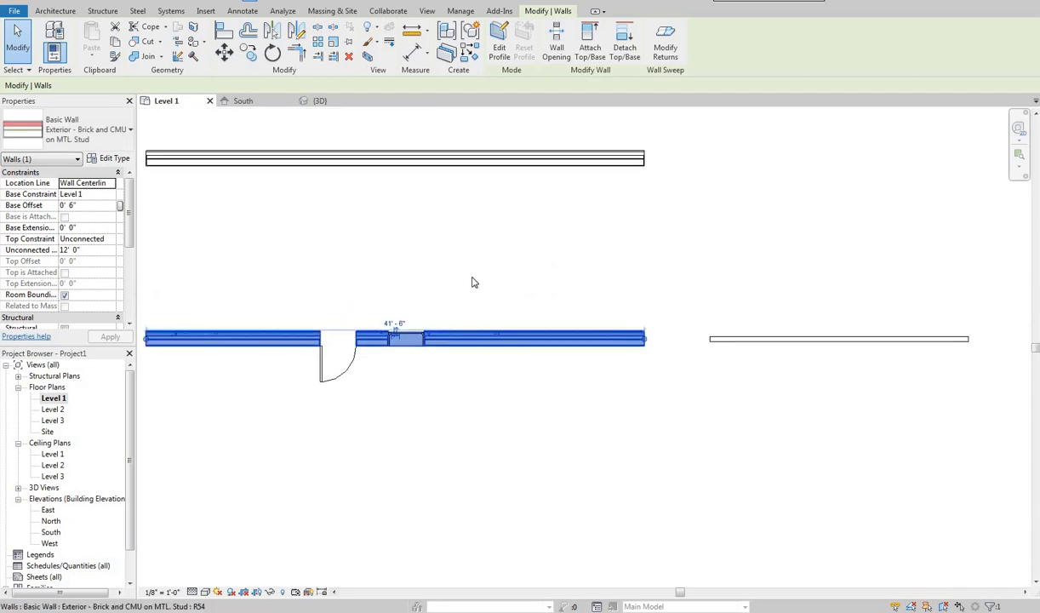
pyautogui.click(286, 188)
pyautogui.moveTo(409, 264); pyautogui.dragTo(375, 289, button='middle')
pyautogui.moveTo(141, 167); pyautogui.dragTo(118, 176, button='middle')
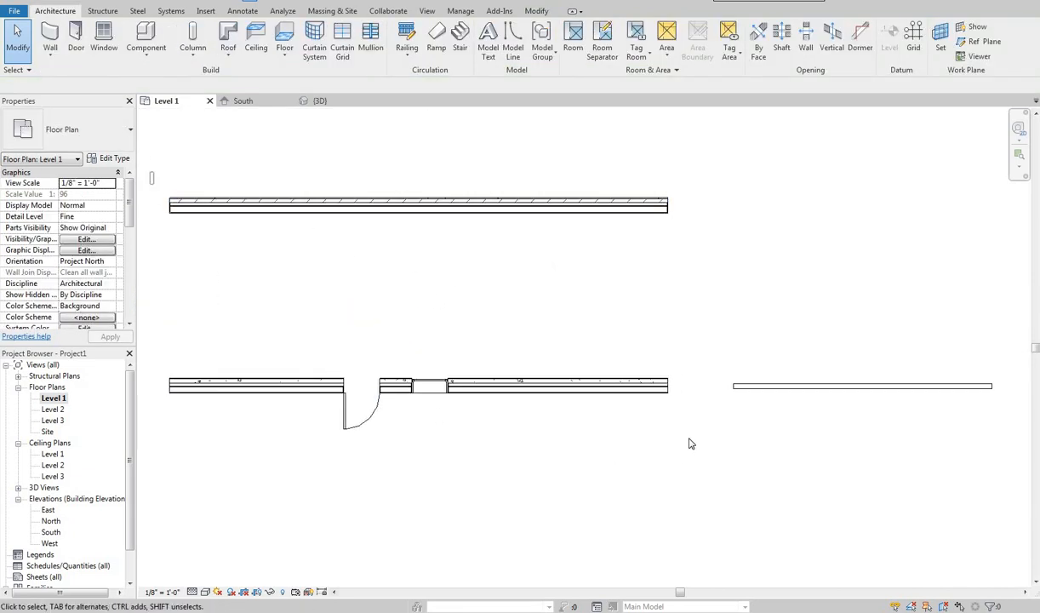
pyautogui.moveTo(690, 443); pyautogui.dragTo(258, 295)
pyautogui.moveTo(670, 384); pyautogui.dragTo(619, 396, button='middle')
pyautogui.scroll(4, 596, 391)
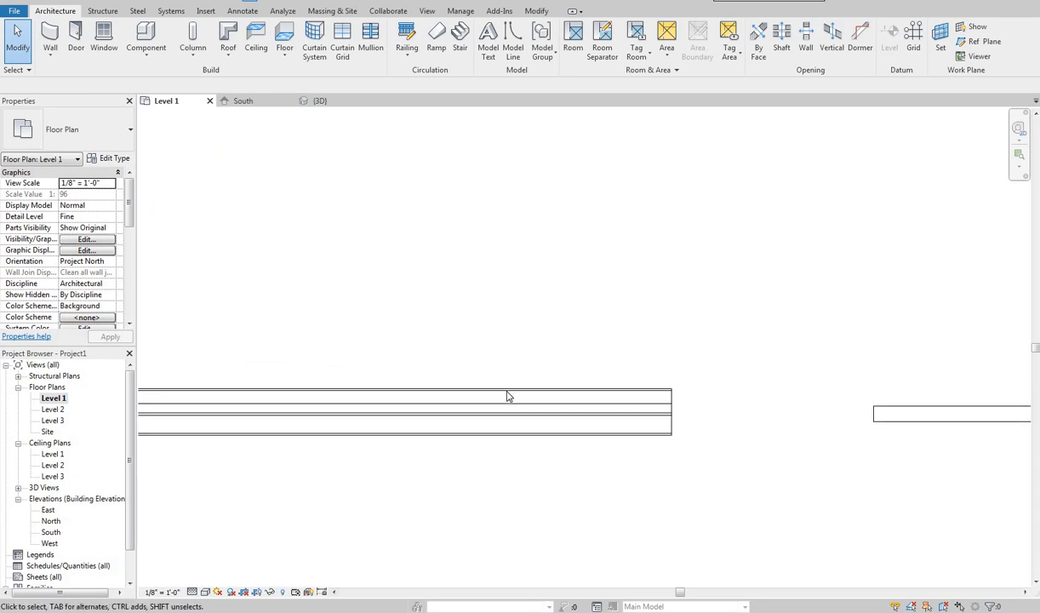
# Review the graphics, analytical and identity type parameters of the brick and CMU wall, and leave without changes
pyautogui.click(427, 361)
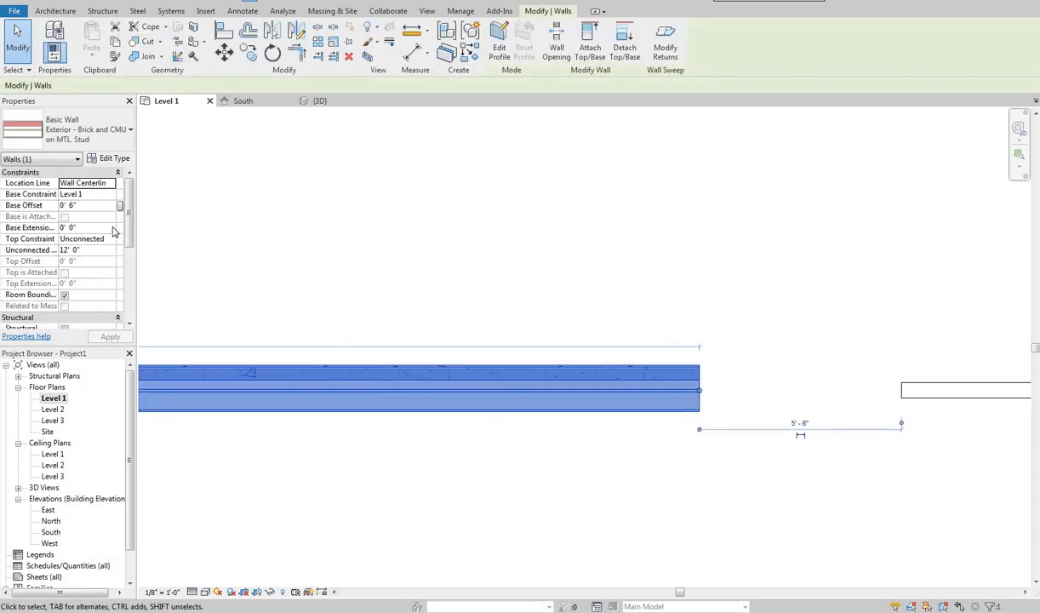
pyautogui.click(109, 157)
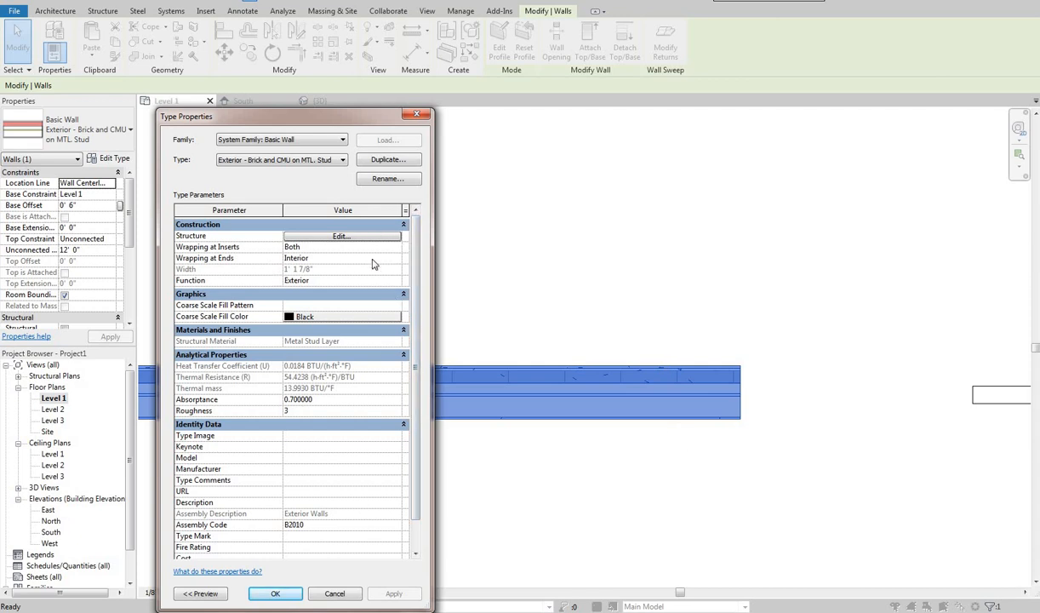
pyautogui.scroll(-1, 341, 315)
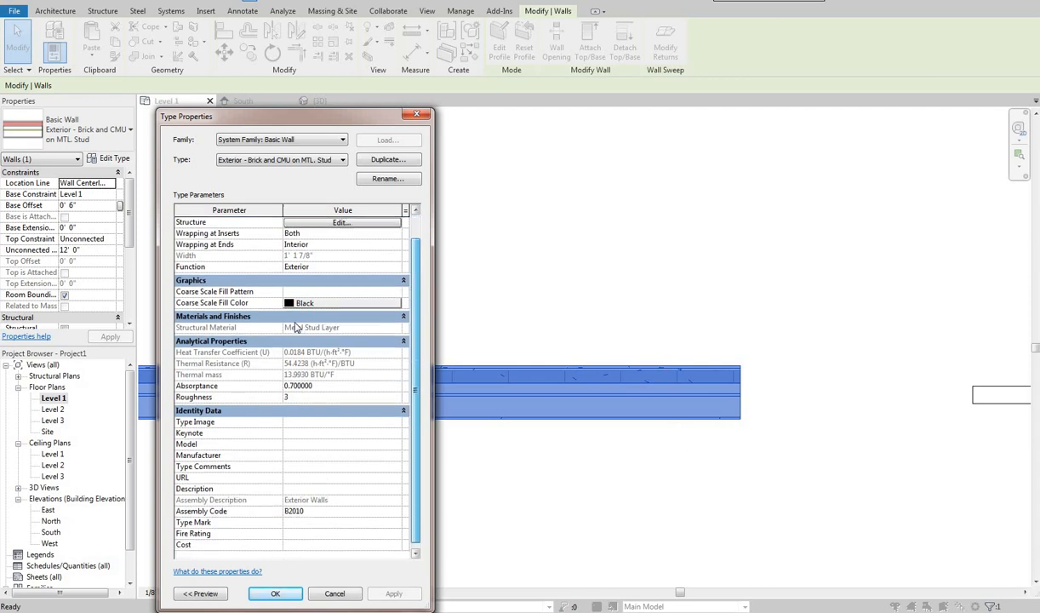
pyautogui.scroll(1, 255, 319)
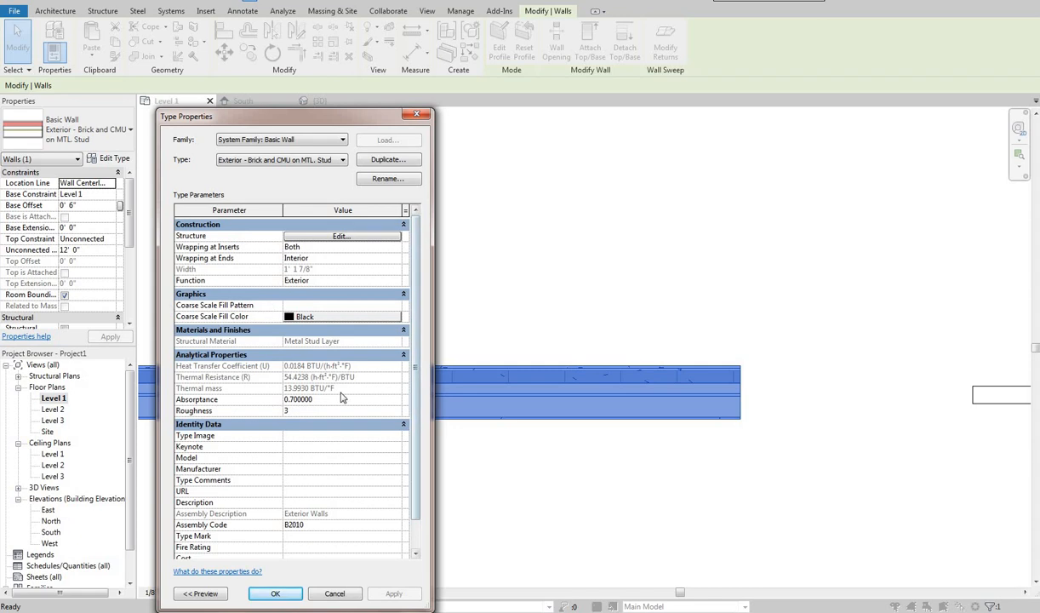
pyautogui.click(334, 593)
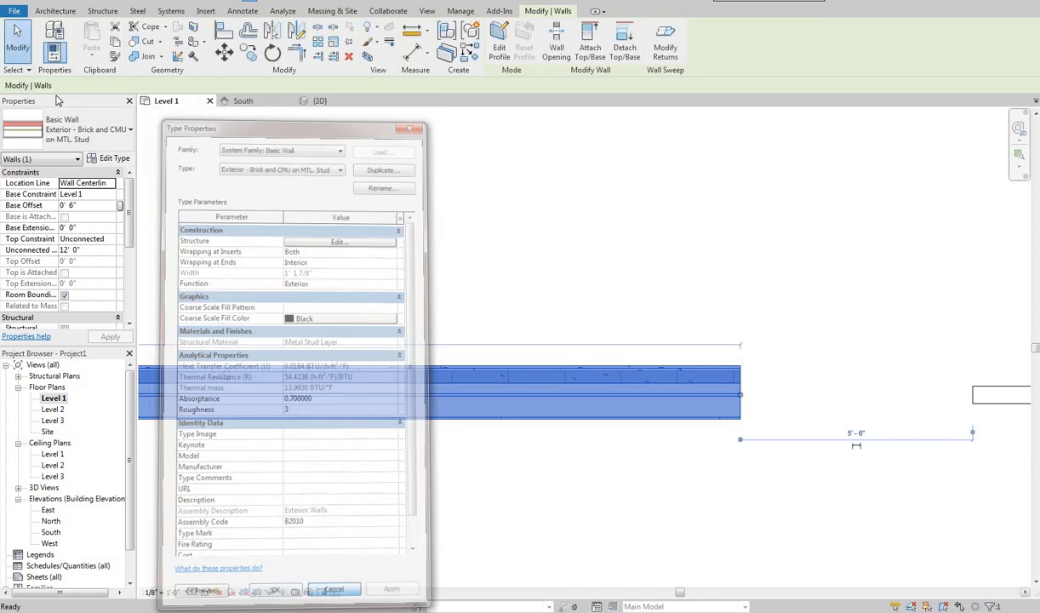
# Draw a horizontal Interior - 4 7/8" Partition (1-hr) wall about 5' 9" long, up to Level 2, above the lower compound wall in plan
pyautogui.press('Escape')
pyautogui.click(101, 132)
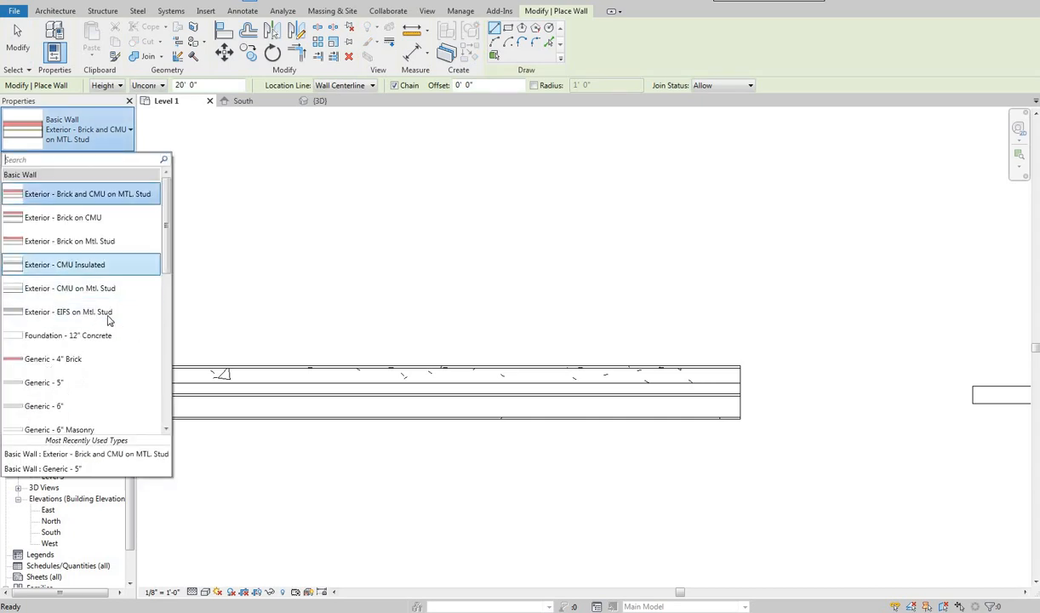
pyautogui.scroll(-2, 128, 332)
pyautogui.scroll(-1, 128, 338)
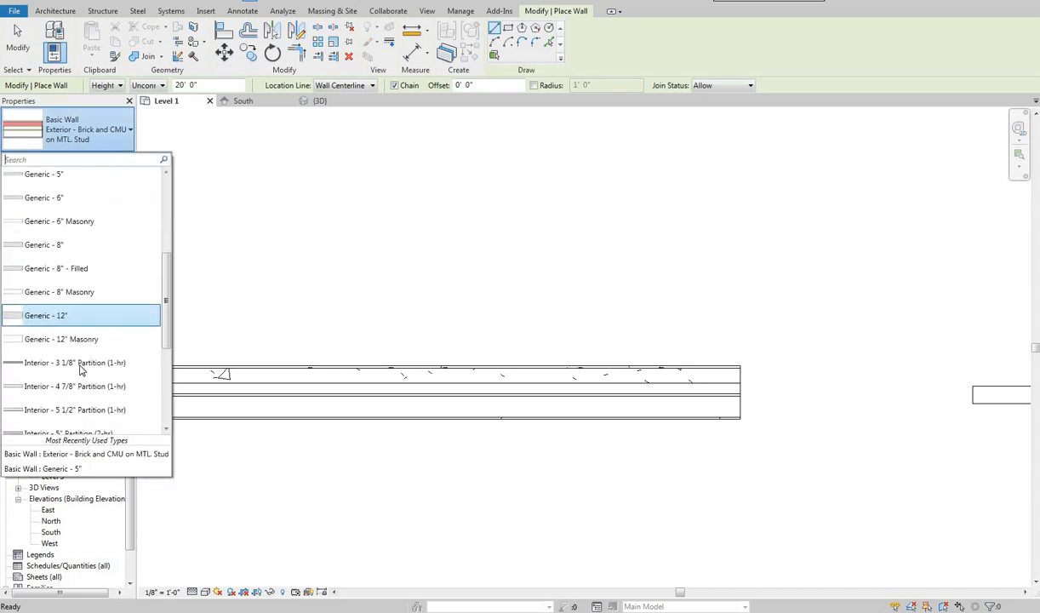
pyautogui.click(86, 389)
pyautogui.moveTo(277, 199); pyautogui.dragTo(242, 271, button='middle')
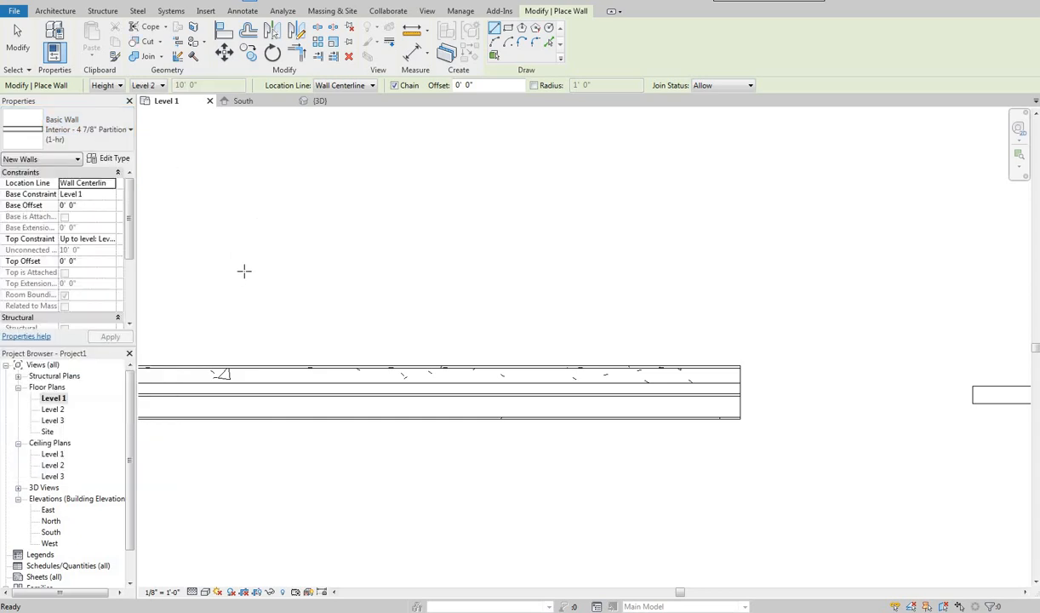
pyautogui.click(243, 271)
pyautogui.click(485, 270)
pyautogui.scroll(2, 435, 224)
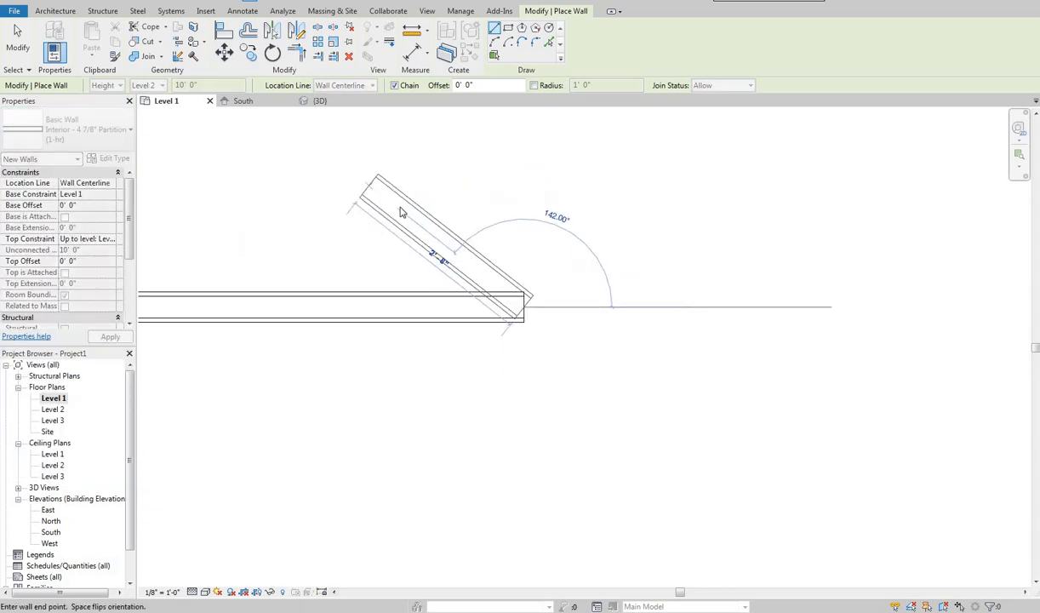
pyautogui.rightClick(365, 195)
pyautogui.click(399, 204)
pyautogui.press('Escape')
pyautogui.moveTo(305, 272); pyautogui.dragTo(441, 265, button='middle')
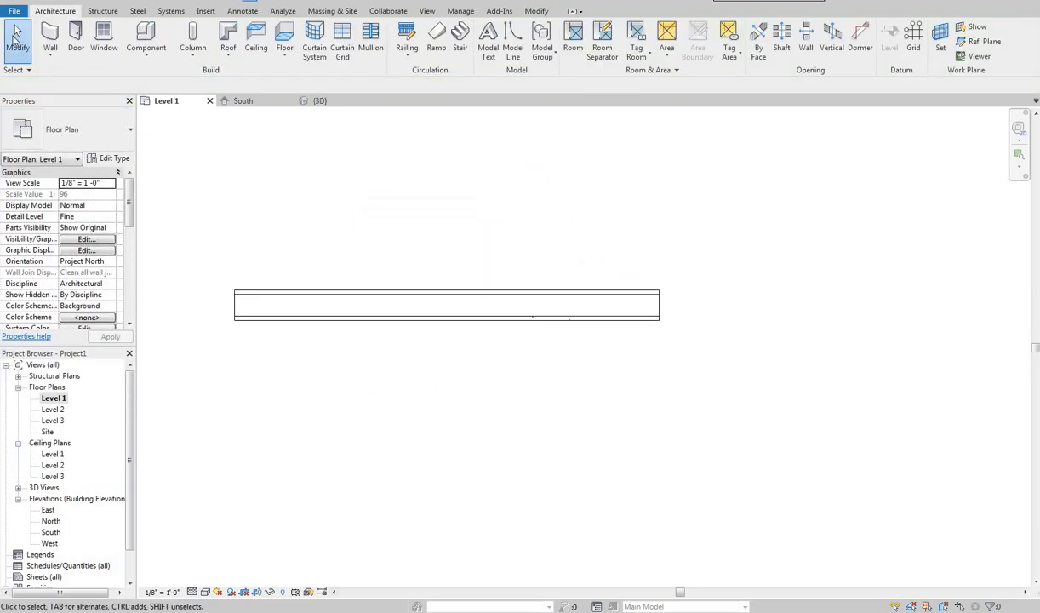
# Place a window near the middle of the new interior partition and end the command
pyautogui.click(110, 44)
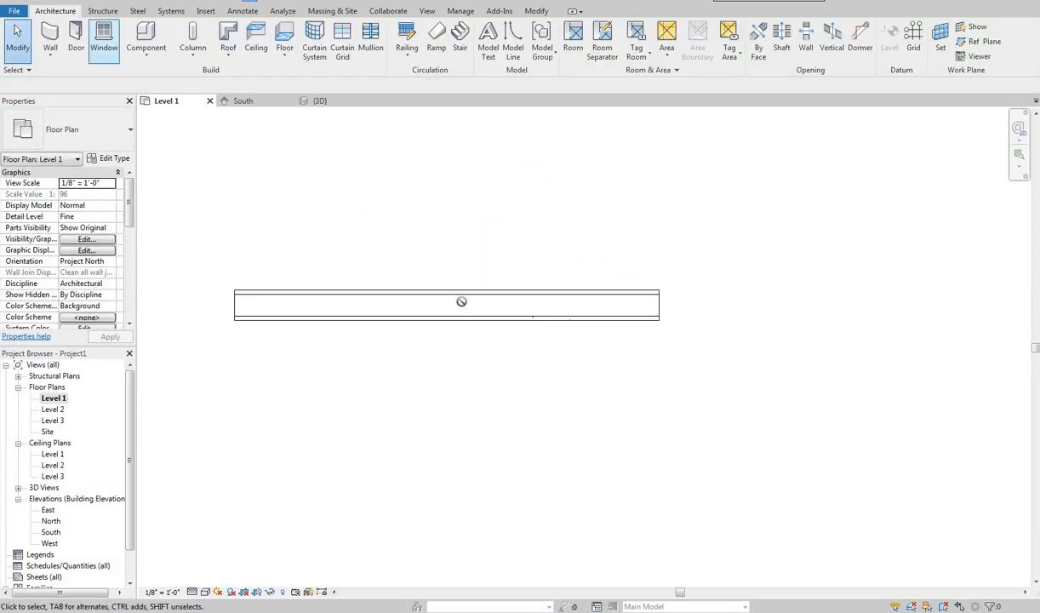
pyautogui.click(421, 230)
pyautogui.rightClick(409, 219)
pyautogui.click(434, 225)
# Insert a new layer in the interior partition's structure and move it outside the core, beneath the exterior gypsum finish
pyautogui.click(318, 319)
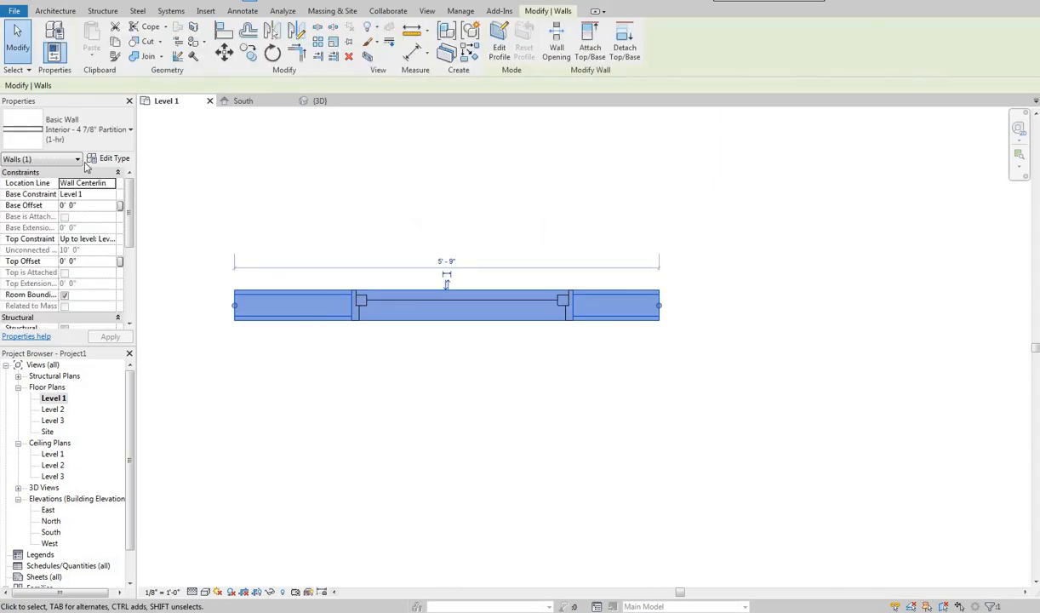
pyautogui.scroll(3, 298, 344)
pyautogui.doubleClick(361, 241)
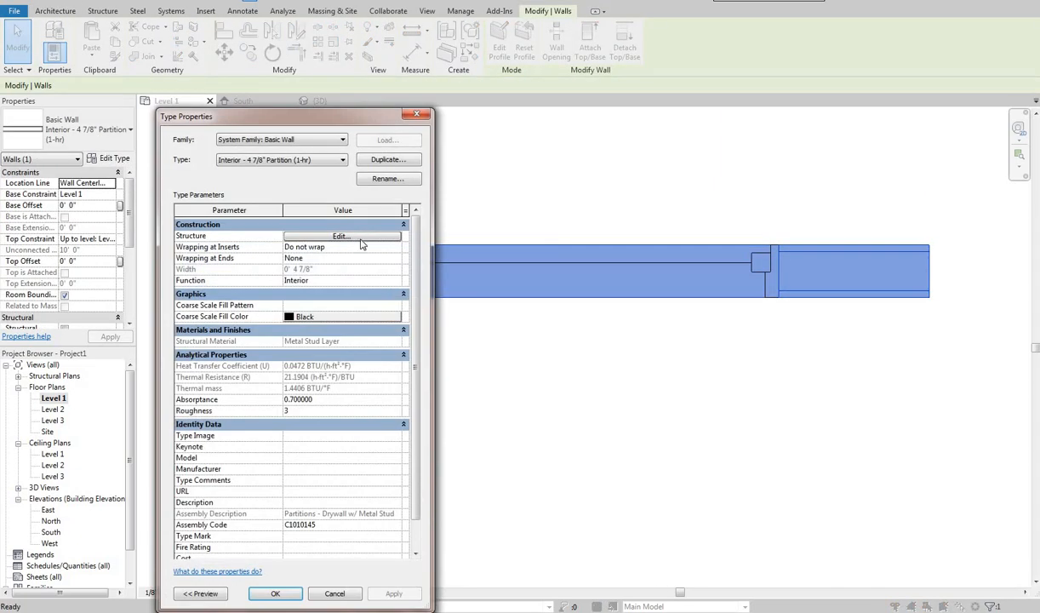
pyautogui.click(347, 237)
pyautogui.click(175, 255)
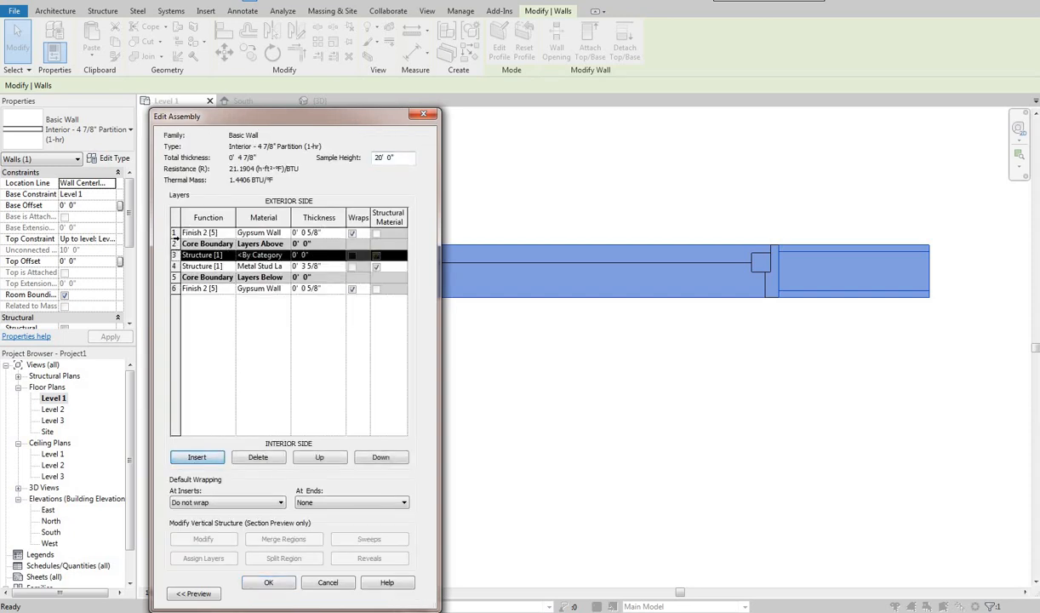
pyautogui.click(319, 457)
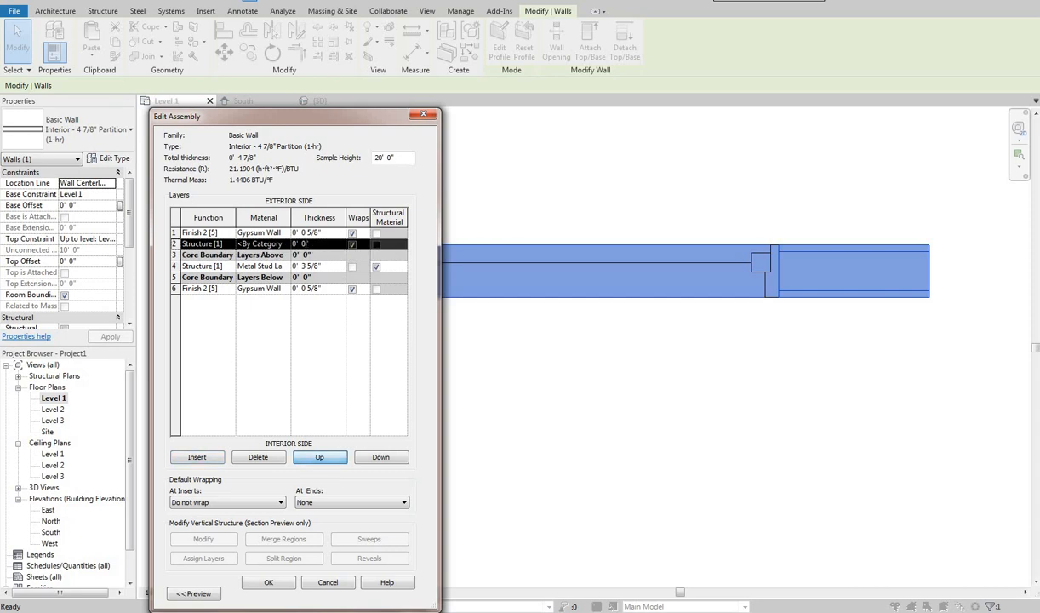
# Set the new layer's thickness to 1" and accept the partition's structure and type properties
pyautogui.click(303, 244)
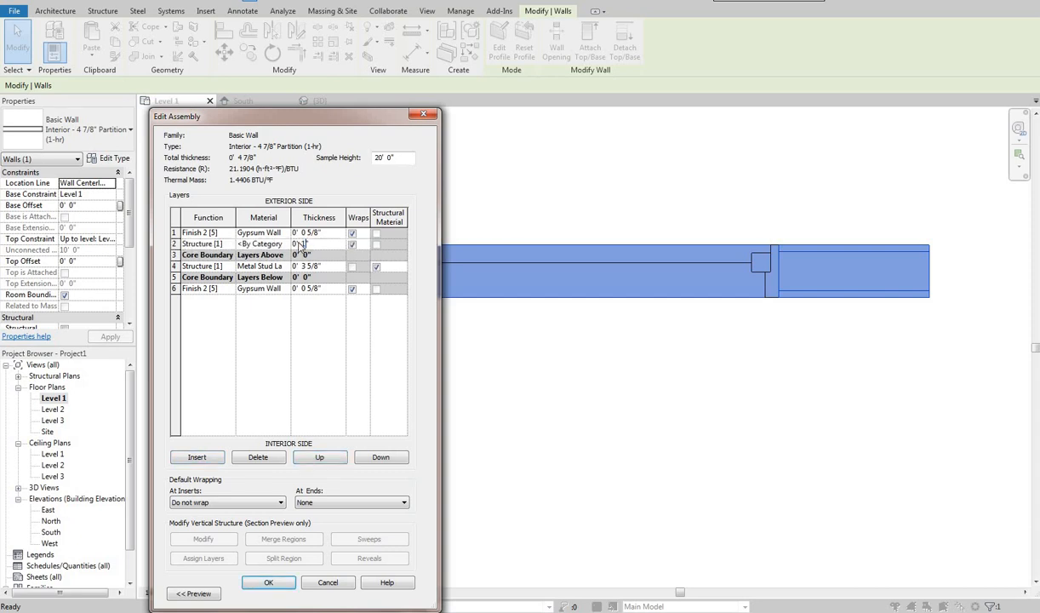
pyautogui.press('Return')
pyautogui.press('Return')
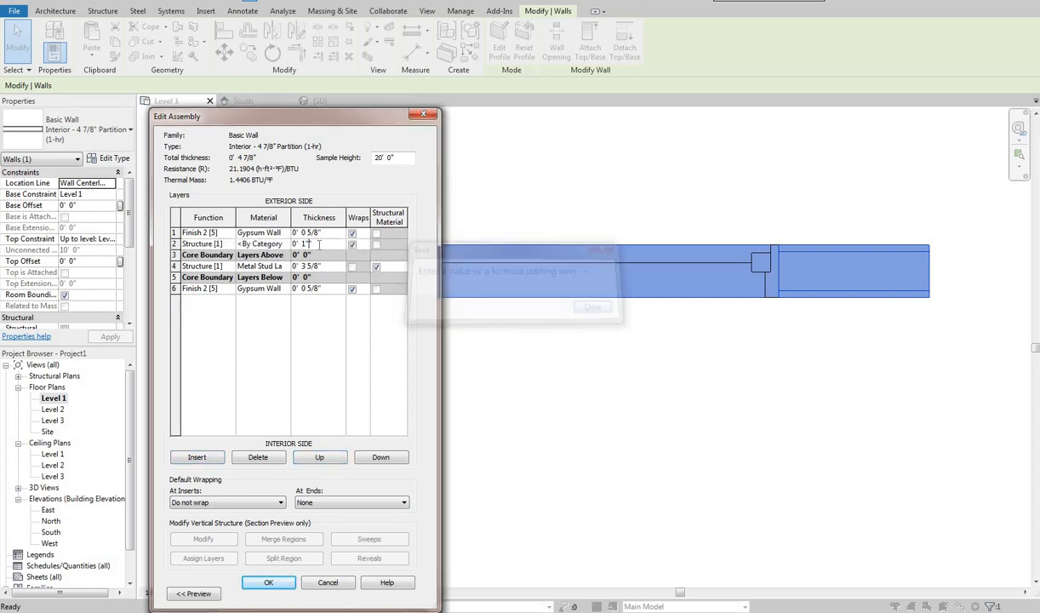
pyautogui.click(285, 585)
pyautogui.press('Return')
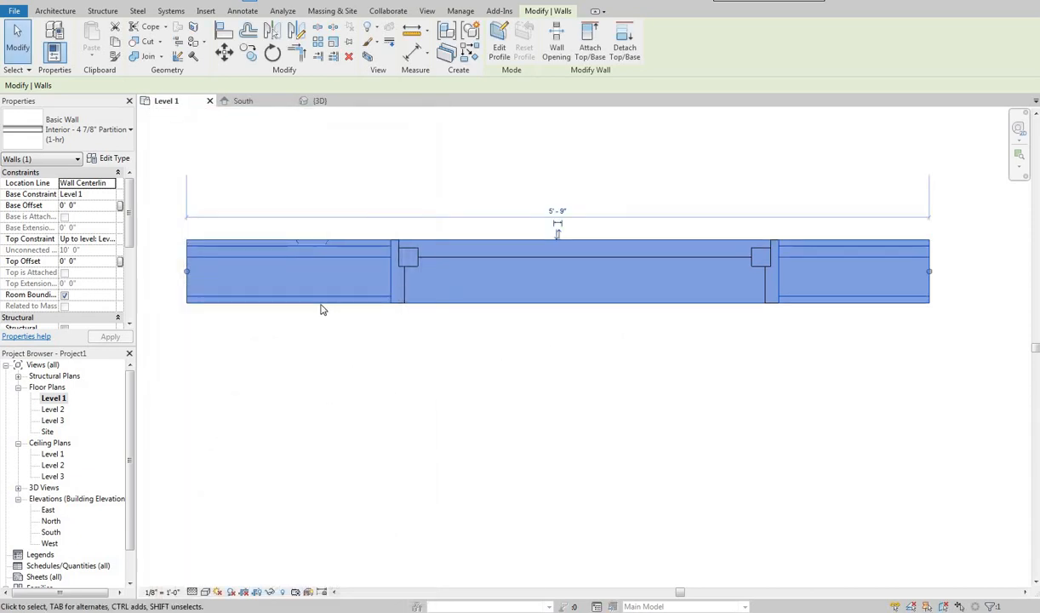
# Set the interior partition type's Wrapping at Inserts to Exterior and apply it
pyautogui.press('Escape')
pyautogui.click(309, 275)
pyautogui.click(108, 158)
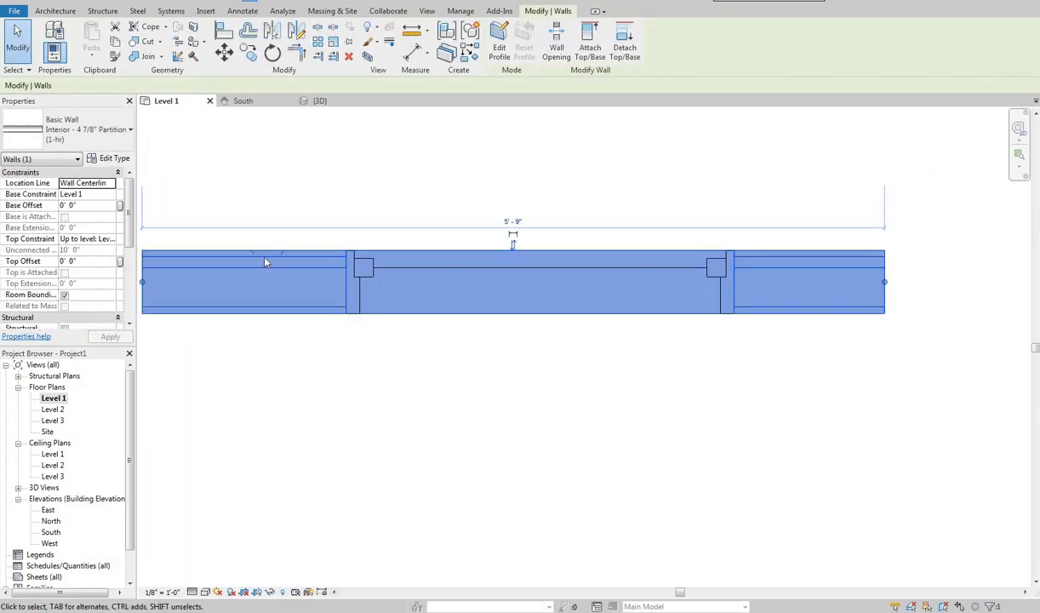
pyautogui.click(340, 247)
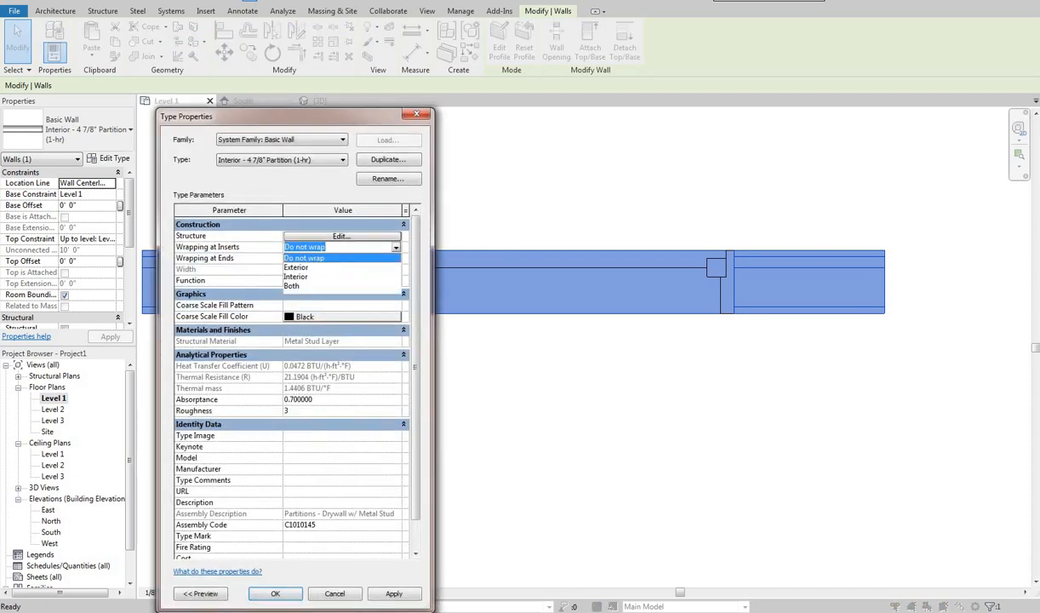
pyautogui.click(320, 269)
pyautogui.click(394, 593)
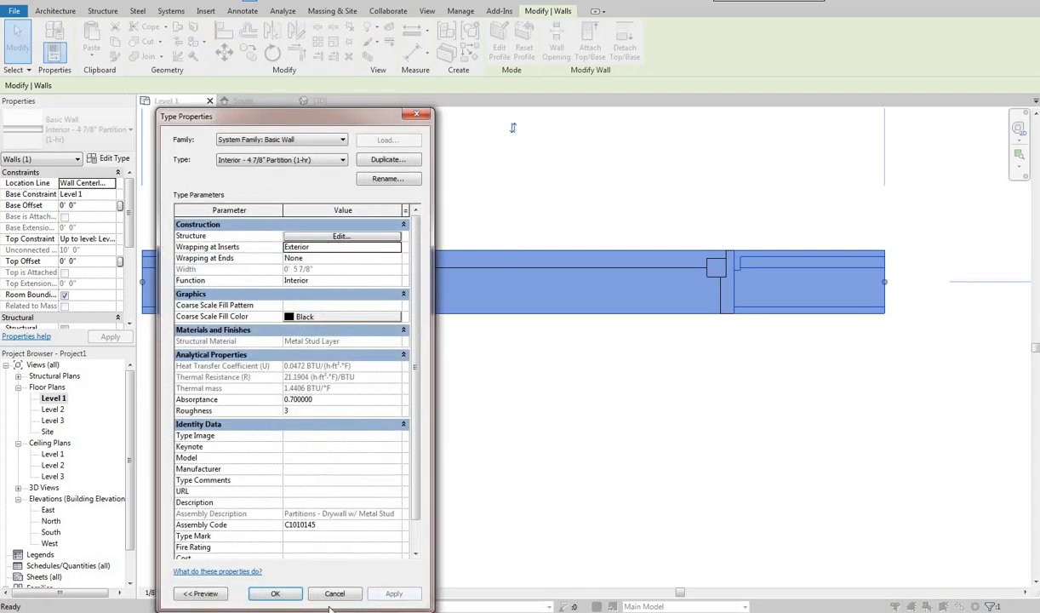
pyautogui.press('Return')
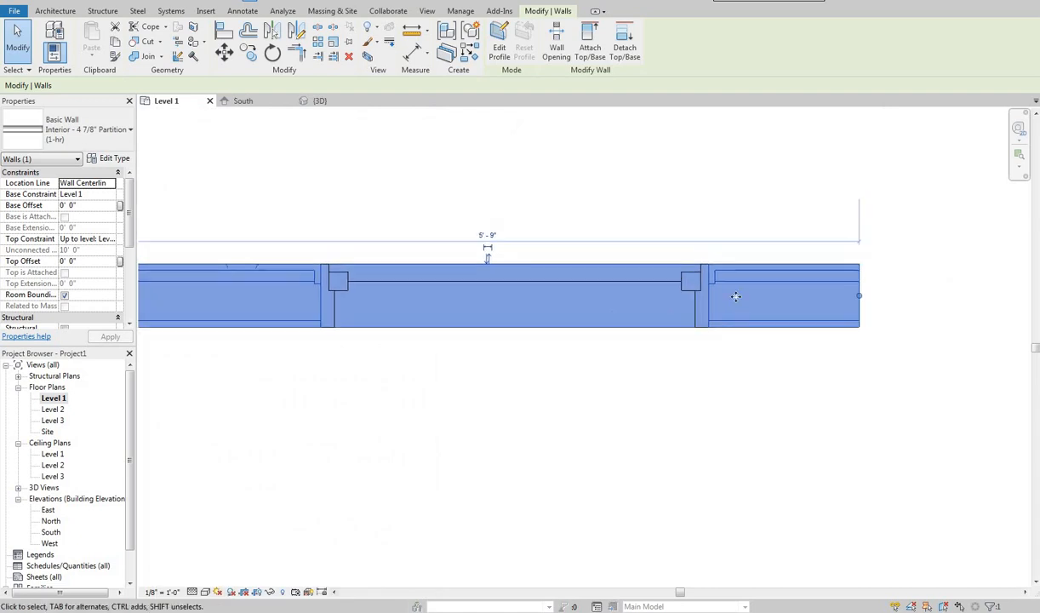
# Inspect the layers beside the window and set the partition type's Wrapping at Inserts to Both
pyautogui.scroll(2, 751, 221)
pyautogui.scroll(1, 756, 252)
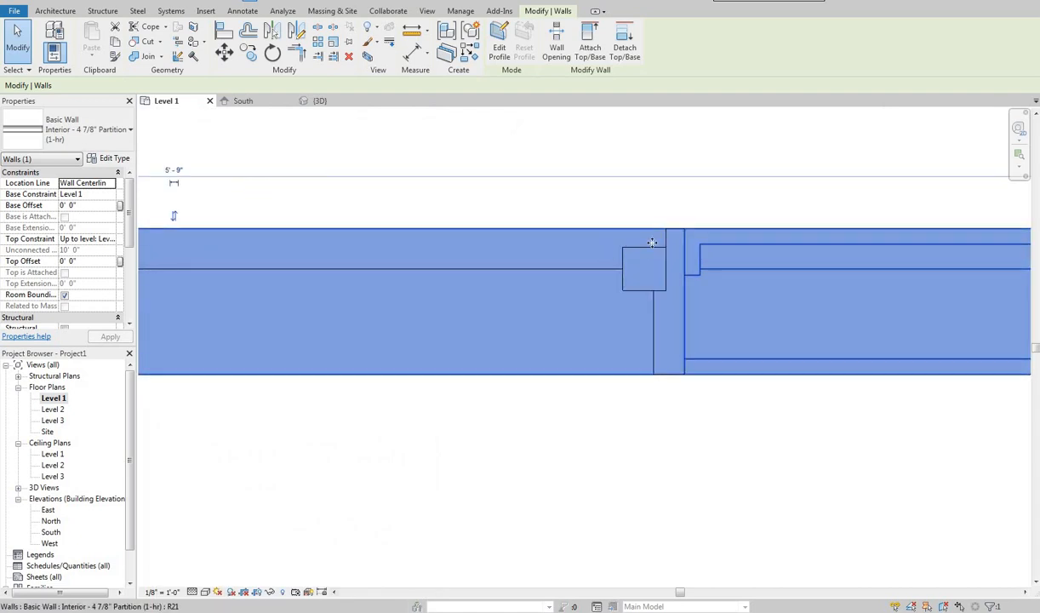
pyautogui.moveTo(719, 285); pyautogui.dragTo(611, 284, button='middle')
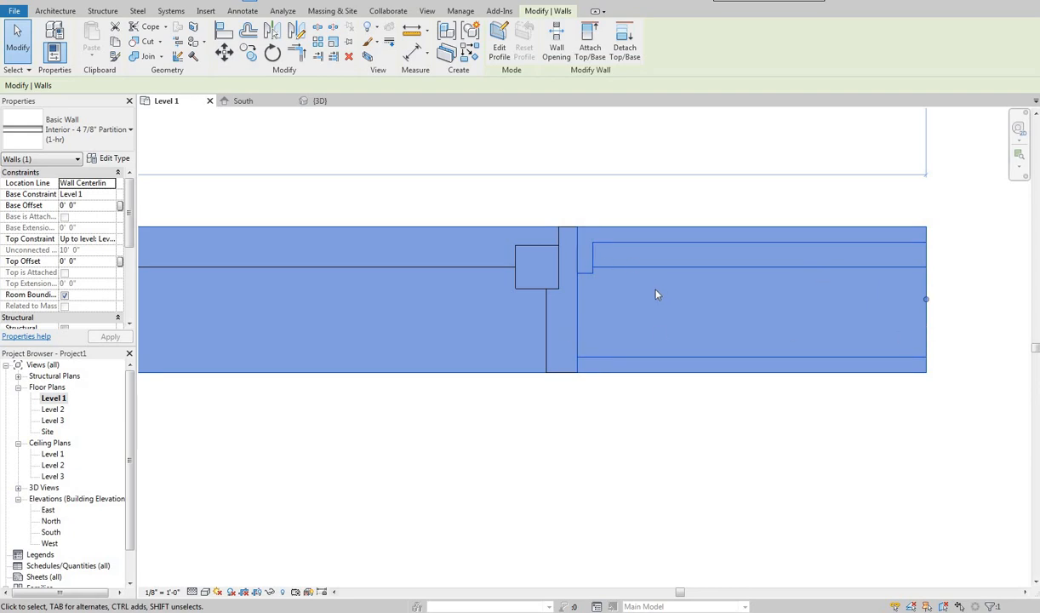
pyautogui.moveTo(685, 243); pyautogui.dragTo(675, 251, button='middle')
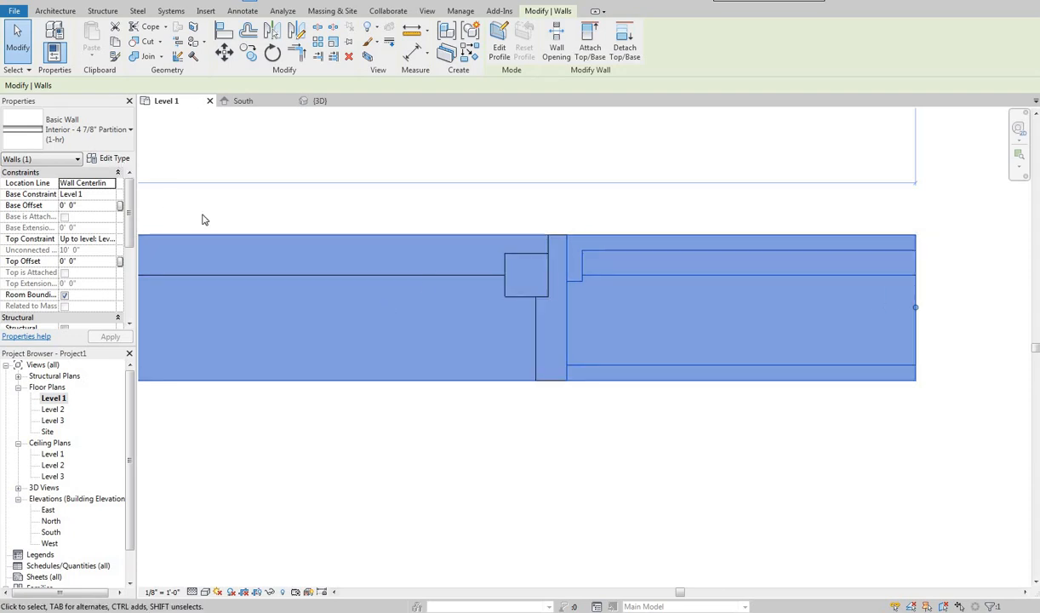
pyautogui.doubleClick(382, 251)
pyautogui.click(394, 248)
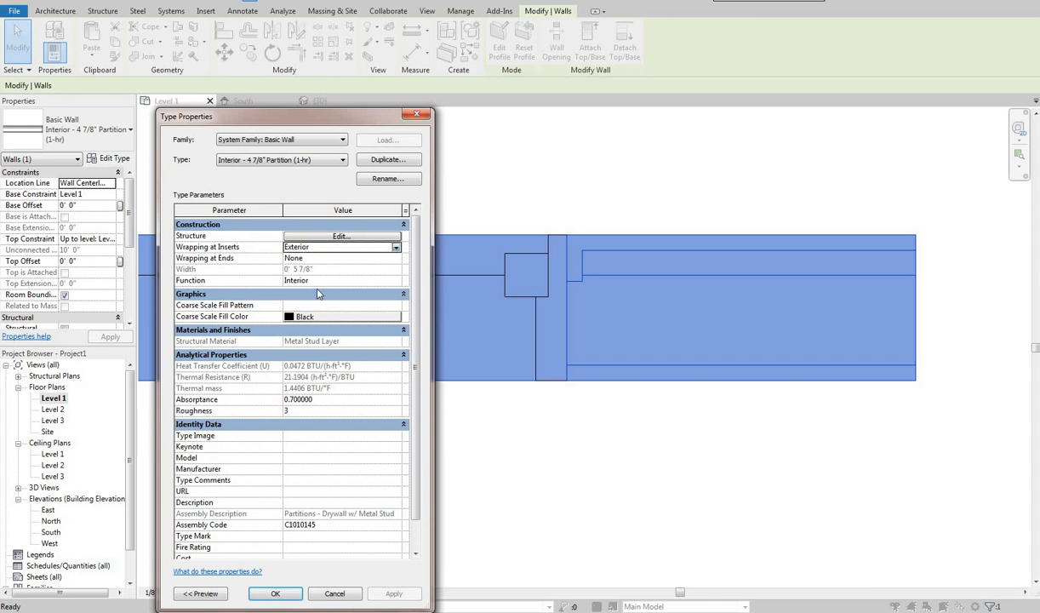
pyautogui.click(316, 289)
pyautogui.click(400, 594)
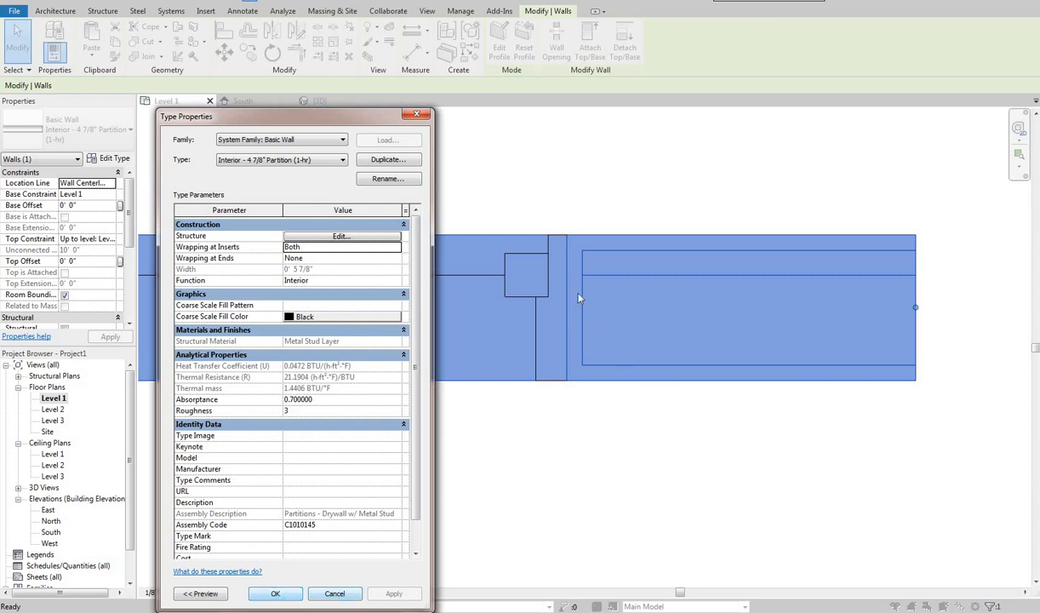
pyautogui.press('Return')
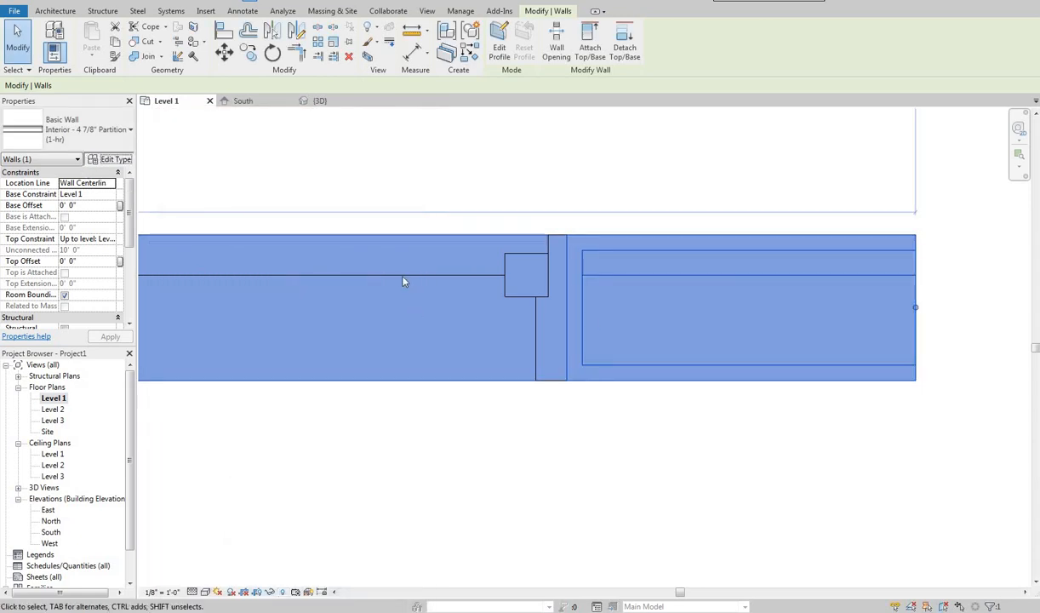
# Set the partition type's Wrapping at Ends to Exterior and accept the type properties
pyautogui.doubleClick(404, 281)
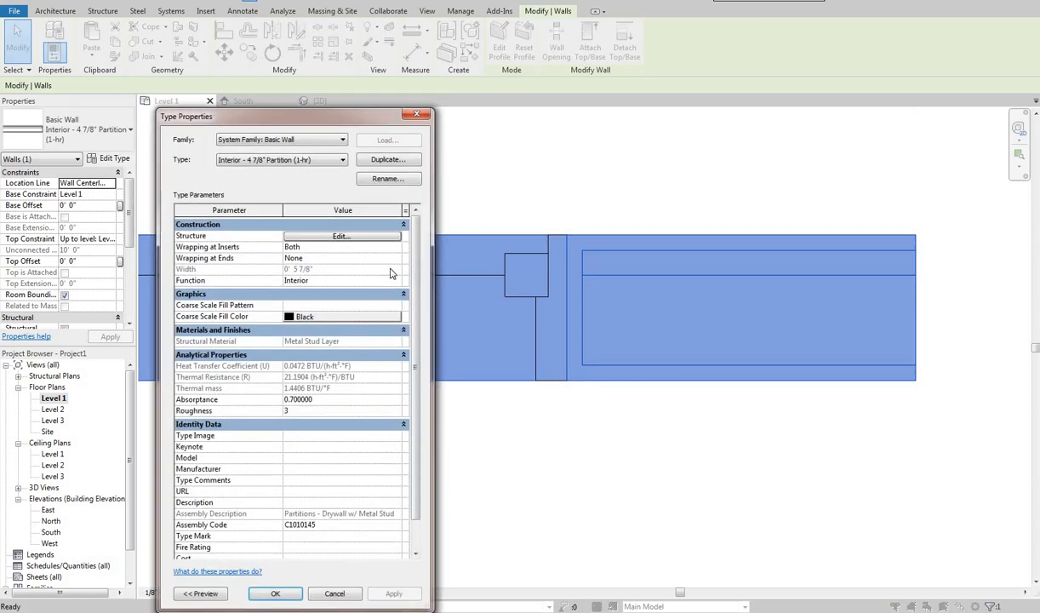
pyautogui.click(308, 258)
pyautogui.click(307, 279)
pyautogui.click(394, 594)
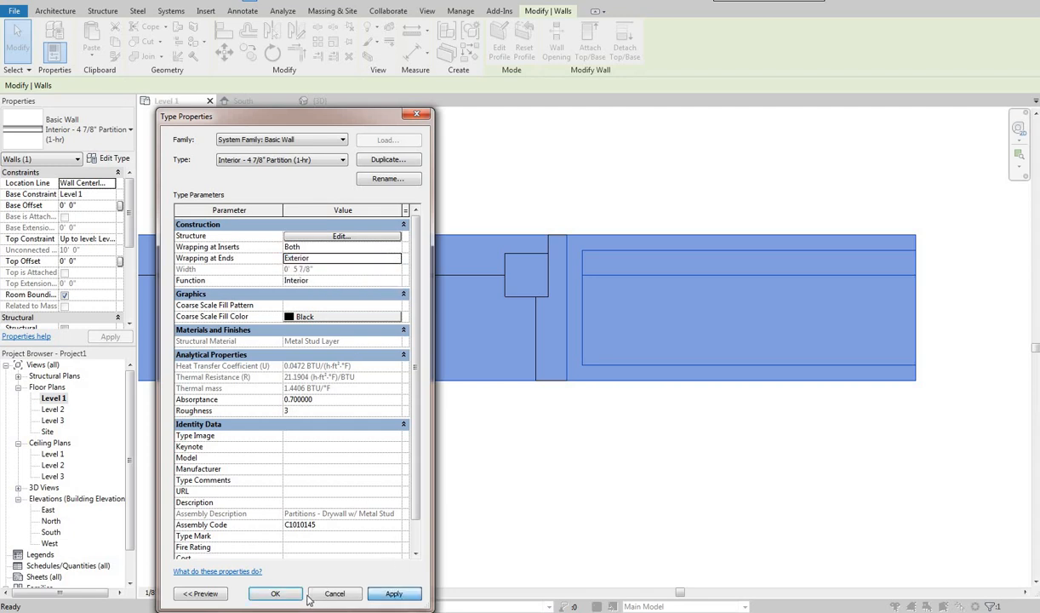
pyautogui.press('Return')
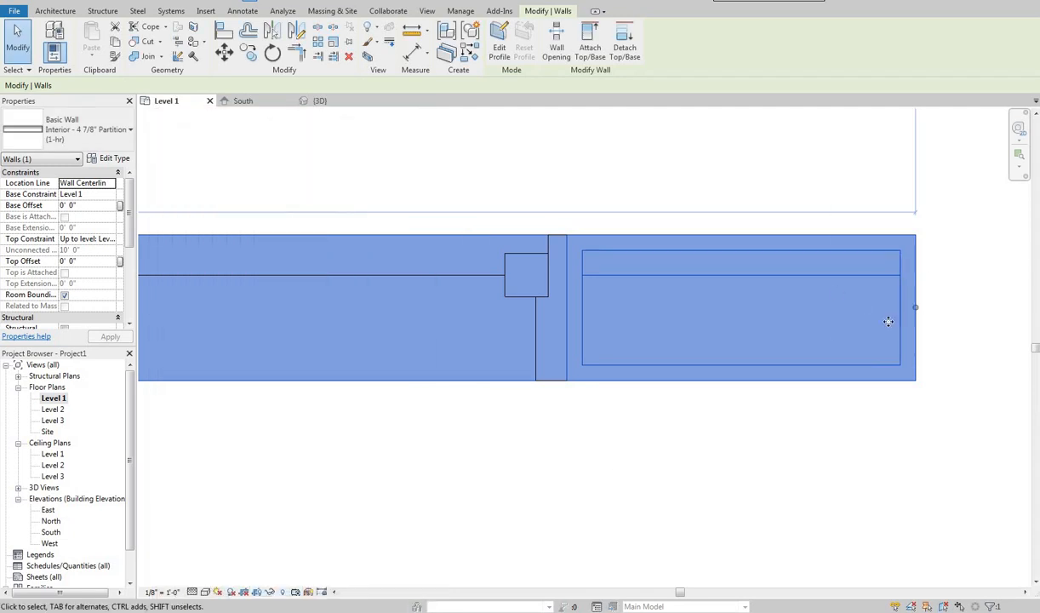
# Examine how the finish layers wrap at both ends of the partition and around the window
pyautogui.scroll(-2, 765, 325)
pyautogui.moveTo(766, 325); pyautogui.dragTo(787, 428, button='middle')
pyautogui.scroll(-3, 756, 328)
pyautogui.moveTo(379, 320); pyautogui.dragTo(301, 294, button='middle')
pyautogui.scroll(2, 430, 305)
pyautogui.moveTo(335, 345); pyautogui.dragTo(224, 352, button='middle')
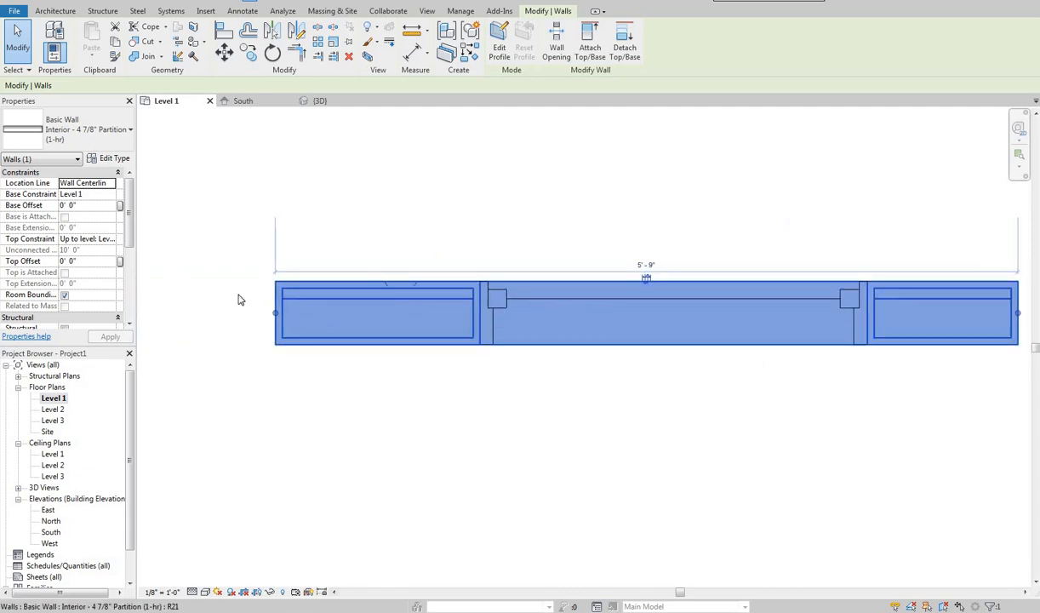
pyautogui.moveTo(265, 323); pyautogui.dragTo(233, 339, button='middle')
pyautogui.scroll(2, 238, 295)
pyautogui.scroll(2, 295, 346)
pyautogui.moveTo(295, 347); pyautogui.dragTo(437, 330, button='middle')
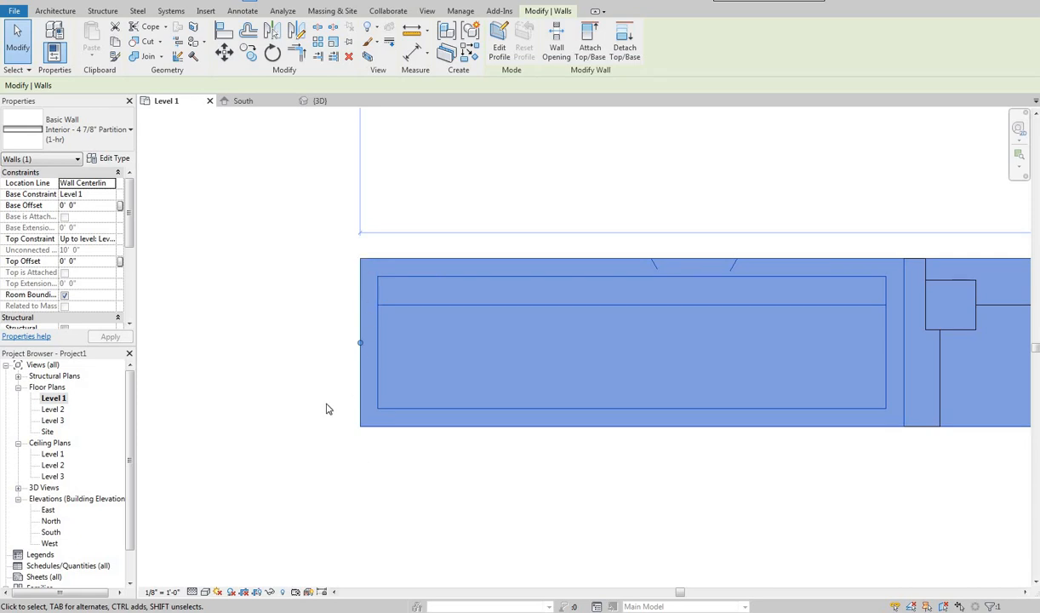
pyautogui.scroll(-1, 474, 273)
pyautogui.moveTo(474, 273); pyautogui.dragTo(422, 293, button='middle')
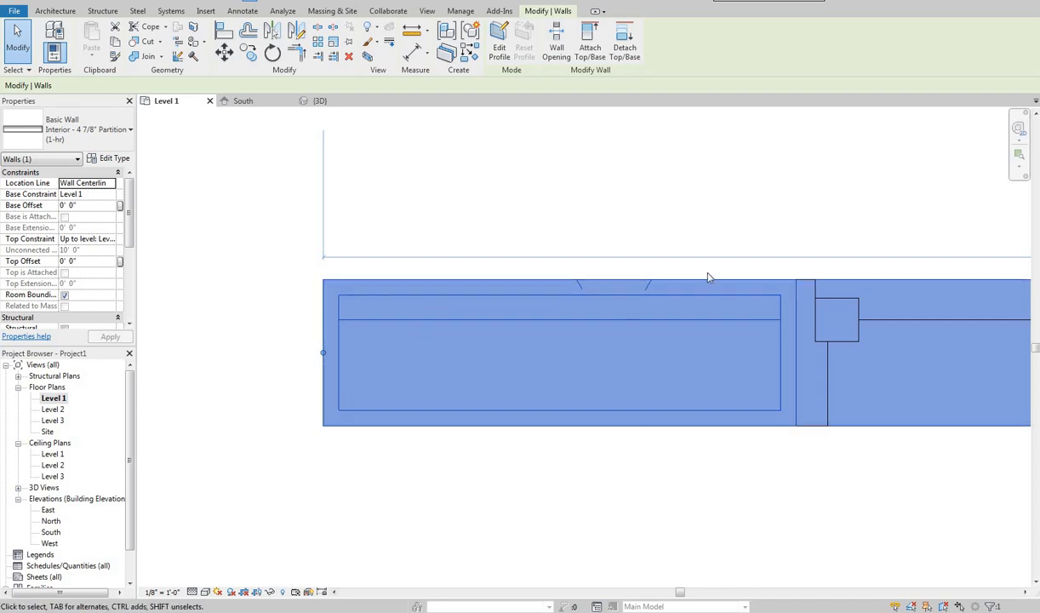
pyautogui.moveTo(708, 274); pyautogui.dragTo(669, 266, button='middle')
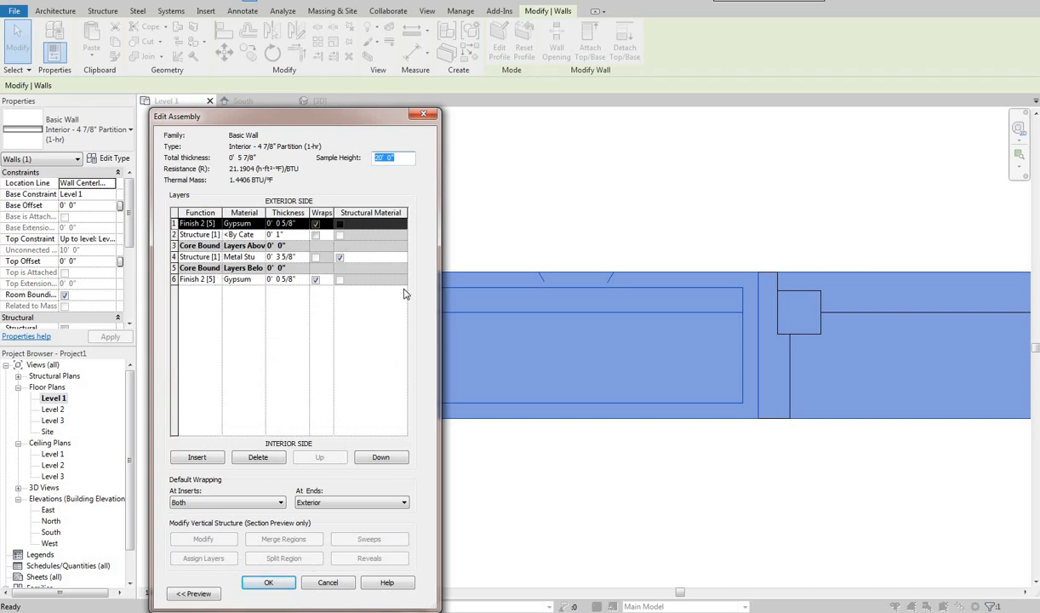
# Review the layer functions and wrap settings in the partition's structure, and close the type properties
pyautogui.click(270, 582)
pyautogui.click(275, 593)
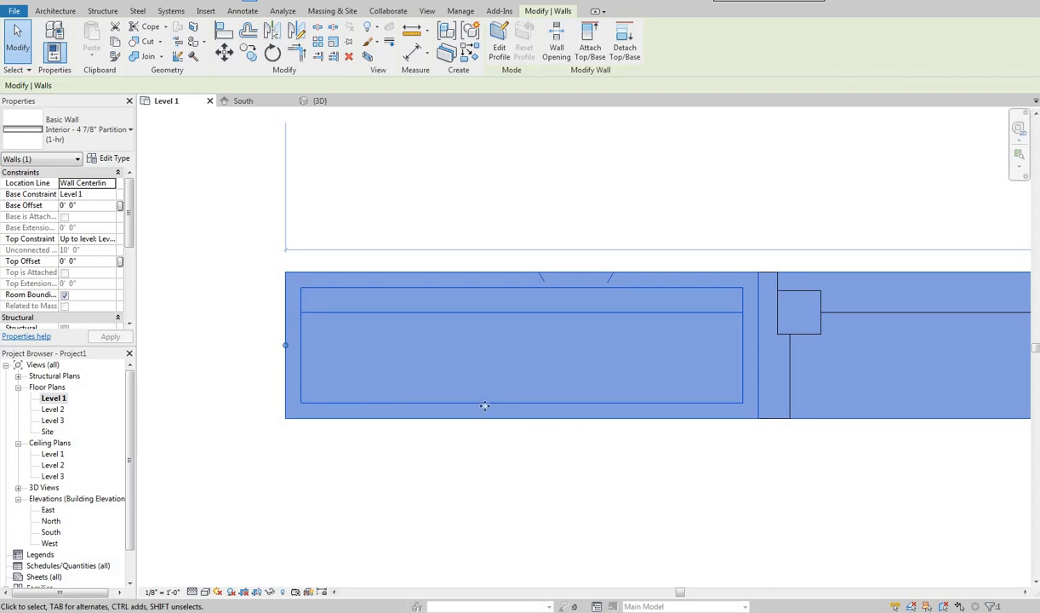
pyautogui.scroll(-4, 321, 399)
pyautogui.scroll(5, 339, 274)
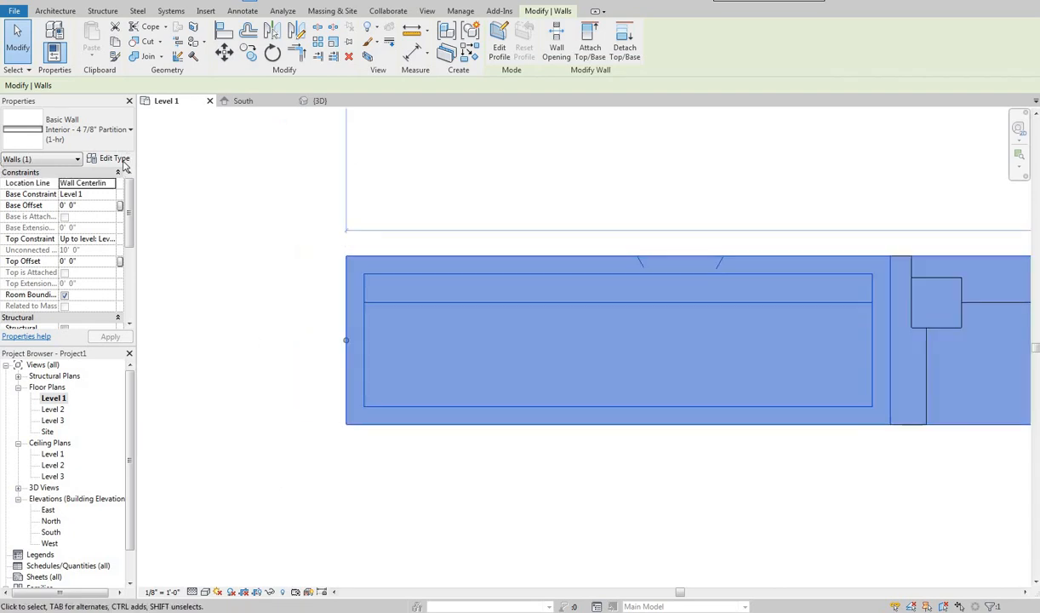
# Change the interior-side gypsum layer's function to Finish 1 [4] and accept the partition's structure and type properties
pyautogui.click(109, 158)
pyautogui.click(383, 297)
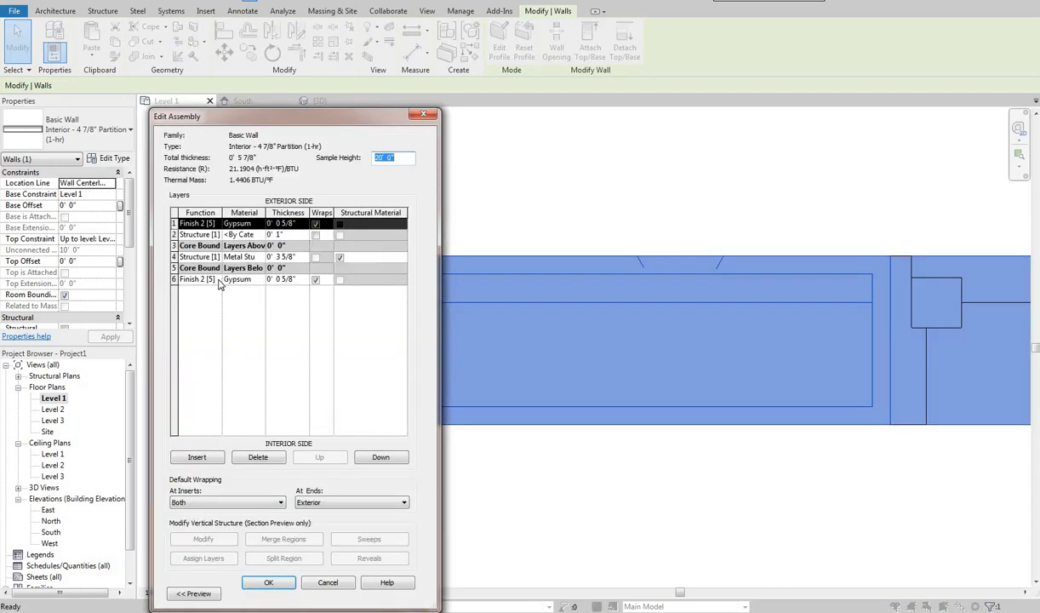
pyautogui.click(197, 279)
pyautogui.click(216, 279)
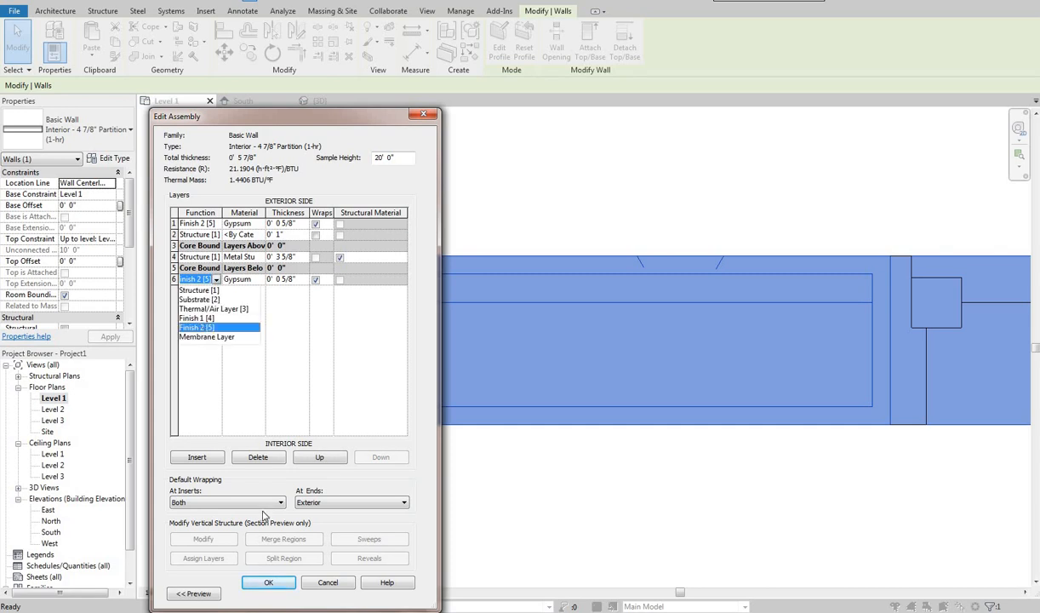
pyautogui.click(269, 579)
pyautogui.click(285, 589)
pyautogui.press('Return')
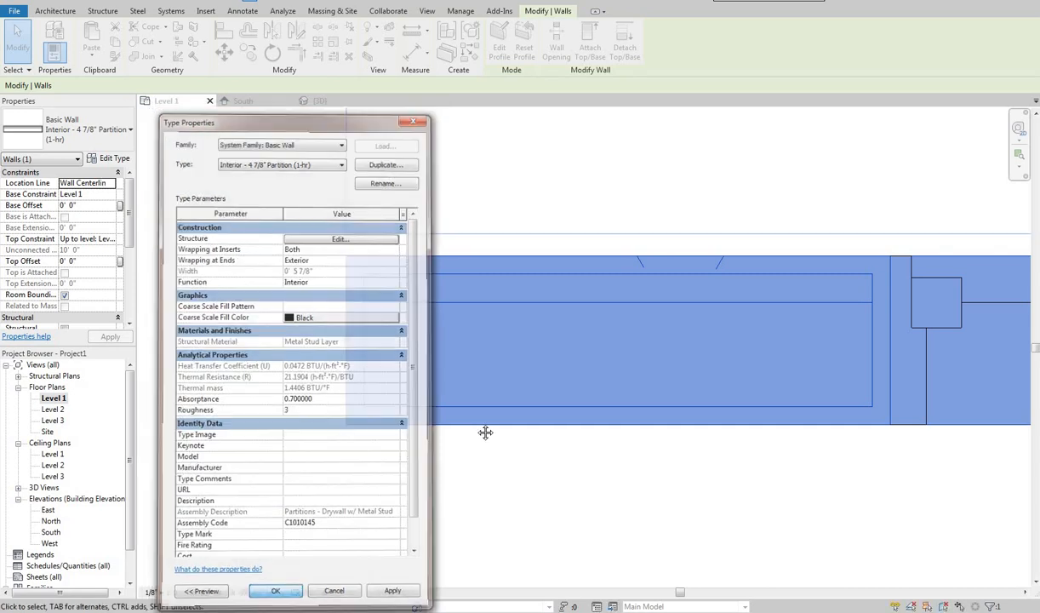
# Inspect the right end of the partition, reopen its layer structure and accept the assembly
pyautogui.scroll(-1, 724, 397)
pyautogui.moveTo(724, 397); pyautogui.dragTo(550, 393, button='middle')
pyautogui.scroll(-3, 550, 393)
pyautogui.moveTo(903, 411); pyautogui.dragTo(445, 377, button='middle')
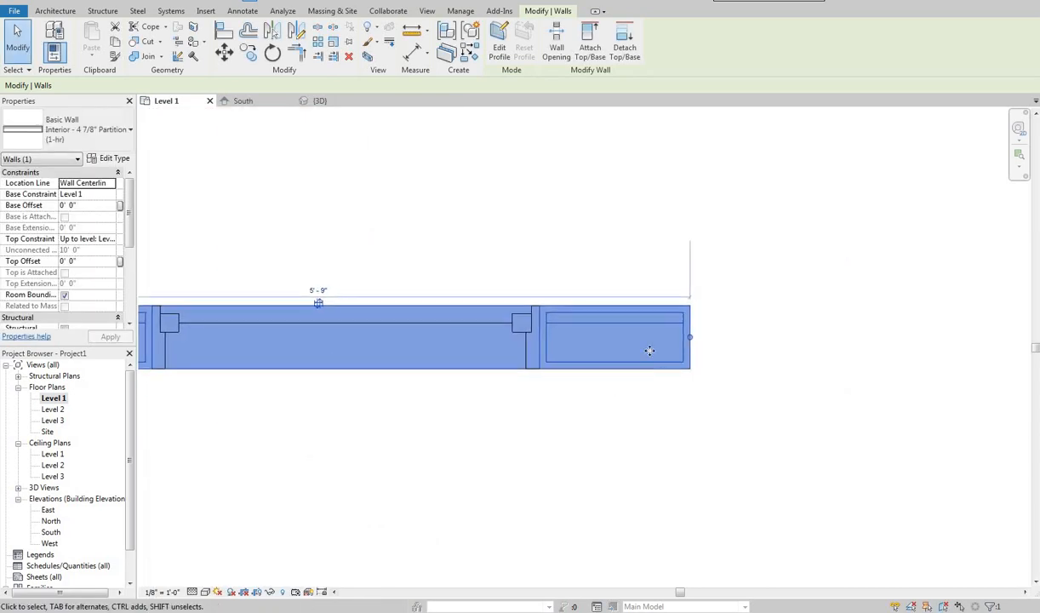
pyautogui.scroll(2, 660, 365)
pyautogui.press('Escape')
pyautogui.click(641, 351)
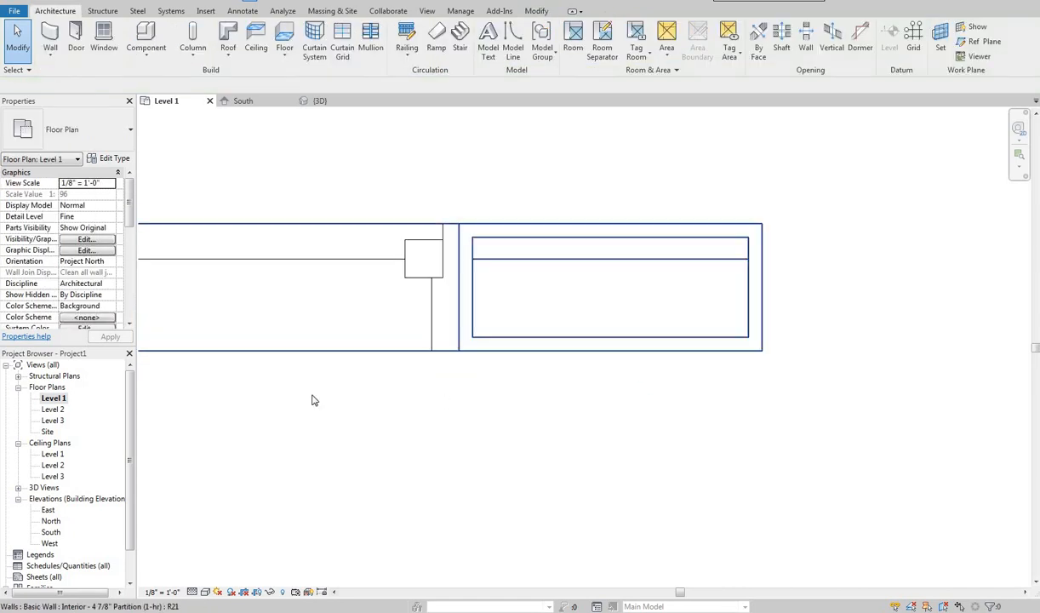
pyautogui.click(109, 160)
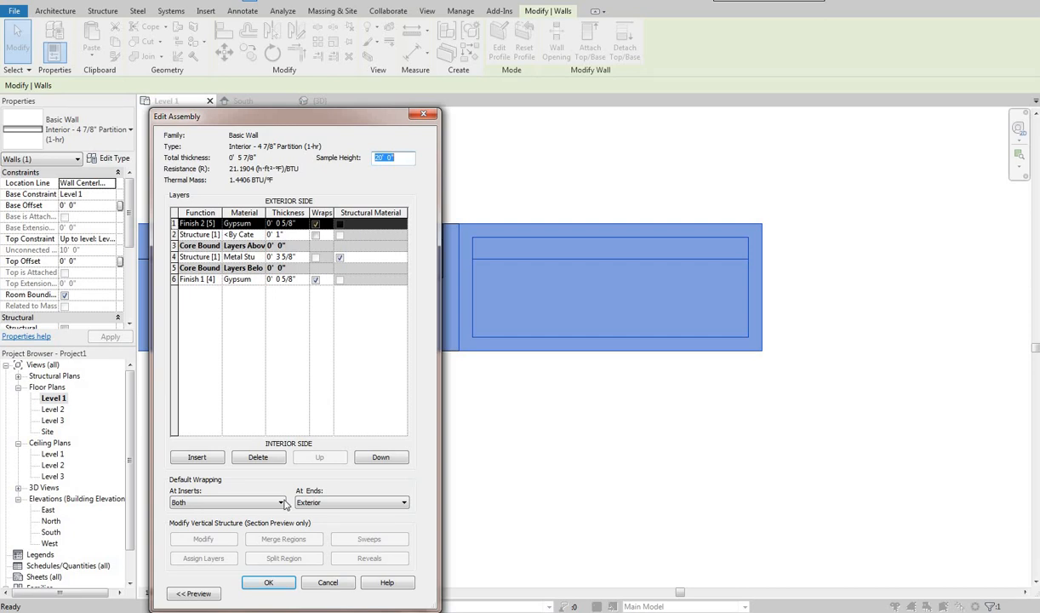
pyautogui.click(269, 582)
pyautogui.click(296, 588)
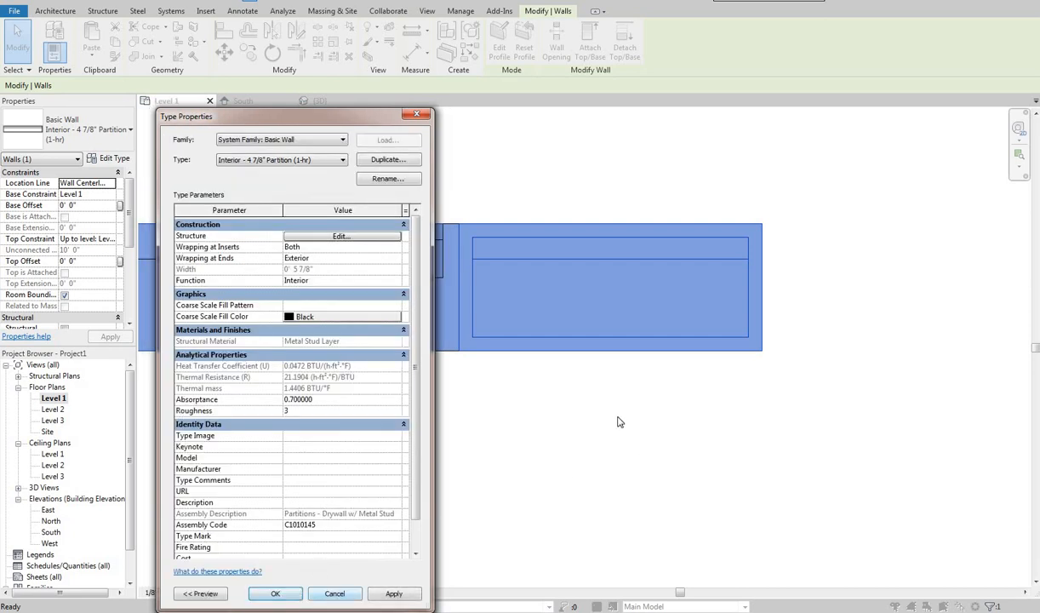
# Deselect the partition and examine the layer wrapping beside the window and at the wall's left end
pyautogui.click(524, 421)
pyautogui.middleClick(640, 399)
pyautogui.middleClick(641, 399)
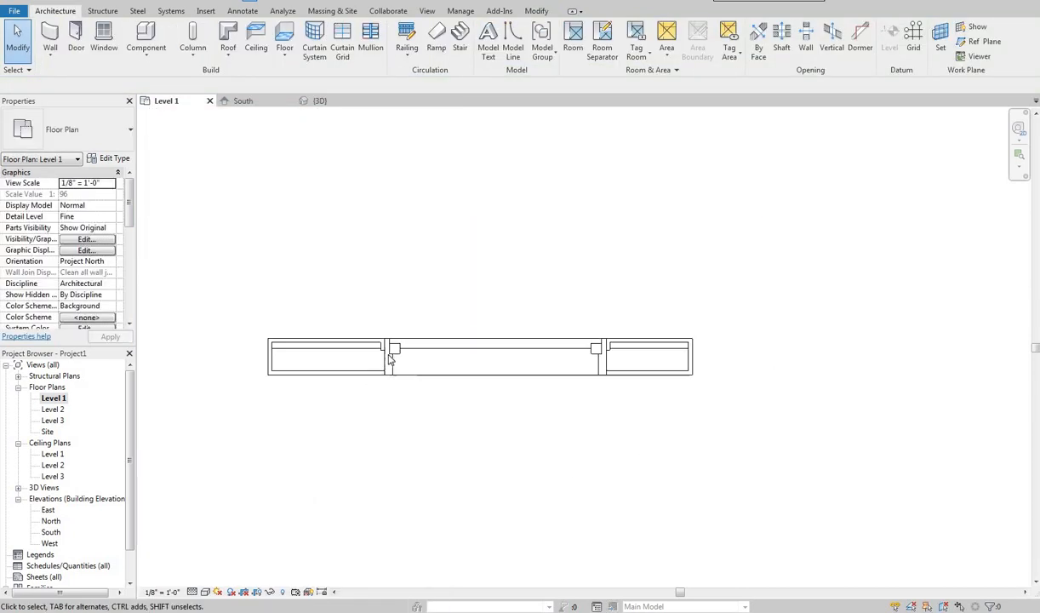
pyautogui.moveTo(365, 383)
pyautogui.mouseDown(button='middle')
pyautogui.moveTo(396, 399)
pyautogui.moveTo(357, 377)
pyautogui.mouseUp(button='middle')
pyautogui.scroll(5, 357, 378)
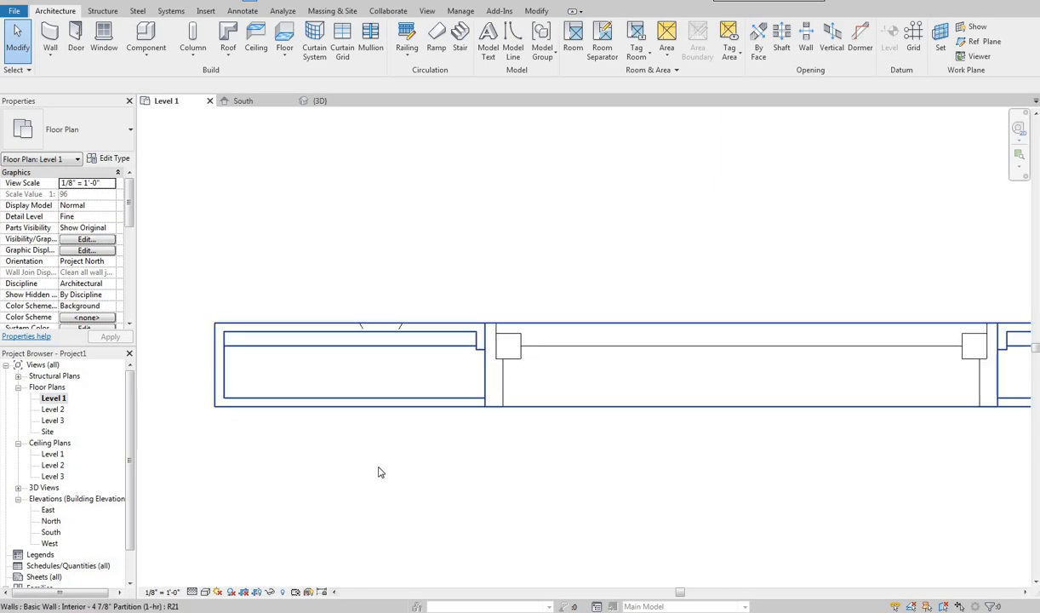
# Inspect the layer wrapping around the interior partition's window and at its right end in the Level 1 plan
pyautogui.click(334, 395)
pyautogui.scroll(-5, 357, 459)
pyautogui.moveTo(373, 444); pyautogui.dragTo(356, 353, button='middle')
pyautogui.press('Escape')
pyautogui.scroll(-2, 374, 314)
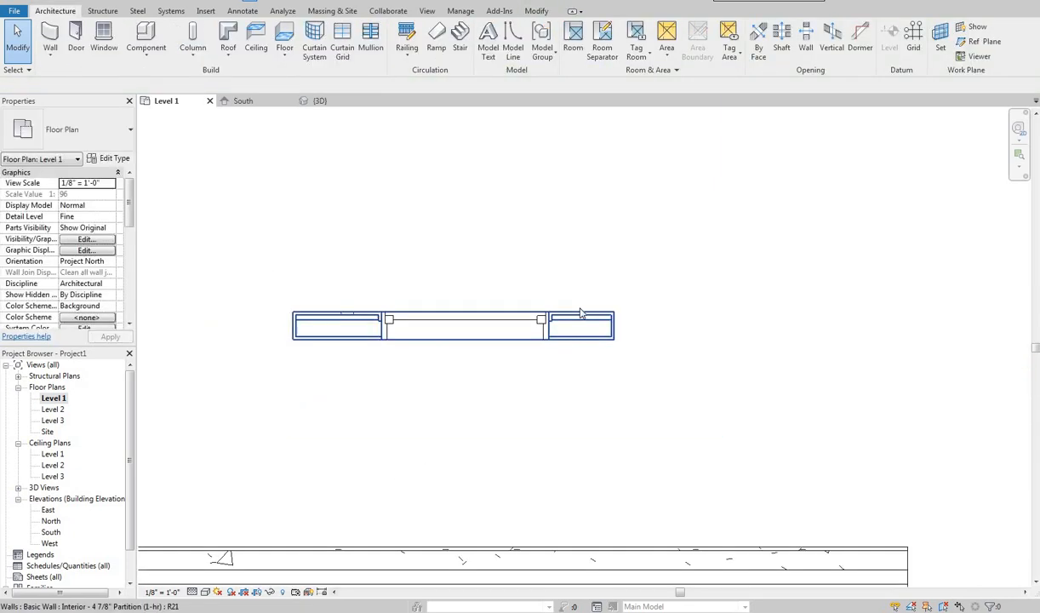
pyautogui.scroll(4, 373, 313)
pyautogui.moveTo(563, 367); pyautogui.dragTo(436, 227, button='middle')
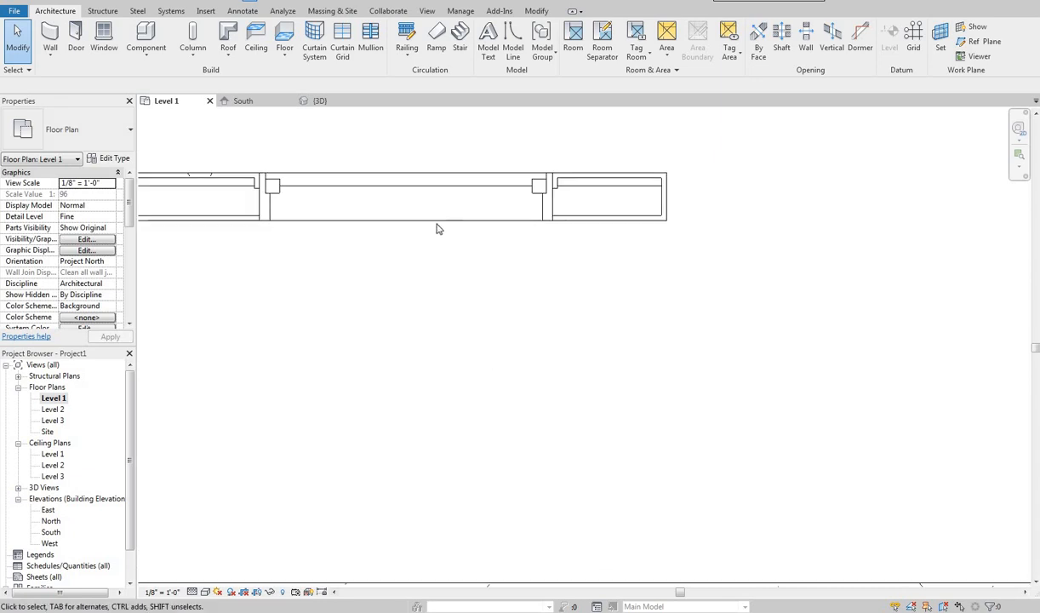
pyautogui.scroll(-4, 460, 298)
pyautogui.moveTo(413, 306); pyautogui.dragTo(473, 268, button='middle')
pyautogui.scroll(-3, 479, 293)
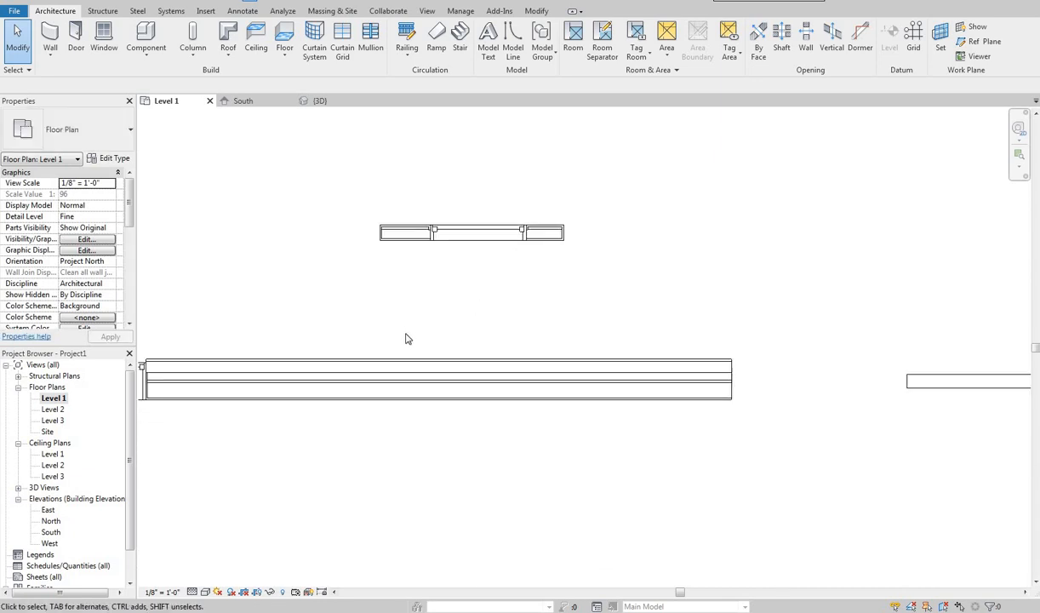
pyautogui.moveTo(406, 338); pyautogui.dragTo(425, 306, button='middle')
# Examine how the layers of the exterior brick and CMU wall wrap at its window opening
pyautogui.click(254, 344)
pyautogui.scroll(3, 328, 344)
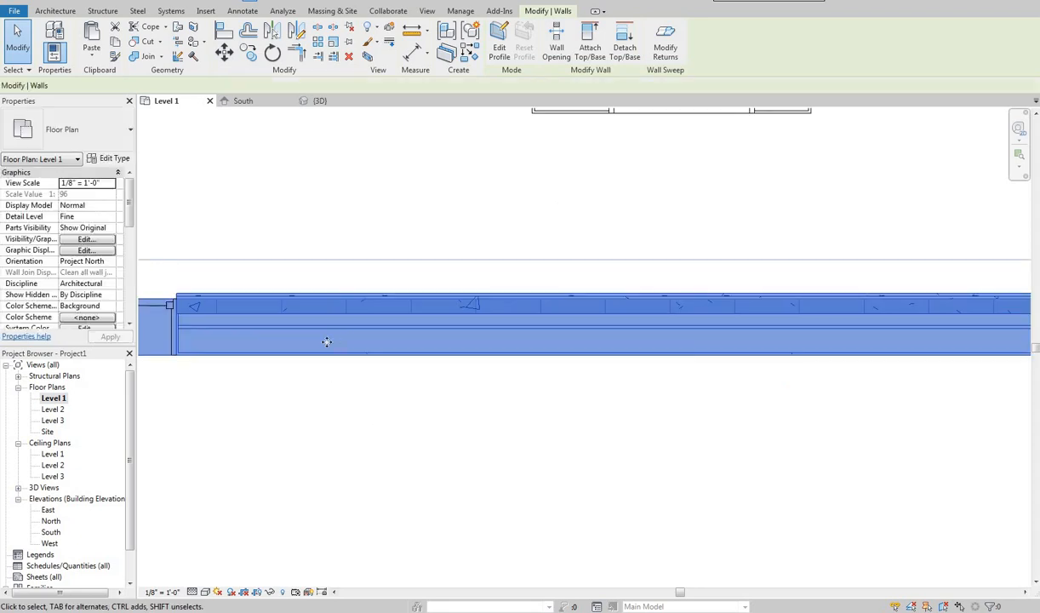
pyautogui.scroll(4, 349, 408)
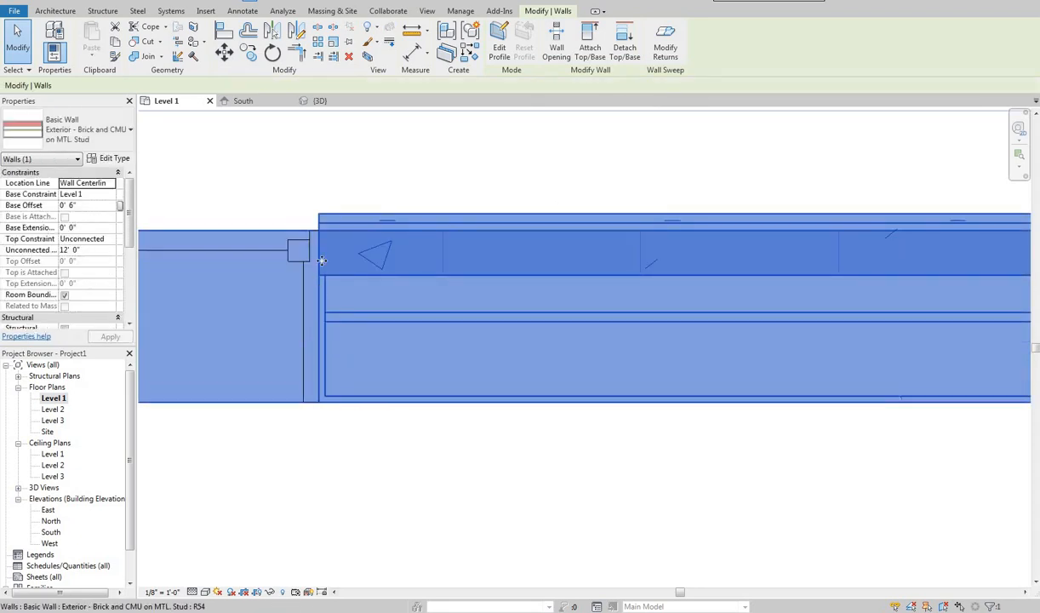
pyautogui.scroll(-4, 378, 434)
pyautogui.click(306, 271)
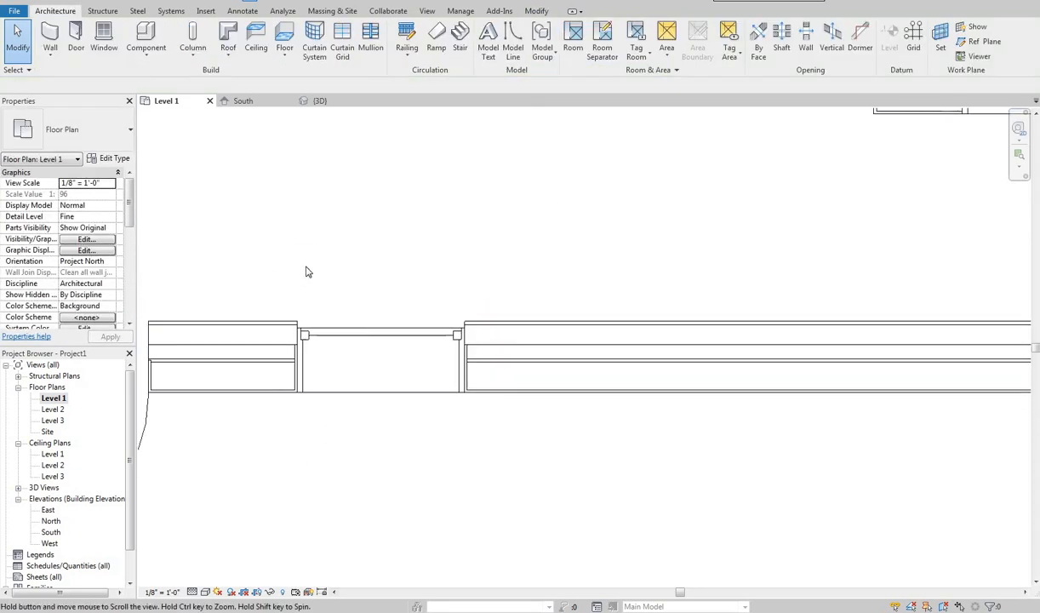
pyautogui.scroll(-3, 247, 279)
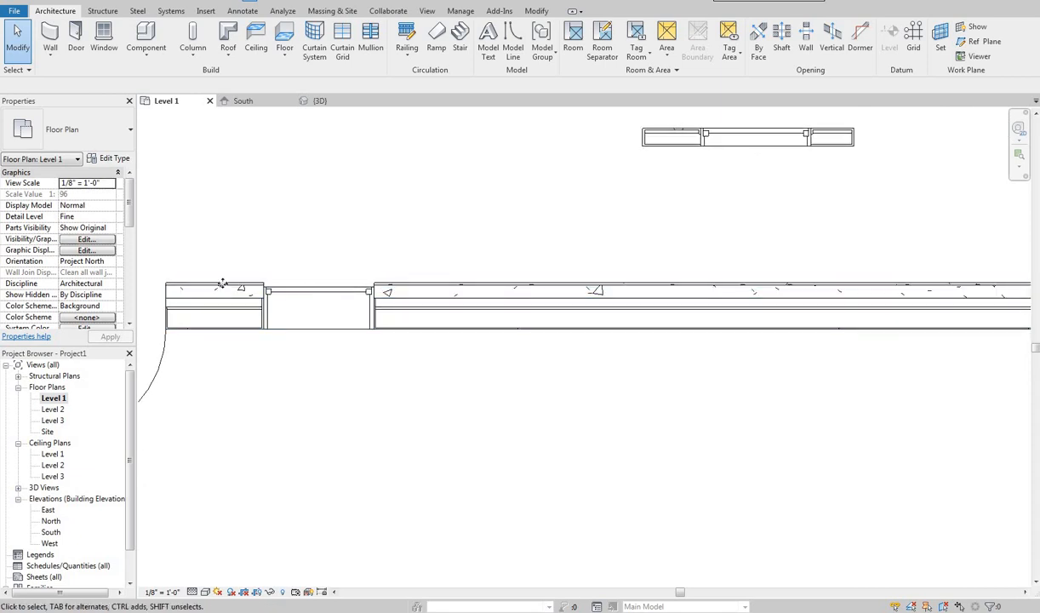
# Review the exterior brick and CMU wall's type properties, including the coarse scale fill settings, and close them without changes
pyautogui.click(111, 158)
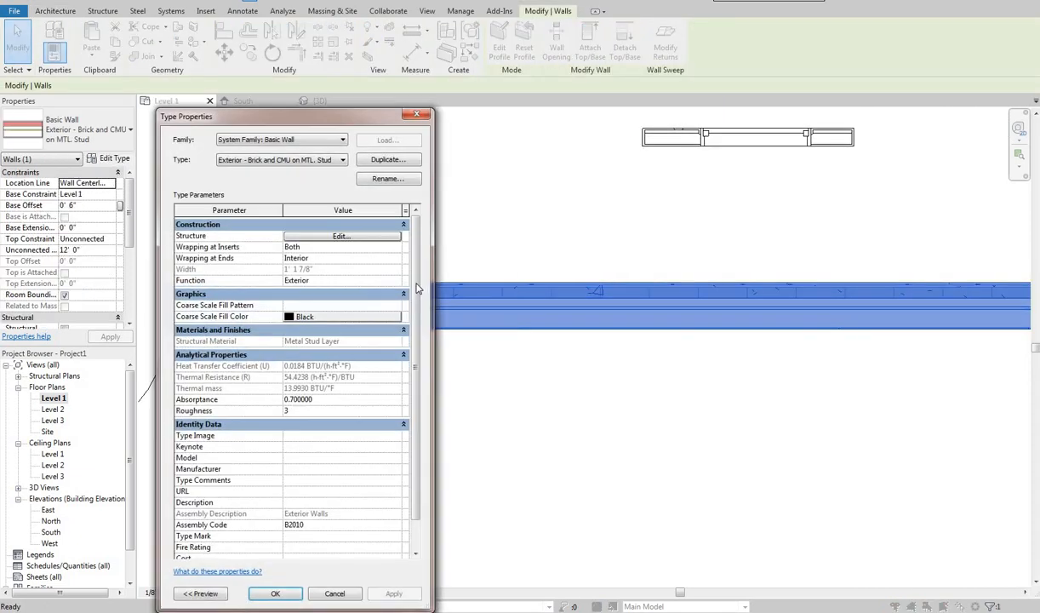
pyautogui.scroll(-2, 202, 289)
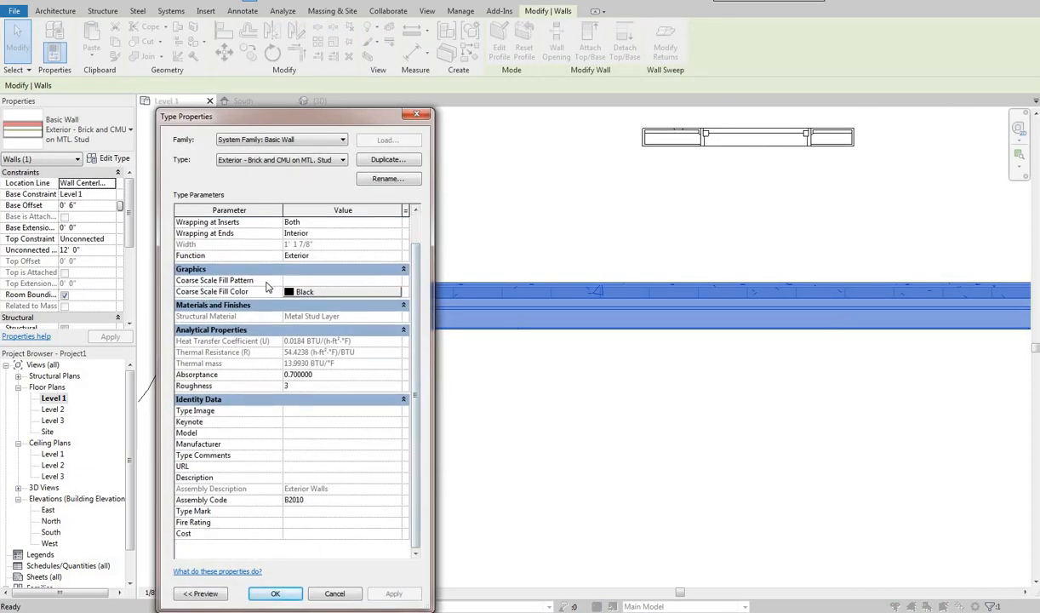
pyautogui.click(331, 593)
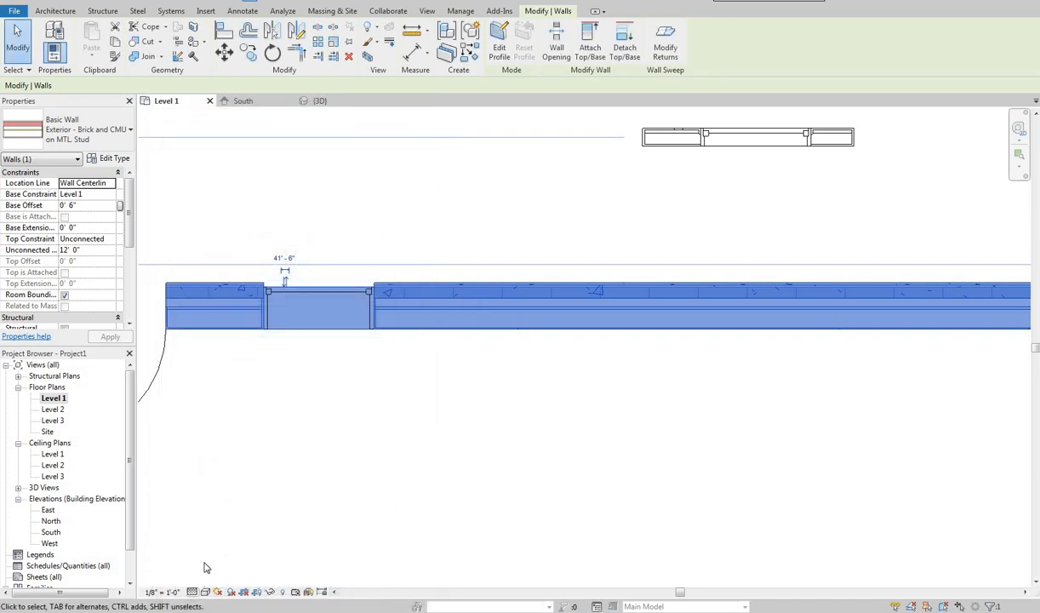
# Set the Level 1 plan's detail level to Coarse and clear the wall selection
pyautogui.click(193, 591)
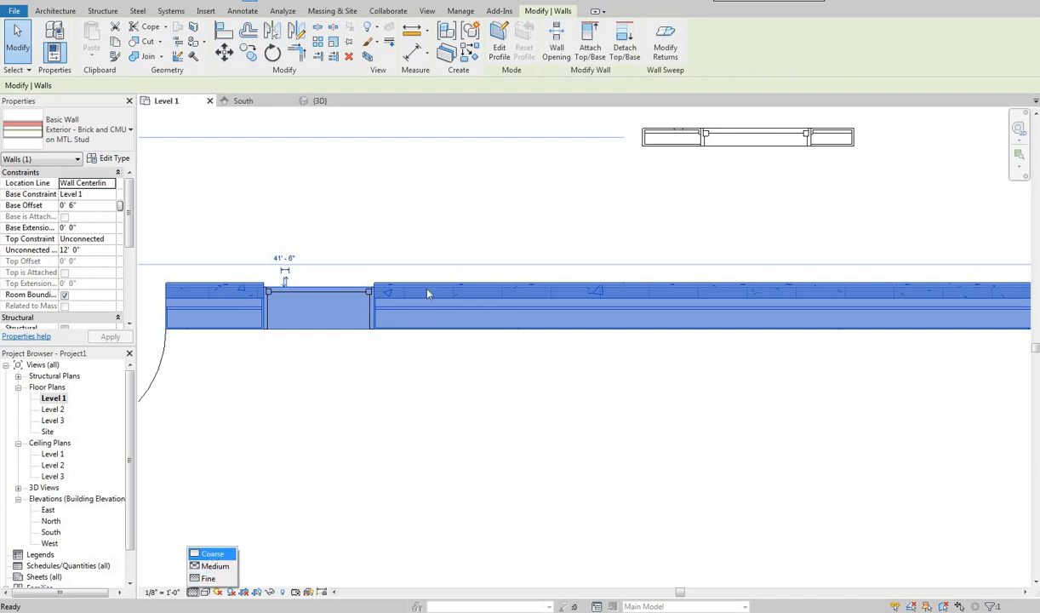
pyautogui.click(212, 554)
pyautogui.press('Escape')
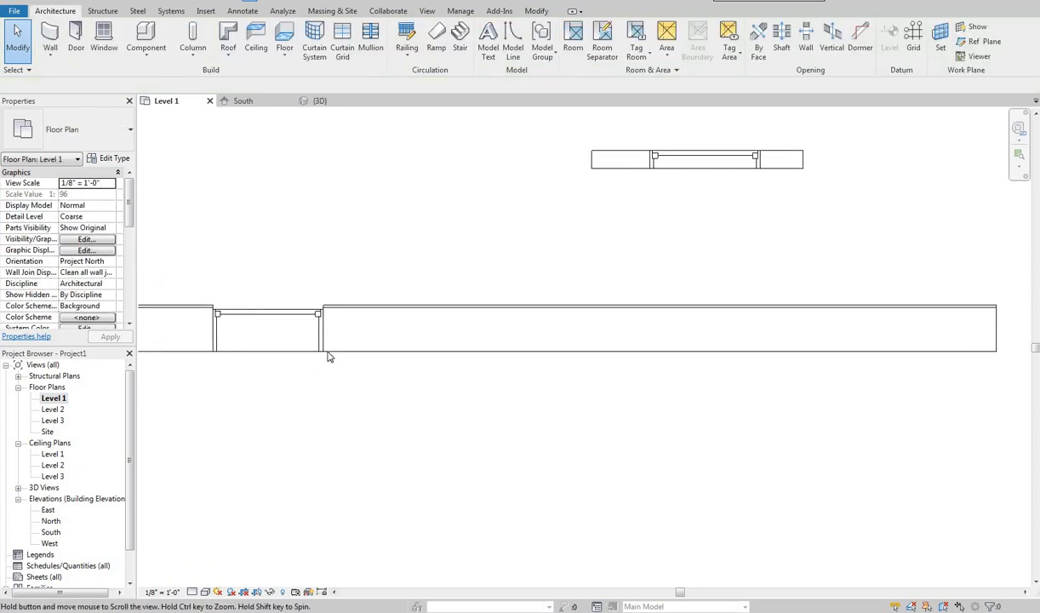
# Set the exterior brick and CMU wall type's coarse scale fill pattern to Crosshatch-small and apply it
pyautogui.click(243, 332)
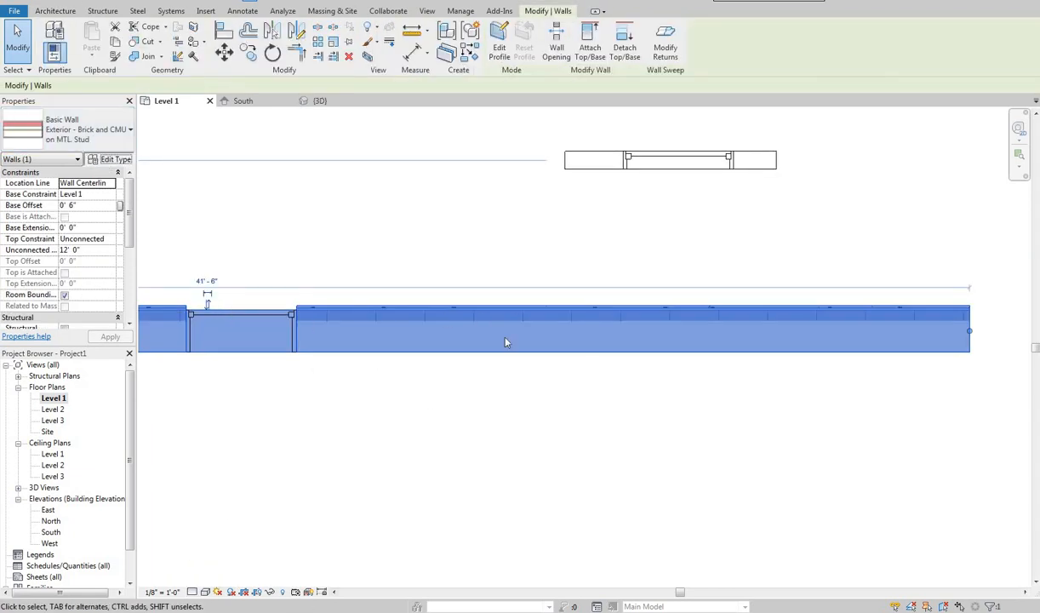
pyautogui.doubleClick(504, 340)
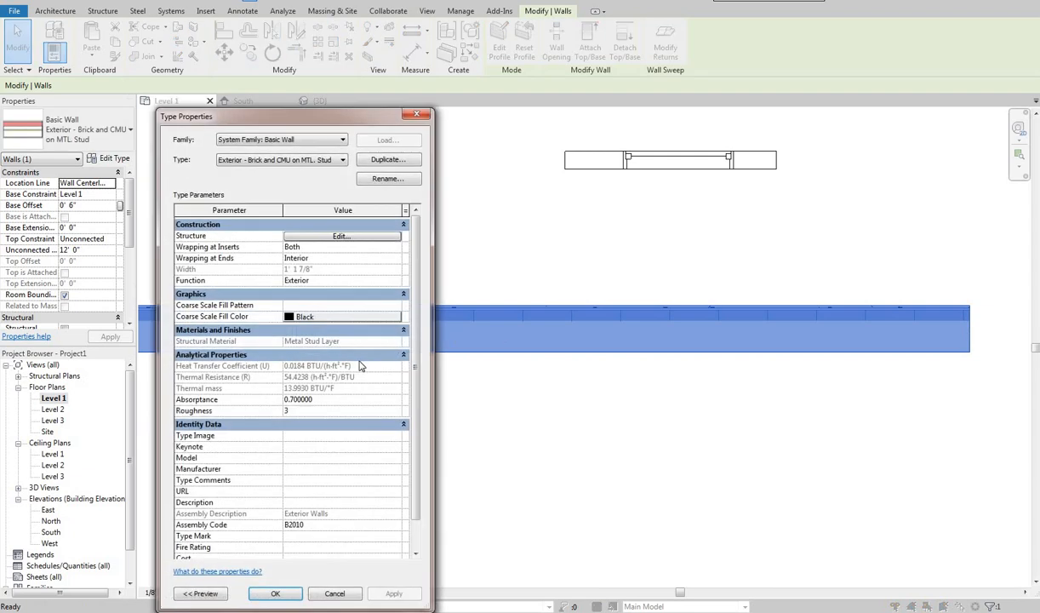
pyautogui.click(392, 307)
pyautogui.click(396, 306)
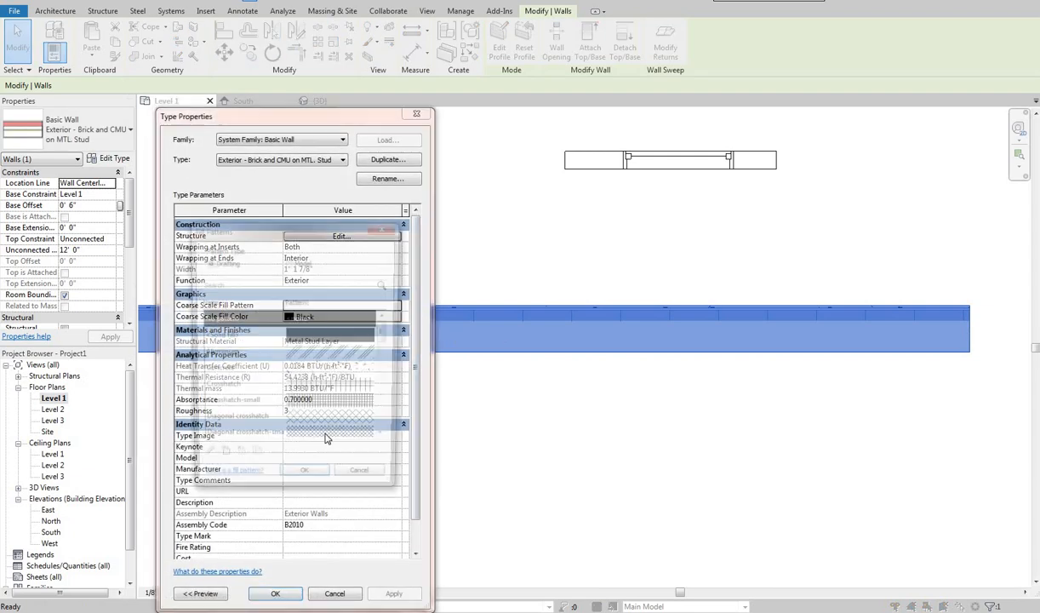
pyautogui.click(317, 407)
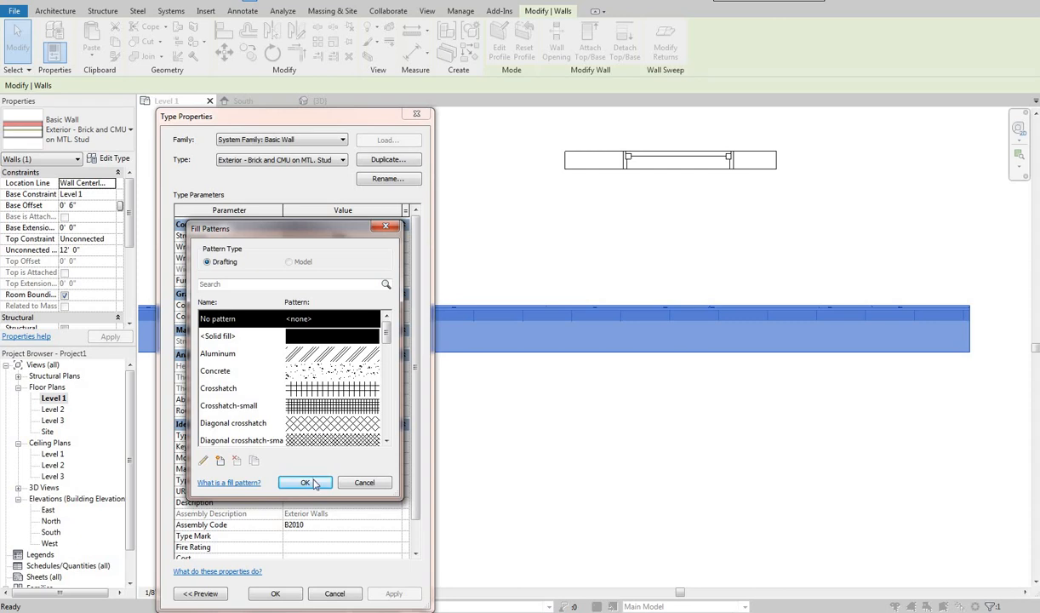
pyautogui.click(307, 483)
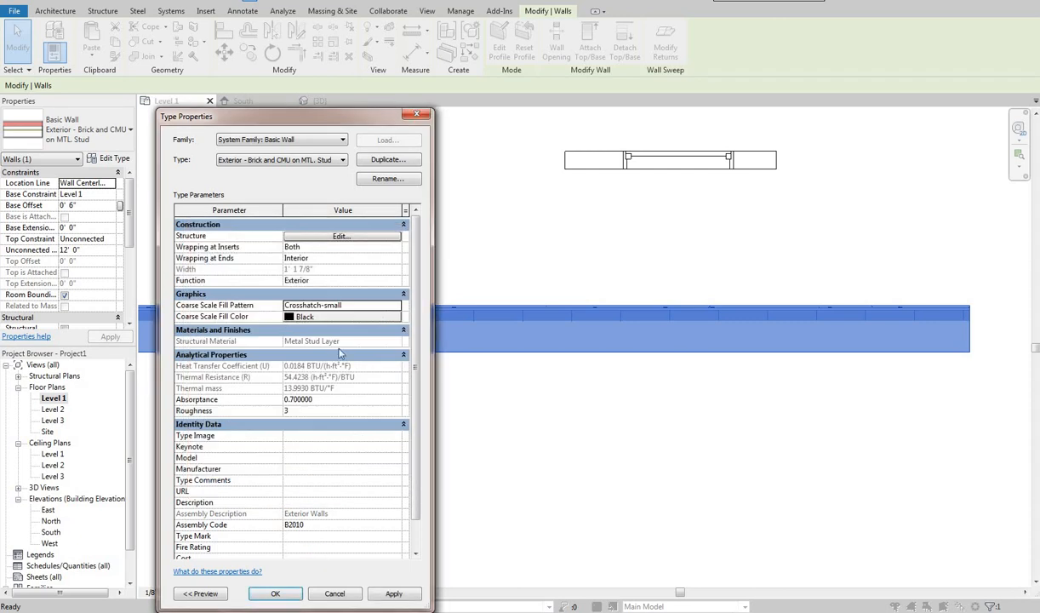
pyautogui.click(394, 593)
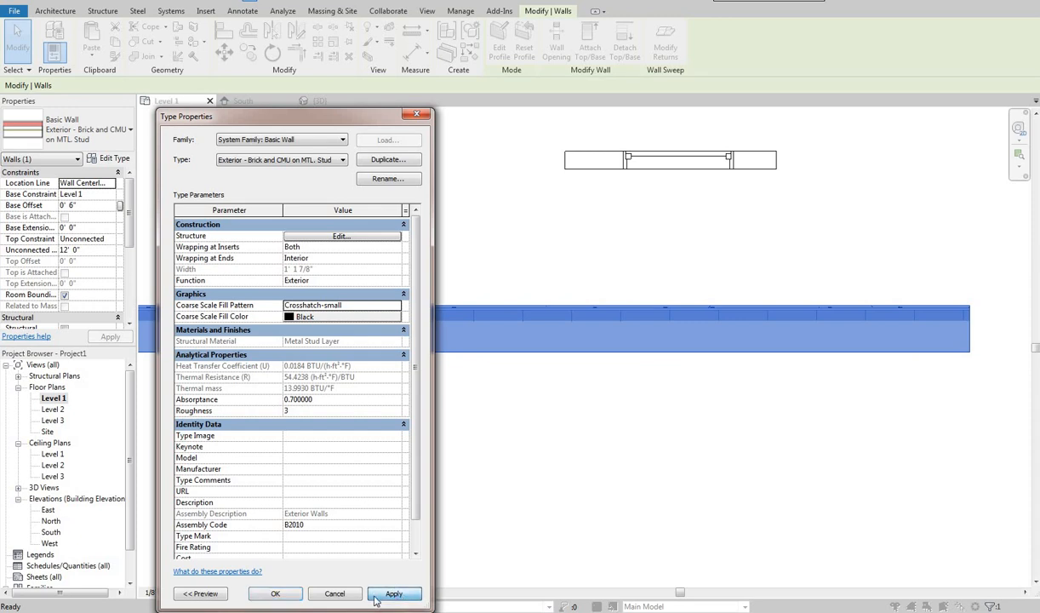
pyautogui.press('Escape')
pyautogui.press('Escape')
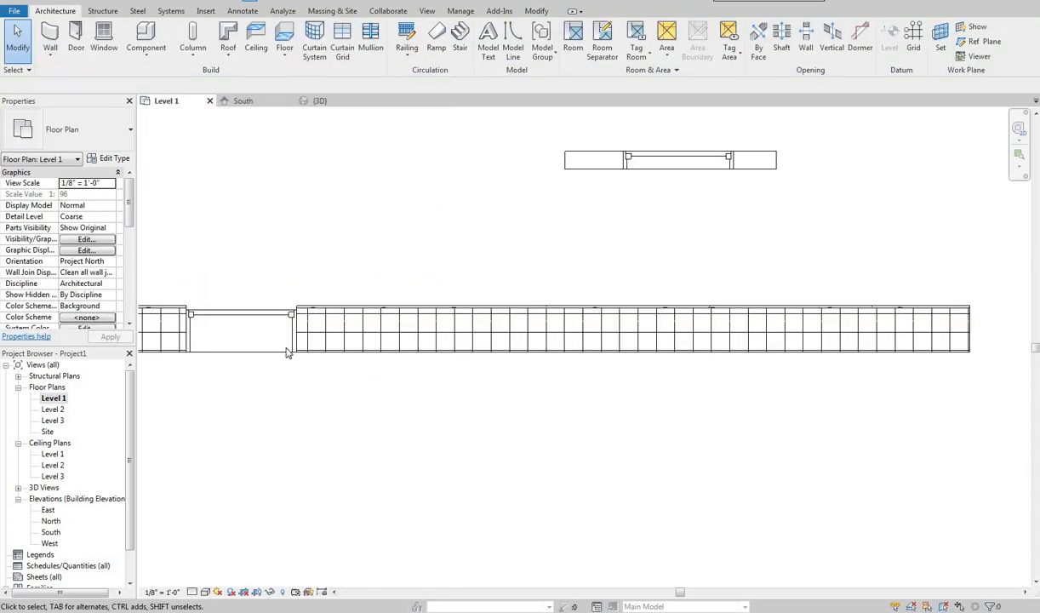
# Change the exterior wall type's coarse scale fill color to light grey, RGB 192-192-192, and accept the type properties
pyautogui.scroll(5, 325, 457)
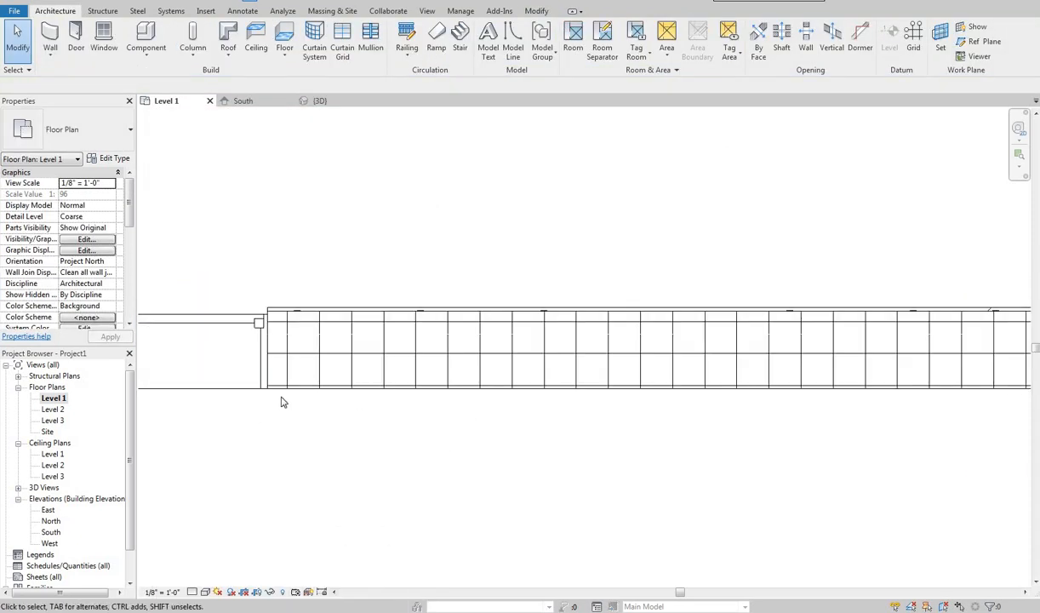
pyautogui.click(188, 369)
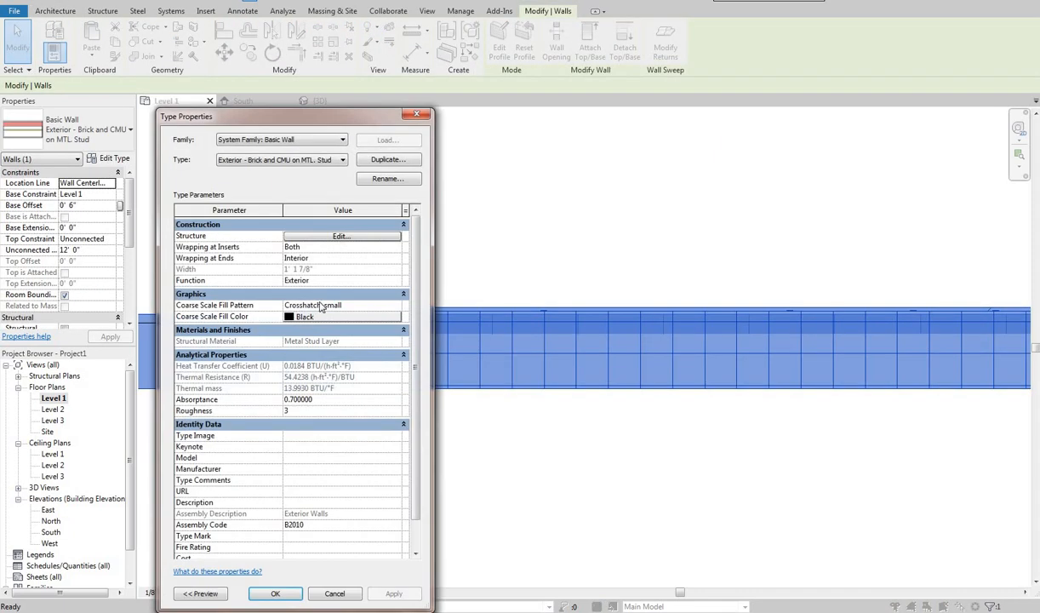
pyautogui.click(341, 316)
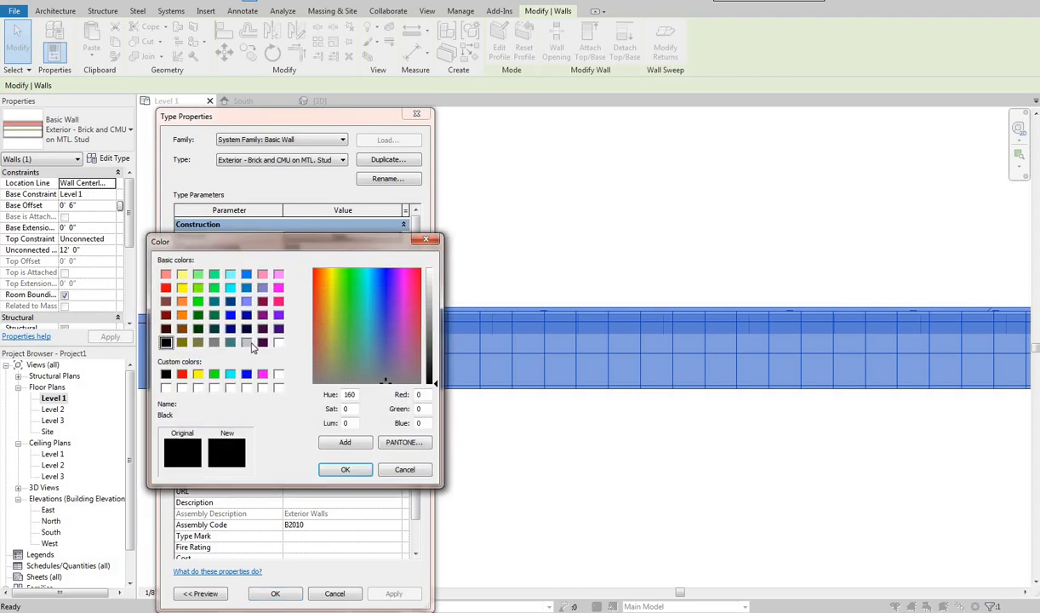
pyautogui.click(246, 342)
pyautogui.click(344, 468)
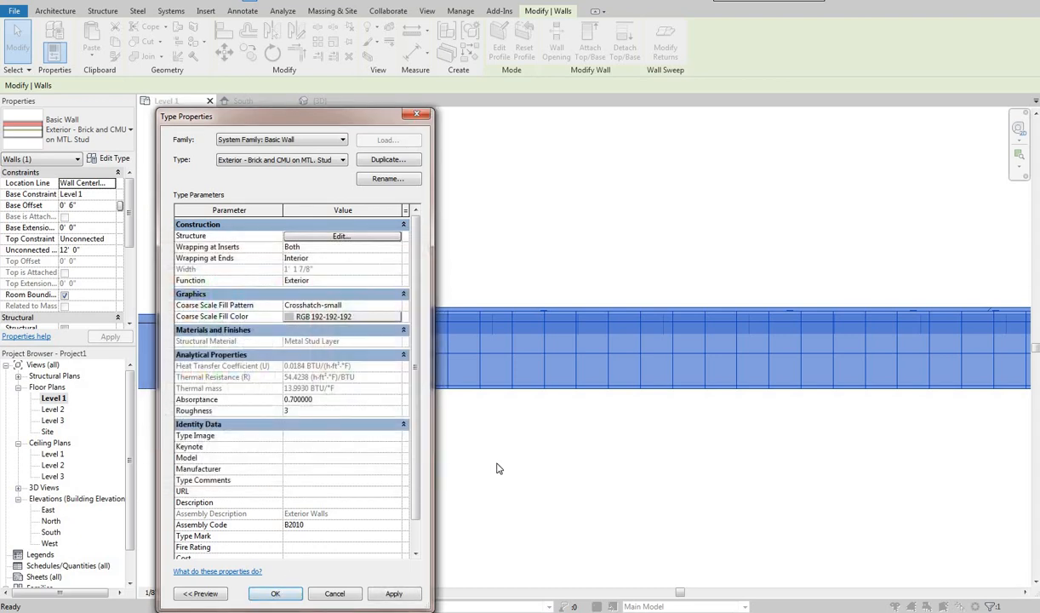
pyautogui.click(275, 593)
pyautogui.click(314, 502)
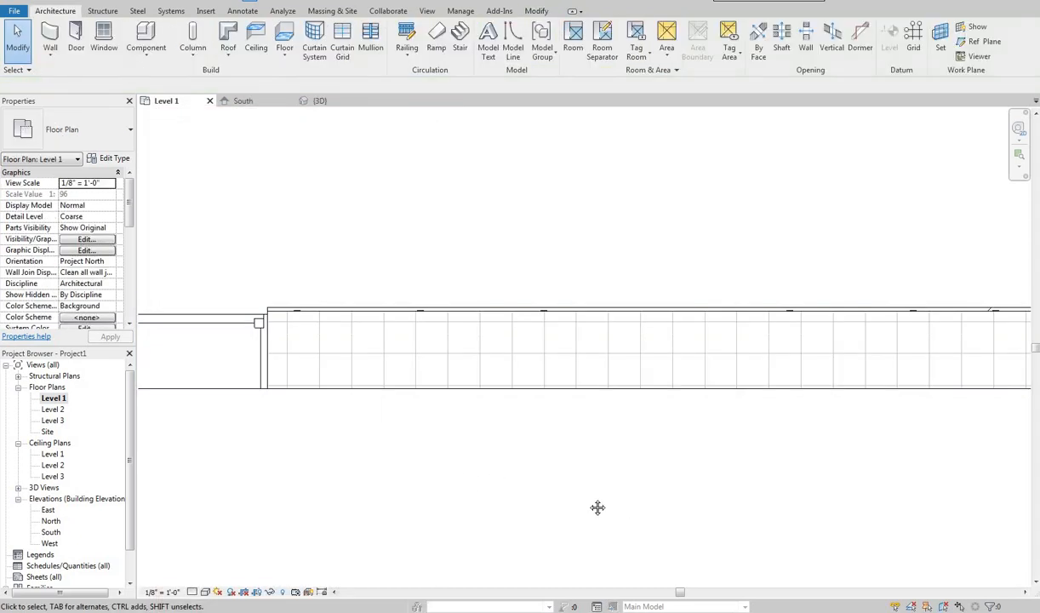
# Select the exterior brick and CMU wall with the window and open its type properties
pyautogui.scroll(-3, 579, 485)
pyautogui.scroll(4, 433, 430)
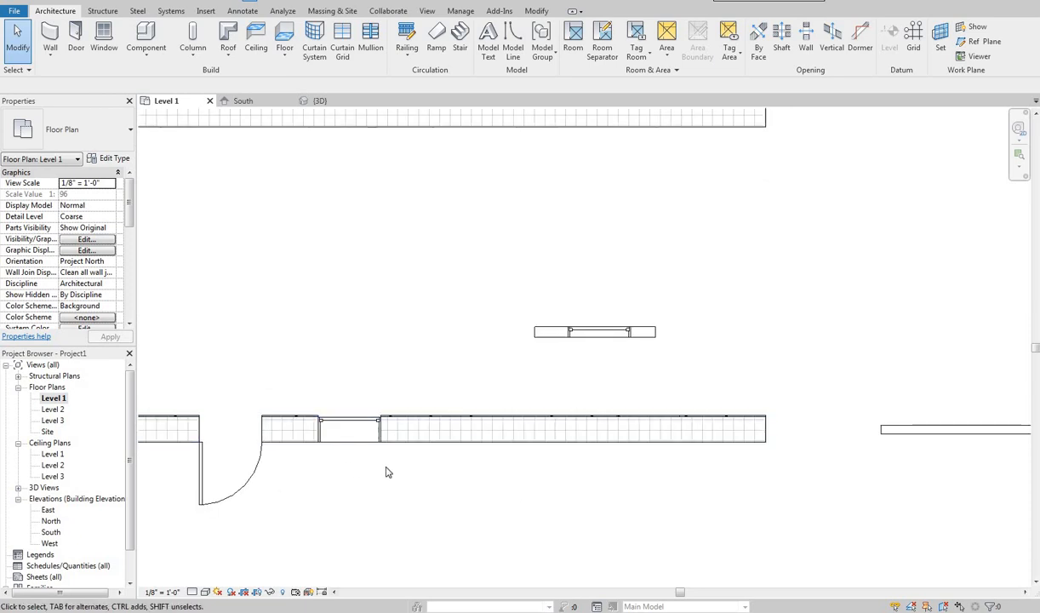
pyautogui.scroll(1, 380, 467)
pyautogui.click(277, 423)
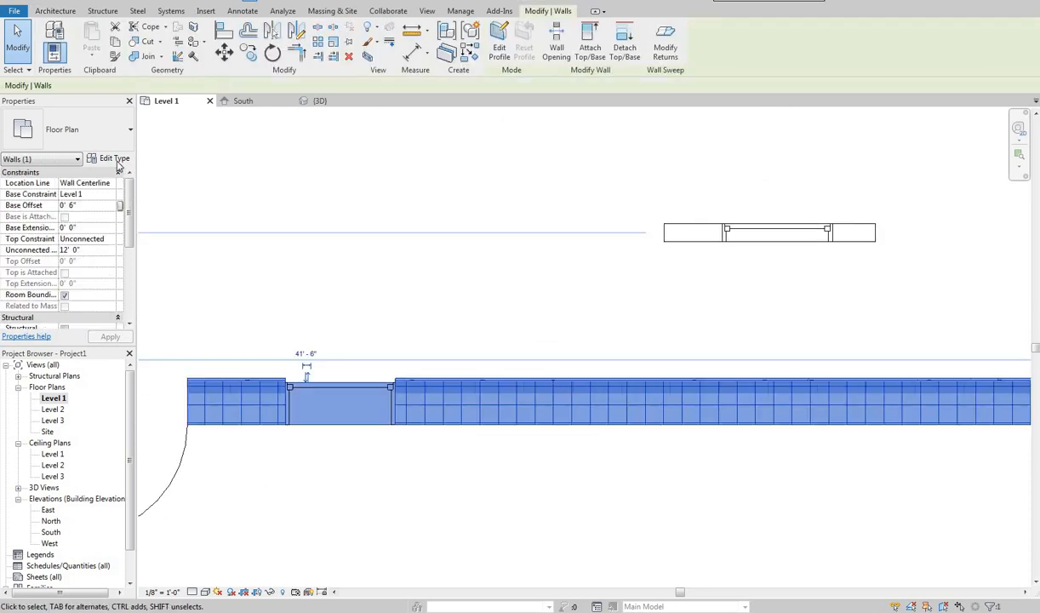
pyautogui.click(347, 320)
pyautogui.click(114, 158)
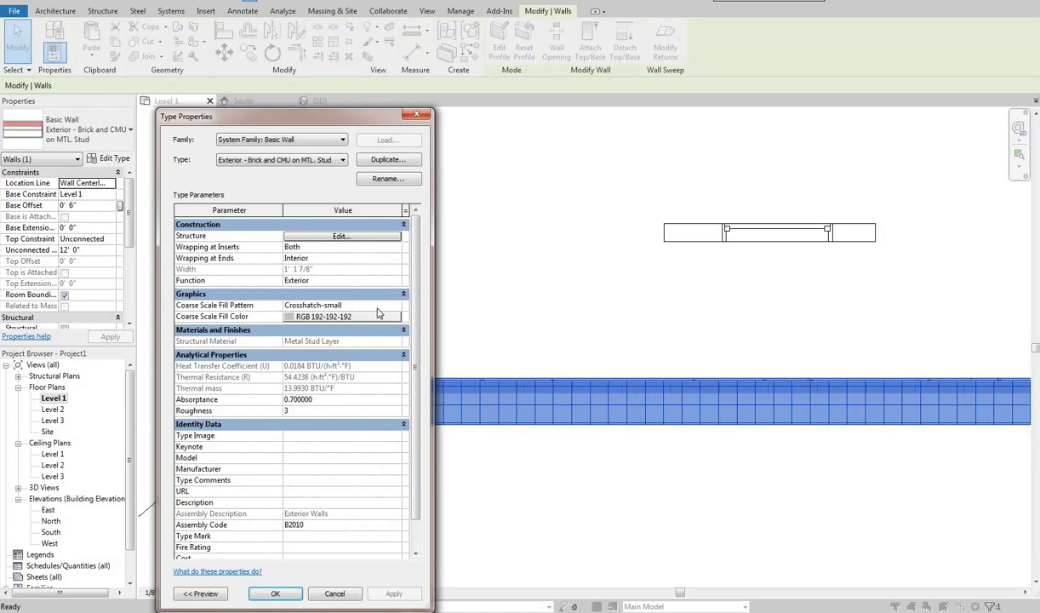
pyautogui.click(303, 306)
pyautogui.scroll(-2, 293, 349)
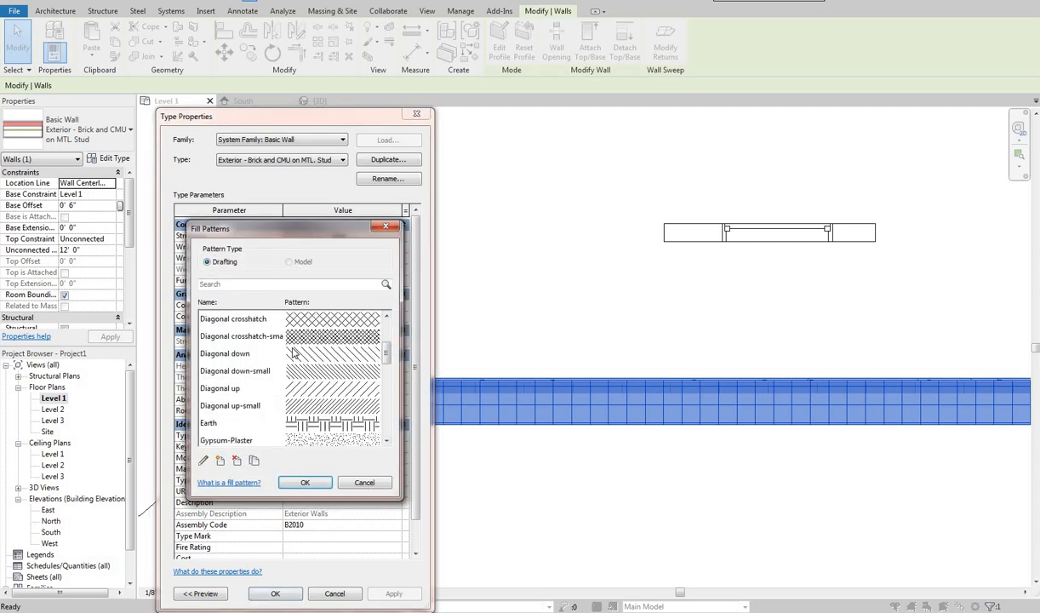
pyautogui.scroll(2, 288, 340)
pyautogui.click(338, 334)
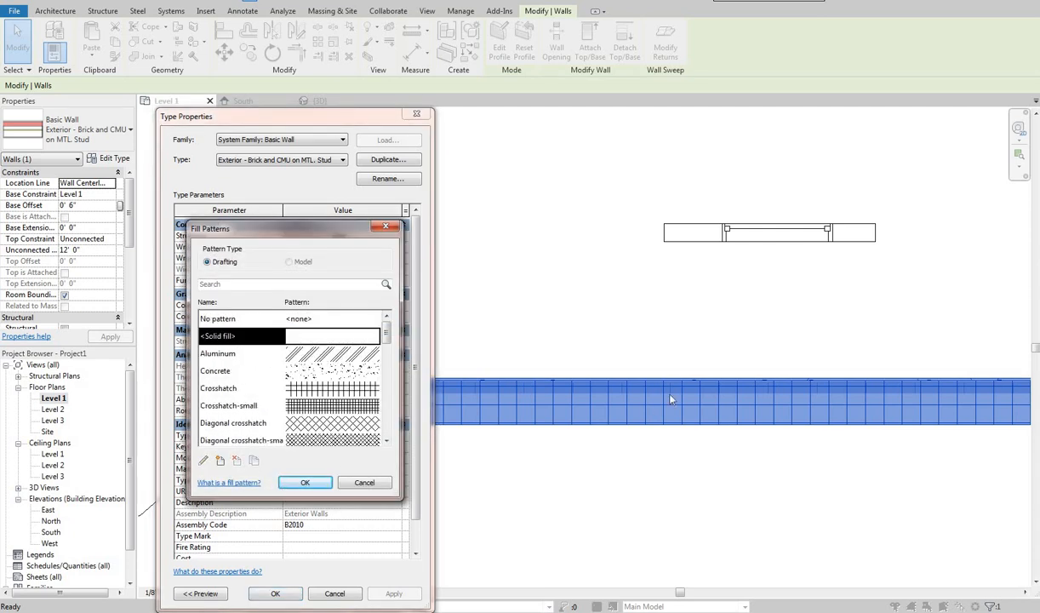
pyautogui.click(368, 483)
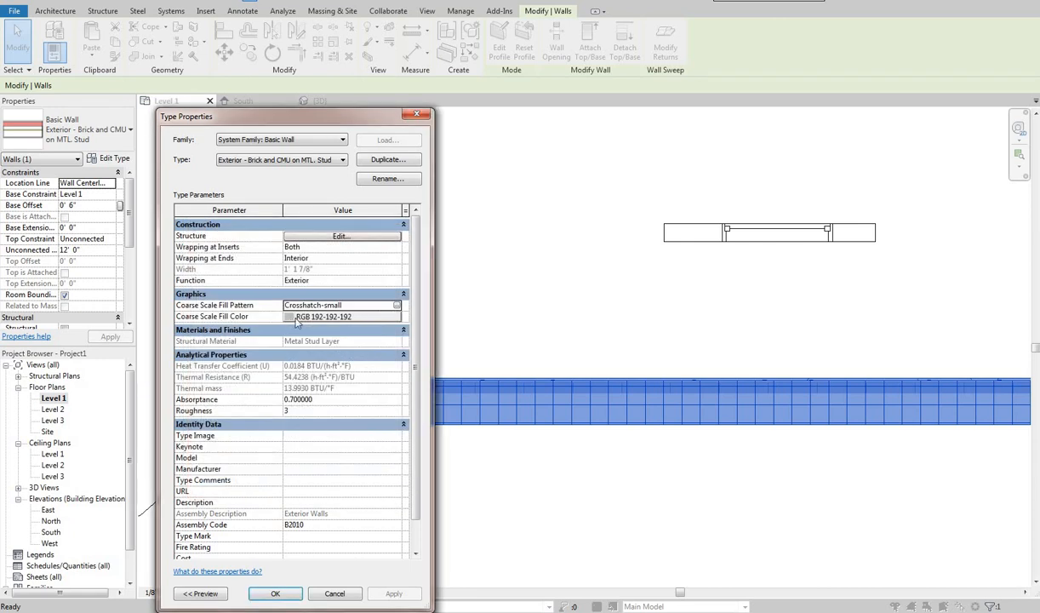
# Set the exterior wall type's coarse scale fill to <Solid fill> in grey RGB 128-128-128, accept it and inspect the walls
pyautogui.click(395, 306)
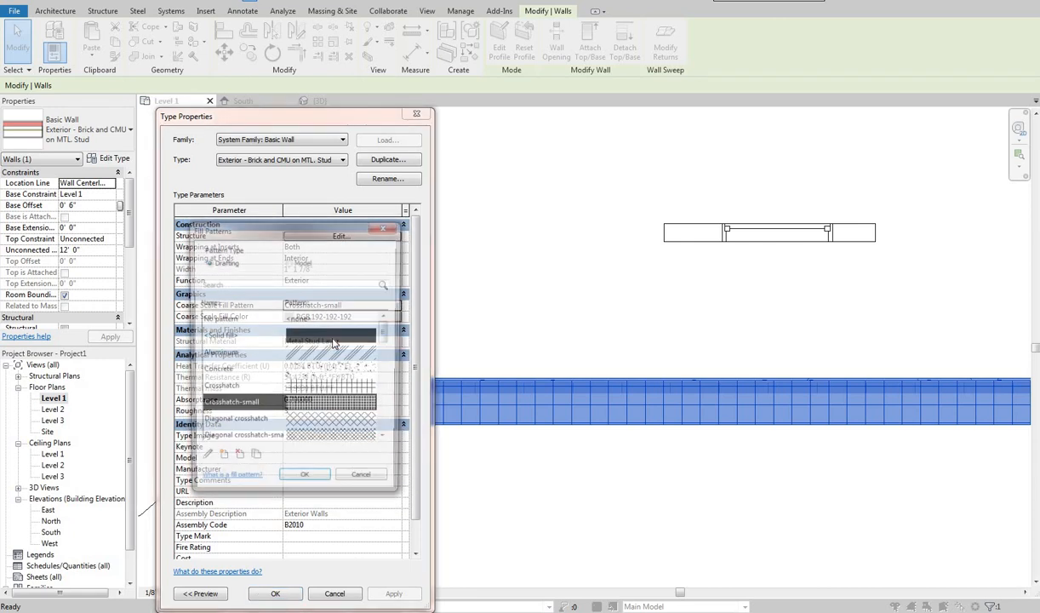
pyautogui.click(304, 317)
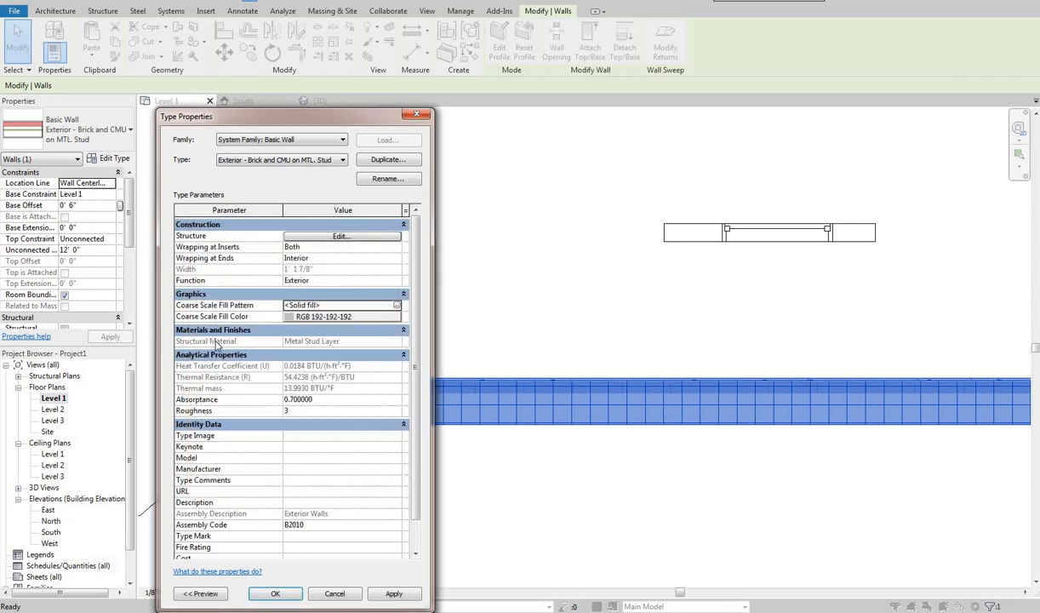
pyautogui.click(214, 342)
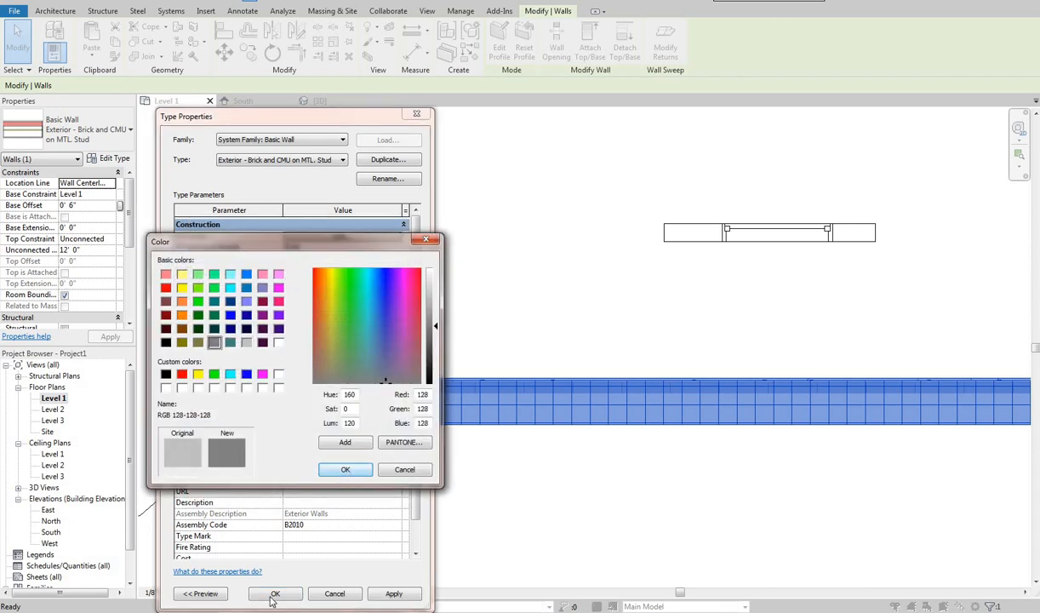
pyautogui.click(344, 468)
pyautogui.press('Return')
pyautogui.click(466, 484)
pyautogui.scroll(-6, 465, 483)
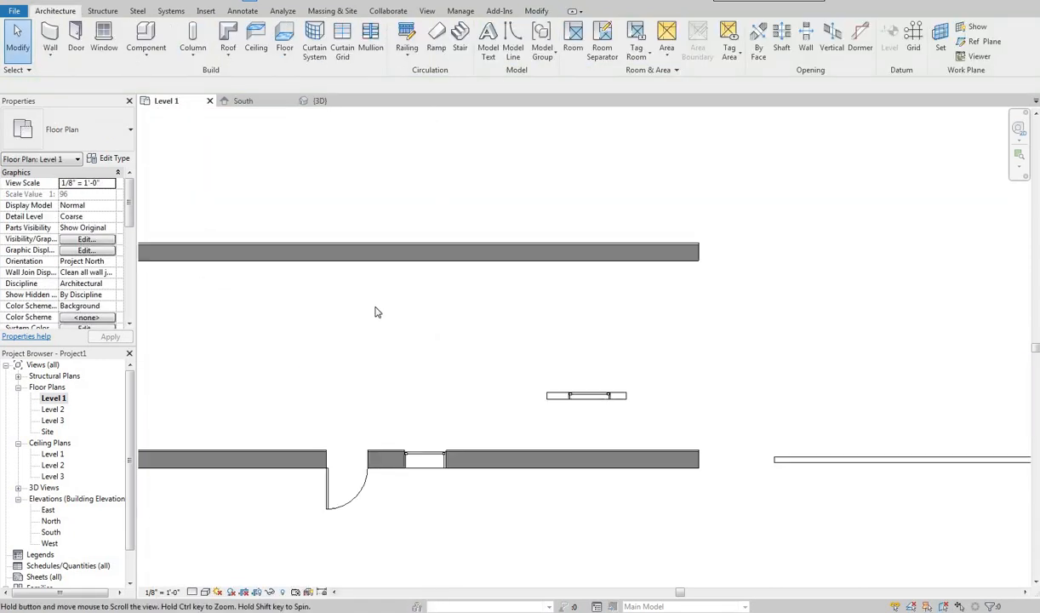
pyautogui.moveTo(376, 311); pyautogui.dragTo(352, 299, button='middle')
pyautogui.scroll(-1, 442, 409)
pyautogui.scroll(6, 447, 463)
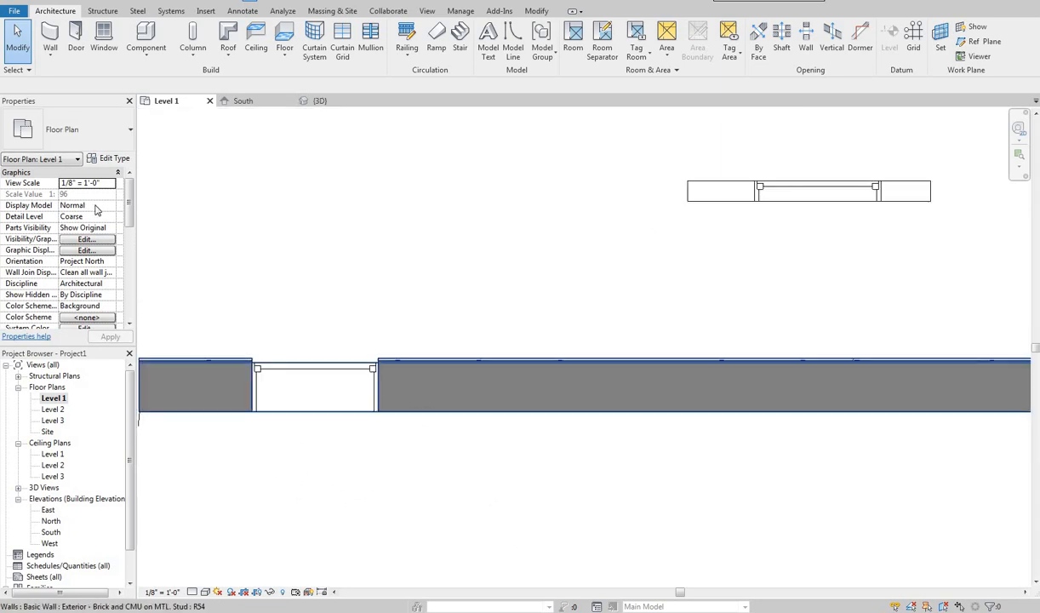
# Set the Level 1 floor plan's detail level to Fine and clear the wall selection
pyautogui.click(442, 388)
pyautogui.click(193, 592)
pyautogui.click(204, 578)
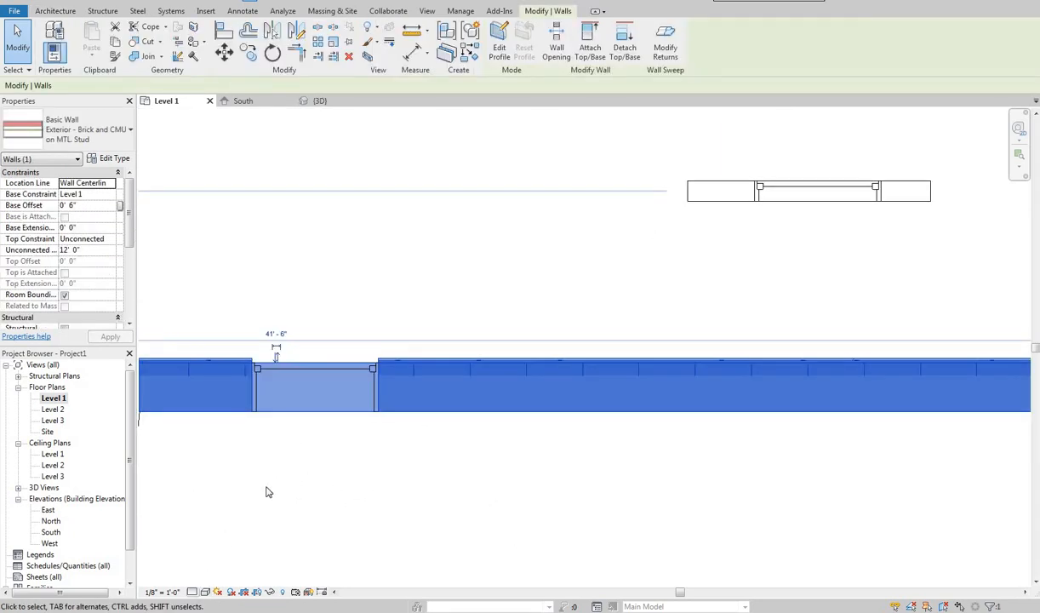
pyautogui.click(281, 487)
pyautogui.moveTo(302, 303); pyautogui.dragTo(292, 304, button='middle')
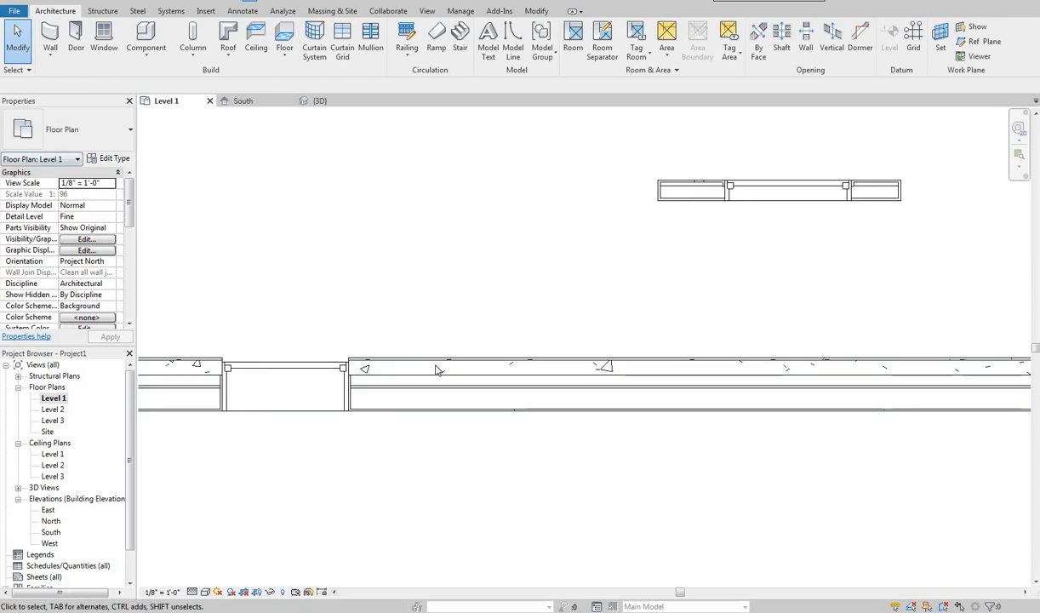
# Open the exterior brick and CMU wall's type properties and review the layers, materials and thermal values in its structure assembly
pyautogui.click(476, 374)
pyautogui.click(114, 159)
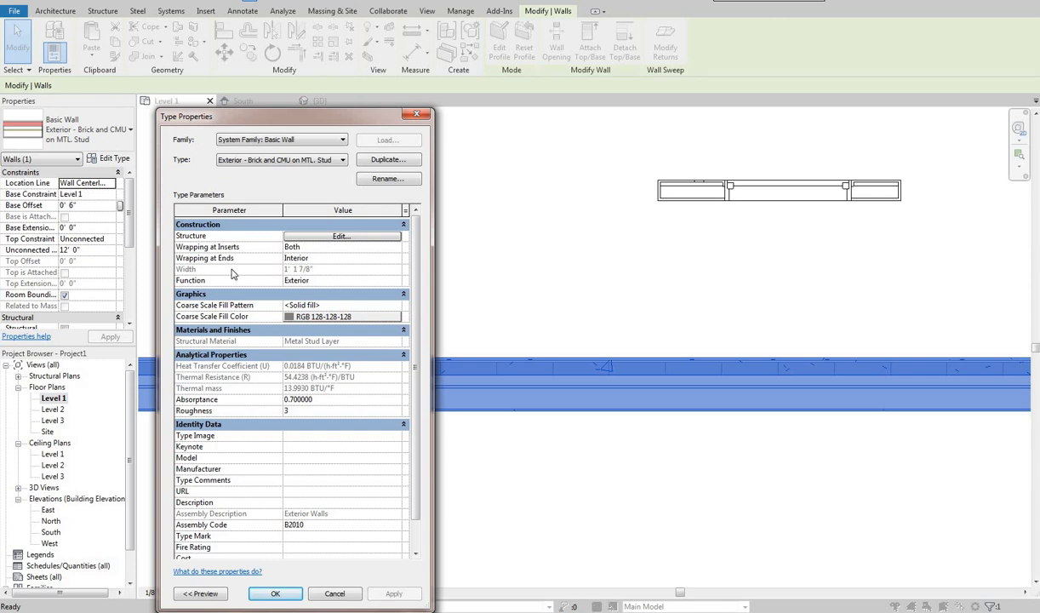
pyautogui.click(315, 235)
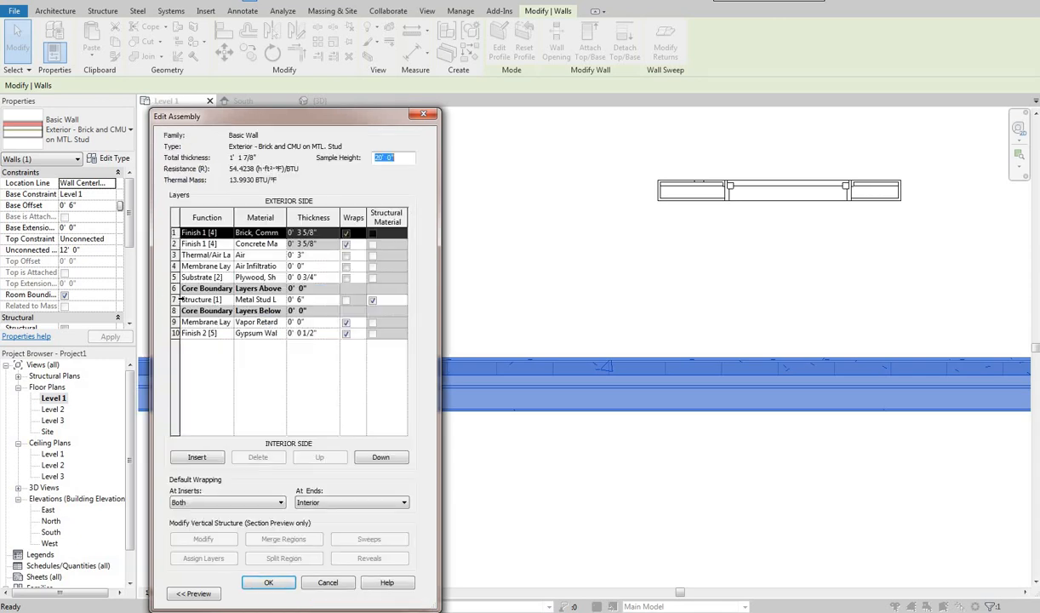
pyautogui.click(268, 582)
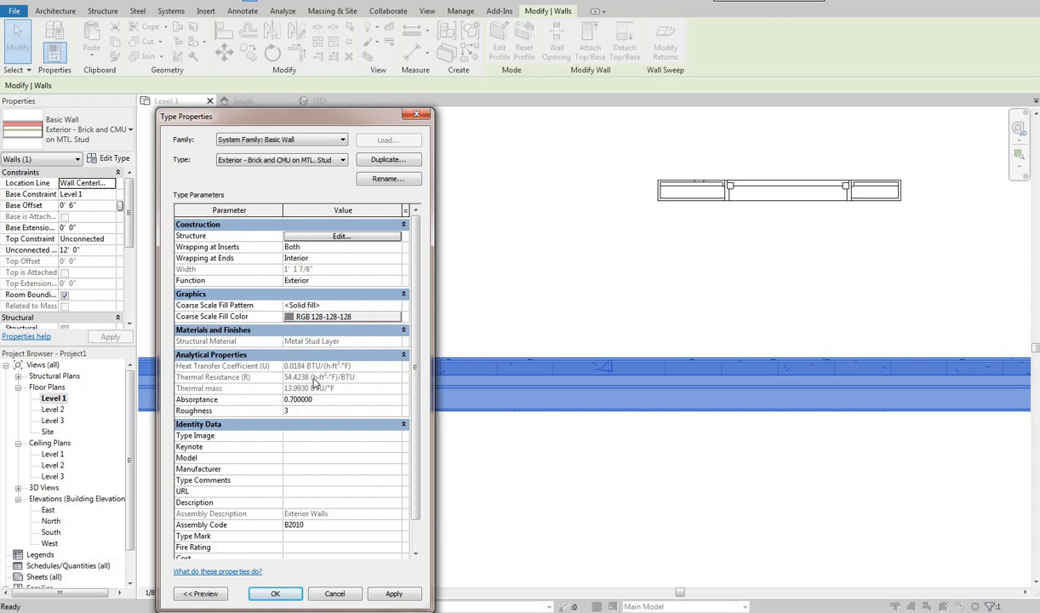
pyautogui.click(296, 236)
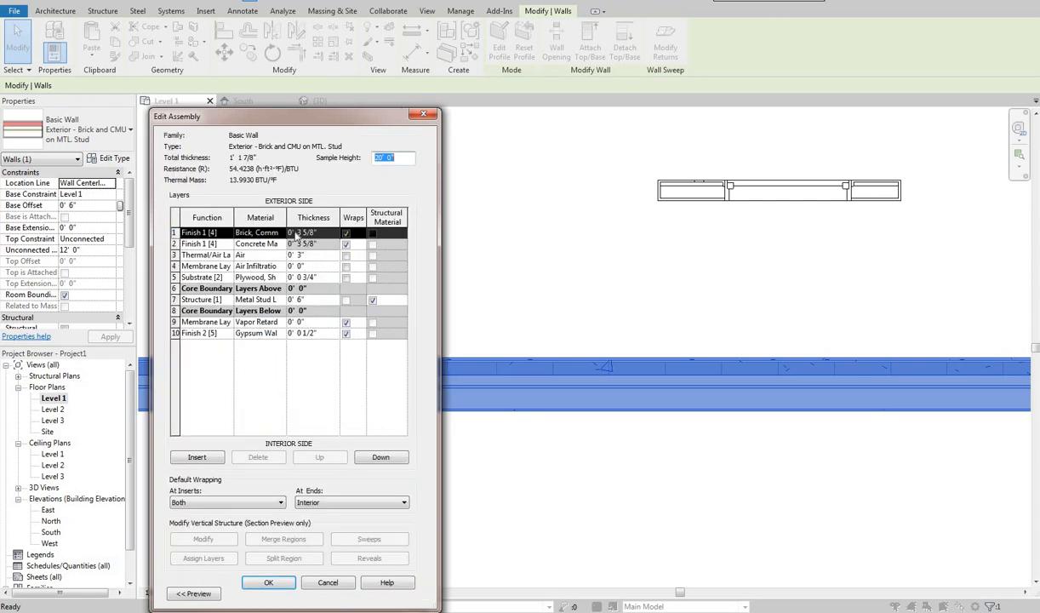
pyautogui.press('Escape')
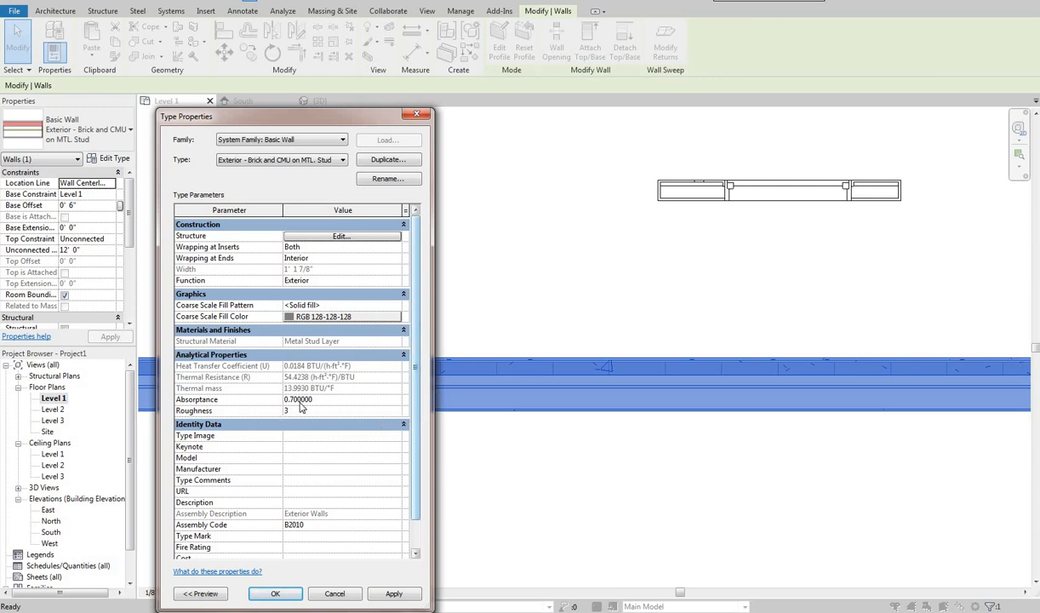
# Examine the wall type's identity data fields, including Type Image, Keynote, Model, Manufacturer, URL, Type Mark, Fire Rating and Cost, leaving them unfilled
pyautogui.scroll(-2, 400, 374)
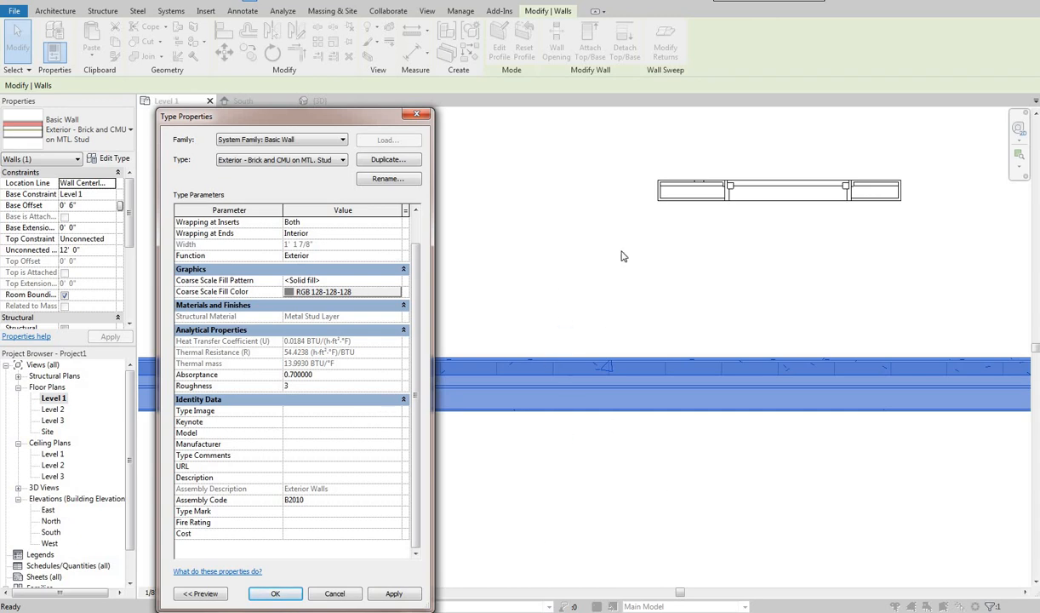
pyautogui.click(308, 432)
pyautogui.click(320, 446)
pyautogui.click(304, 457)
pyautogui.press('Return')
pyautogui.click(260, 521)
pyautogui.click(325, 464)
pyautogui.click(297, 478)
pyautogui.click(307, 510)
pyautogui.click(65, 294)
pyautogui.click(294, 511)
pyautogui.click(298, 522)
pyautogui.click(309, 534)
pyautogui.click(286, 533)
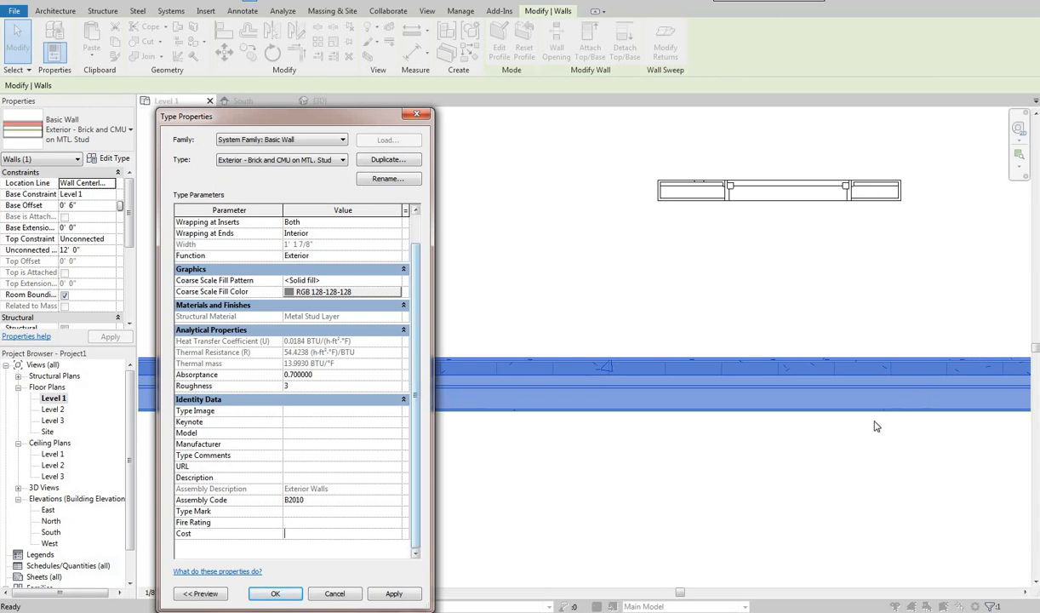
pyautogui.click(290, 533)
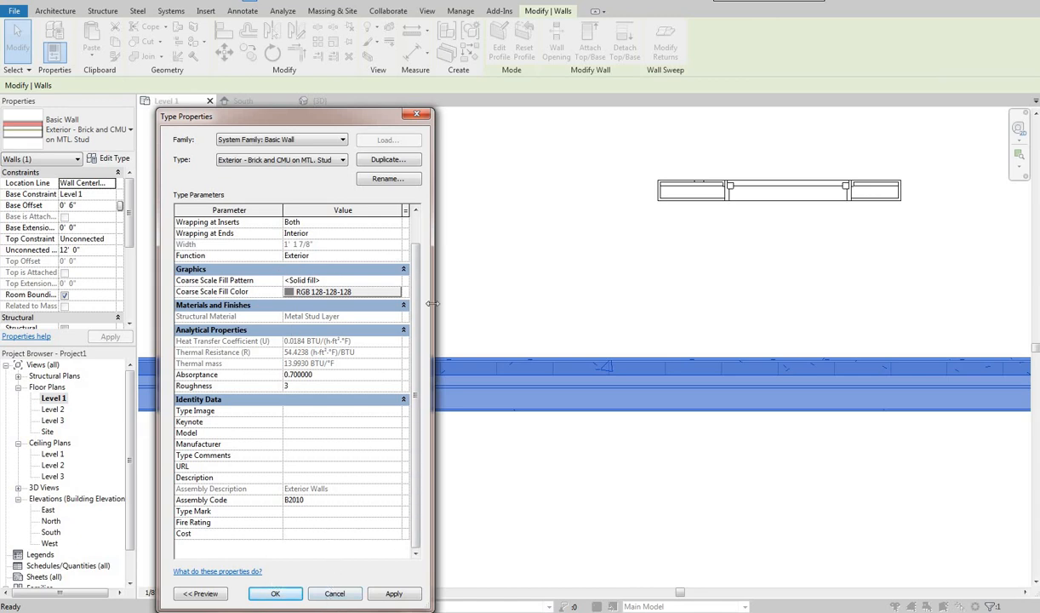
# Close the wall type properties without applying changes, deselect the wall and inspect the walls around the door and window in plan
pyautogui.scroll(2, 125, 166)
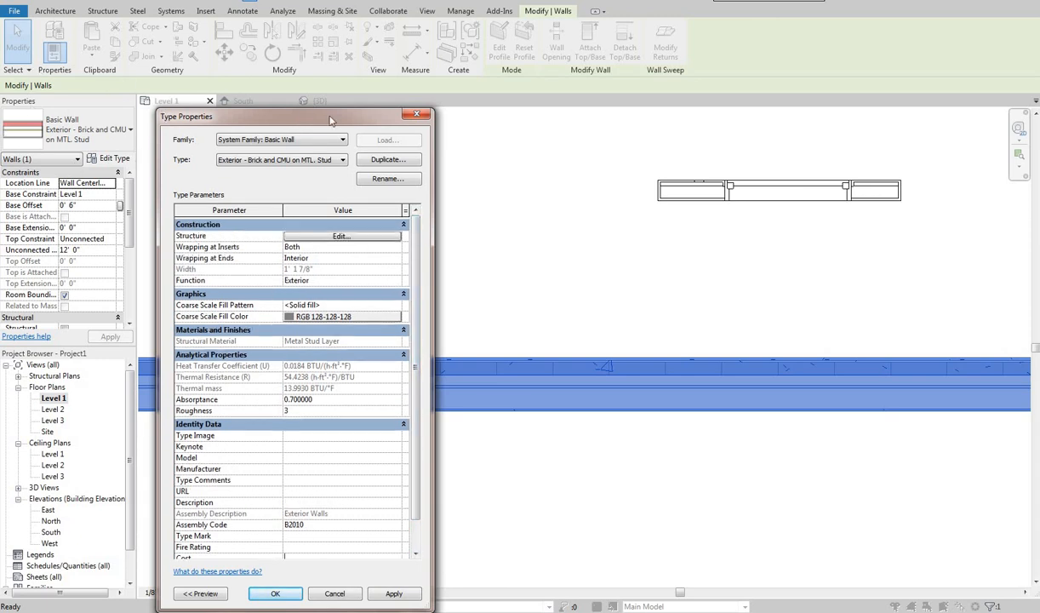
pyautogui.moveTo(331, 120); pyautogui.dragTo(393, 108)
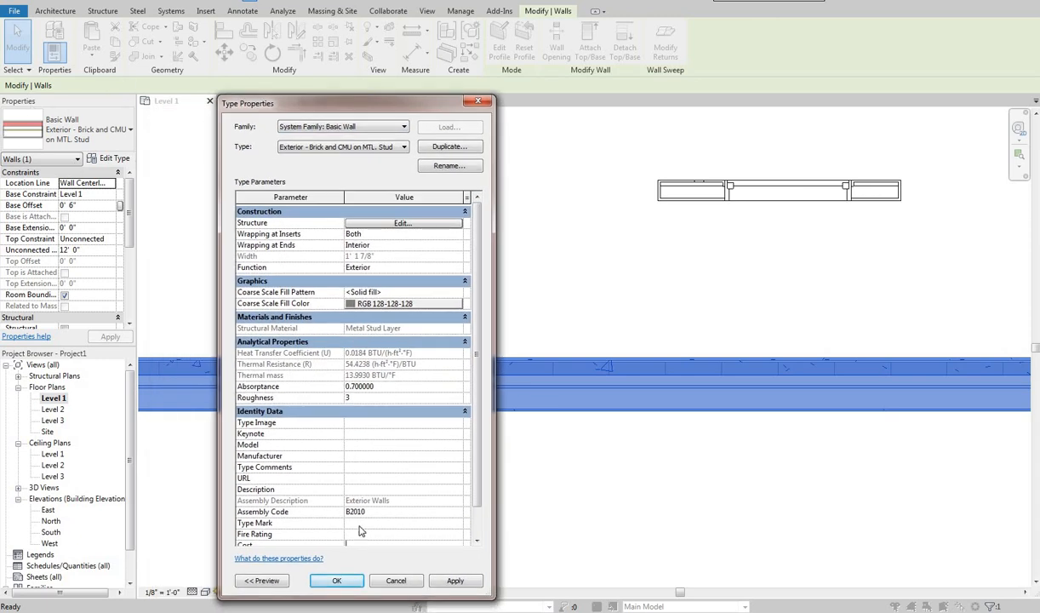
pyautogui.press('Escape')
pyautogui.press('Escape')
pyautogui.press('z')
pyautogui.press('o')
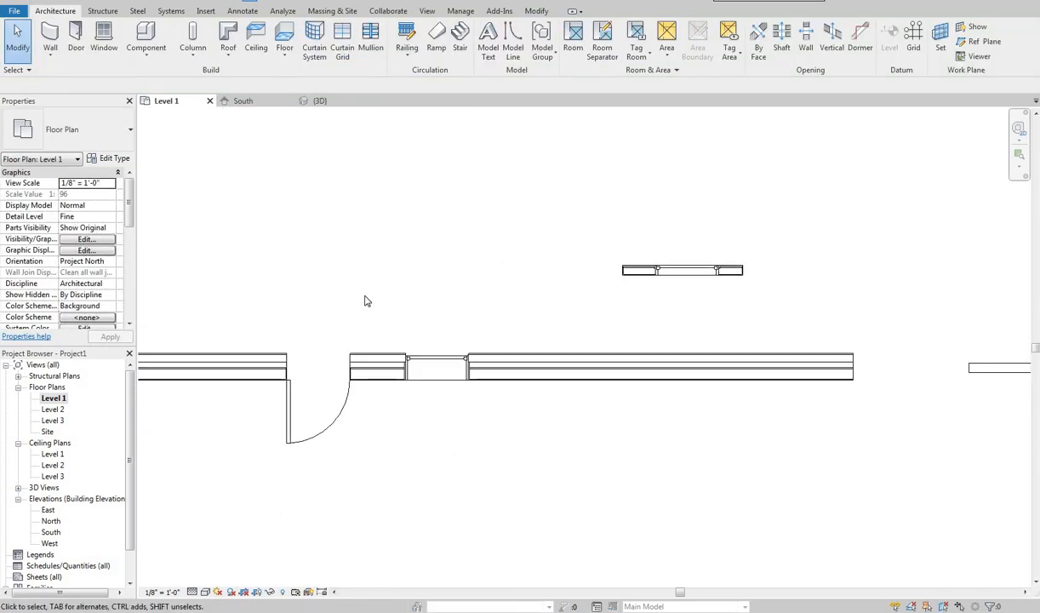
pyautogui.moveTo(411, 320); pyautogui.dragTo(433, 320, button='middle')
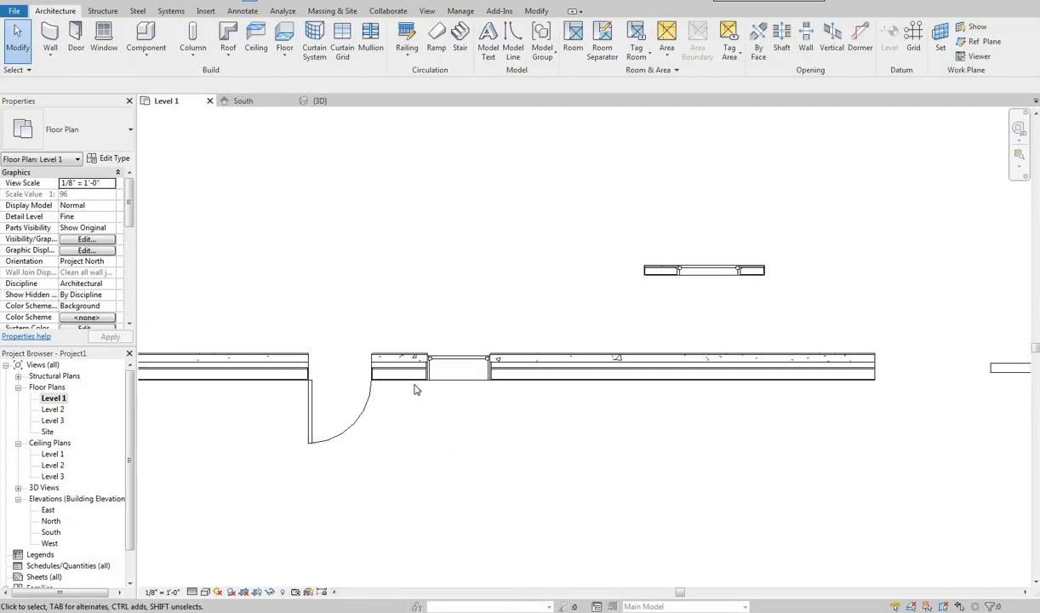
pyautogui.moveTo(389, 305); pyautogui.dragTo(479, 315, button='middle')
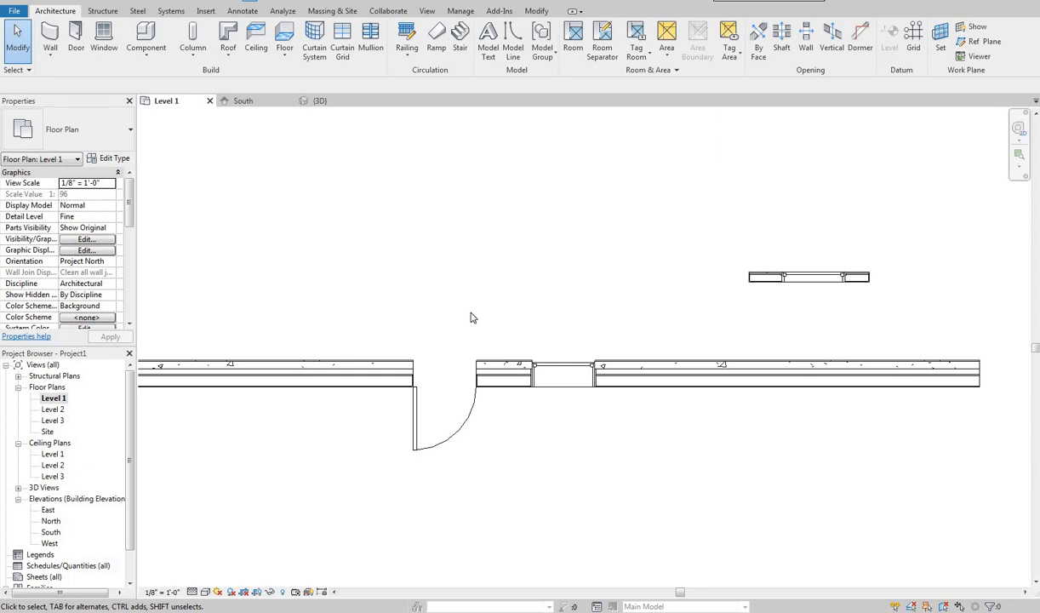
pyautogui.moveTo(416, 298); pyautogui.dragTo(419, 298, button='middle')
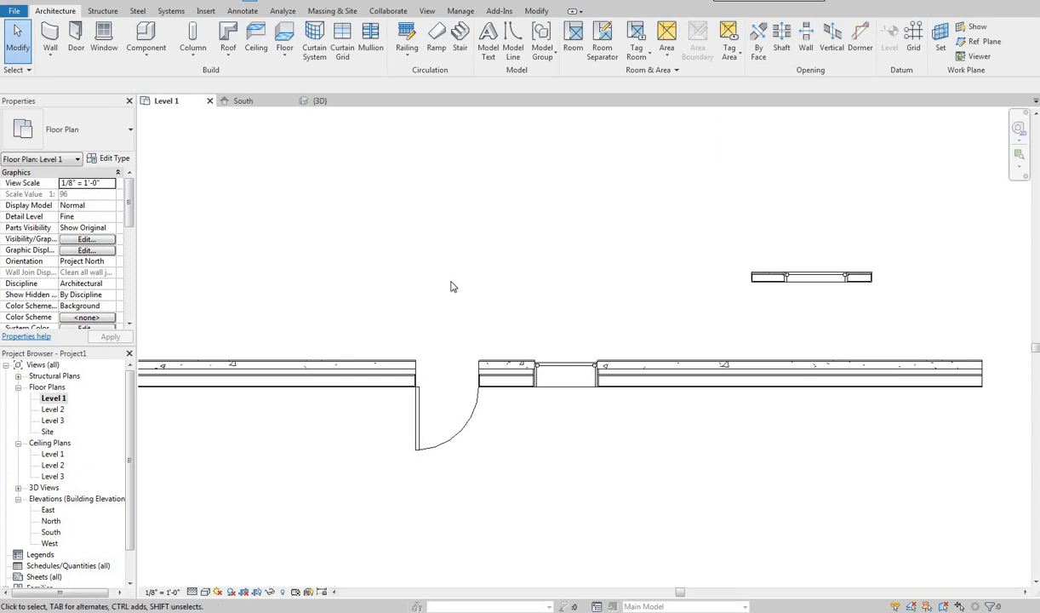